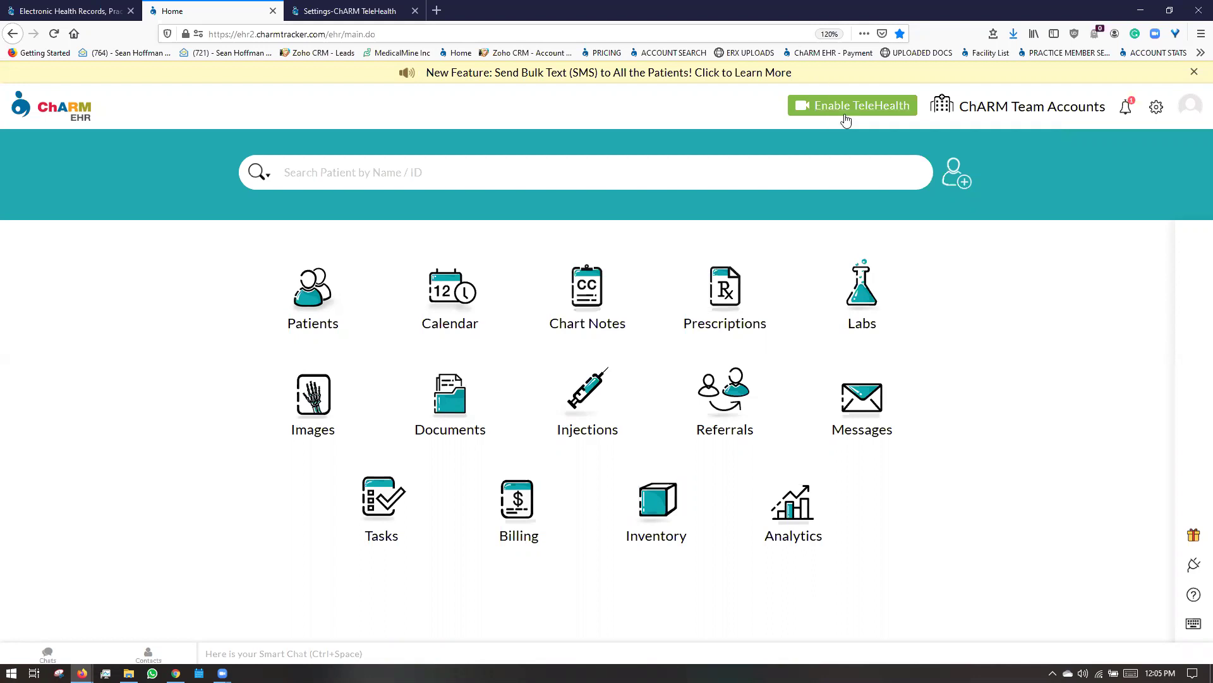
Open the TeleHealth settings, accept the ChARM TeleHealth Terms of Services and subscribe to the service
{"action": "left_click", "coordinate": [850, 107]}
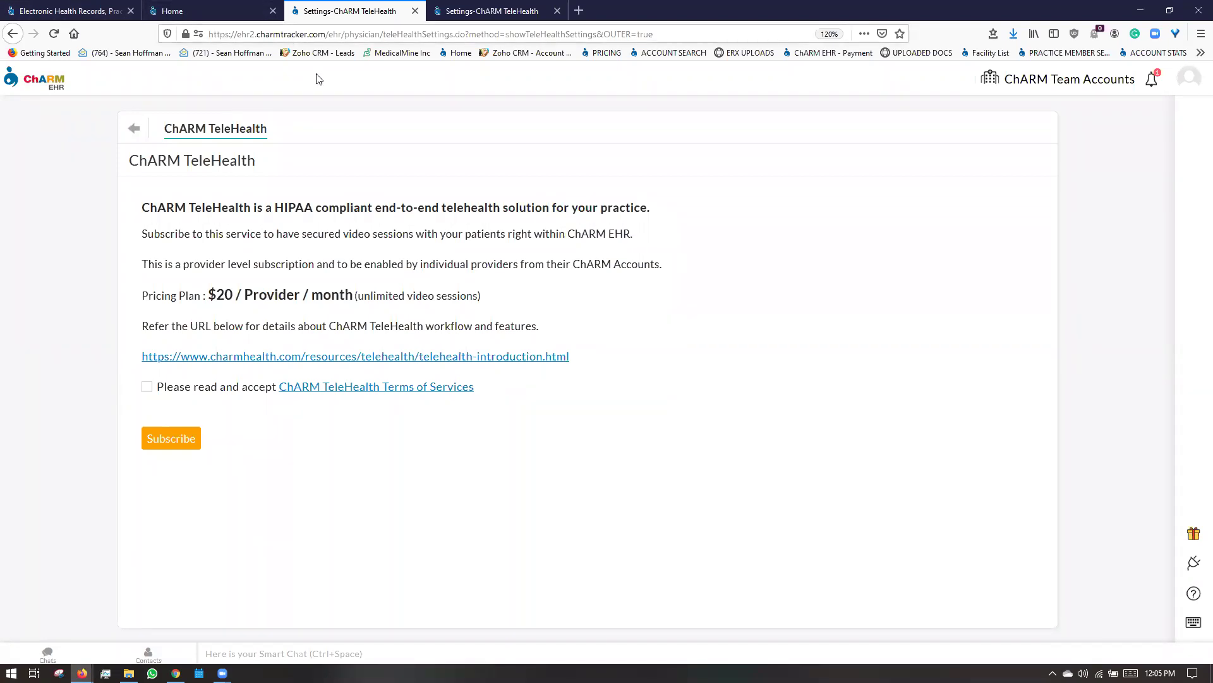
{"action": "left_click_drag", "start_coordinate": [134, 209], "coordinate": [727, 214]}
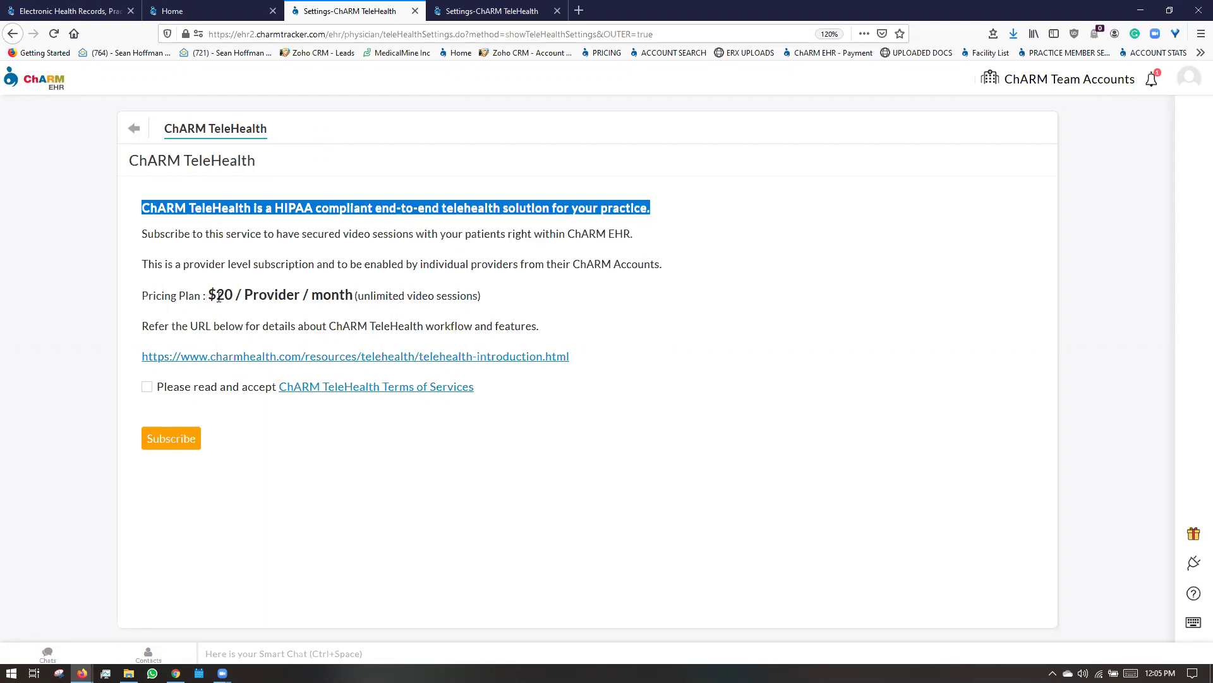
{"action": "left_click", "coordinate": [147, 388]}
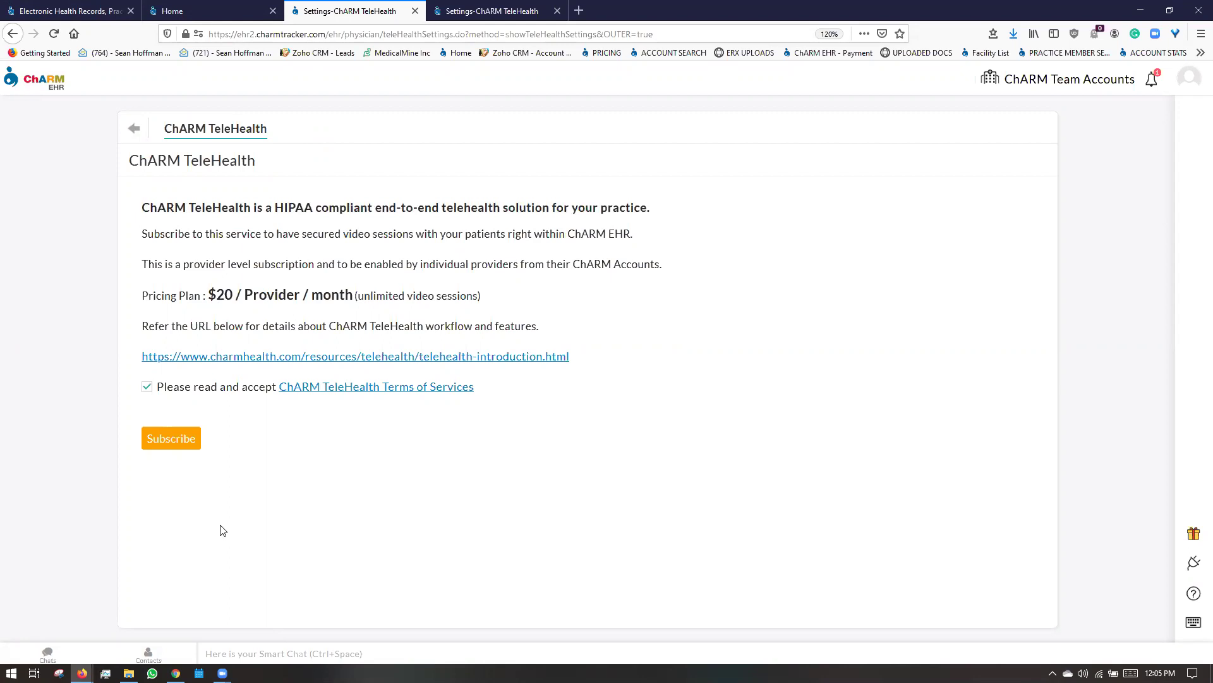
{"action": "left_click", "coordinate": [170, 445]}
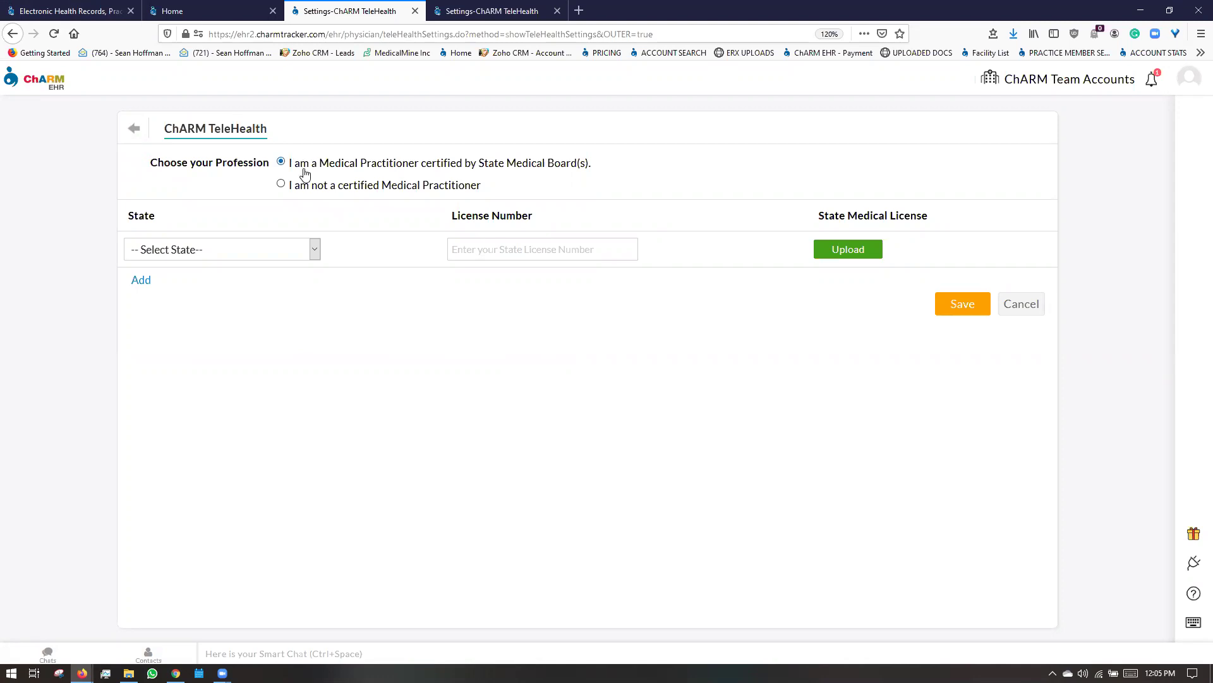
Review the state and license number fields for a certified medical practitioner, and close the duplicate TeleHealth settings page
{"action": "left_click", "coordinate": [251, 254]}
{"action": "left_click", "coordinate": [488, 291]}
{"action": "left_click", "coordinate": [958, 309]}
{"action": "left_click", "coordinate": [443, 12]}
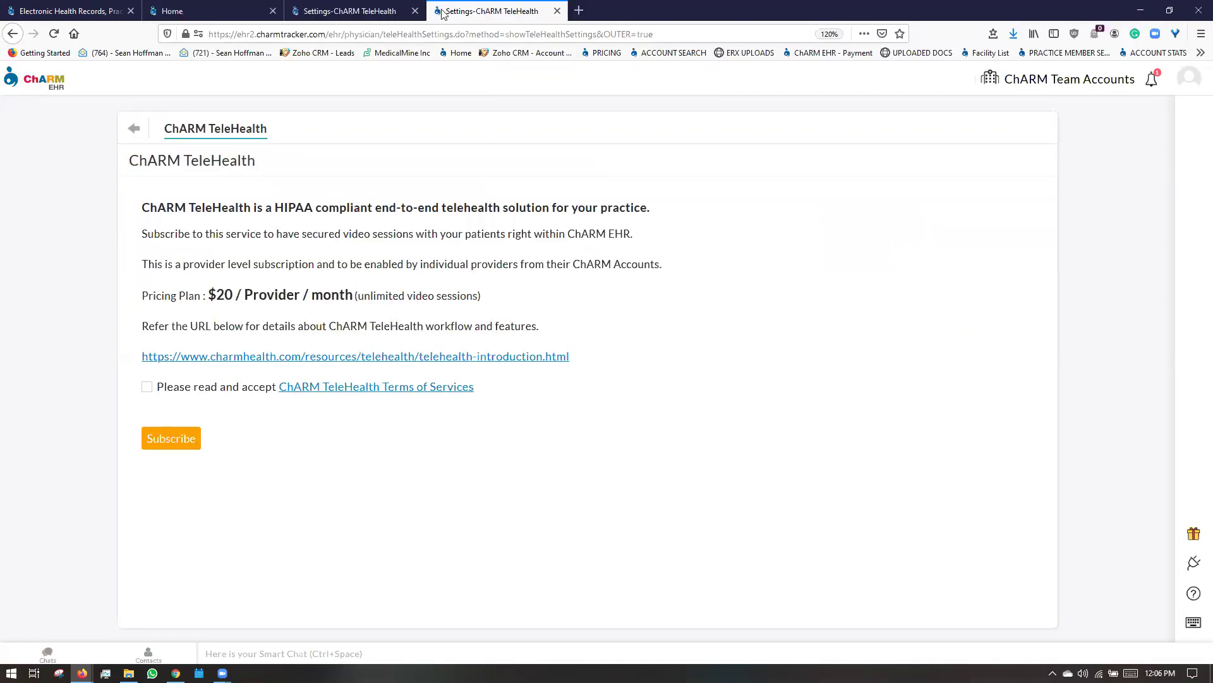
{"action": "left_click", "coordinate": [557, 11]}
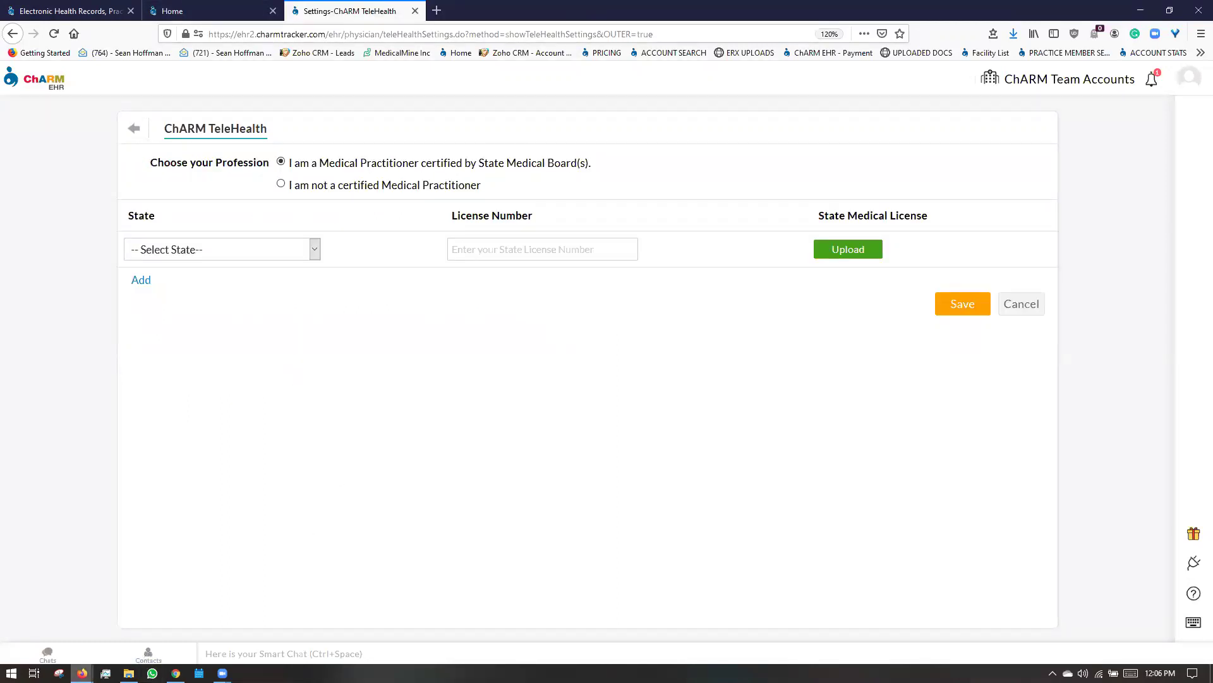
Switch to the Prime Hospital browser window, open its calendar in Day view and check the 11:30 am appointment's details
{"action": "mouse_move", "coordinate": [82, 672]}
{"action": "left_click", "coordinate": [192, 567]}
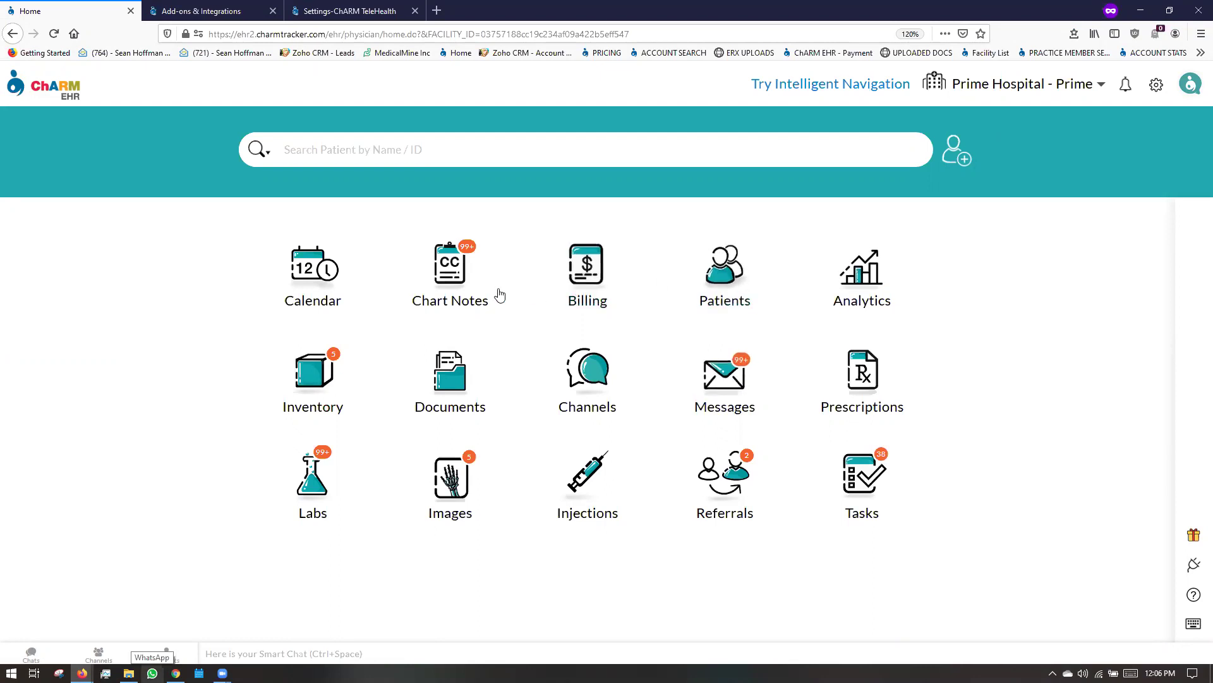
{"action": "left_click", "coordinate": [311, 296]}
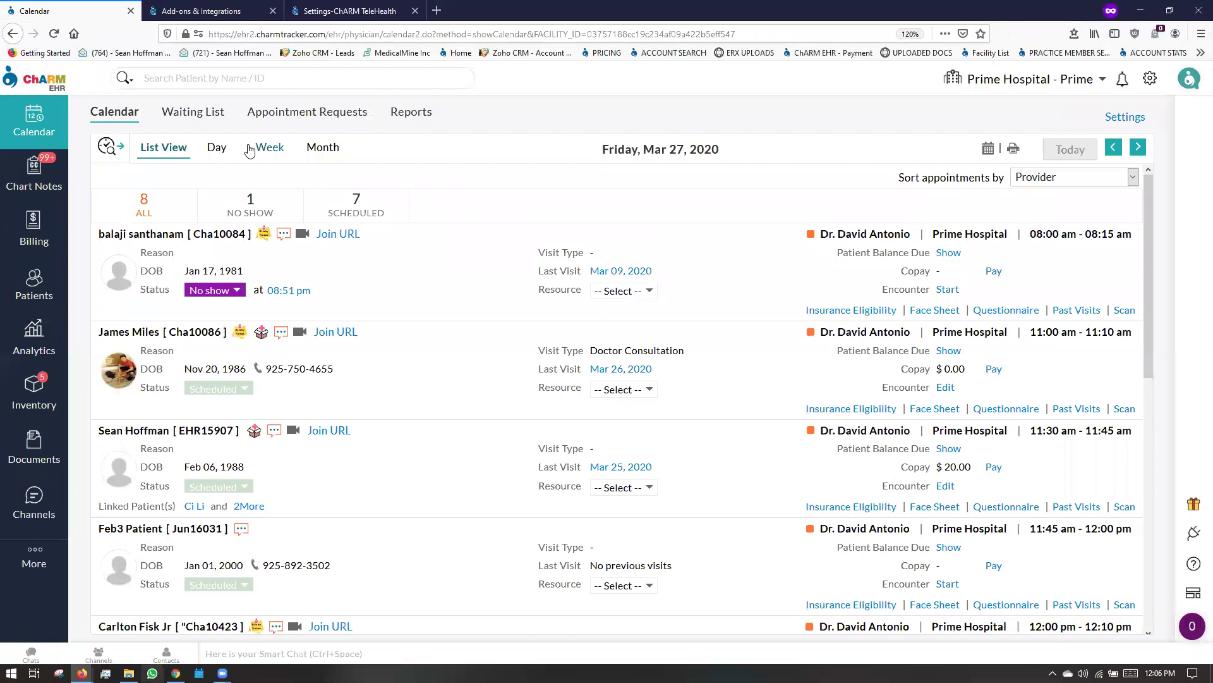
{"action": "left_click", "coordinate": [217, 148]}
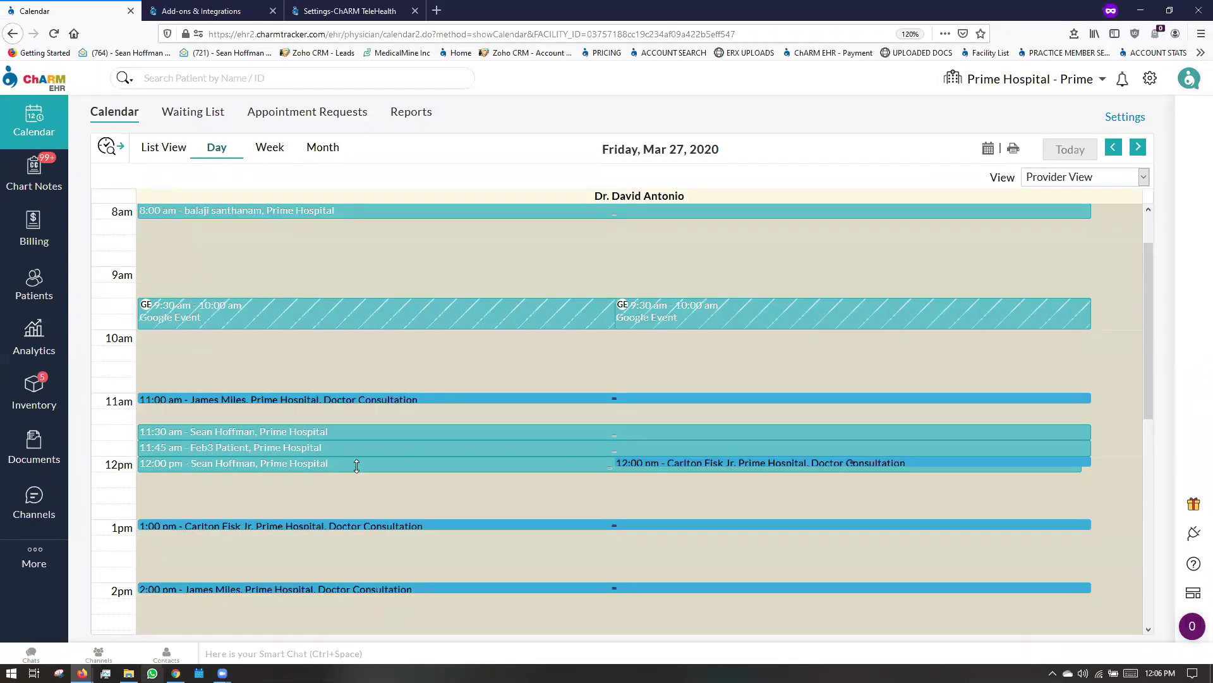
{"action": "left_click", "coordinate": [364, 432]}
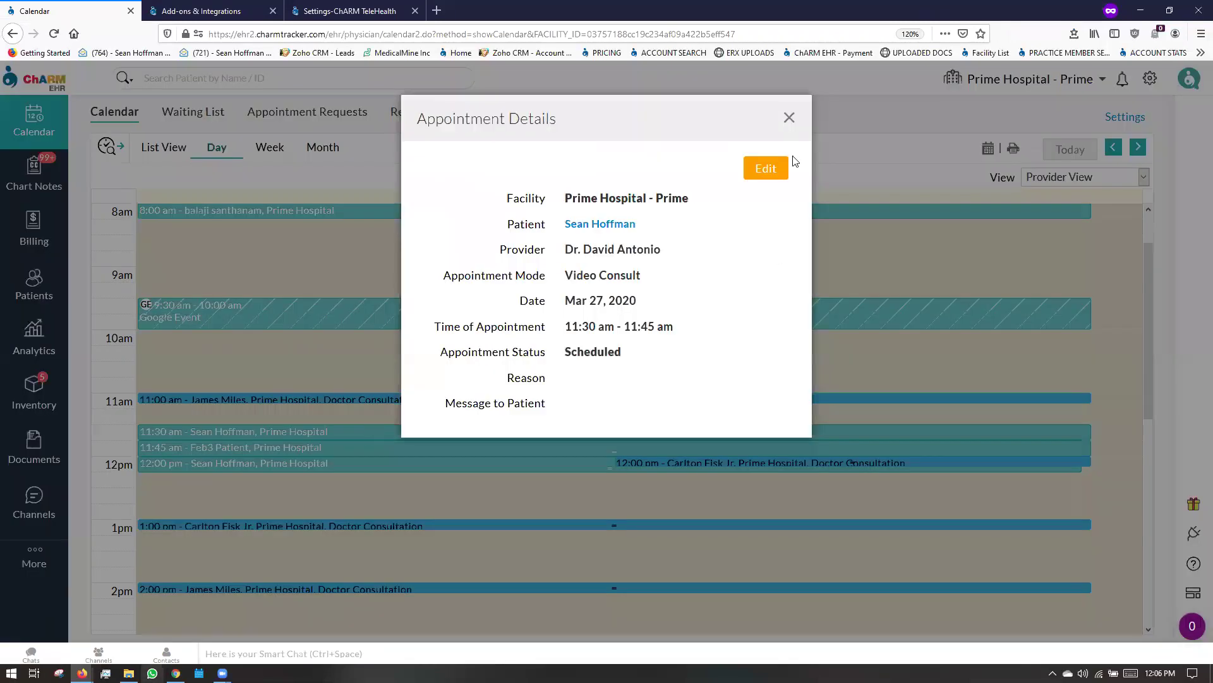
{"action": "left_click", "coordinate": [788, 120]}
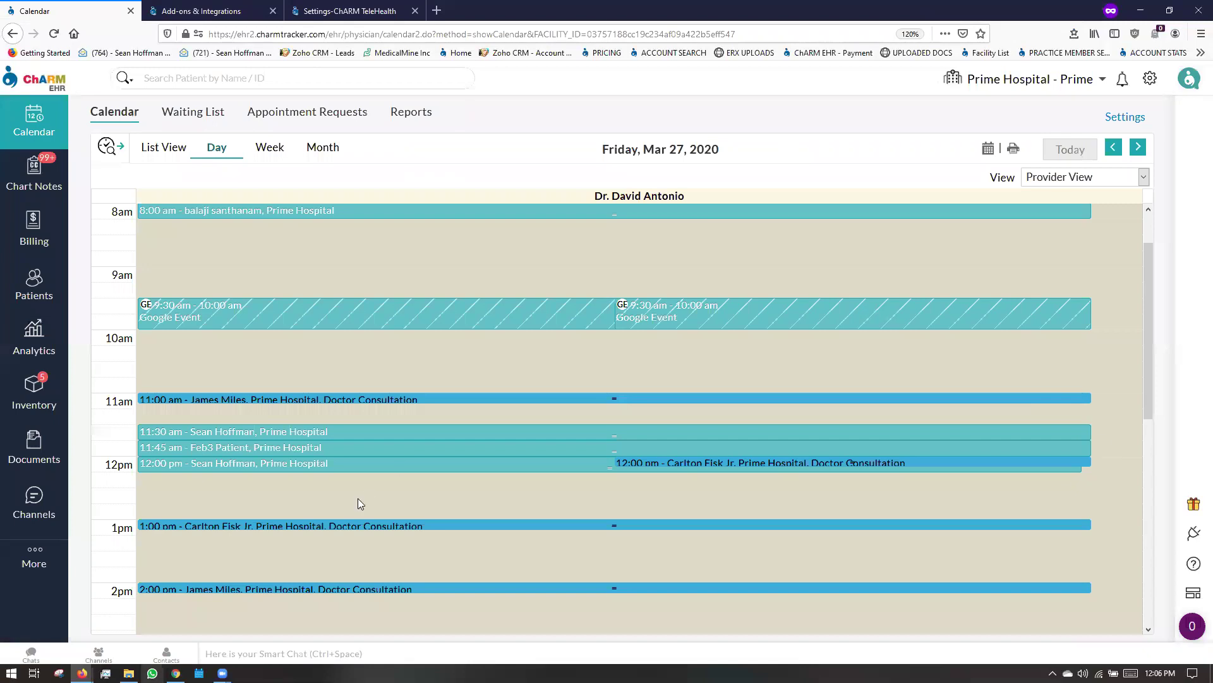
Schedule a 15-minute Video Consult appointment for the existing patient at 12:15 PM on Mar 27, 2020
{"action": "left_click", "coordinate": [197, 482]}
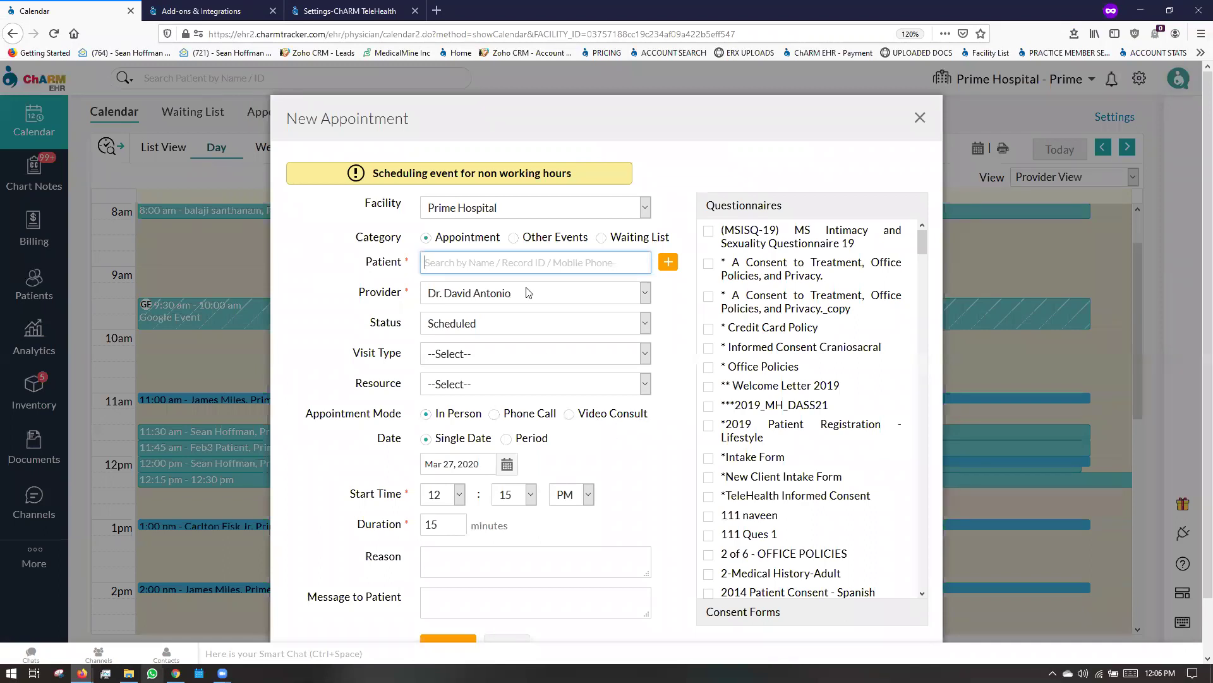
{"action": "type", "text": "sean"}
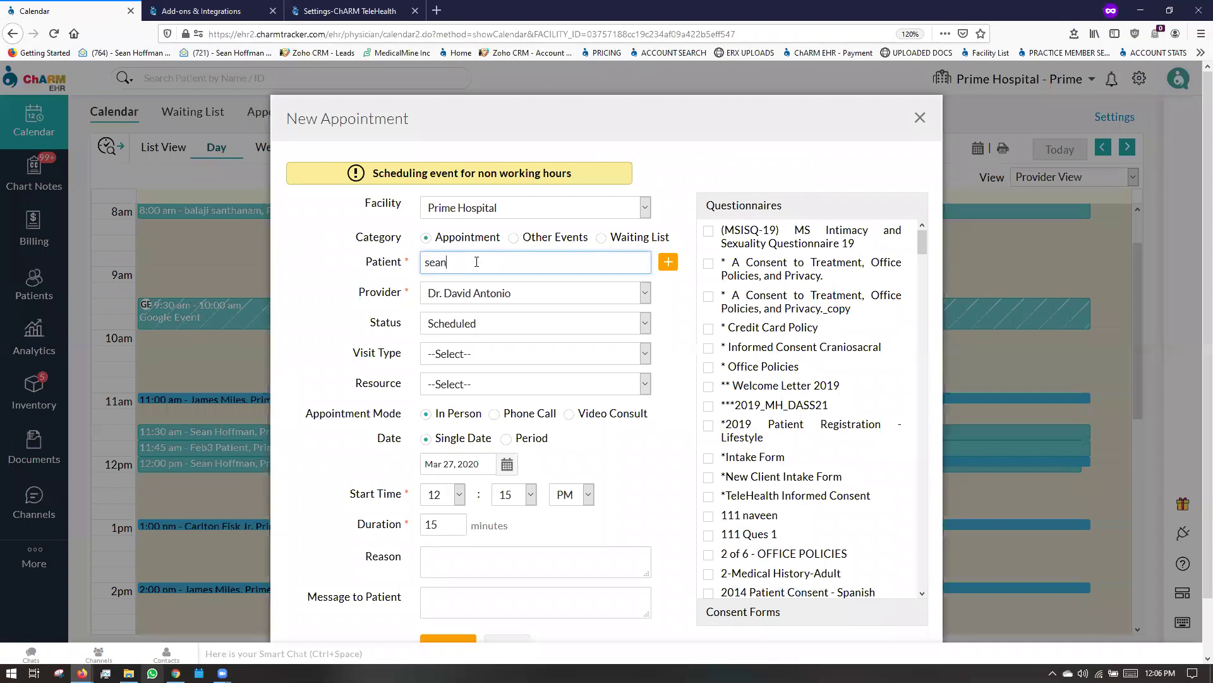
{"action": "left_click", "coordinate": [512, 288]}
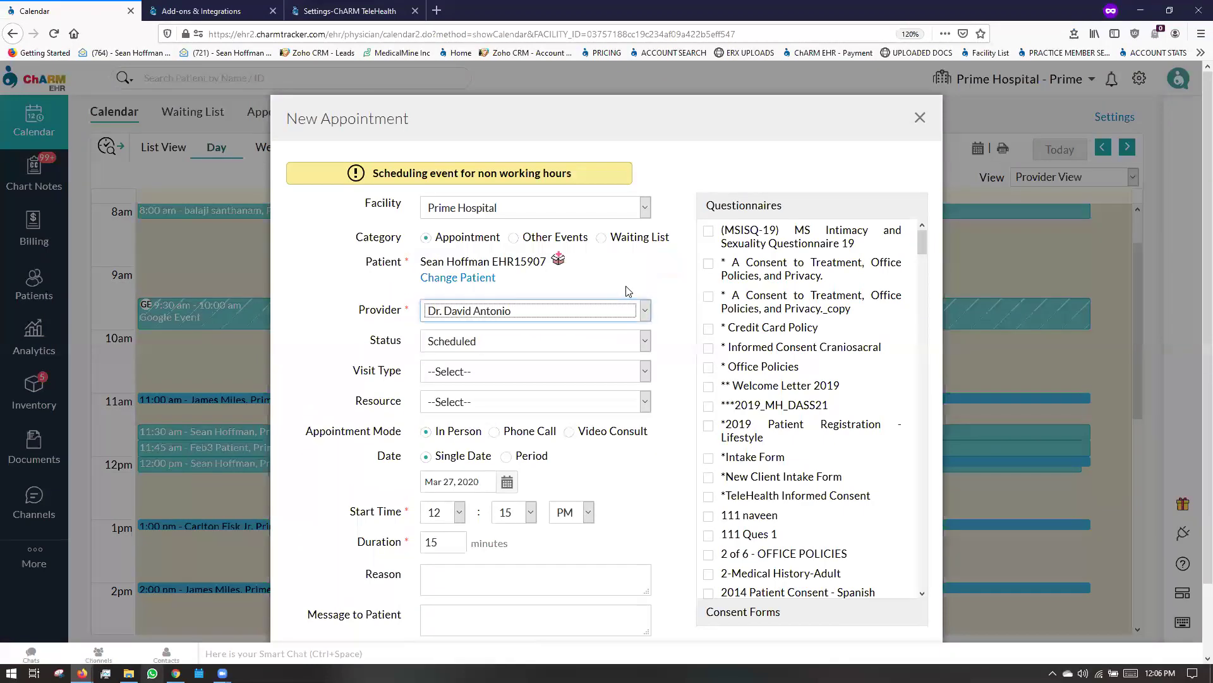
{"action": "left_click", "coordinate": [569, 432]}
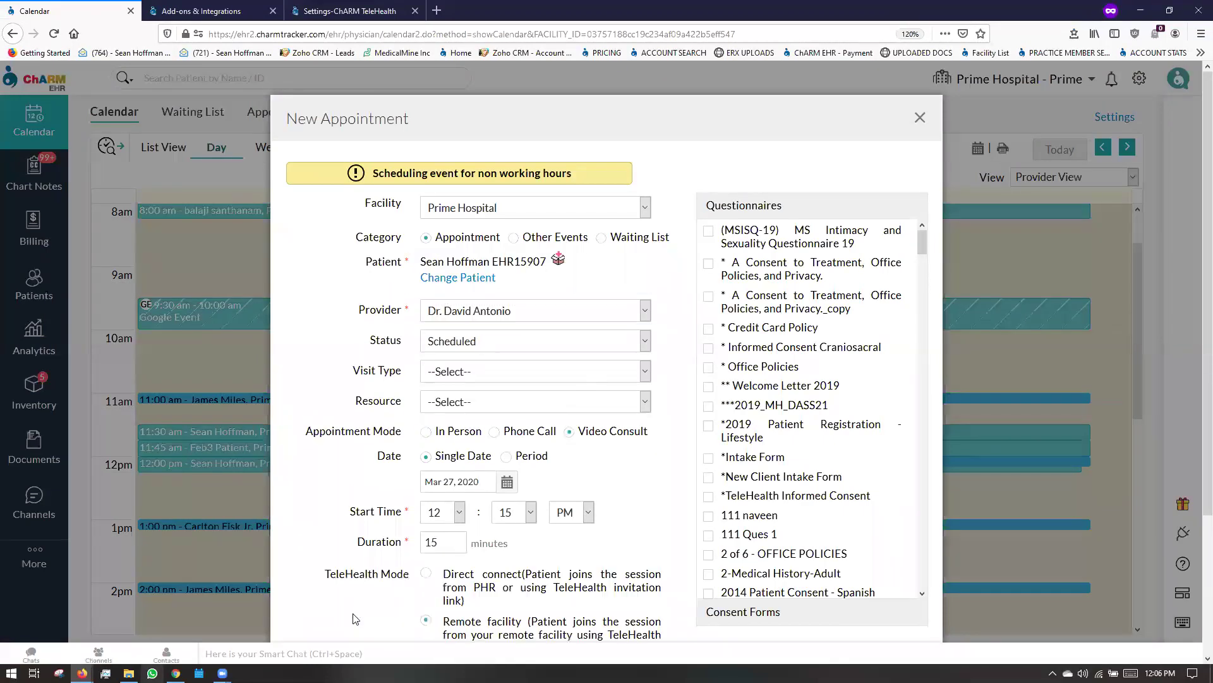
{"action": "scroll", "coordinate": [367, 604], "scroll_direction": "down", "scroll_amount": 3}
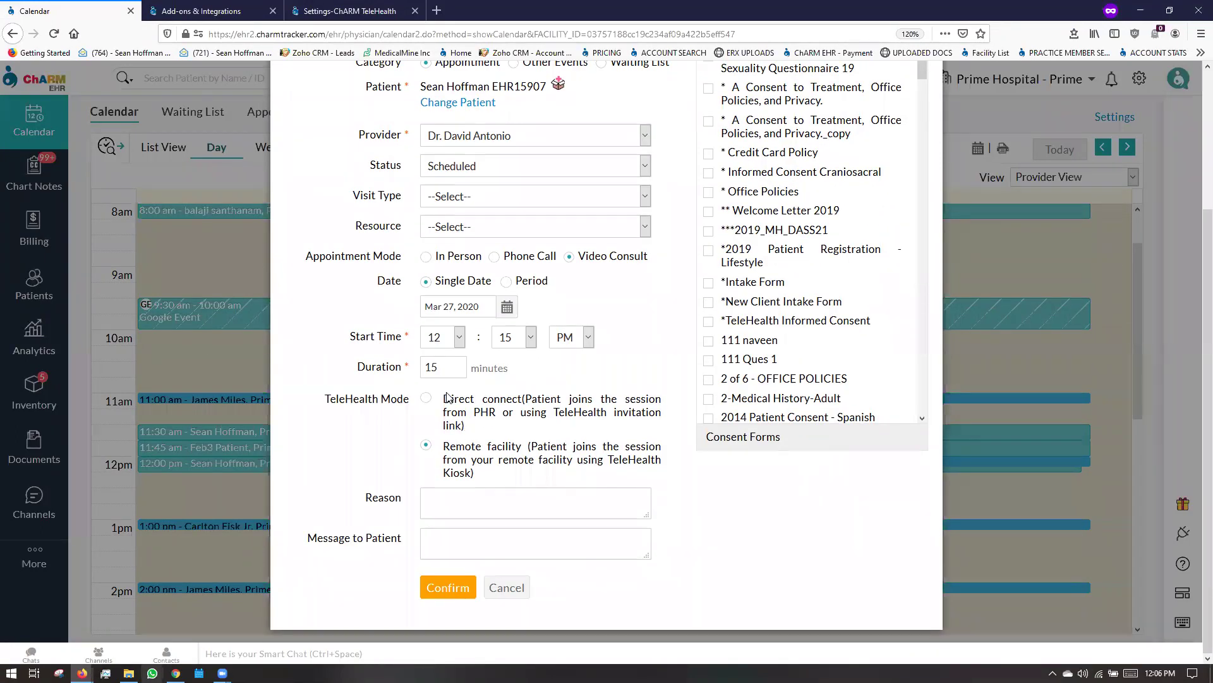
{"action": "left_click_drag", "start_coordinate": [443, 400], "coordinate": [531, 409]}
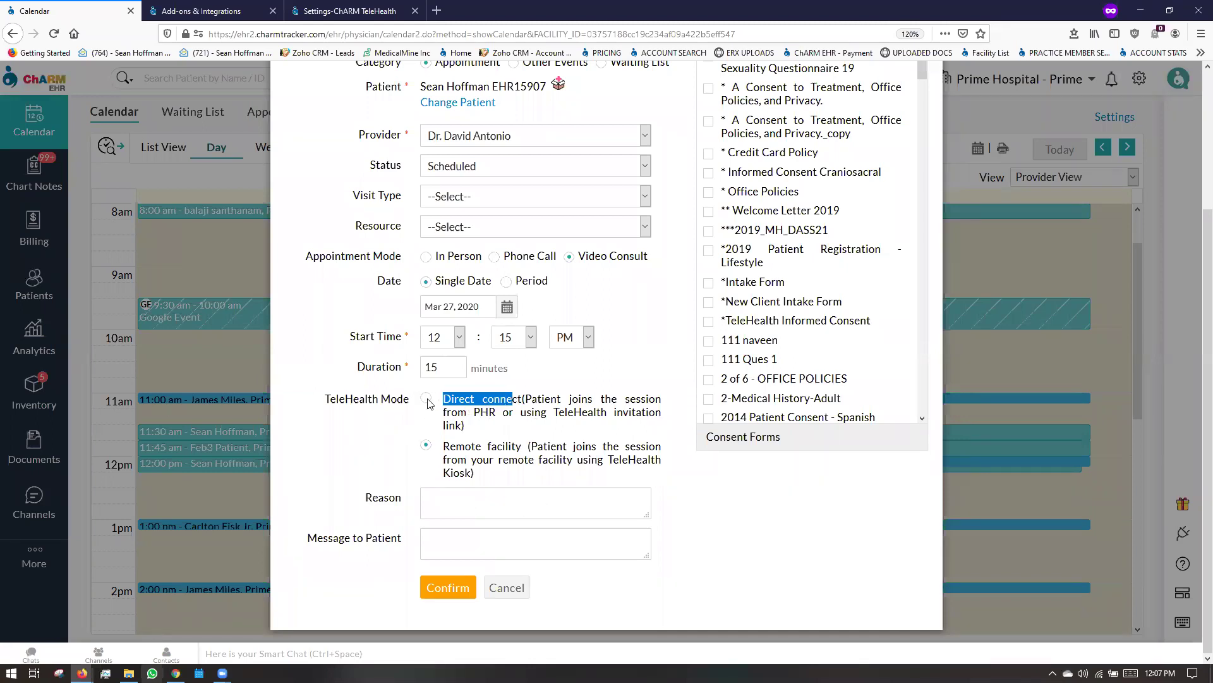
{"action": "left_click", "coordinate": [448, 587]}
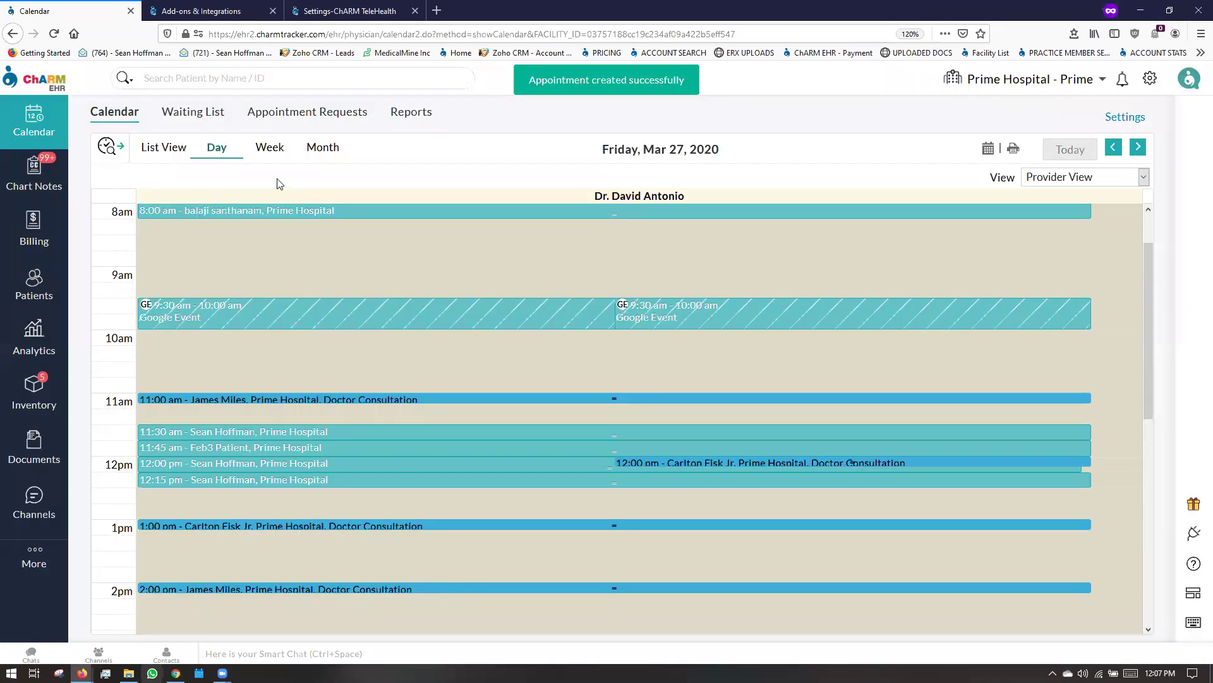
Find the 12:15 pm appointment in the calendar's List View and copy its TeleHealth join URL
{"action": "left_click", "coordinate": [161, 150]}
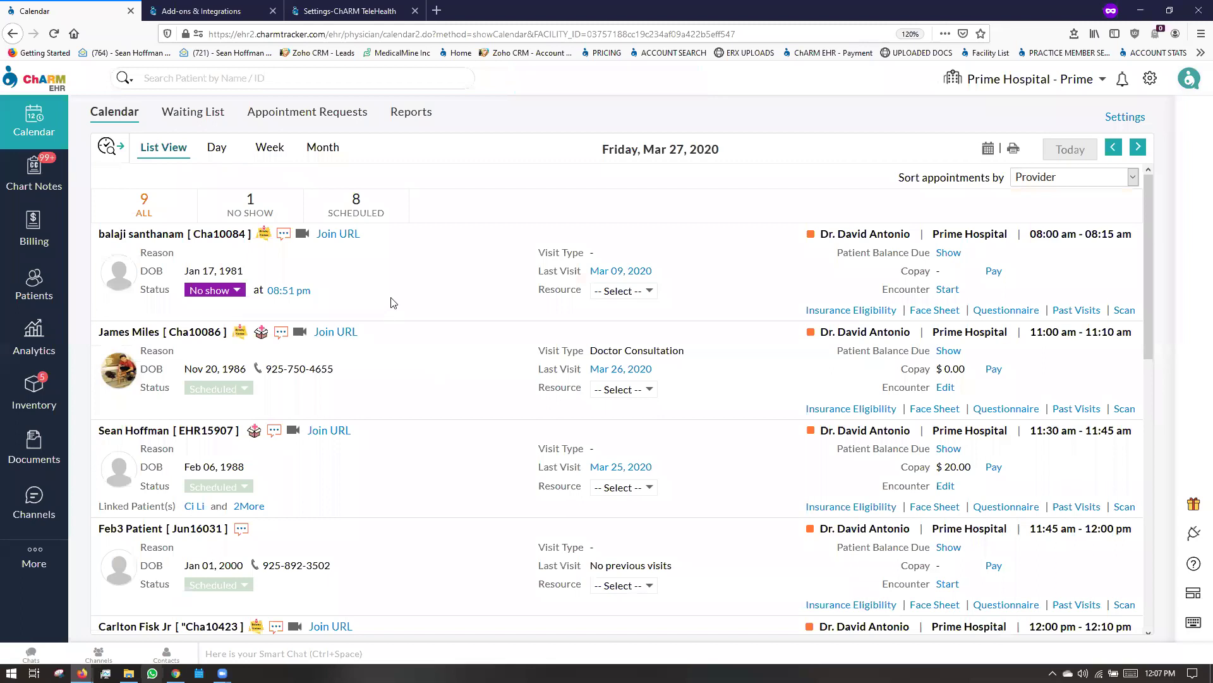
{"action": "scroll", "coordinate": [393, 301], "scroll_direction": "down", "scroll_amount": 2}
{"action": "scroll", "coordinate": [393, 302], "scroll_direction": "down", "scroll_amount": 10}
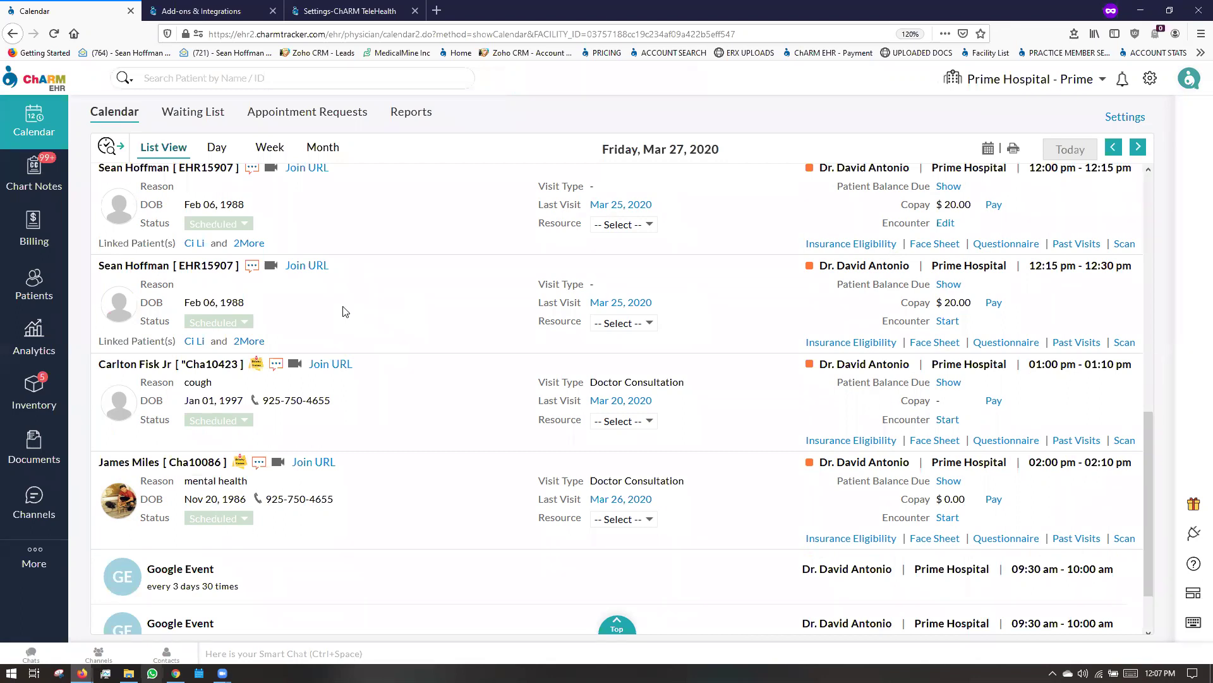
{"action": "left_click", "coordinate": [322, 268]}
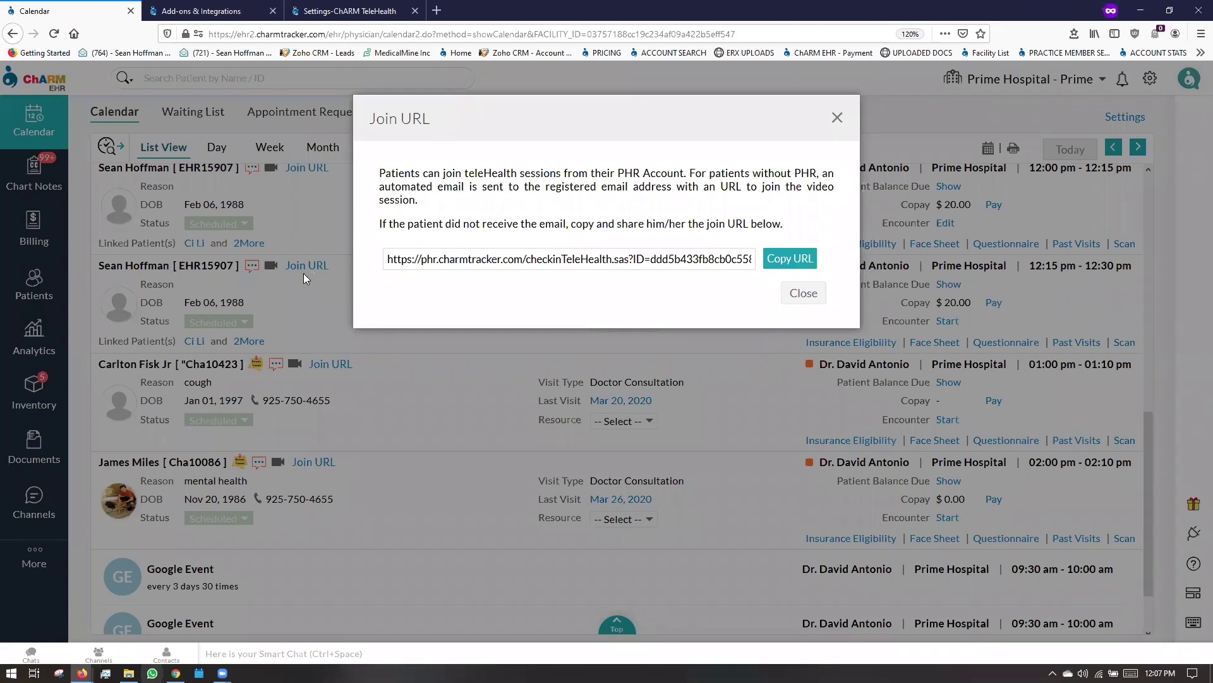
{"action": "left_click_drag", "start_coordinate": [395, 260], "coordinate": [811, 258]}
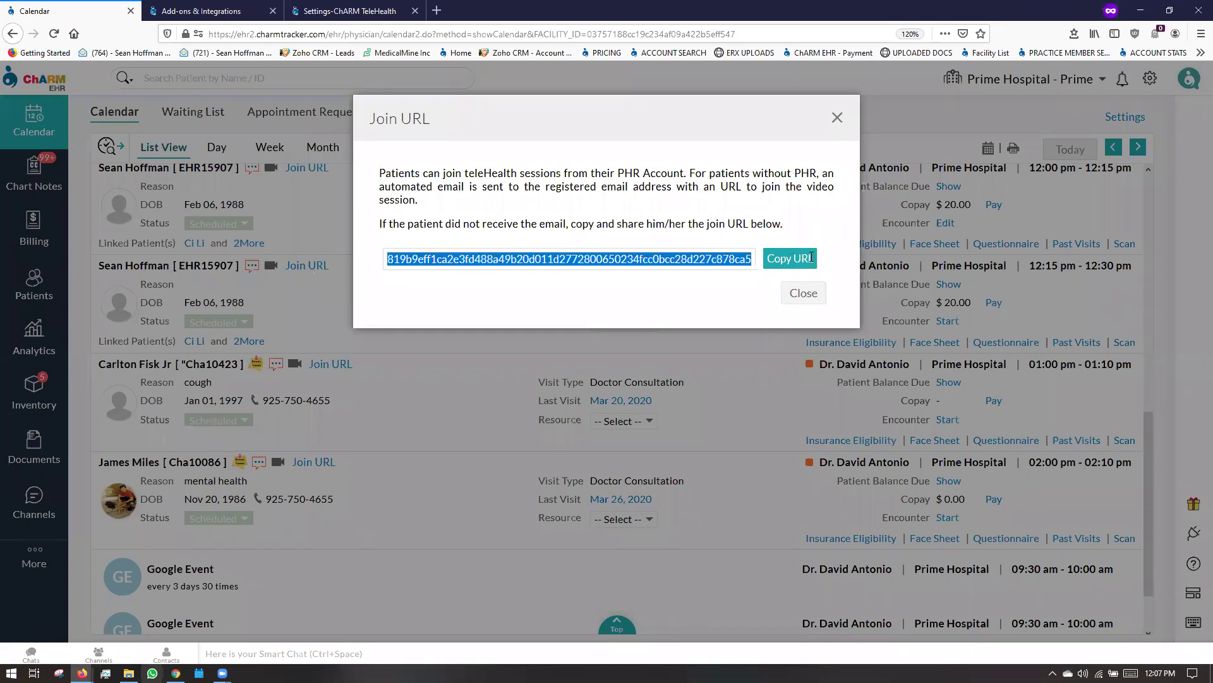
{"action": "left_click", "coordinate": [811, 258]}
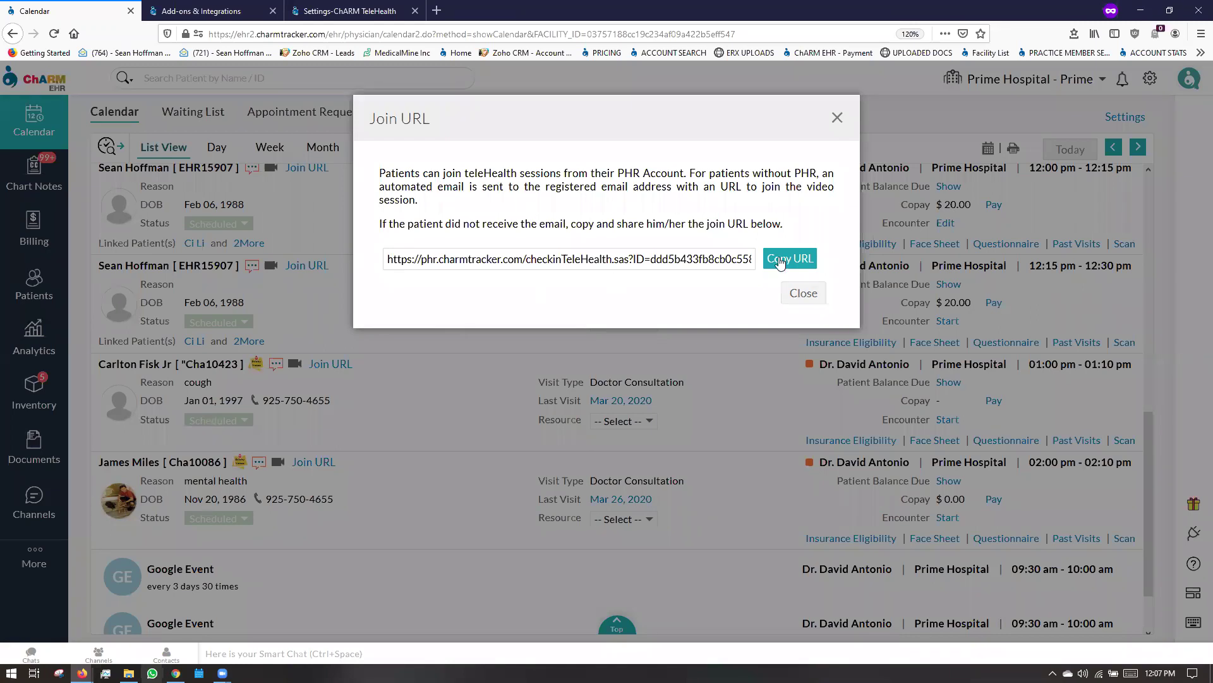
{"action": "left_click", "coordinate": [838, 118]}
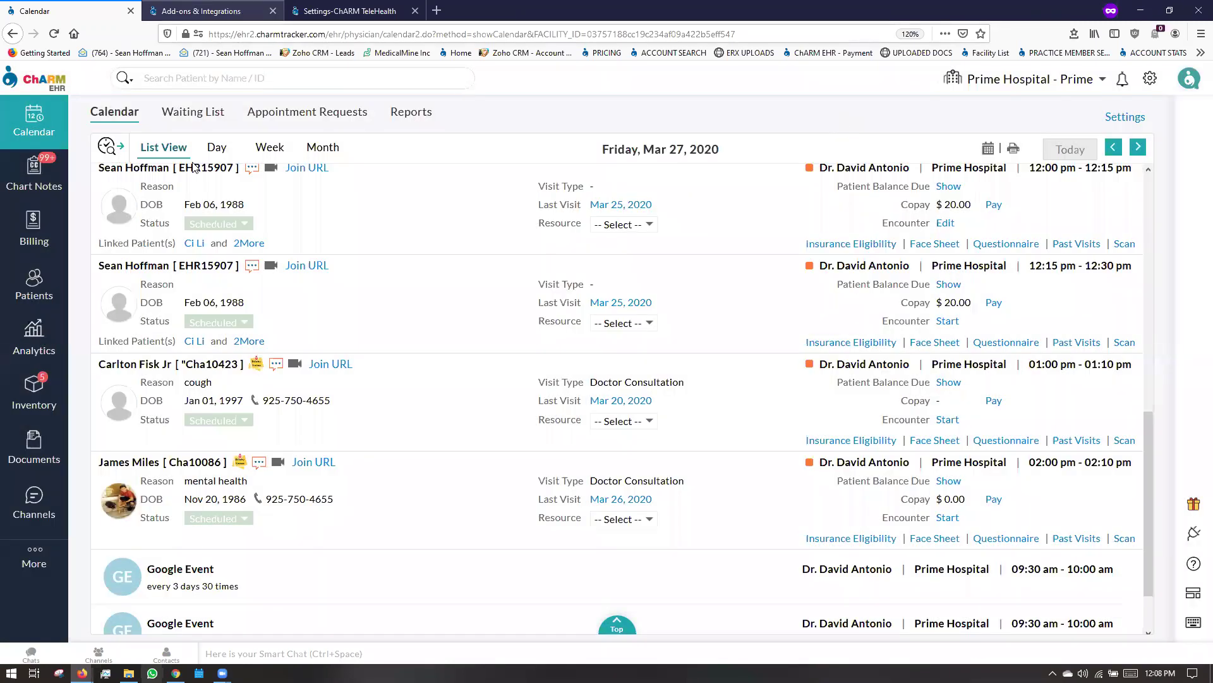
Switch to the patient portal in Chrome and check in for the upcoming 11:30 AM video appointment
{"action": "left_click", "coordinate": [176, 672]}
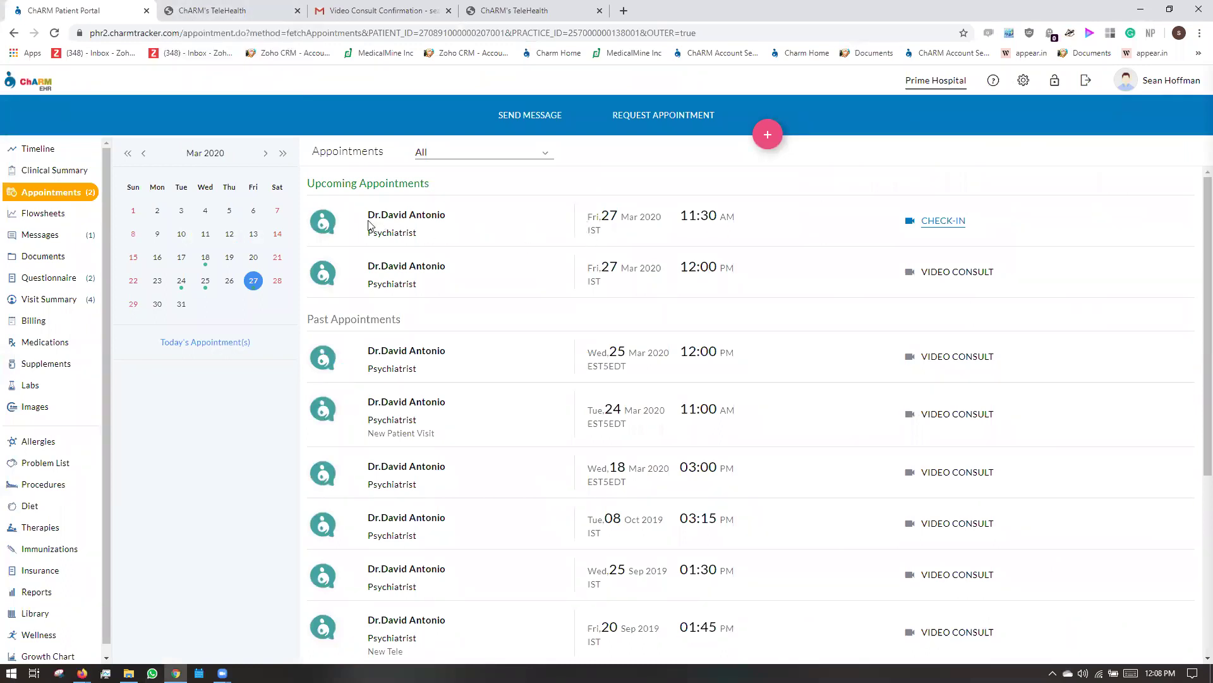
{"action": "left_click_drag", "start_coordinate": [375, 216], "coordinate": [470, 223]}
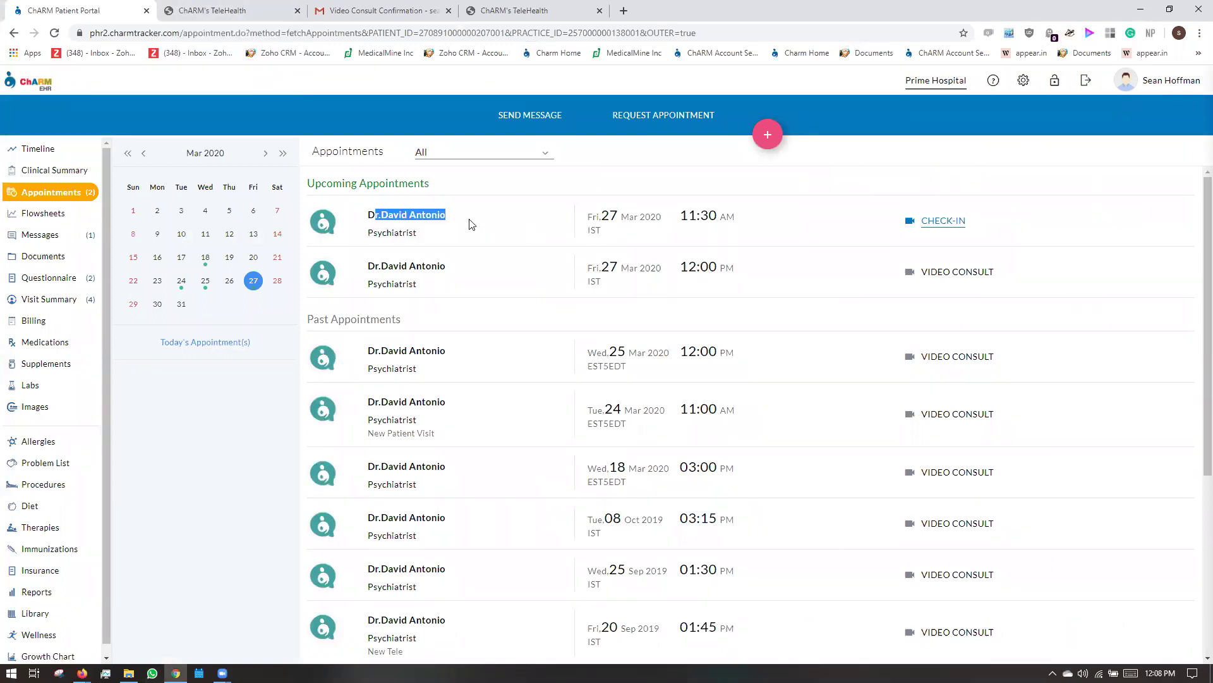
{"action": "left_click", "coordinate": [944, 224]}
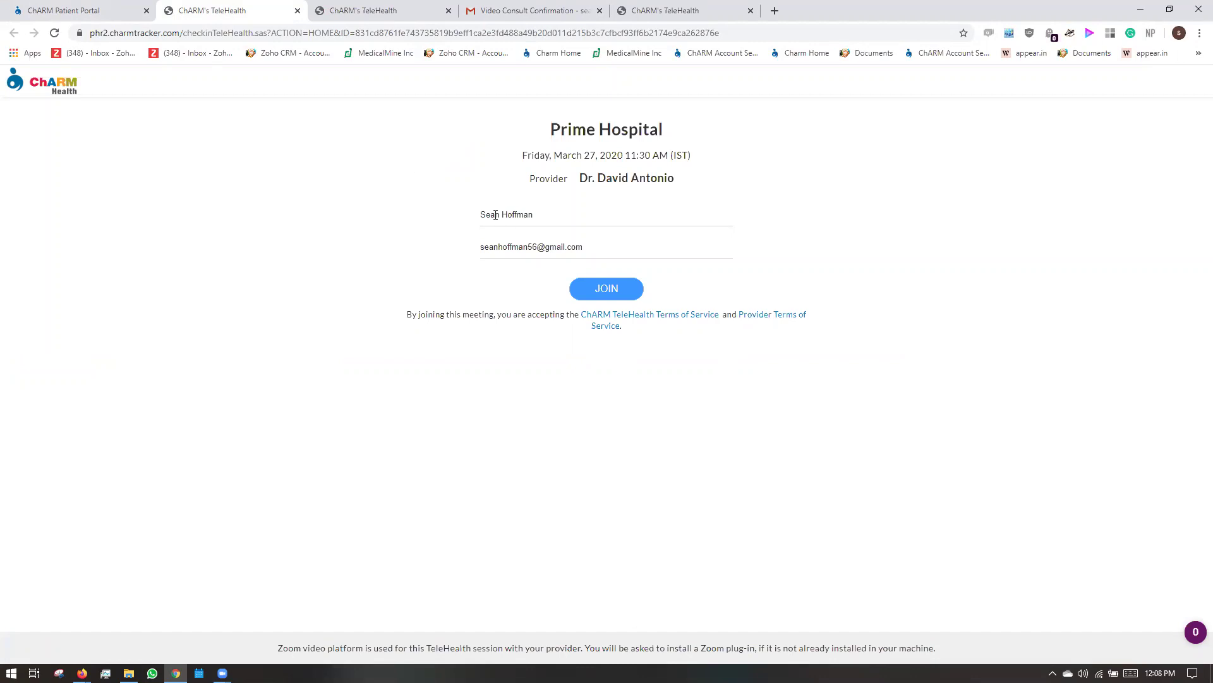
Join the 11:30 AM TeleHealth session with the prefilled attendee details and dismiss Zoom's meeting-switch dialog
{"action": "left_click_drag", "start_coordinate": [480, 215], "coordinate": [555, 276]}
{"action": "left_click", "coordinate": [555, 276]}
{"action": "left_click", "coordinate": [597, 297]}
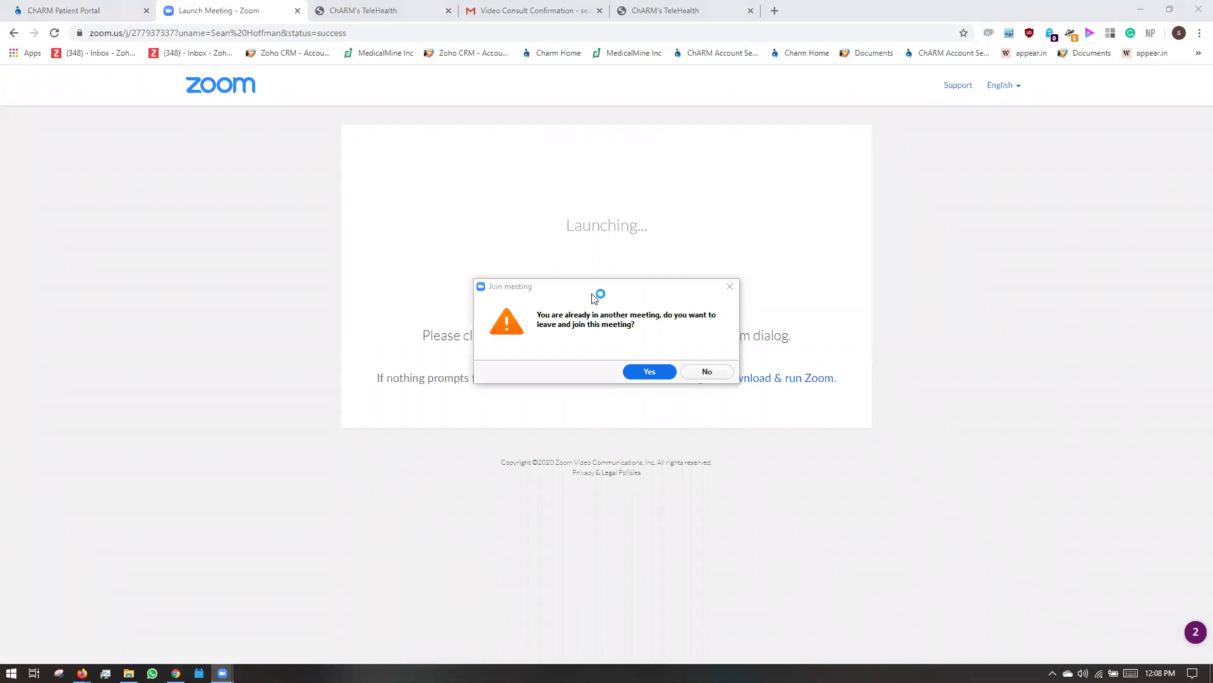
{"action": "left_click", "coordinate": [729, 287]}
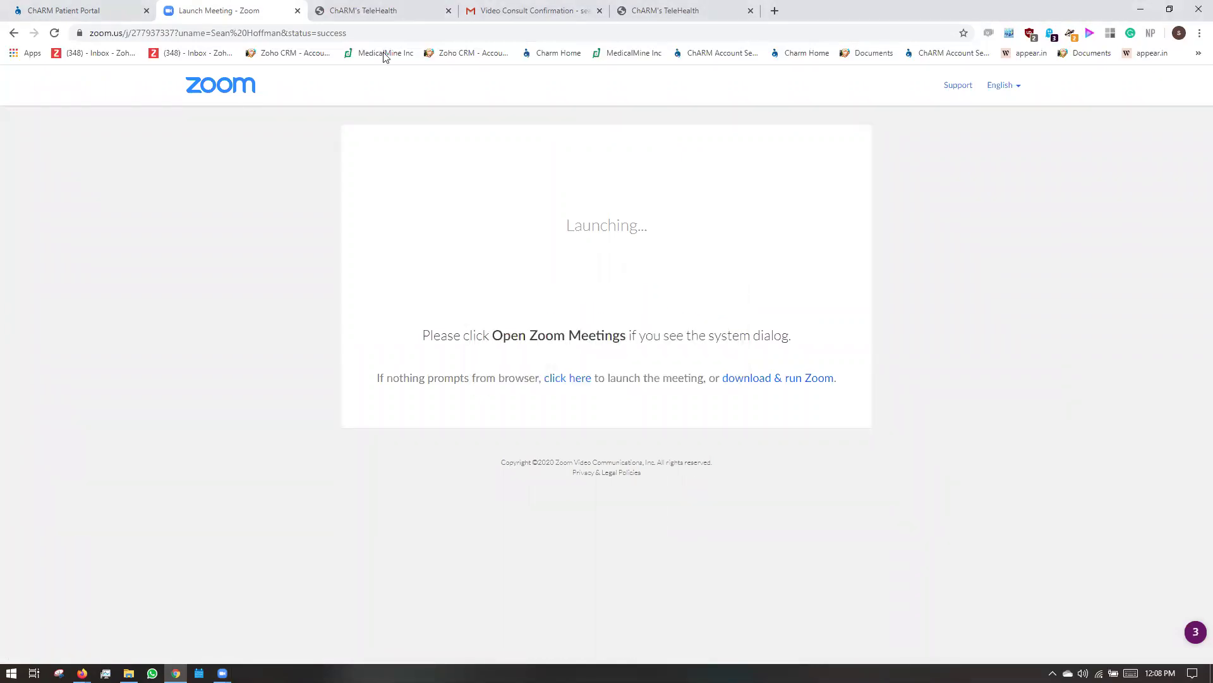
Examine the video consult confirmation email's join link and the attendee name and email fields on the TeleHealth join page
{"action": "left_click", "coordinate": [523, 12]}
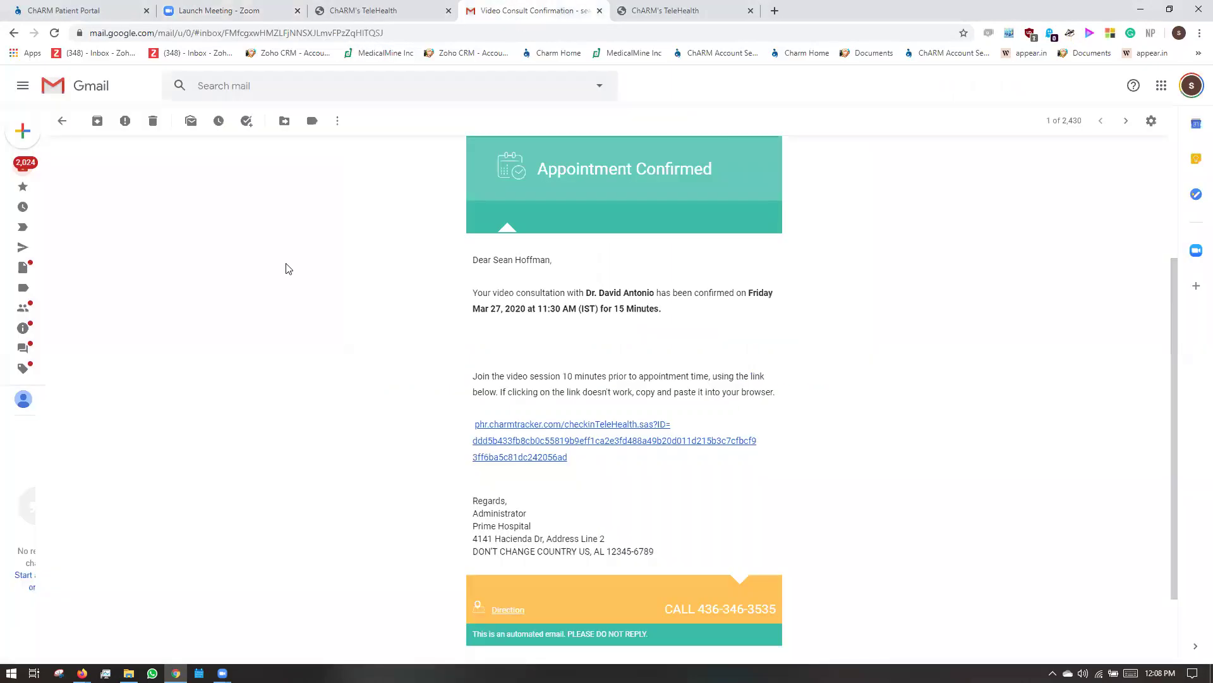
{"action": "scroll", "coordinate": [361, 352], "scroll_direction": "down", "scroll_amount": 1}
{"action": "scroll", "coordinate": [363, 353], "scroll_direction": "up", "scroll_amount": 1}
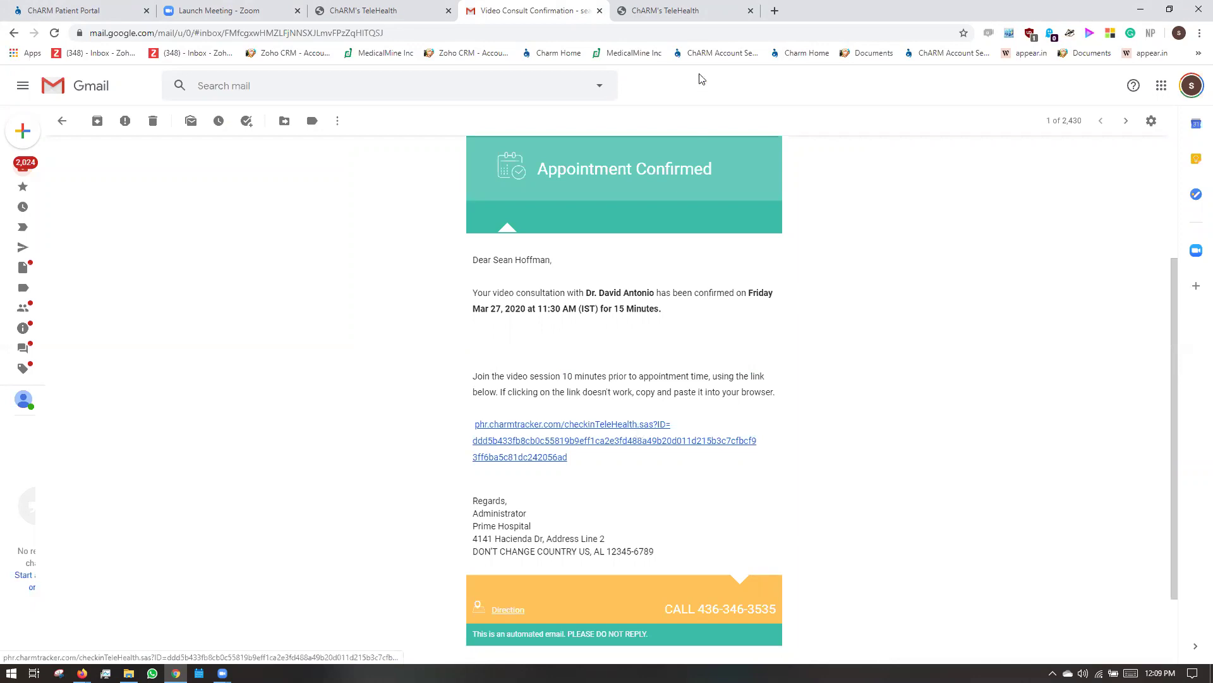
{"action": "left_click", "coordinate": [694, 10]}
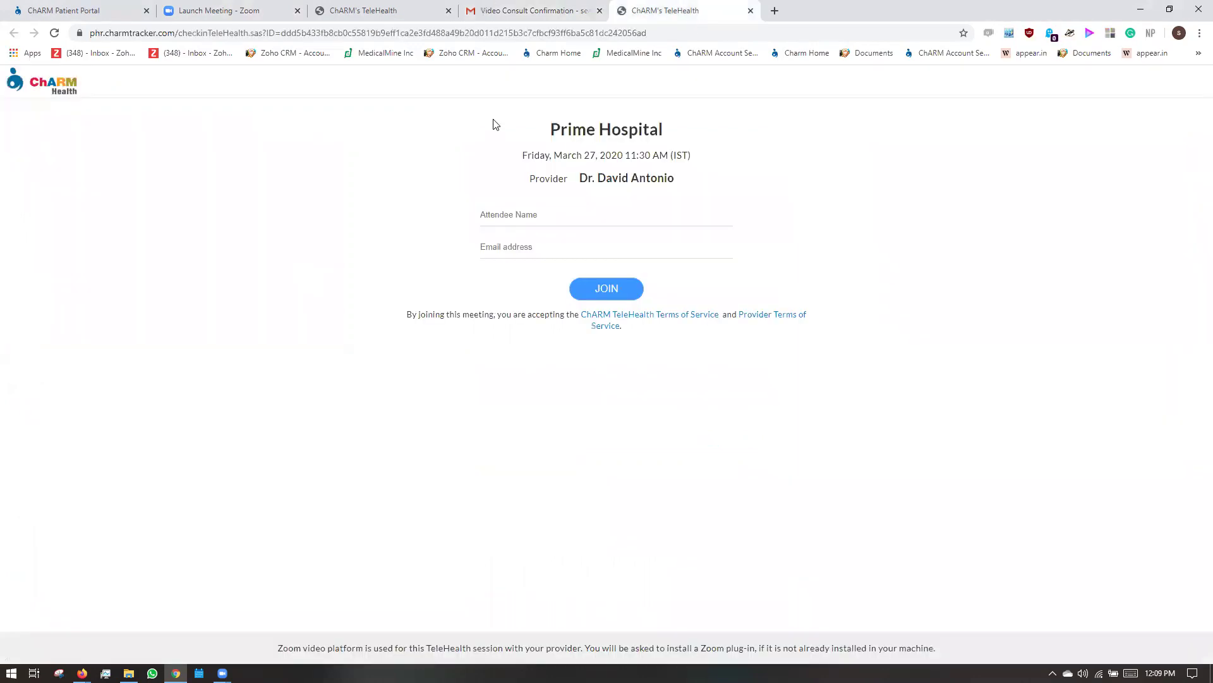
{"action": "left_click", "coordinate": [523, 208]}
{"action": "left_click", "coordinate": [545, 245]}
Return to the Prime Hospital calendar in Firefox and look over the midday video appointments in the list
{"action": "left_click", "coordinate": [82, 673]}
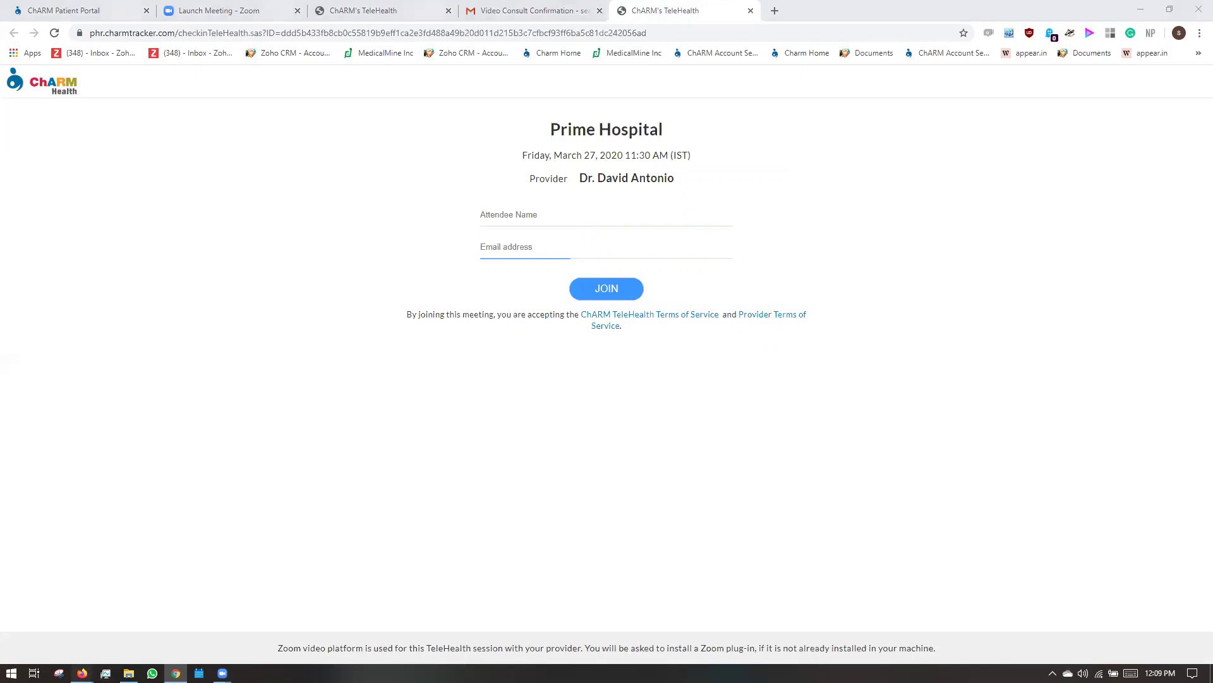
{"action": "left_click", "coordinate": [171, 616]}
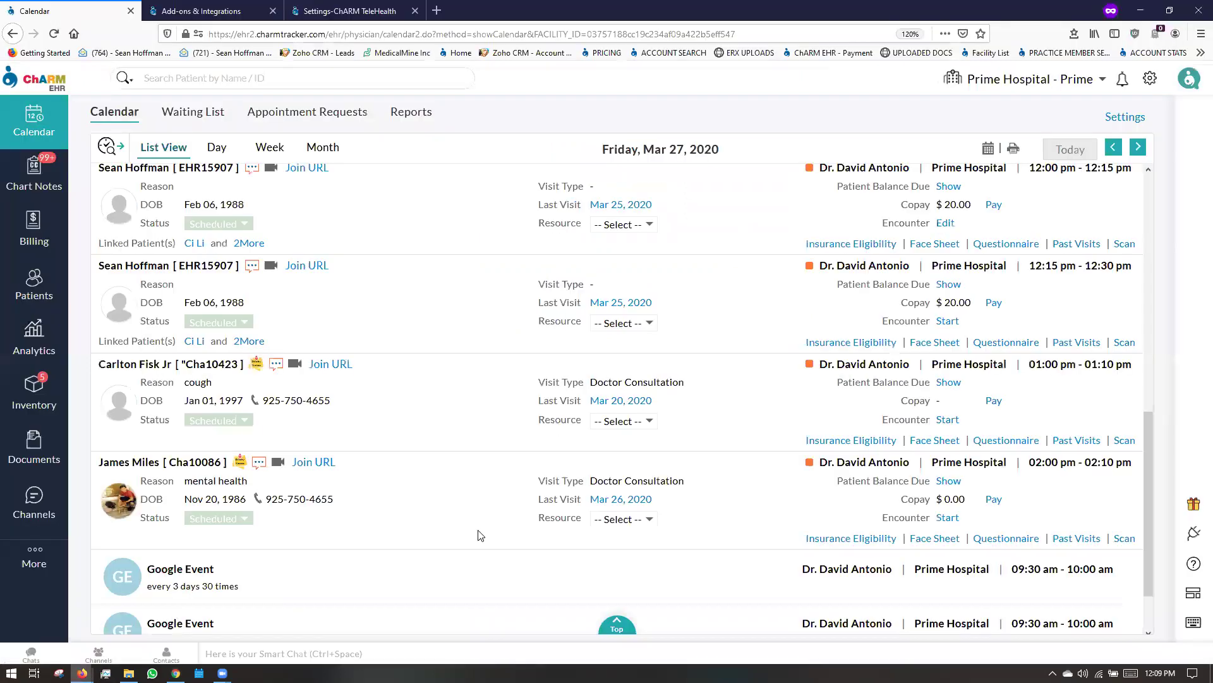
{"action": "scroll", "coordinate": [442, 518], "scroll_direction": "up", "scroll_amount": 2}
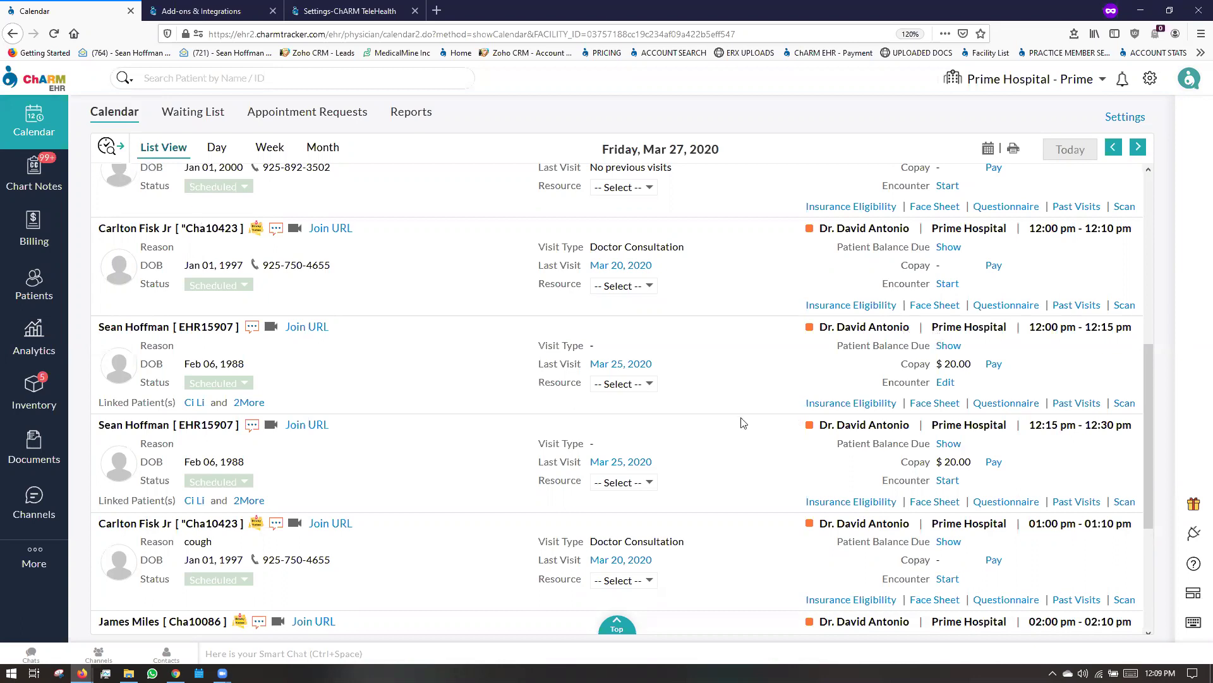
Start a SOAP Template encounter for the 12:15 pm video appointment and remove the SOAP Base Template from its chart notes
{"action": "scroll", "coordinate": [683, 444], "scroll_direction": "down", "scroll_amount": 1}
{"action": "scroll", "coordinate": [682, 444], "scroll_direction": "down", "scroll_amount": 2}
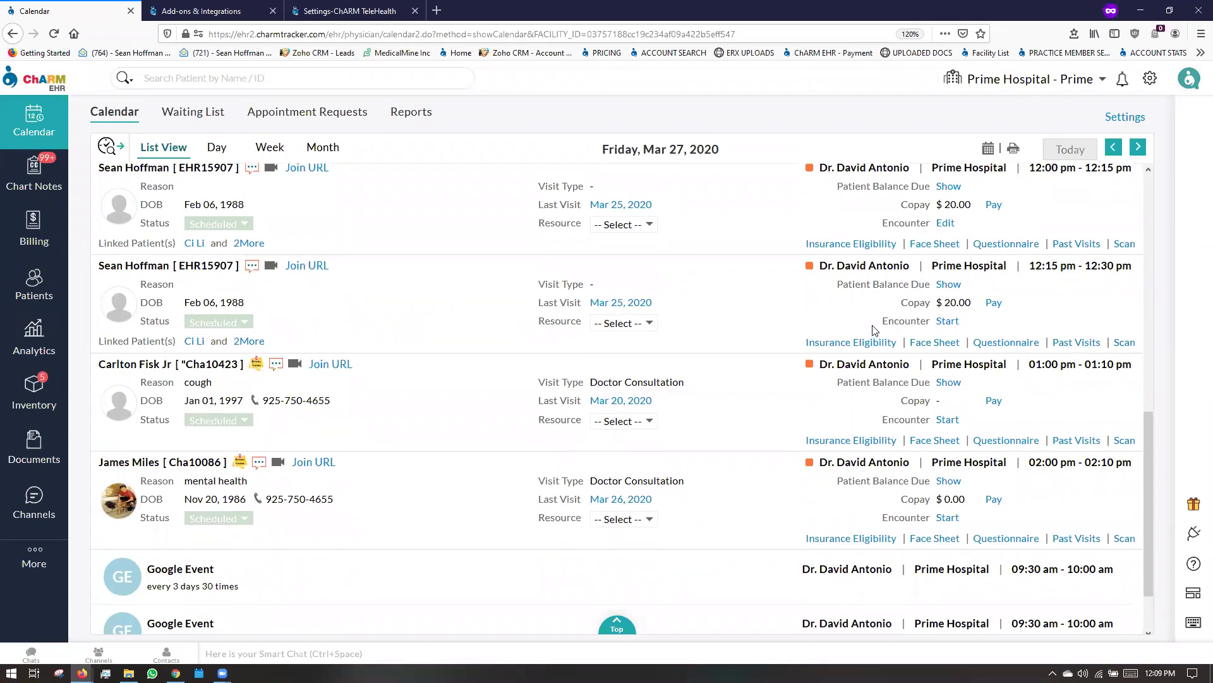
{"action": "left_click", "coordinate": [946, 321]}
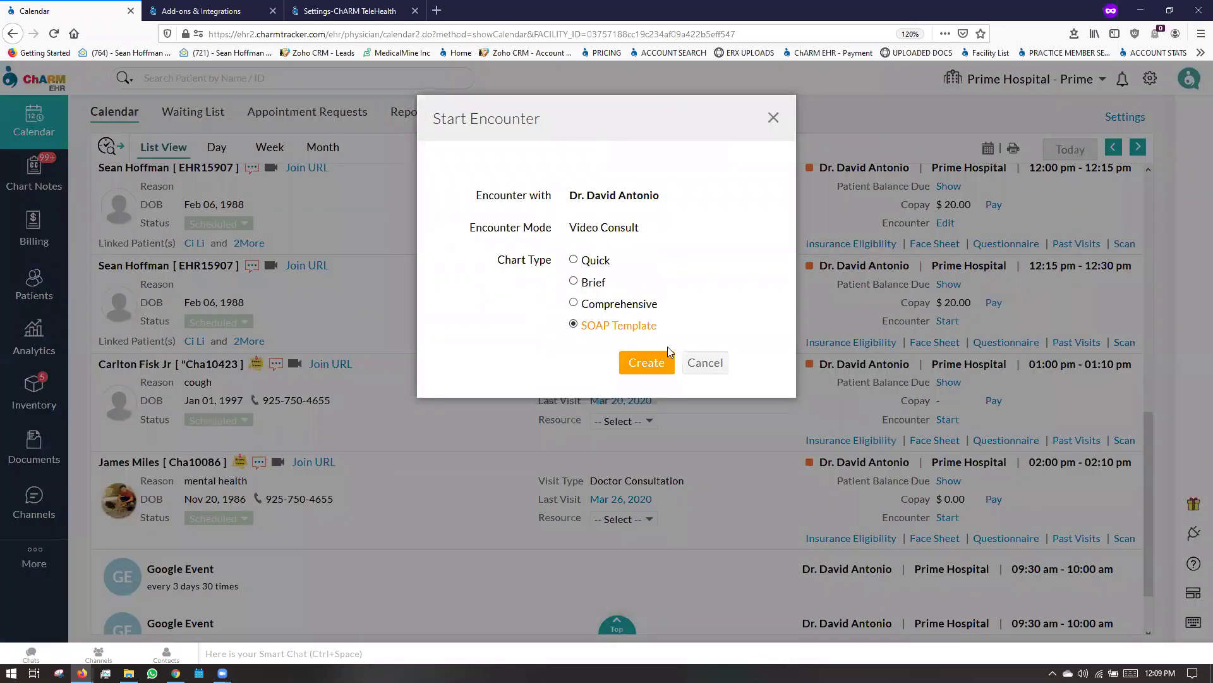
{"action": "left_click", "coordinate": [653, 369]}
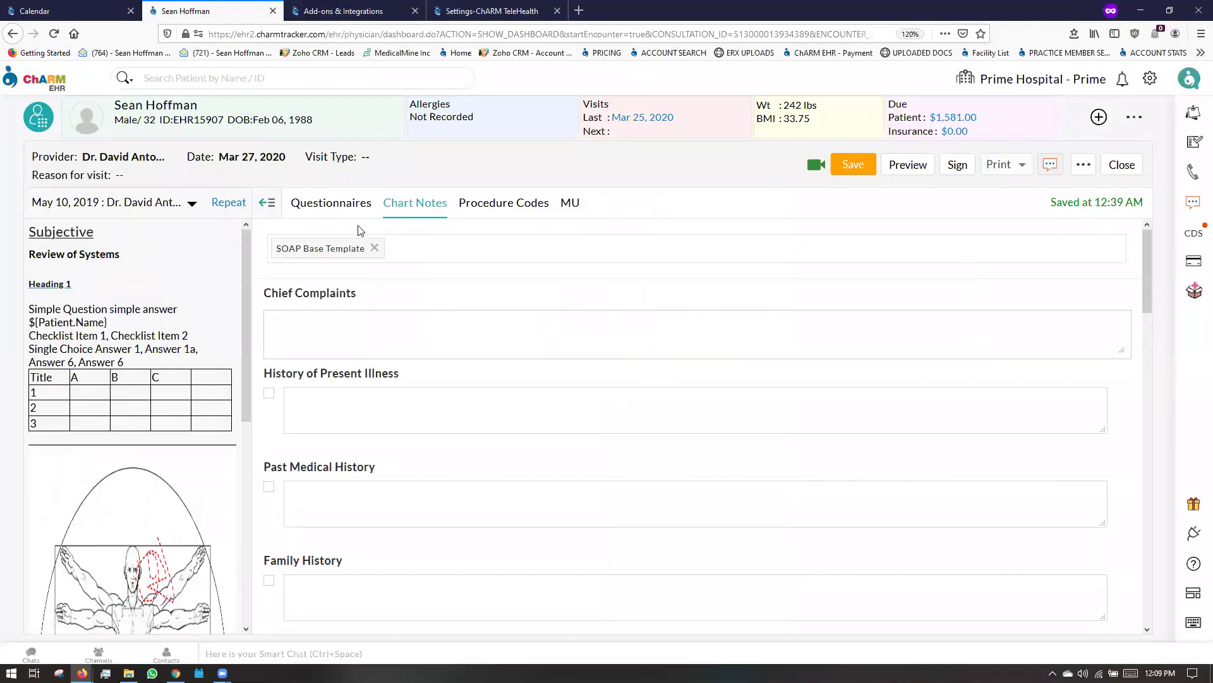
{"action": "left_click", "coordinate": [375, 247]}
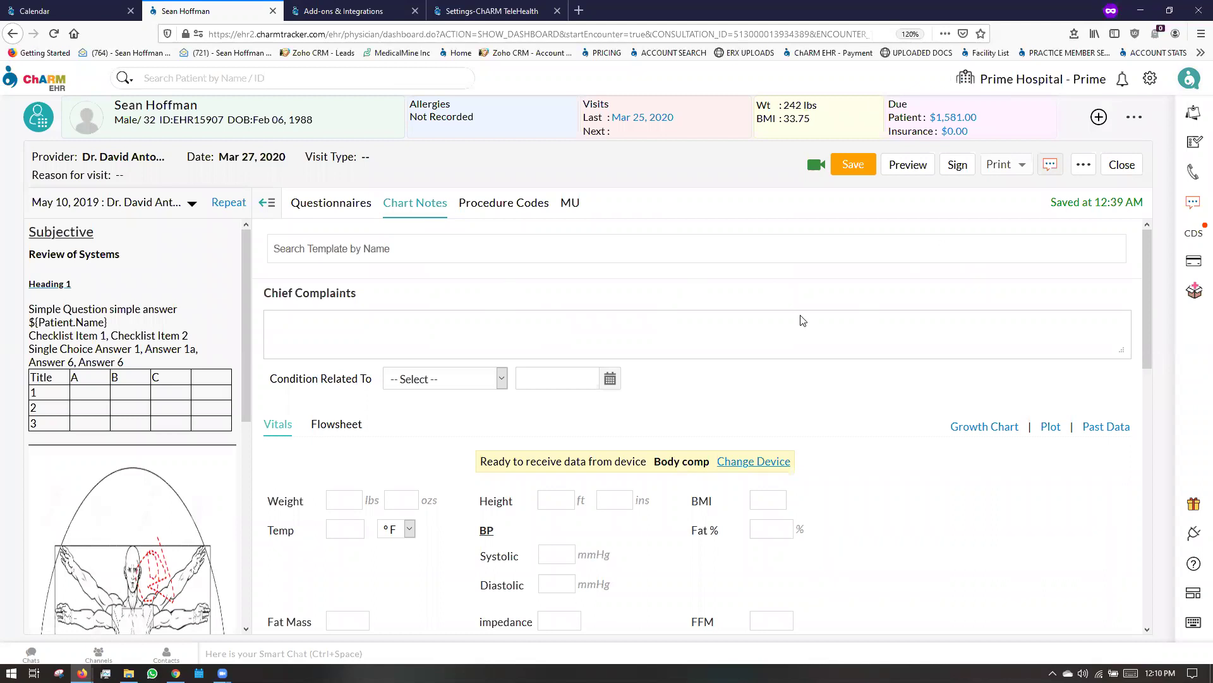
Launch the encounter's video consult, accepting the patient location and provider responsibility notices, and close the Zoom launch page without saving its file
{"action": "left_click", "coordinate": [816, 166]}
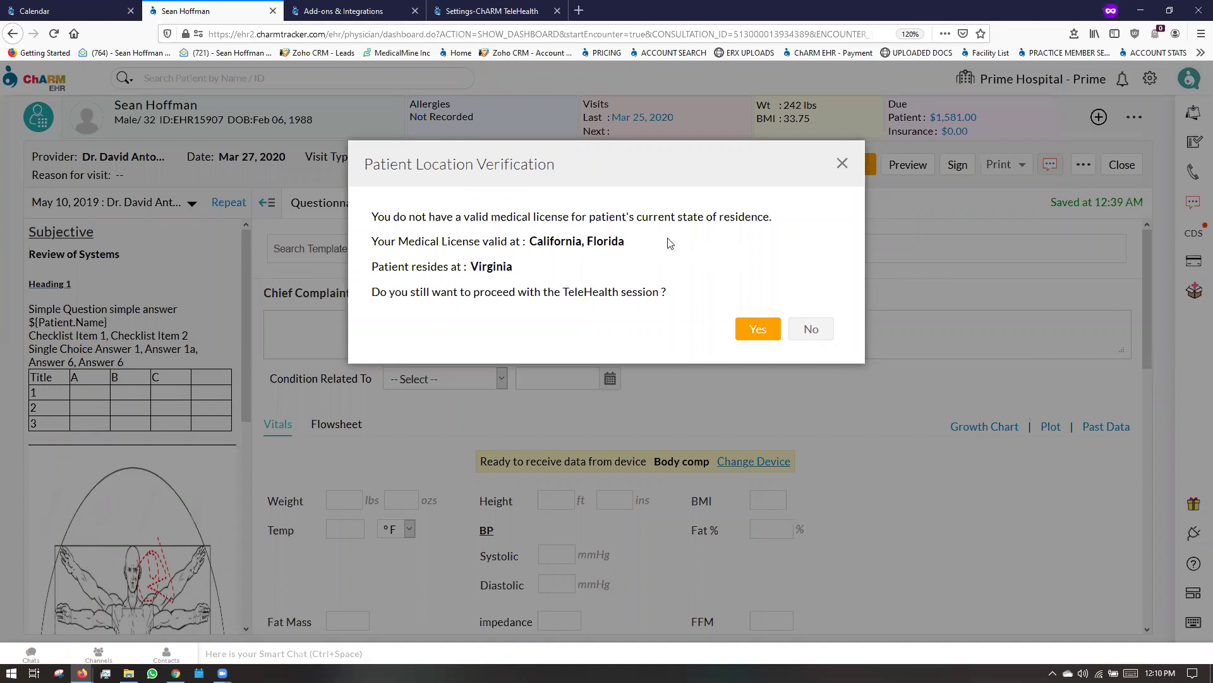
{"action": "left_click", "coordinate": [764, 328]}
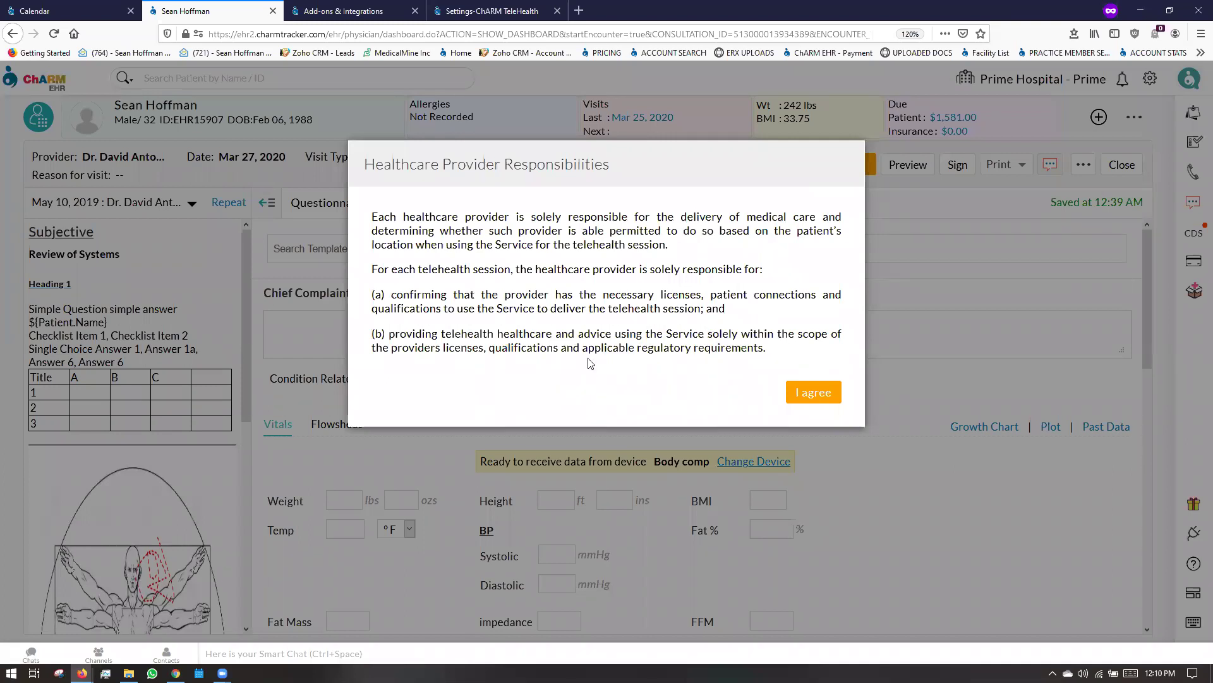
{"action": "left_click", "coordinate": [820, 396]}
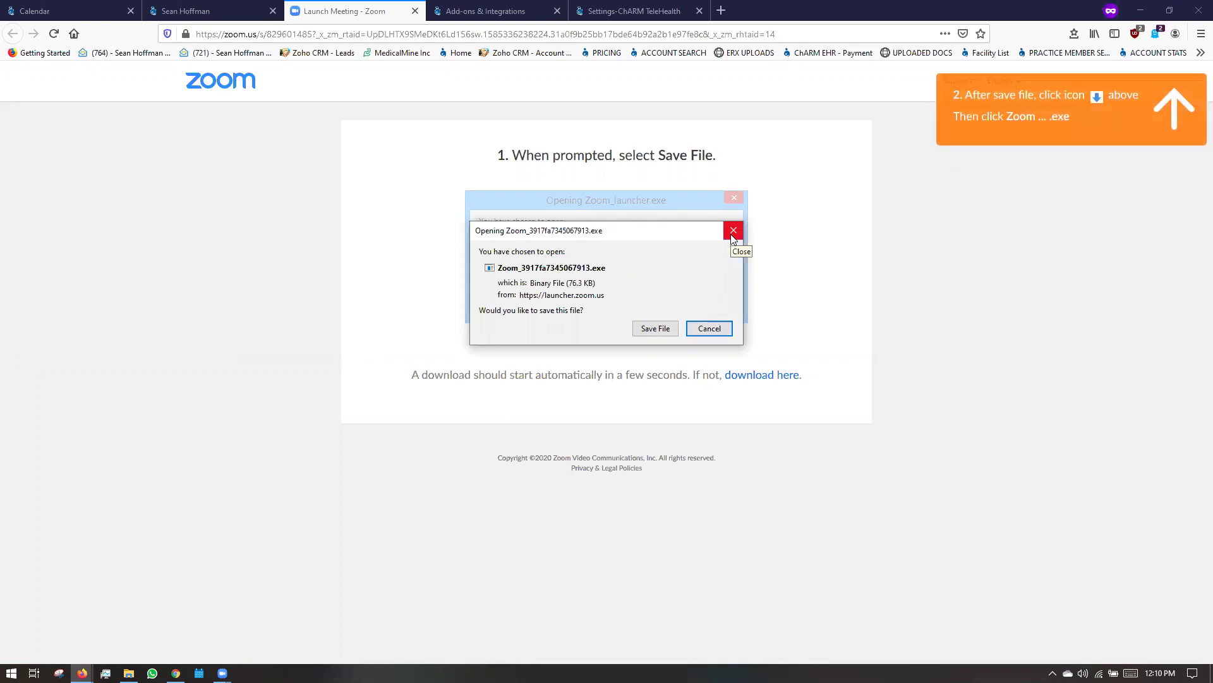
{"action": "left_click", "coordinate": [733, 232]}
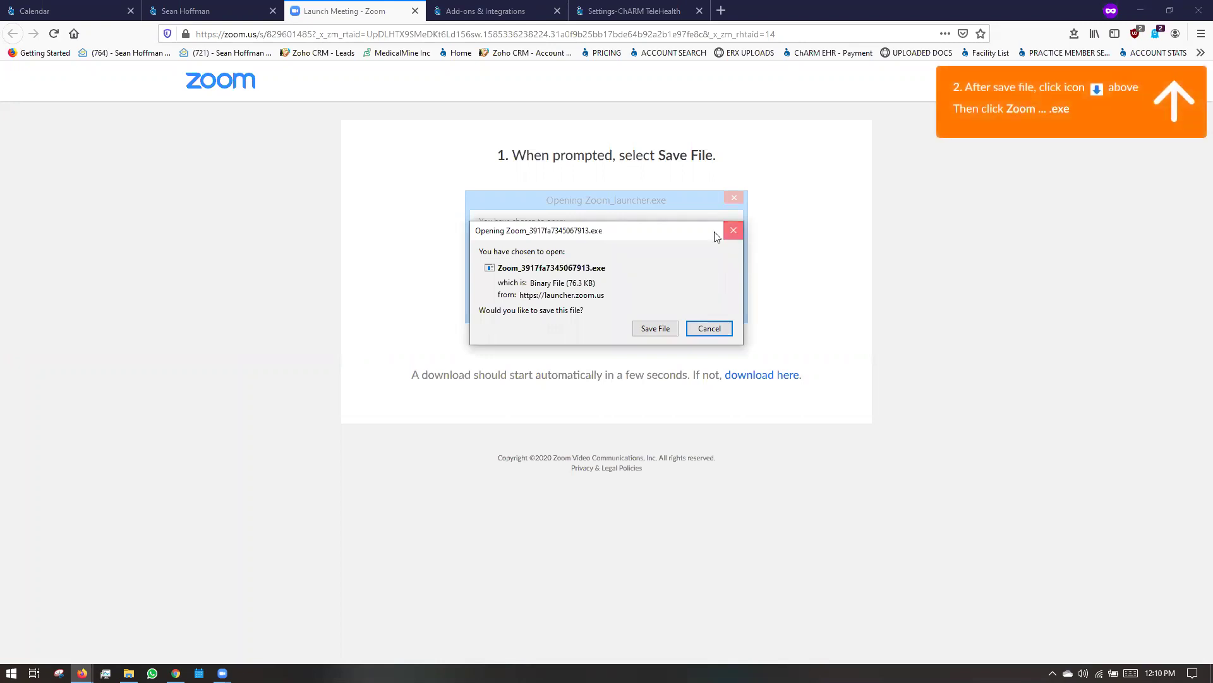
{"action": "left_click", "coordinate": [415, 12]}
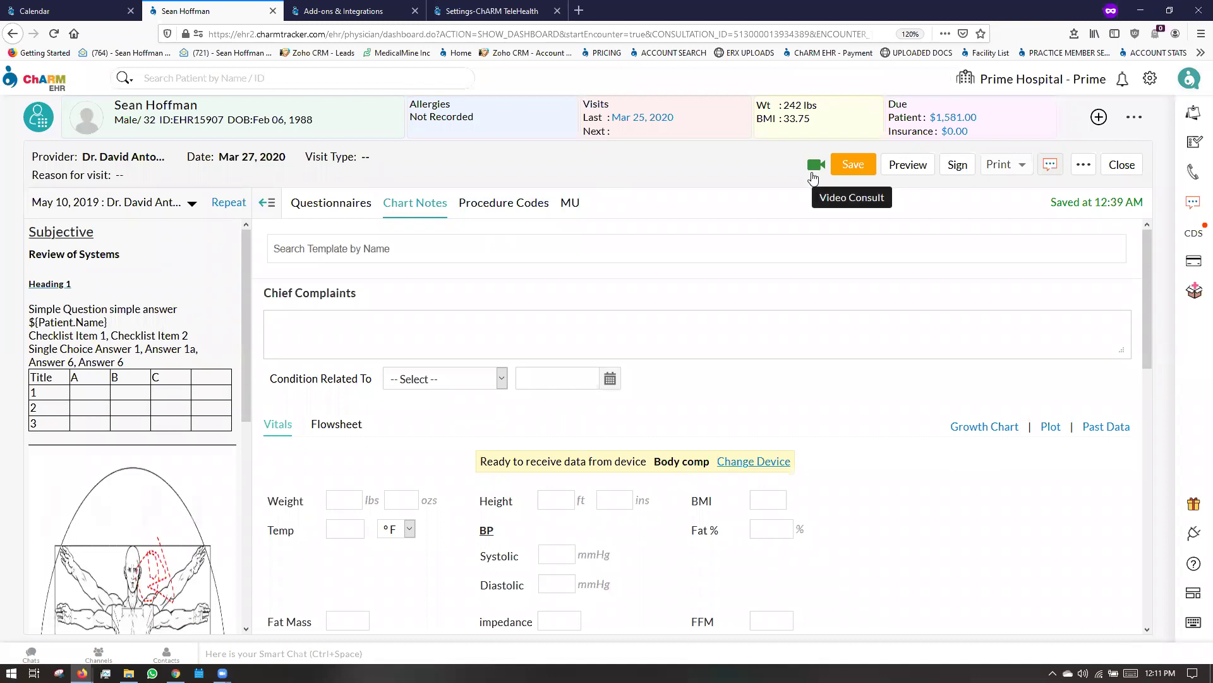
Search the ChARM Library of templates for "COVID" across all template types
{"action": "left_click", "coordinate": [1152, 80]}
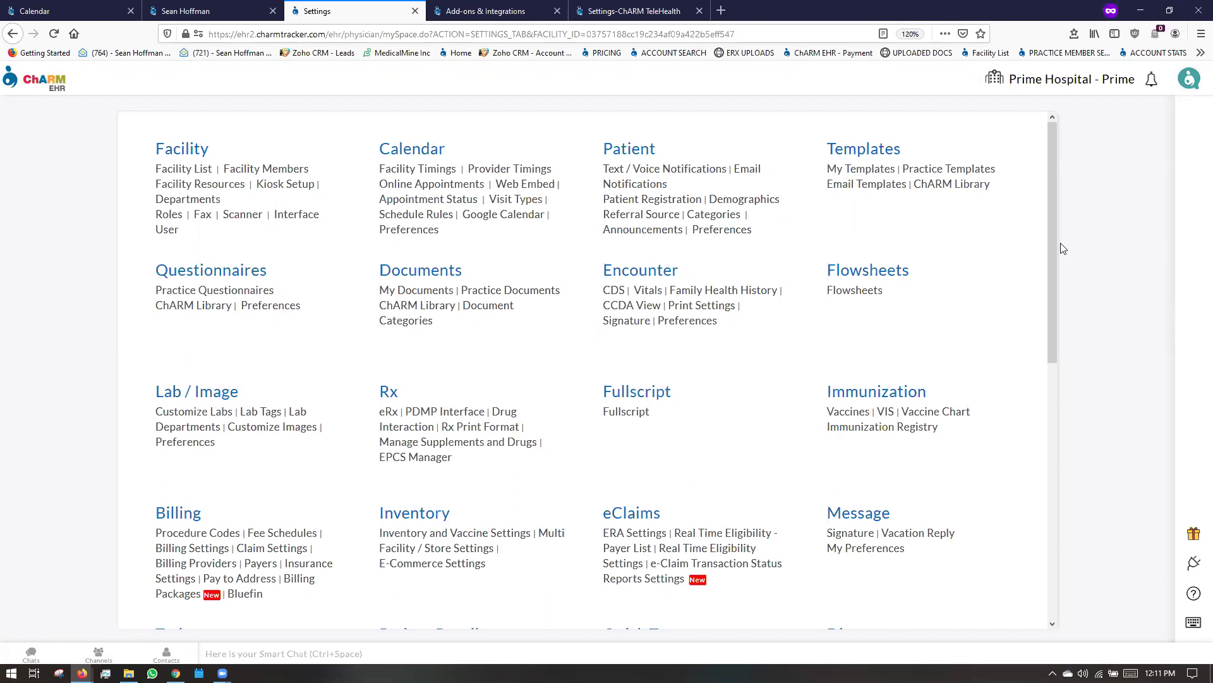
{"action": "left_click", "coordinate": [928, 185]}
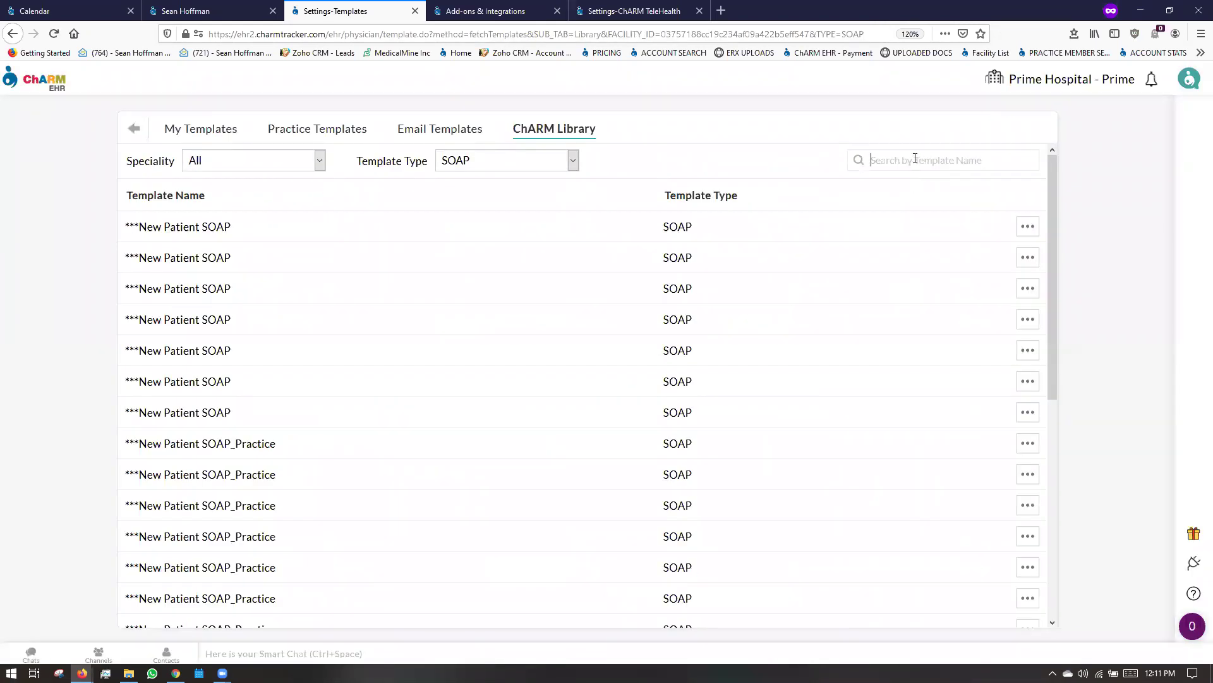
{"action": "left_click", "coordinate": [468, 164]}
{"action": "scroll", "coordinate": [474, 260], "scroll_direction": "up", "scroll_amount": 1}
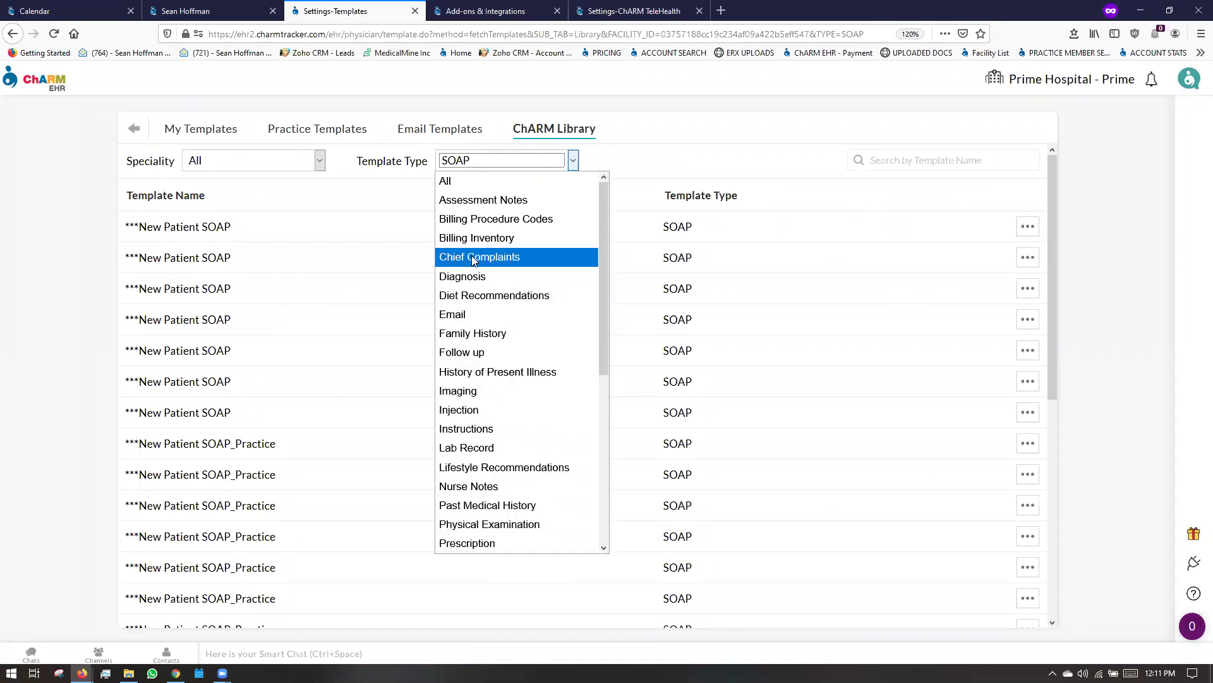
{"action": "left_click", "coordinate": [452, 182]}
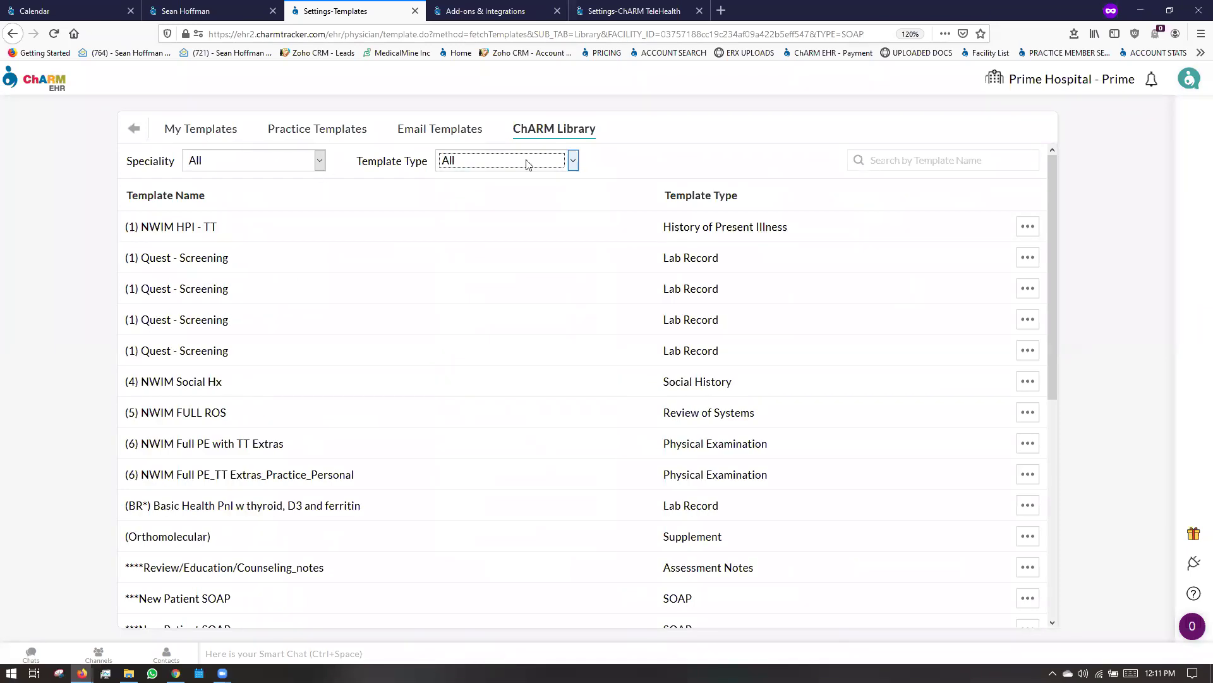
{"action": "left_click", "coordinate": [926, 161]}
{"action": "type", "text": "COVID"}
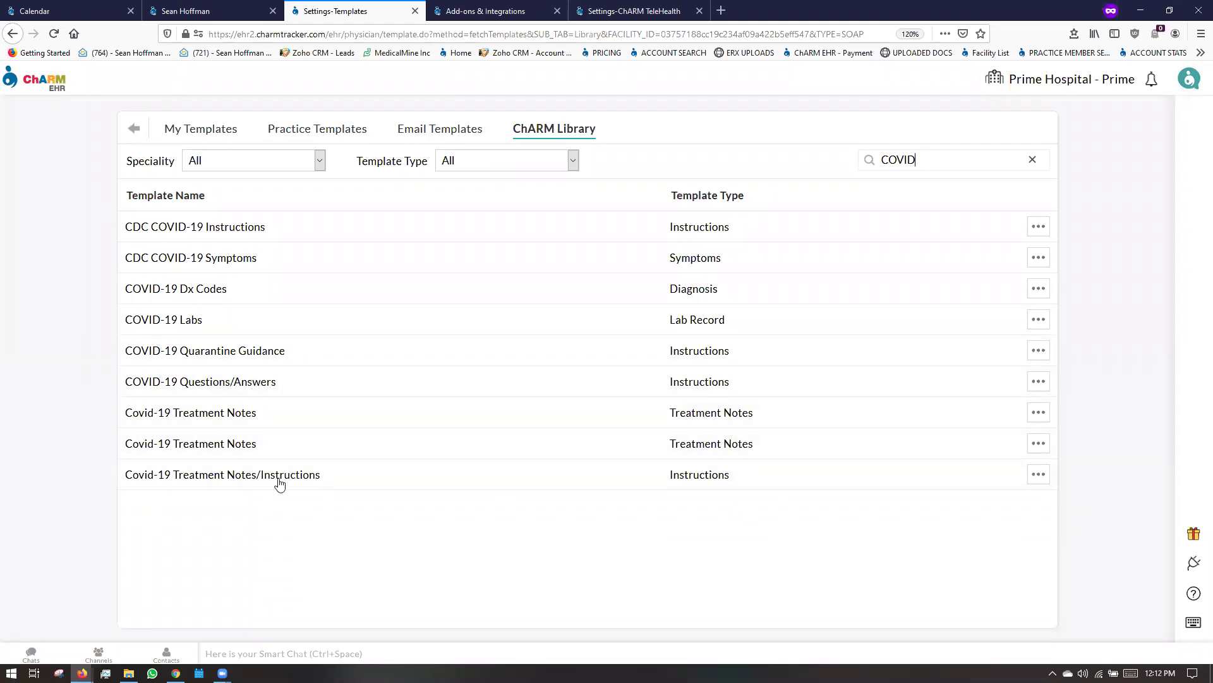
View the Covid-19 Treatment Notes/Instructions and COVID-19 Dx Codes library templates, closing each one after reviewing it
{"action": "left_click", "coordinate": [1039, 481]}
{"action": "left_click", "coordinate": [1034, 508]}
{"action": "scroll", "coordinate": [446, 365], "scroll_direction": "down", "scroll_amount": 3}
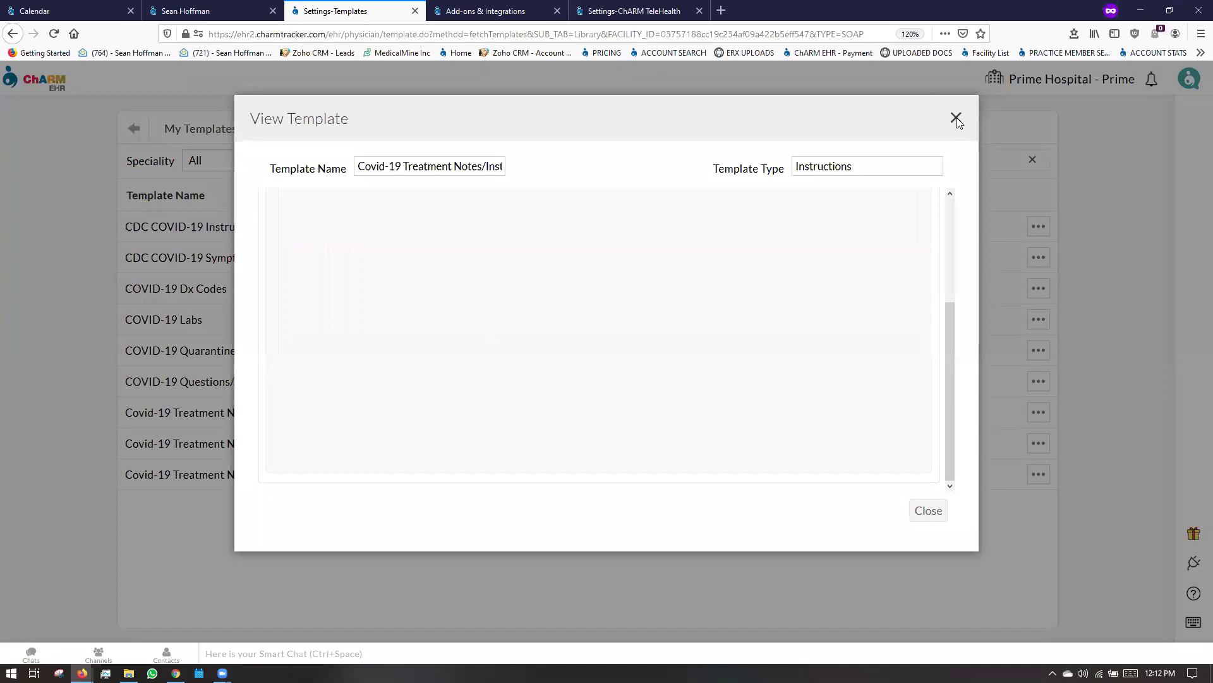
{"action": "left_click", "coordinate": [956, 118]}
{"action": "left_click", "coordinate": [1039, 295]}
{"action": "left_click", "coordinate": [1032, 325]}
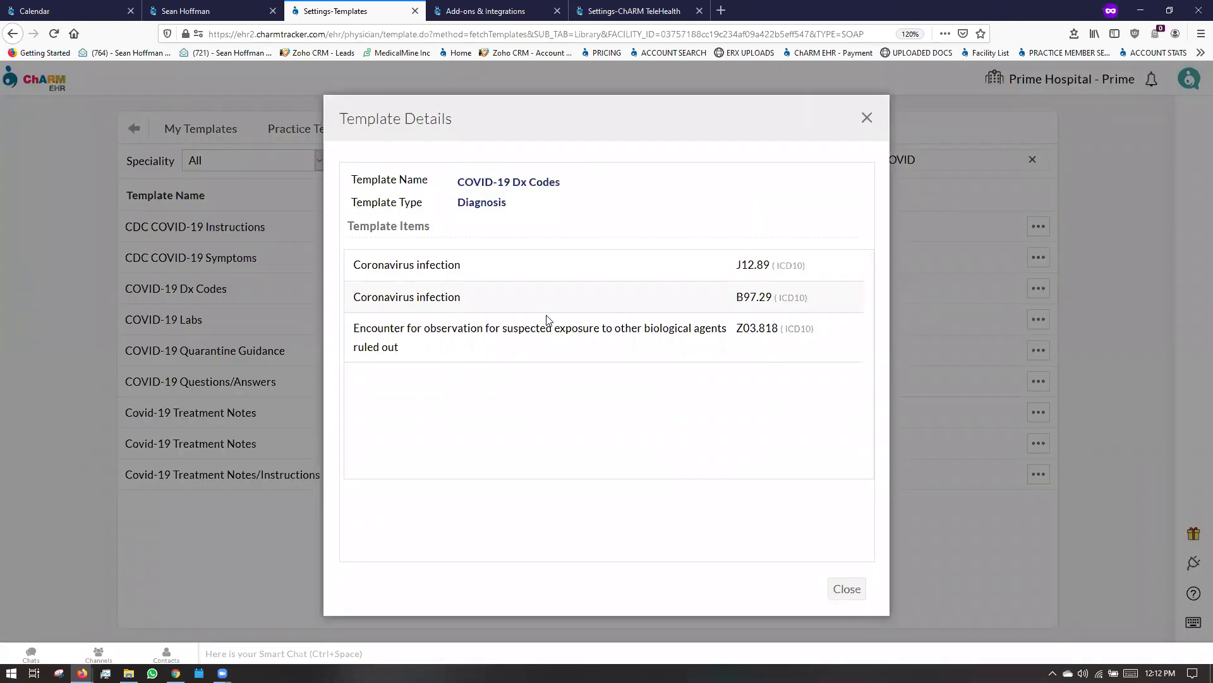
{"action": "left_click", "coordinate": [868, 117]}
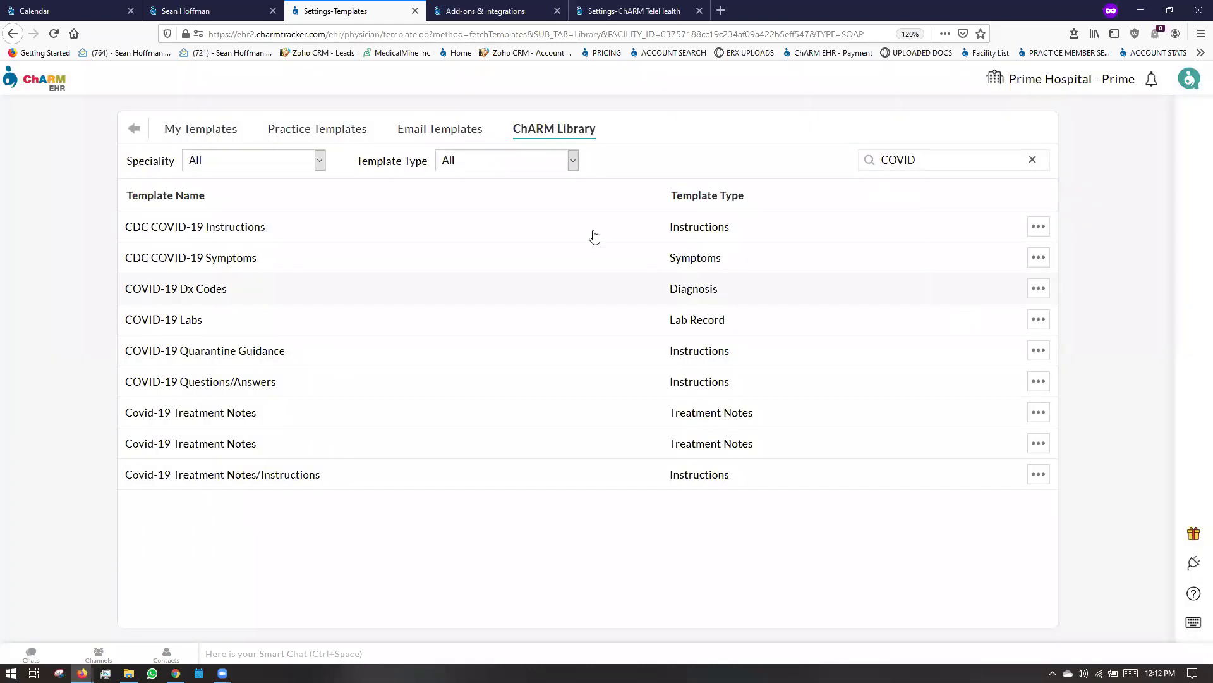
Return to the settings overview and search the ChARM Library of questionnaires for "COVID"
{"action": "left_click", "coordinate": [132, 130]}
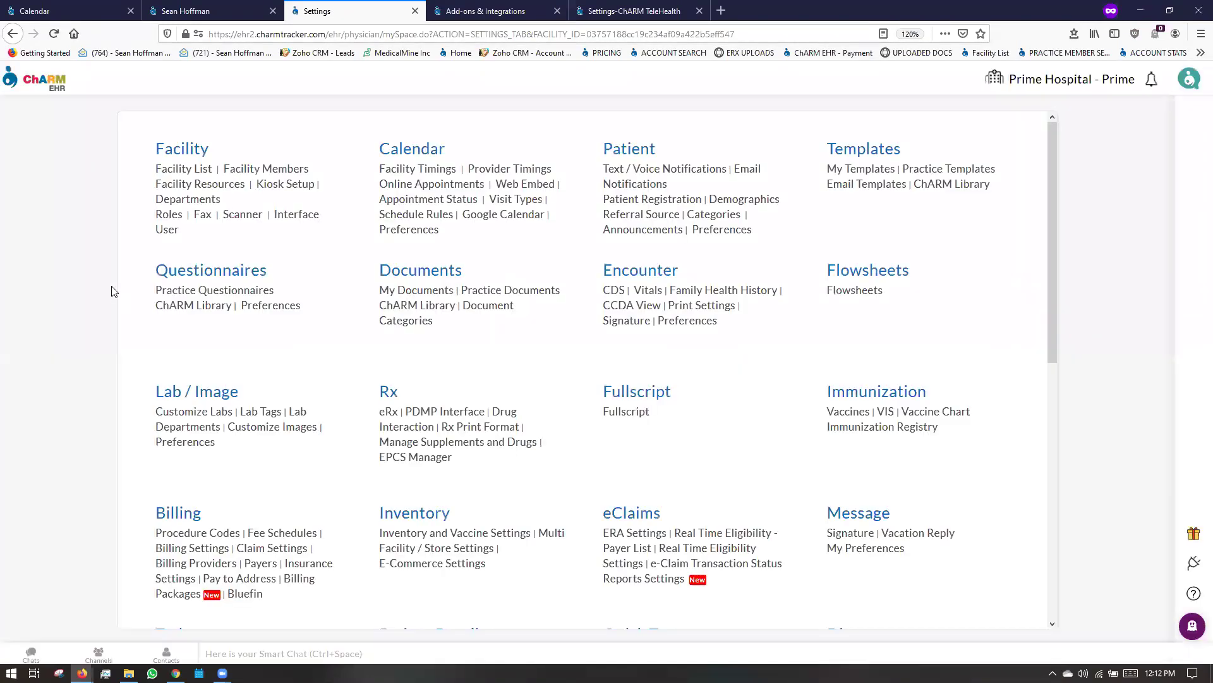
{"action": "left_click", "coordinate": [211, 306]}
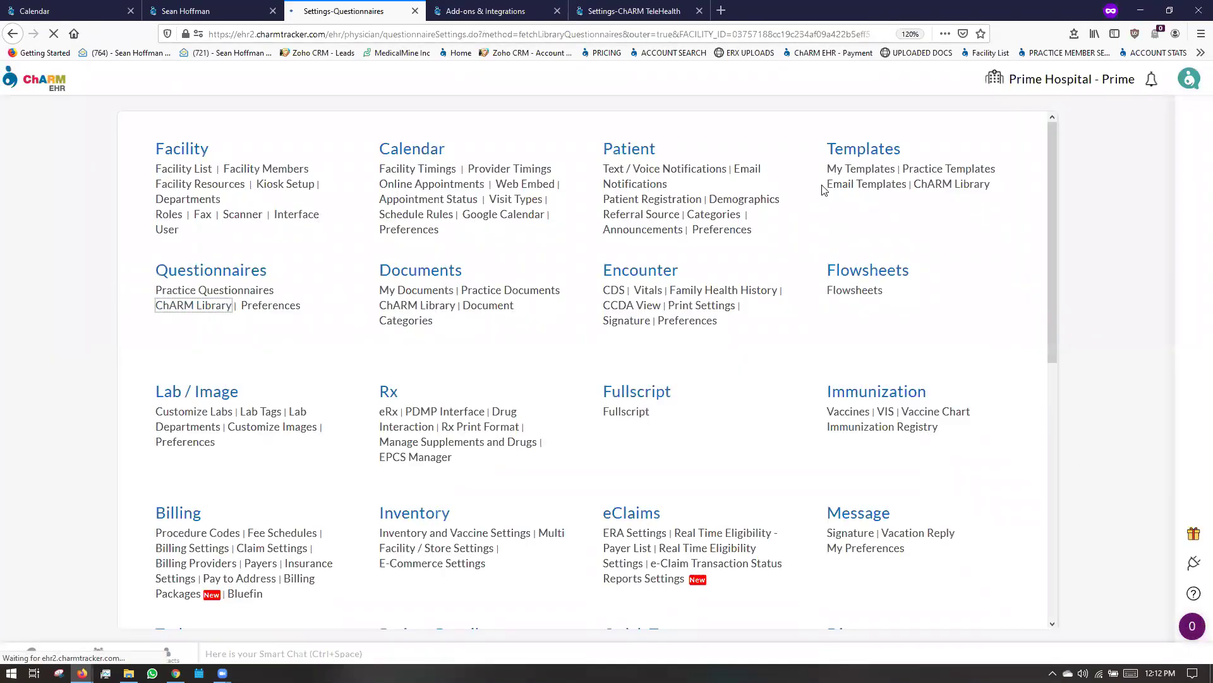
{"action": "left_click", "coordinate": [933, 161]}
{"action": "type", "text": "OV"}
{"action": "key", "text": "BackSpace"}
{"action": "key", "text": "BackSpace"}
{"action": "type", "text": "COVID"}
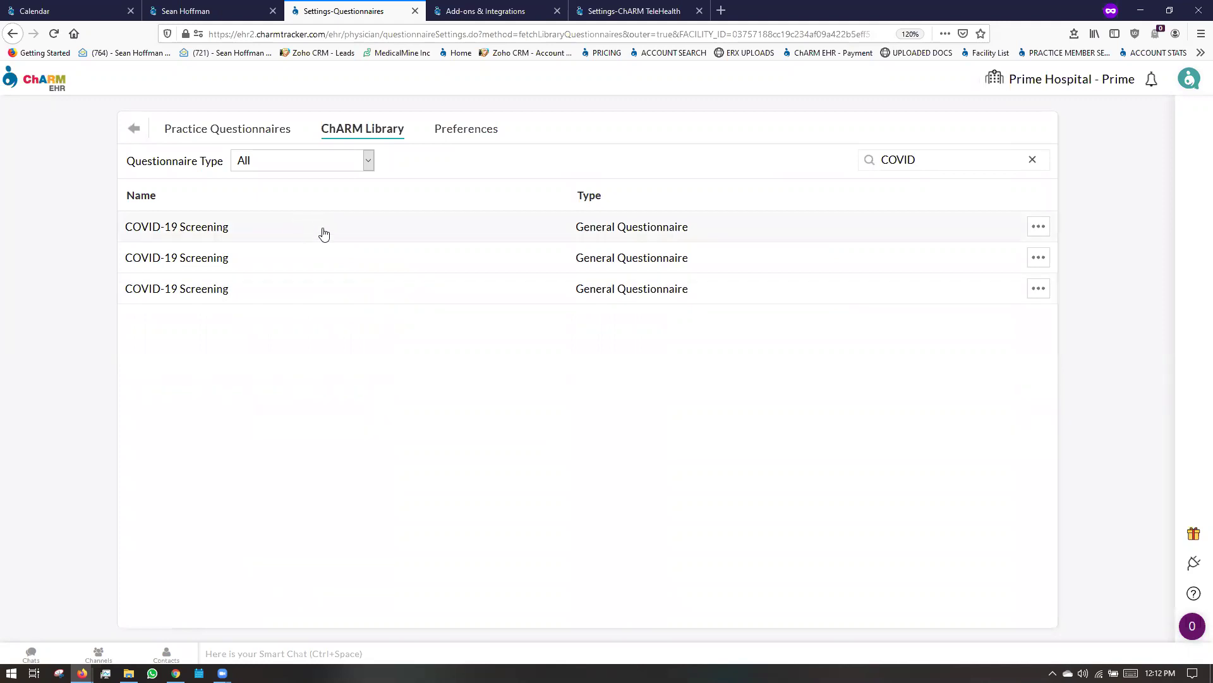
Read through the first COVID-19 Screening questionnaire's items, close it and return to the settings overview
{"action": "left_click", "coordinate": [1039, 226]}
{"action": "left_click", "coordinate": [989, 269]}
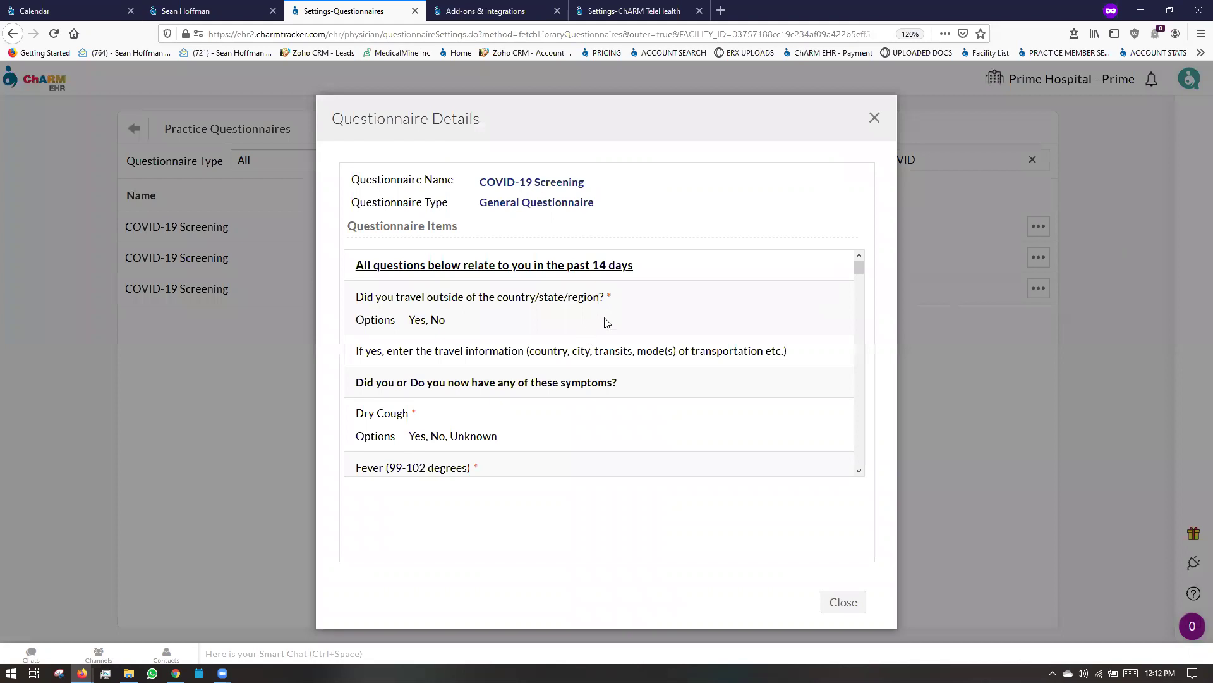
{"action": "scroll", "coordinate": [607, 323], "scroll_direction": "down", "scroll_amount": 2}
{"action": "scroll", "coordinate": [607, 323], "scroll_direction": "down", "scroll_amount": 12}
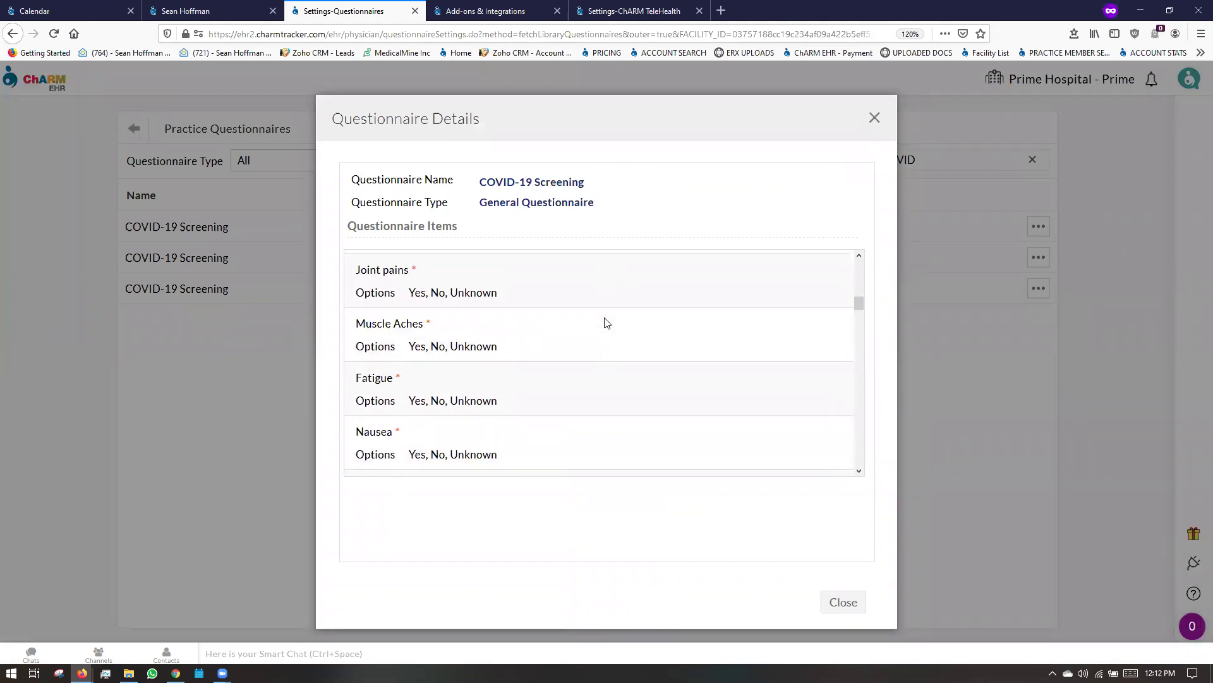
{"action": "scroll", "coordinate": [606, 323], "scroll_direction": "down", "scroll_amount": 8}
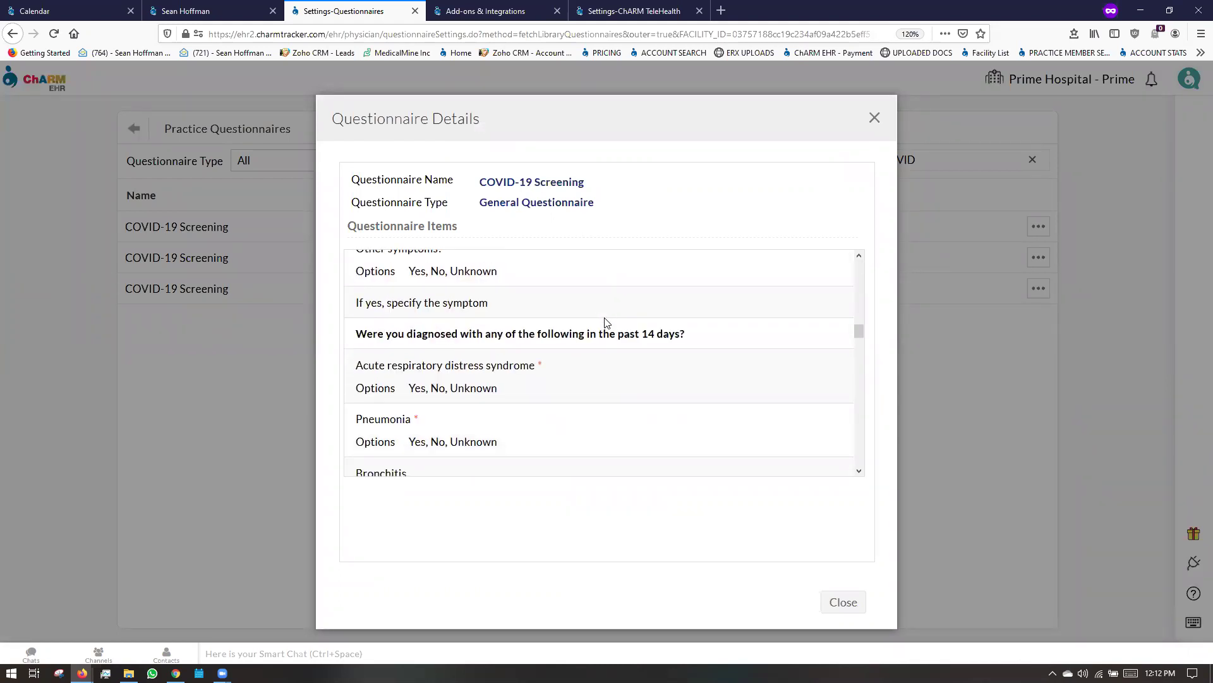
{"action": "scroll", "coordinate": [606, 323], "scroll_direction": "down", "scroll_amount": 8}
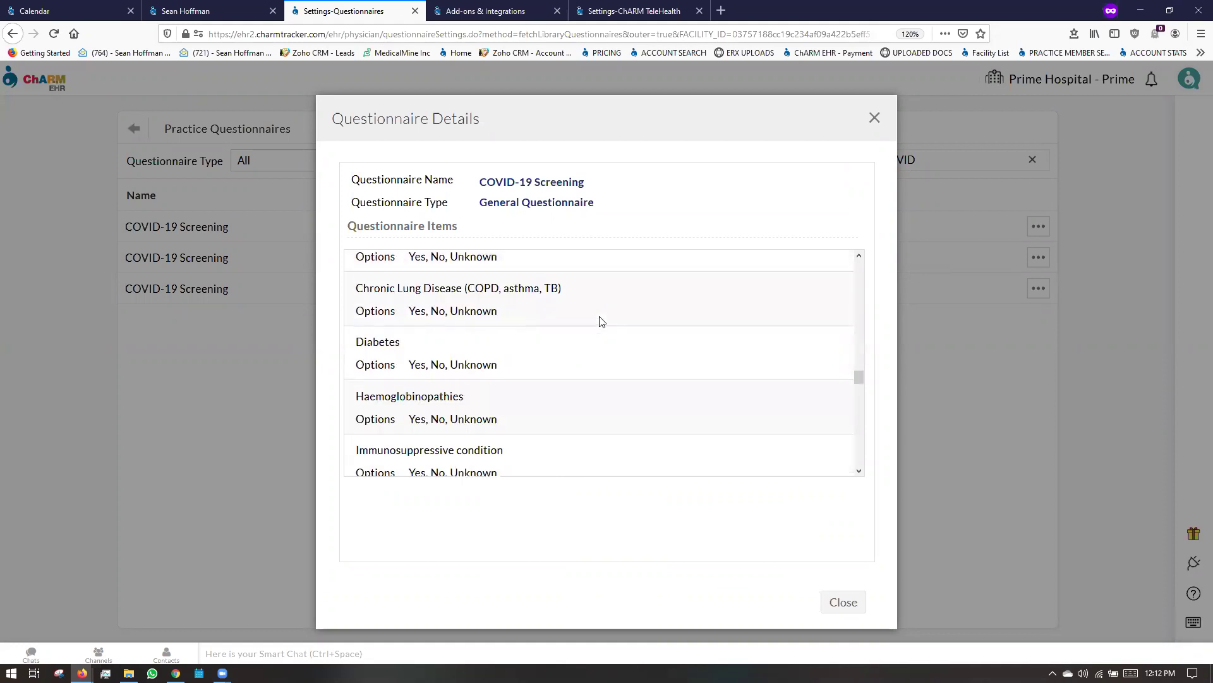
{"action": "scroll", "coordinate": [601, 320], "scroll_direction": "down", "scroll_amount": 10}
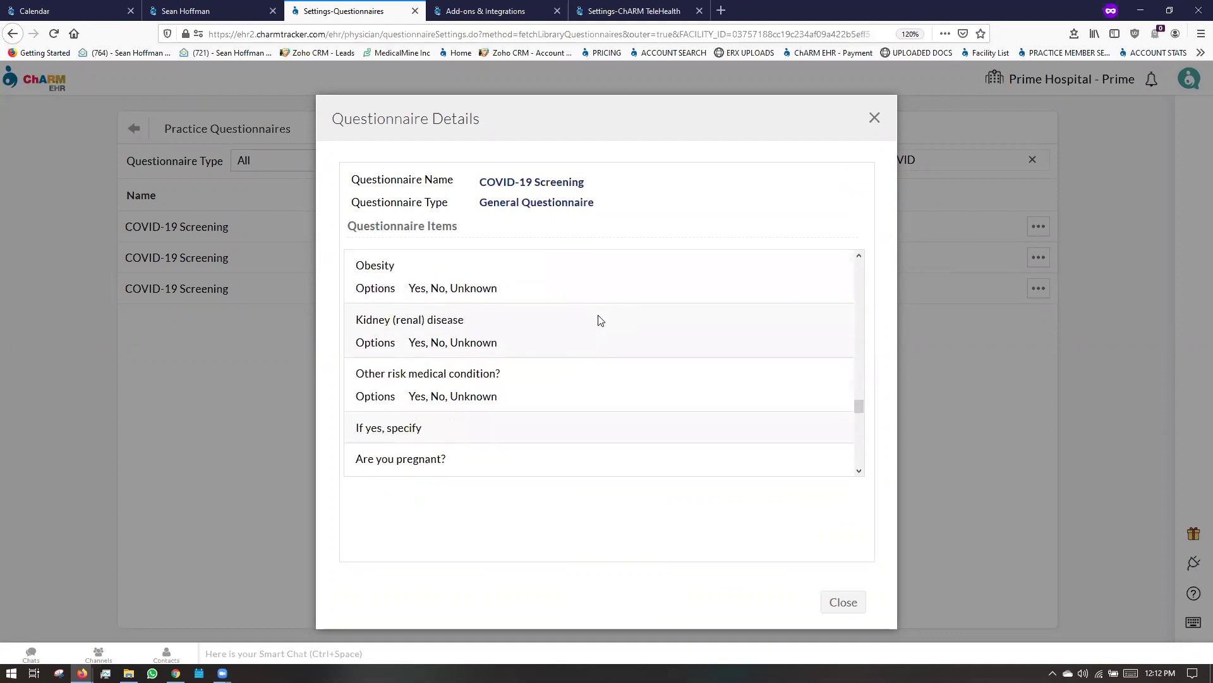
{"action": "scroll", "coordinate": [600, 321], "scroll_direction": "down", "scroll_amount": 5}
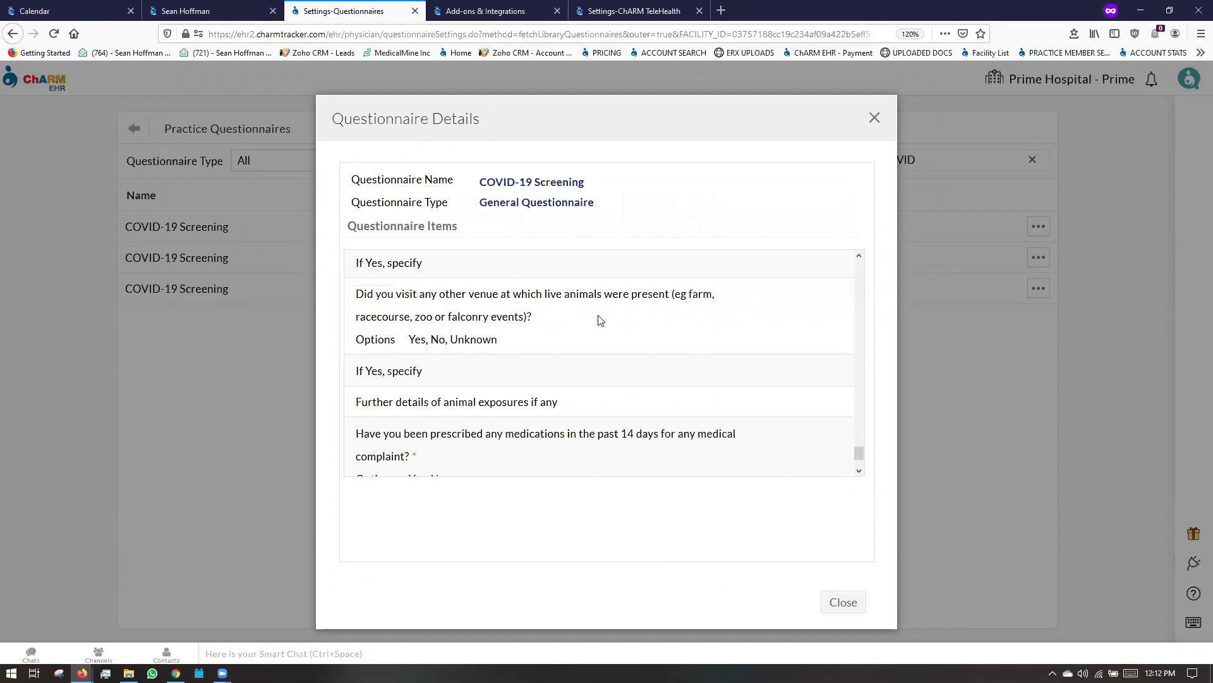
{"action": "scroll", "coordinate": [601, 321], "scroll_direction": "down", "scroll_amount": 3}
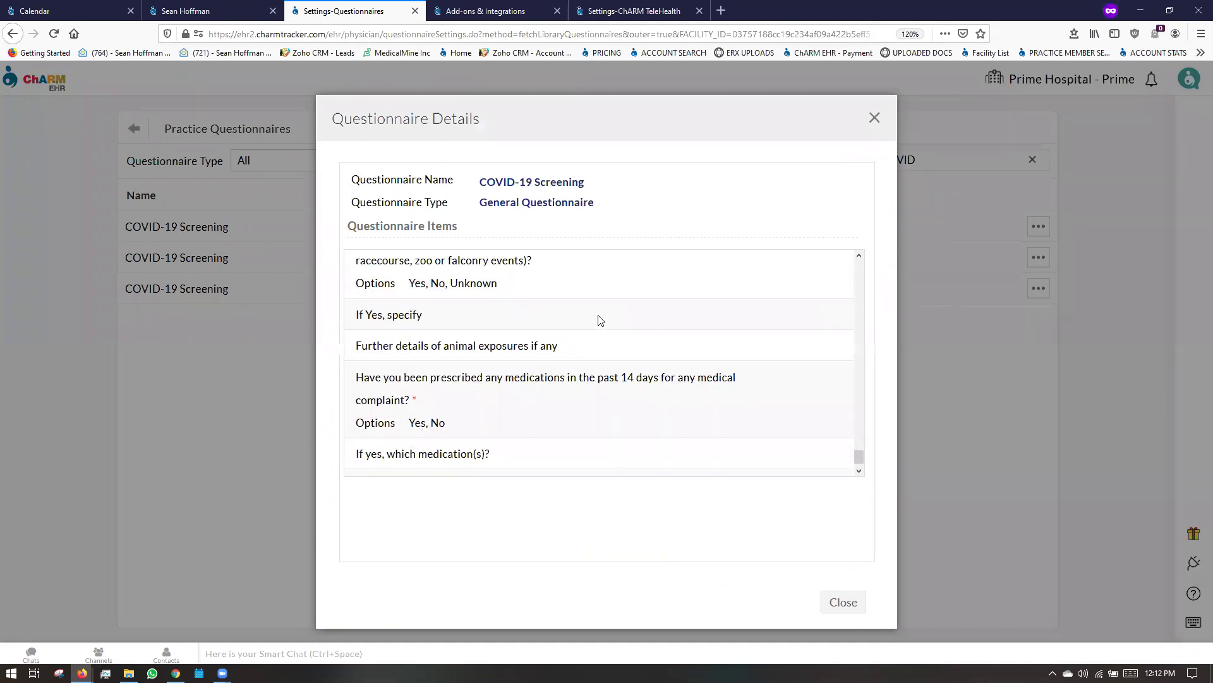
{"action": "left_click", "coordinate": [874, 120]}
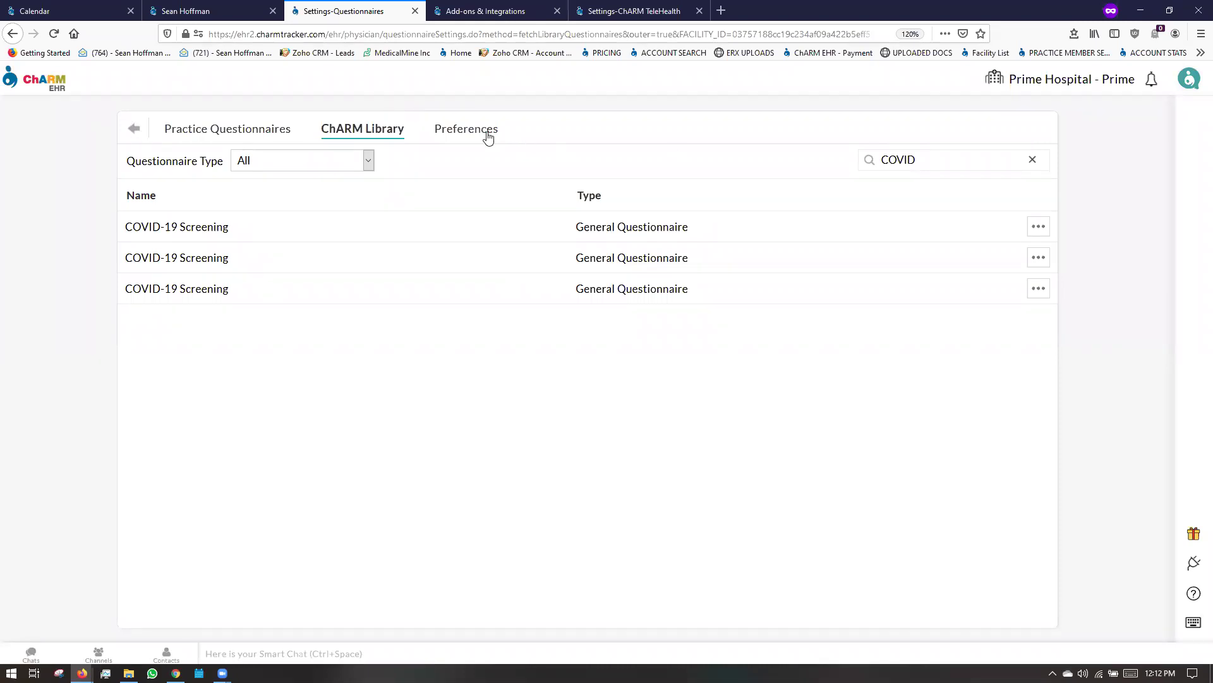
{"action": "left_click", "coordinate": [135, 131]}
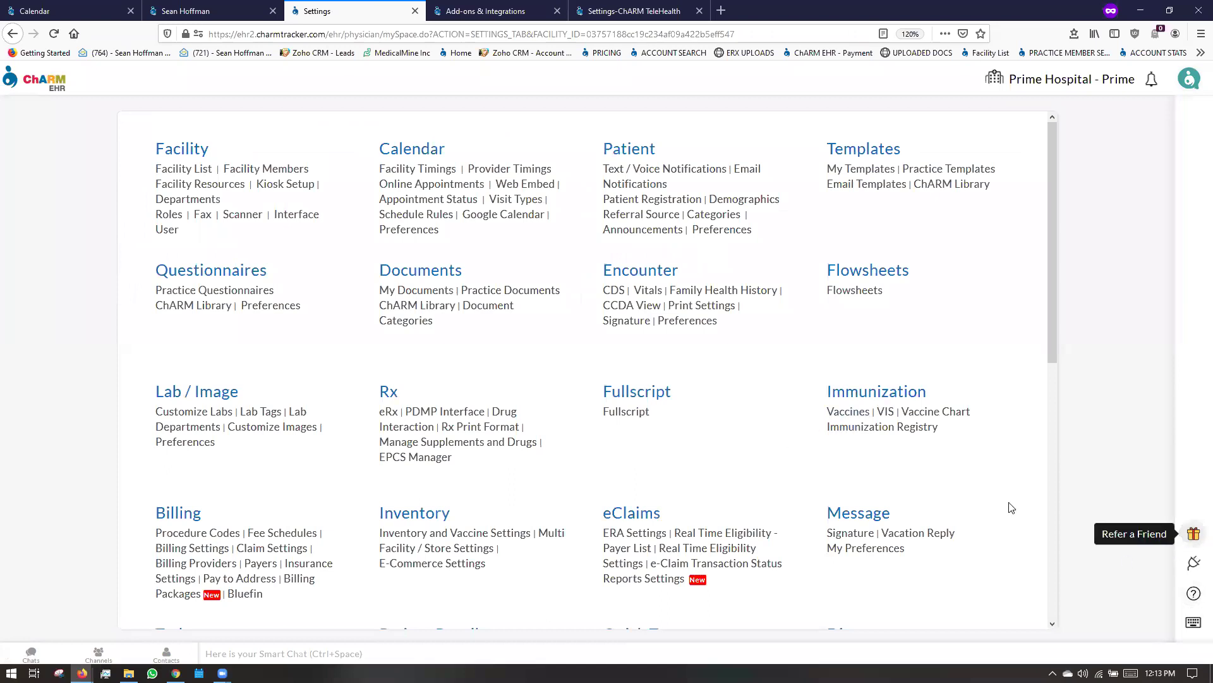
Open the Add-ons & Integrations page and look over the EHR and Practice Management add-ons
{"action": "left_click", "coordinate": [1196, 572]}
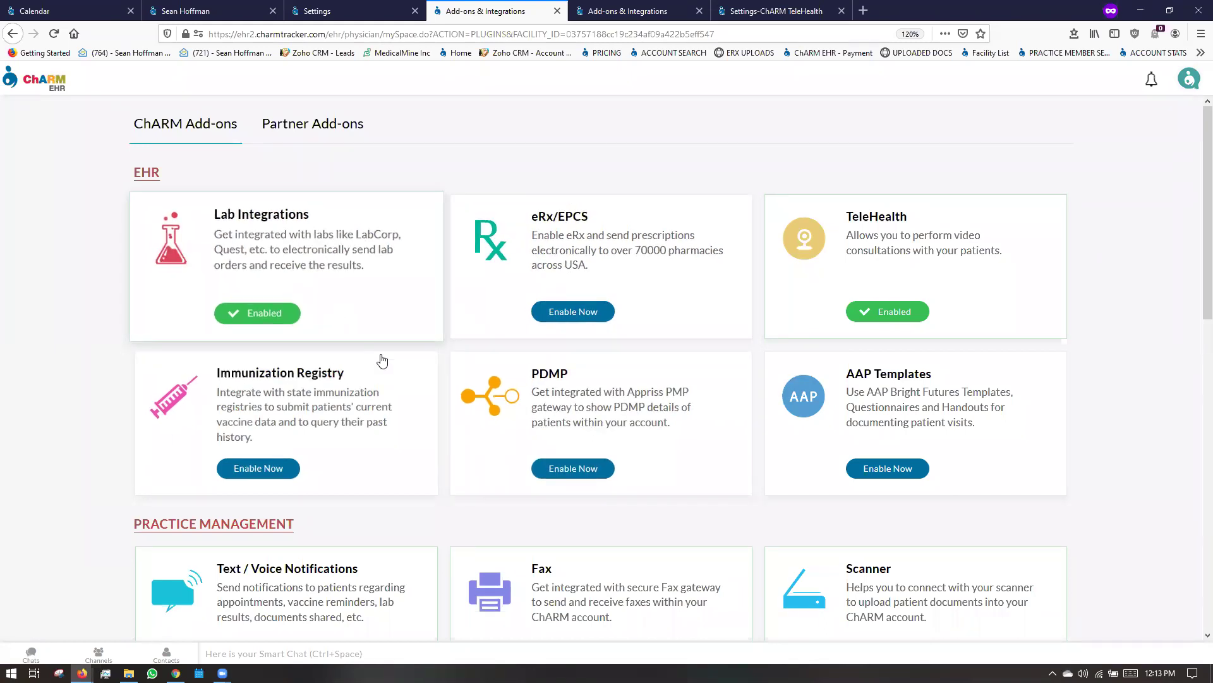
{"action": "scroll", "coordinate": [444, 376], "scroll_direction": "down", "scroll_amount": 1}
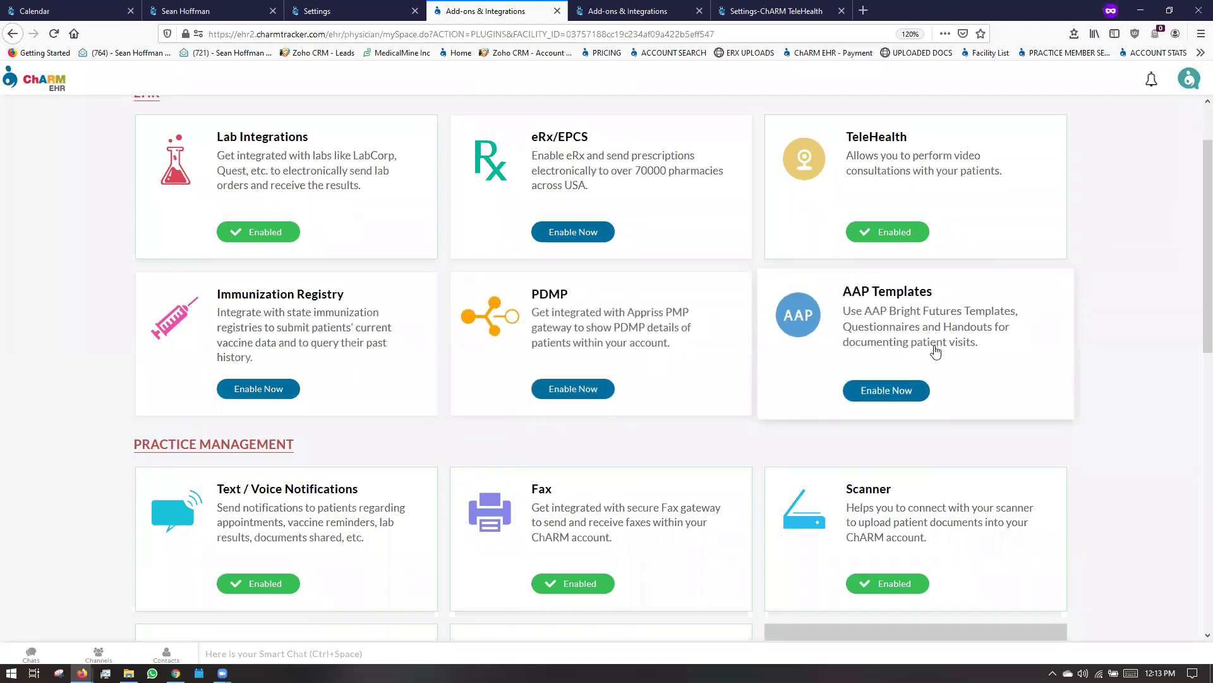
{"action": "scroll", "coordinate": [1132, 374], "scroll_direction": "down", "scroll_amount": 5}
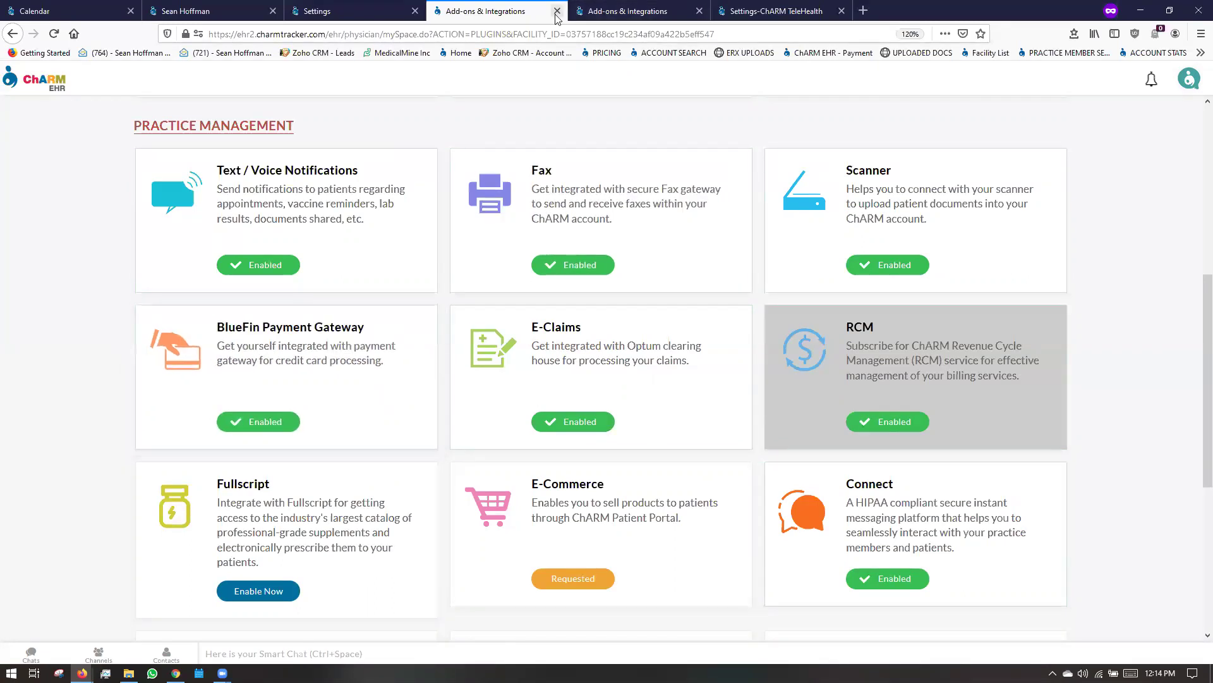
Open the calendar's Web Embed settings from the Settings page, enlarge Web Embed 1's embed code box and select its whole snippet
{"action": "left_click", "coordinate": [299, 10]}
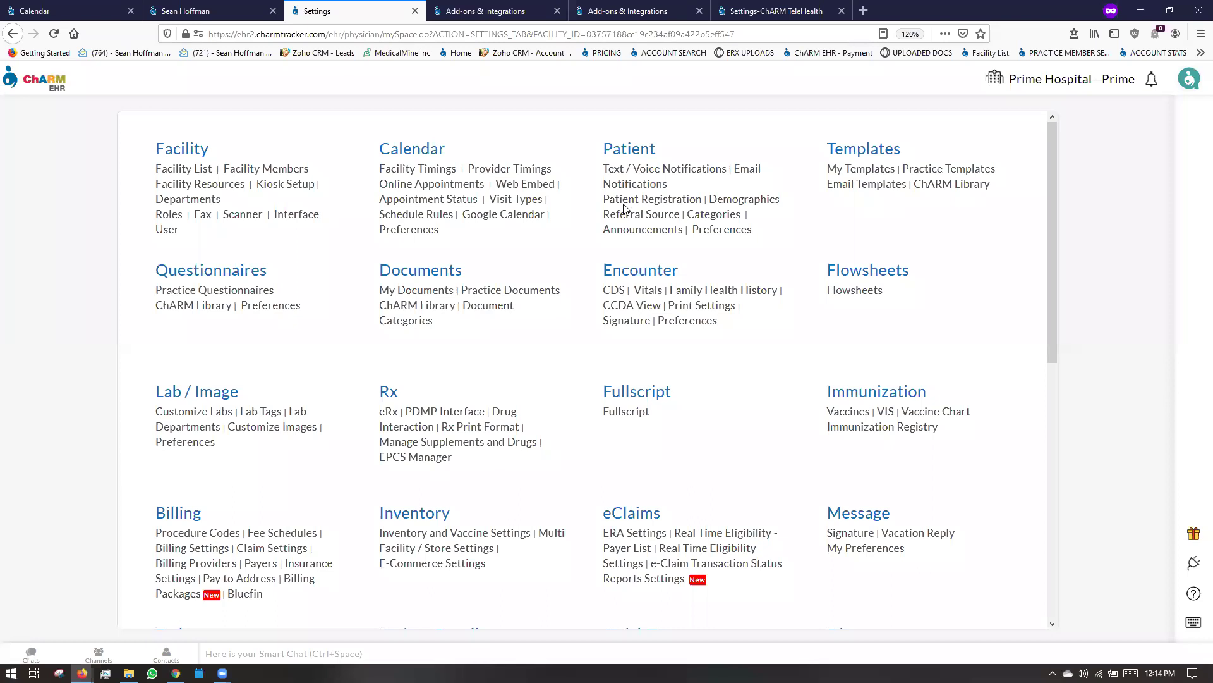
{"action": "left_click", "coordinate": [511, 187]}
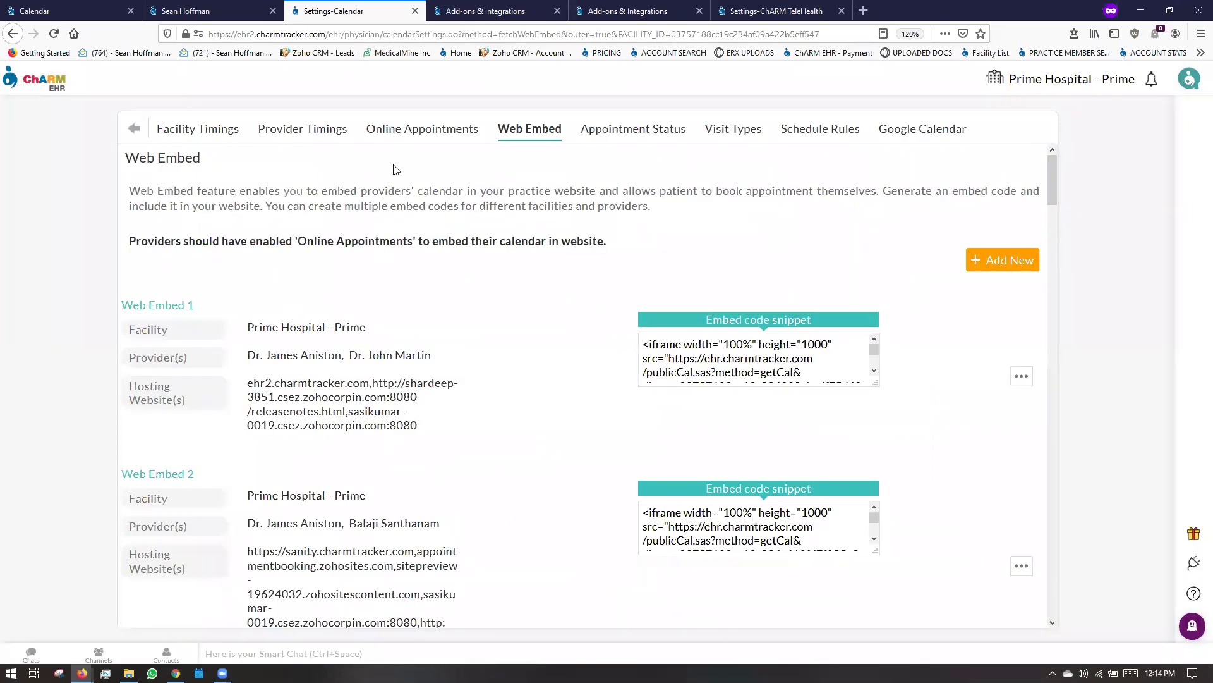
{"action": "left_click_drag", "start_coordinate": [876, 381], "coordinate": [877, 531]}
{"action": "left_click", "coordinate": [666, 450]}
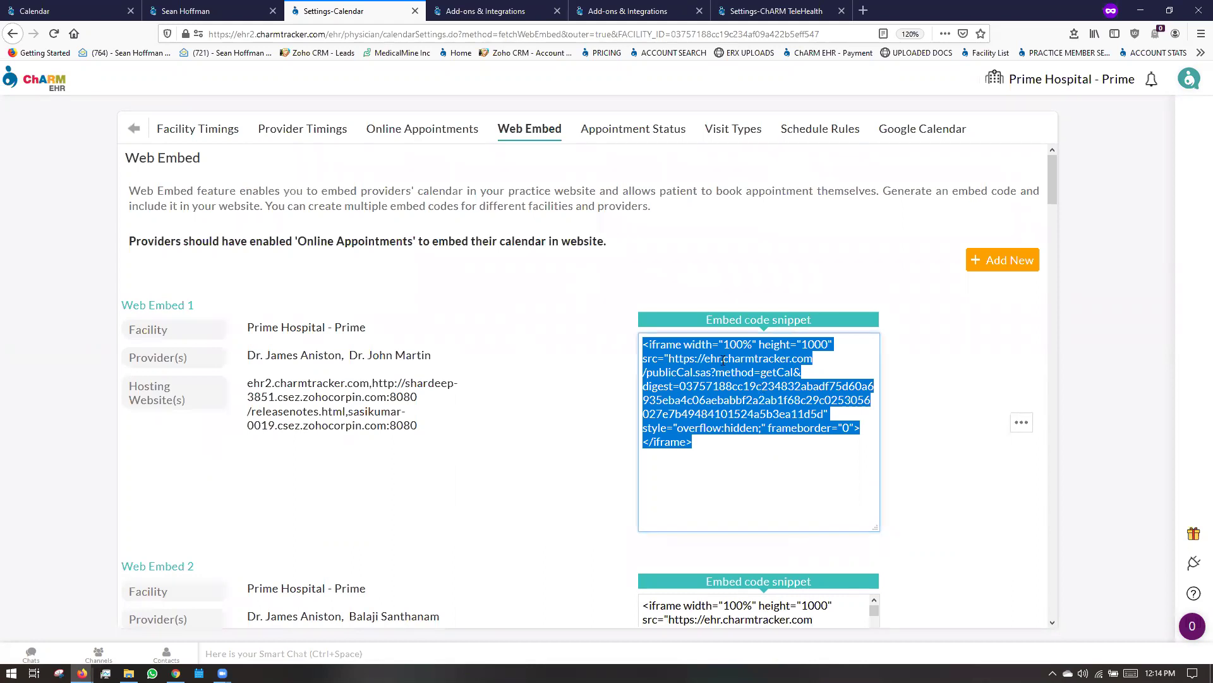
Open the calendar's Online Appointments settings and enable card processing for the selected provider
{"action": "left_click", "coordinate": [390, 130]}
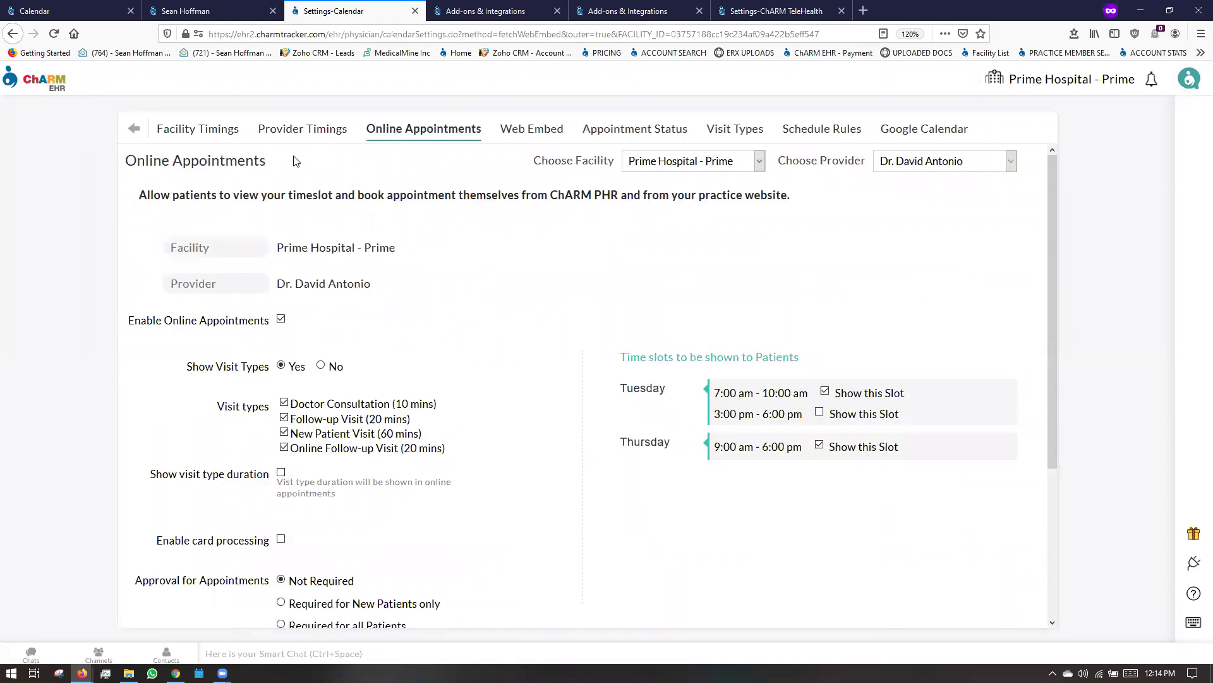
{"action": "scroll", "coordinate": [315, 180], "scroll_direction": "down", "scroll_amount": 2}
{"action": "scroll", "coordinate": [297, 253], "scroll_direction": "down", "scroll_amount": 2}
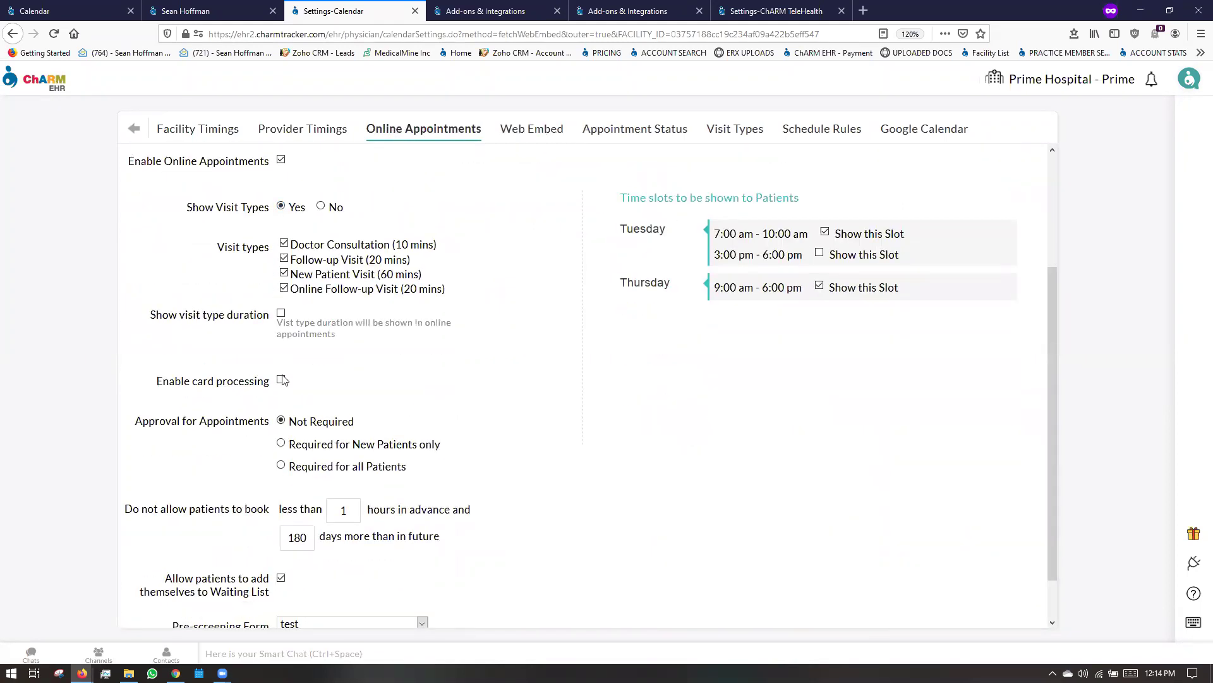
{"action": "left_click", "coordinate": [281, 381]}
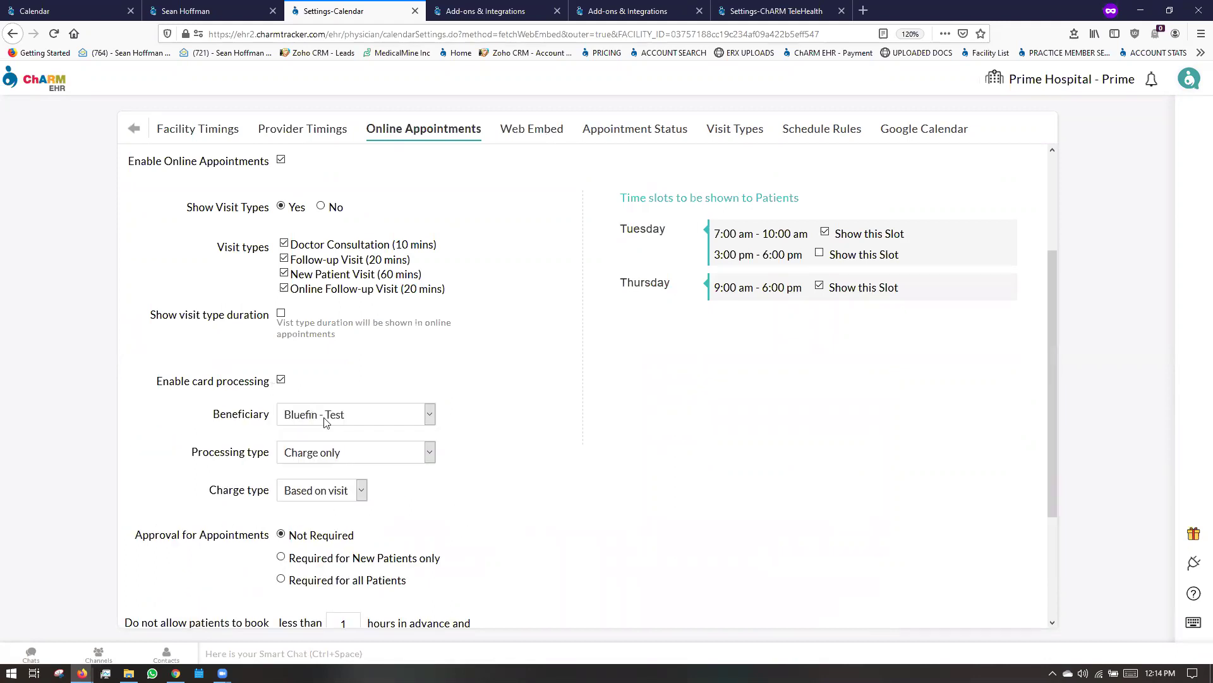
Look through the card Processing type and Charge type options, and view the charges in the Visit Types list
{"action": "left_click", "coordinate": [406, 458]}
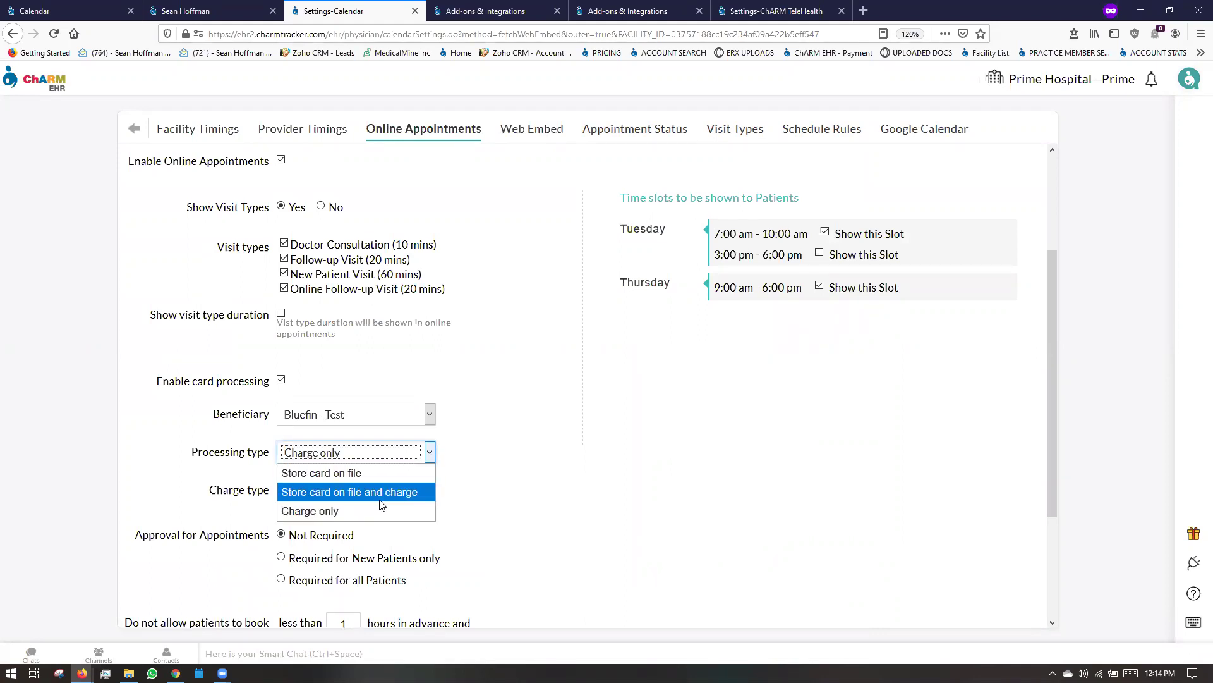
{"action": "left_click", "coordinate": [438, 498]}
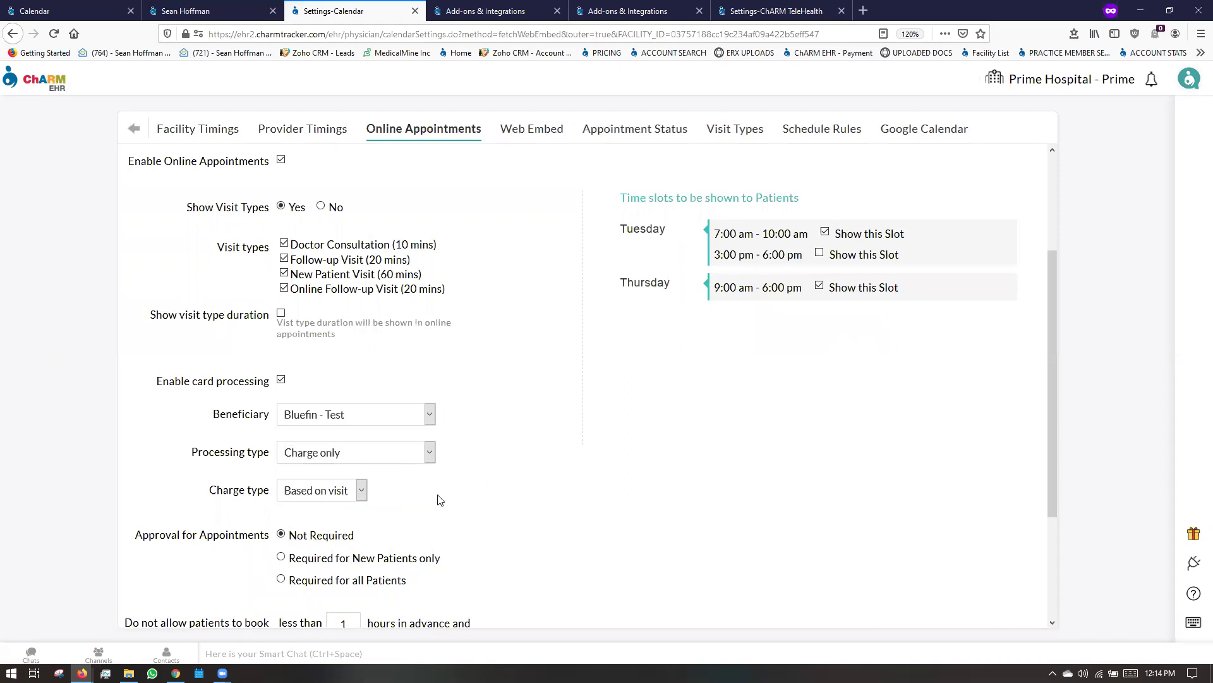
{"action": "left_click", "coordinate": [316, 496]}
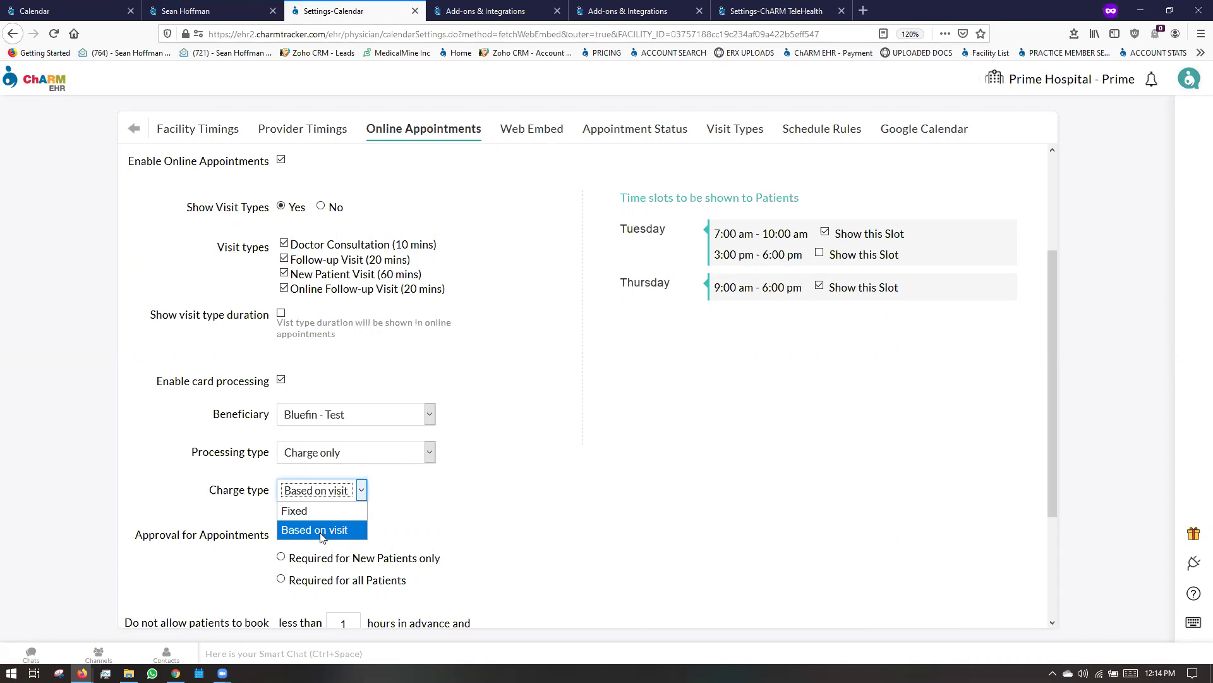
{"action": "left_click", "coordinate": [754, 130]}
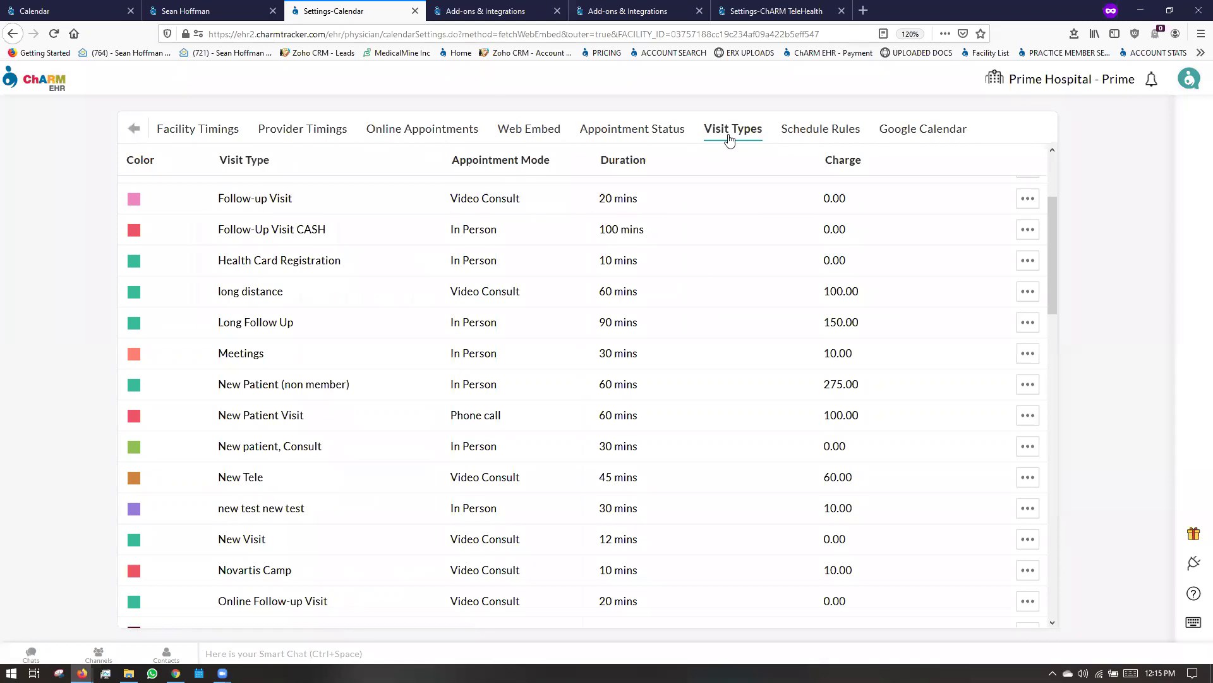
Return to the settings overview, open the questionnaire Preferences and start adding a General Questionnaire preference
{"action": "left_click", "coordinate": [134, 131]}
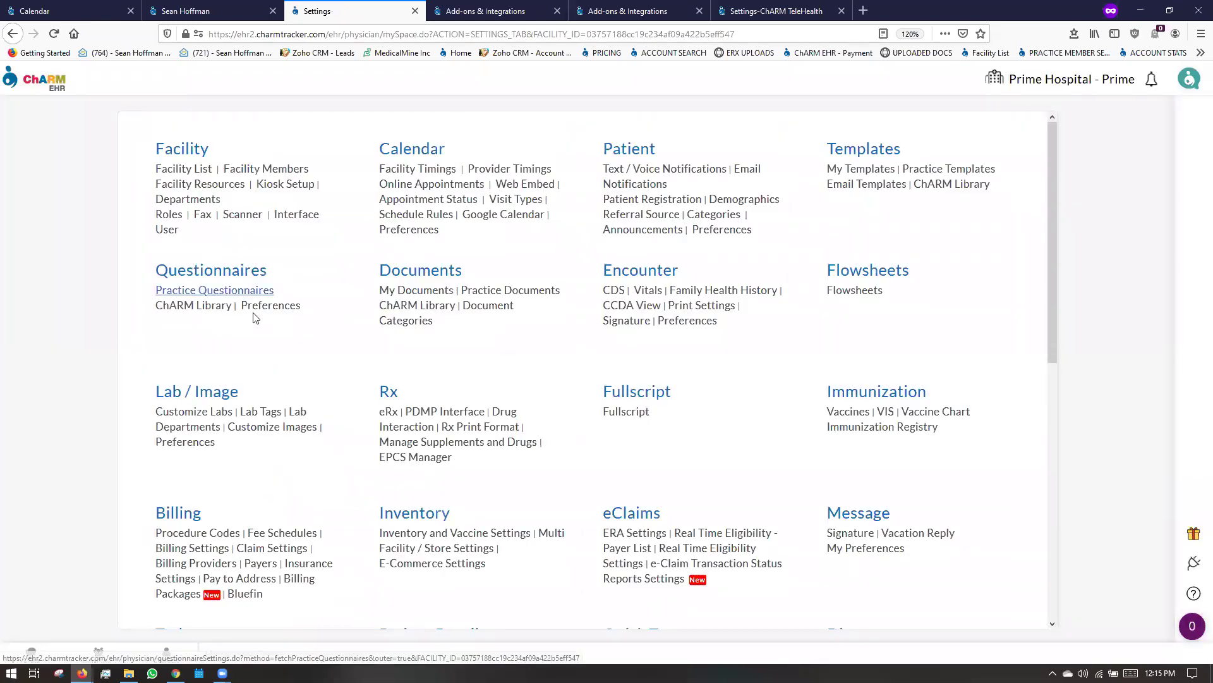
{"action": "left_click", "coordinate": [265, 309]}
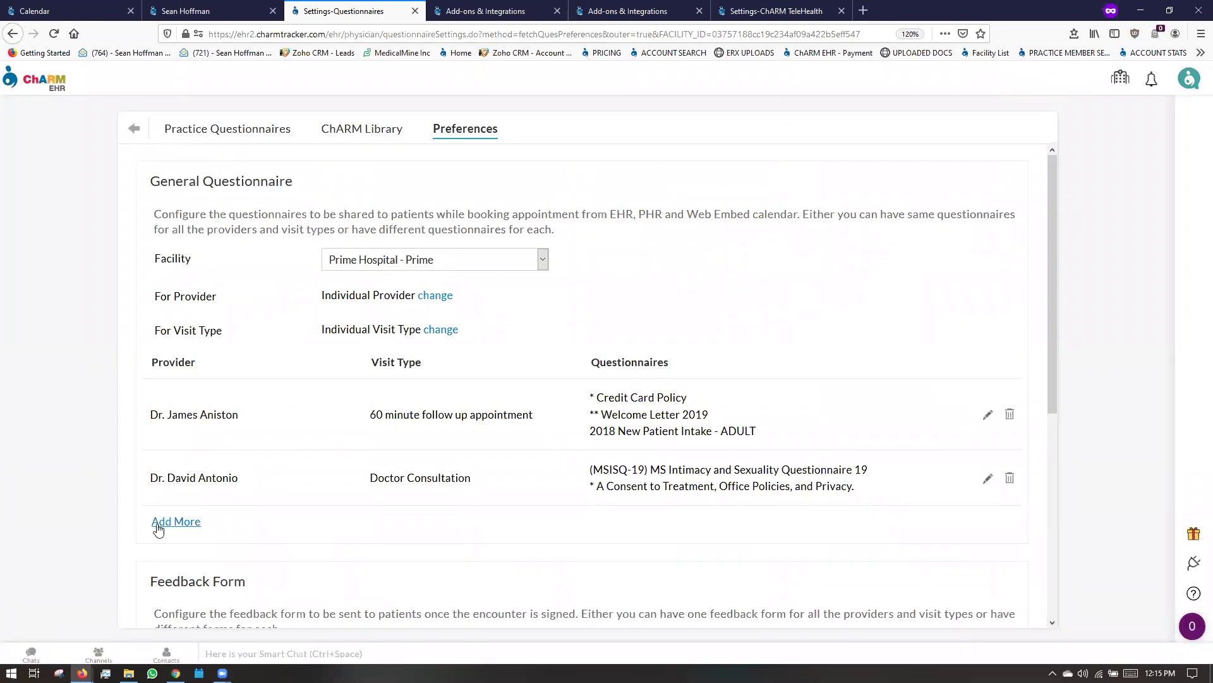
{"action": "left_click", "coordinate": [188, 522]}
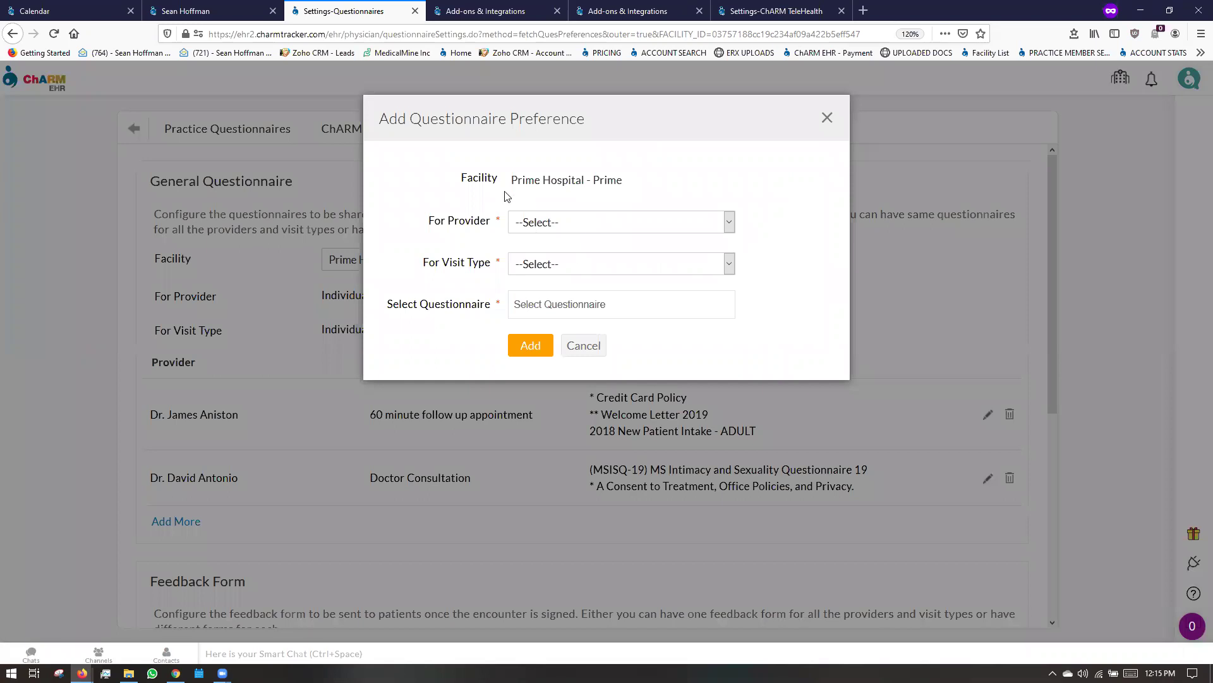
Select the New Tele visit type for the questionnaire preference, browse the provider and questionnaire choices, and close the form without adding it
{"action": "left_click", "coordinate": [540, 233]}
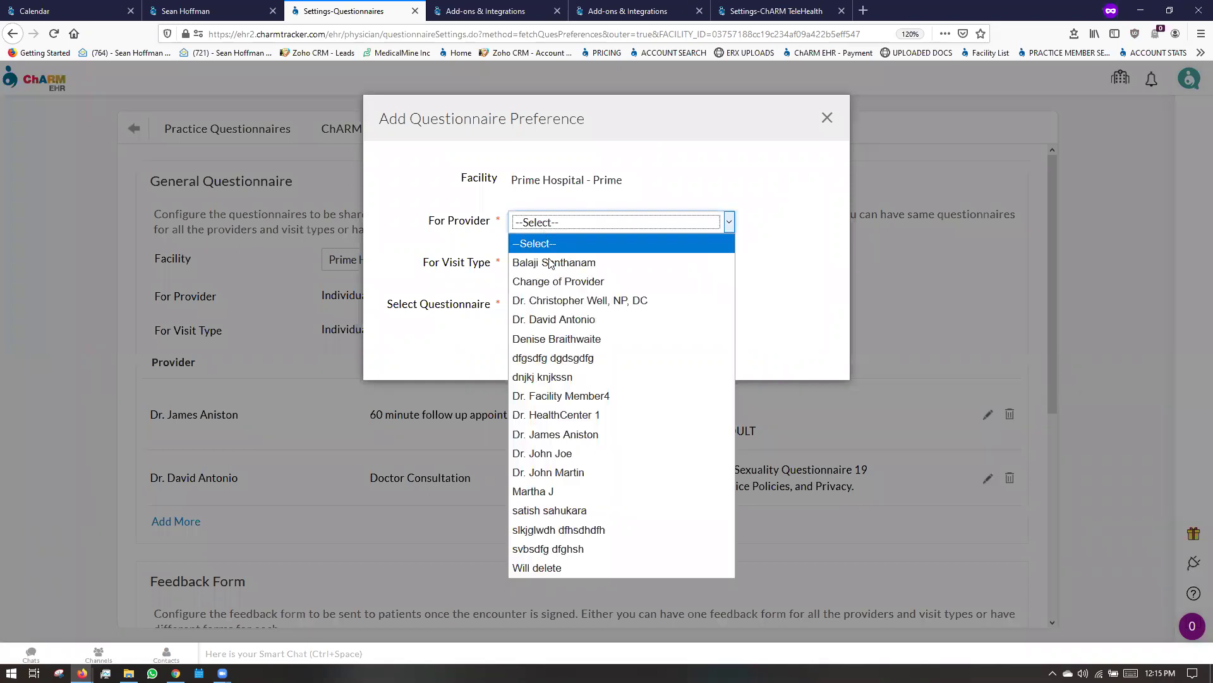
{"action": "left_click", "coordinate": [556, 225]}
{"action": "left_click", "coordinate": [546, 271]}
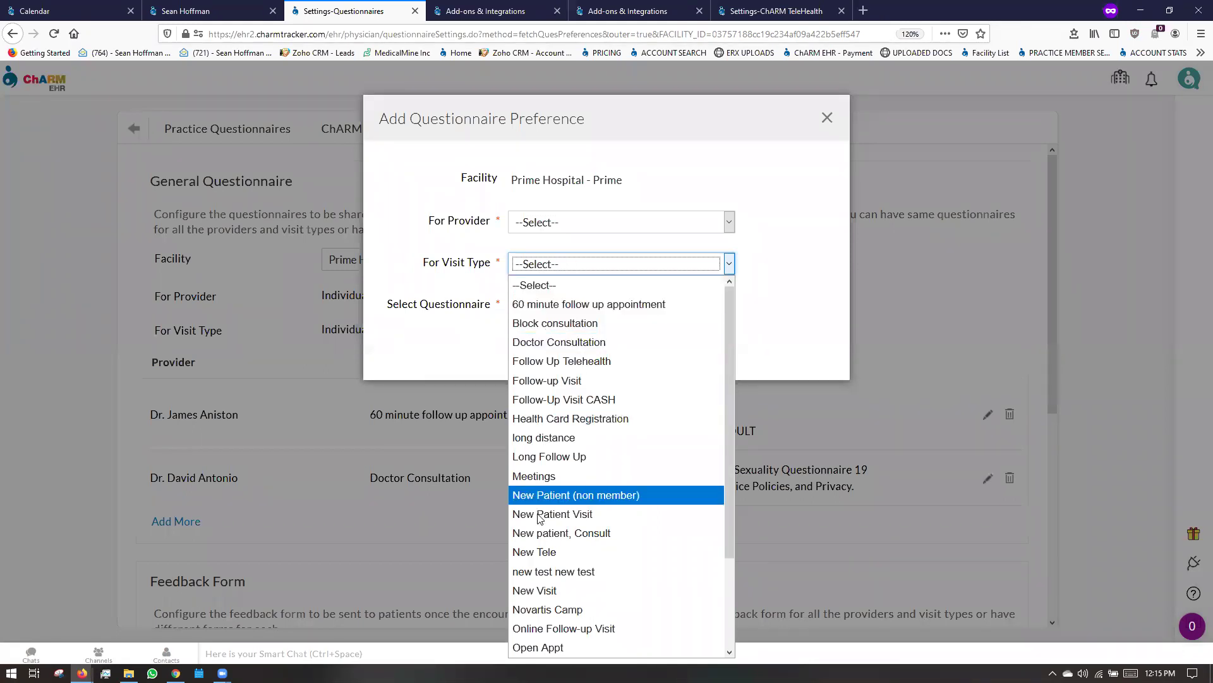
{"action": "left_click", "coordinate": [553, 554]}
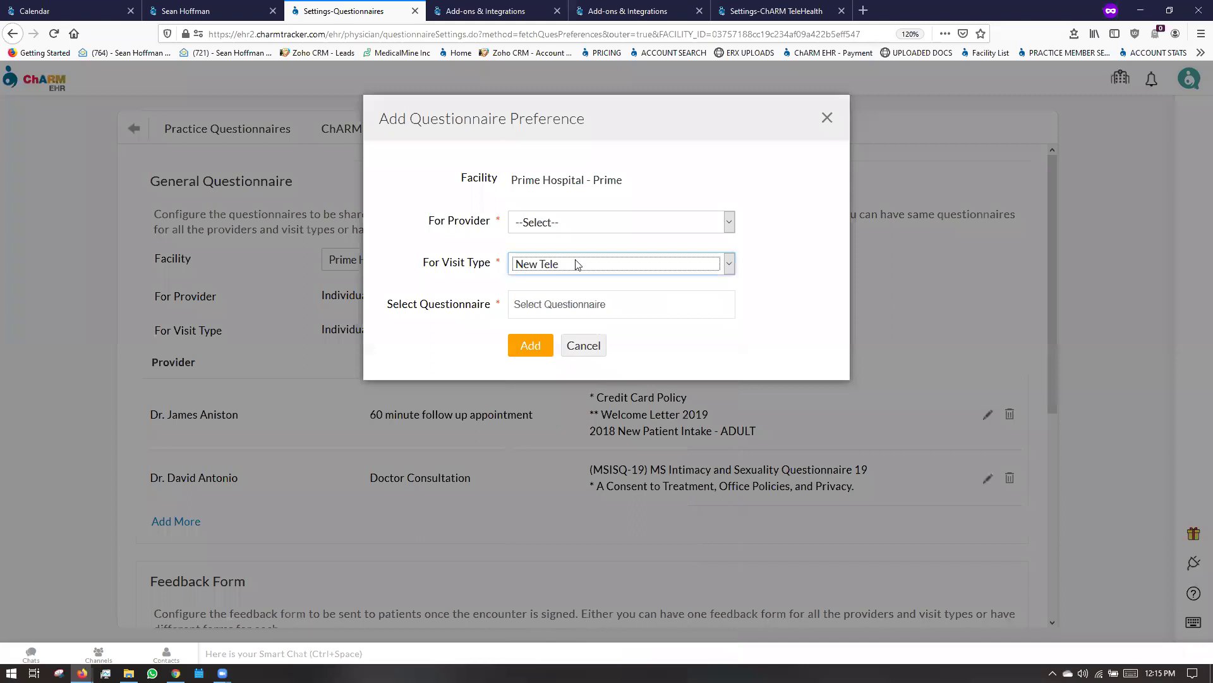
{"action": "left_click", "coordinate": [575, 304]}
{"action": "scroll", "coordinate": [599, 388], "scroll_direction": "down", "scroll_amount": 10}
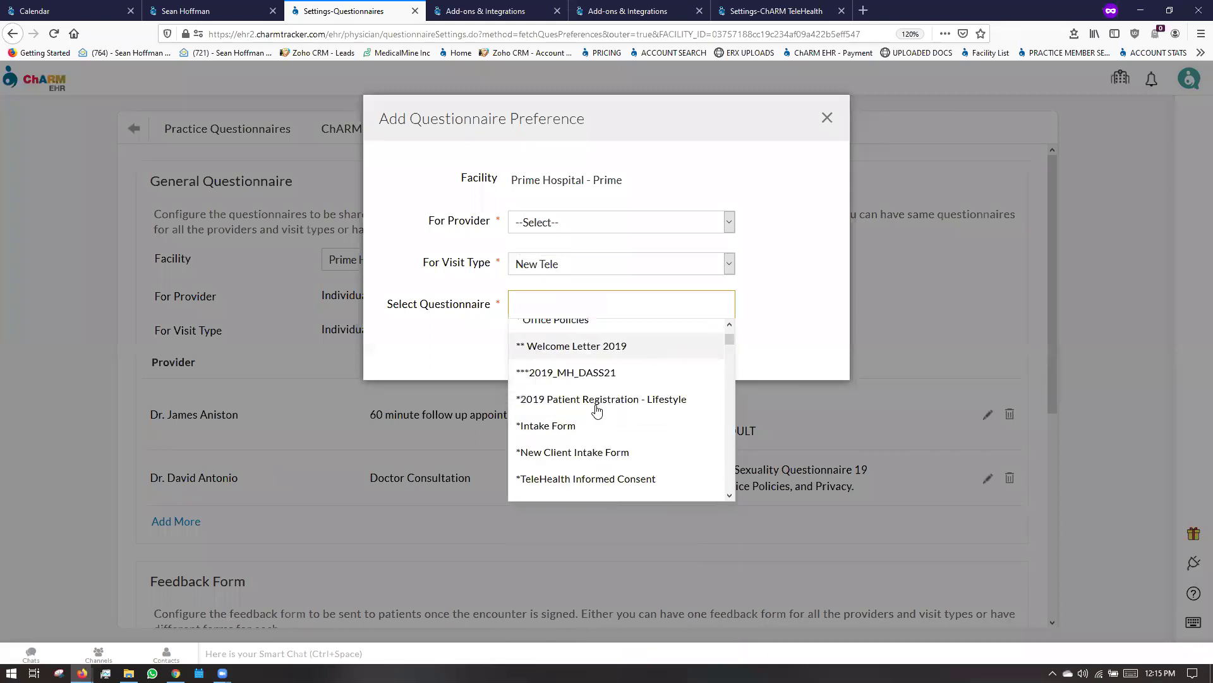
{"action": "scroll", "coordinate": [592, 436], "scroll_direction": "up", "scroll_amount": 1}
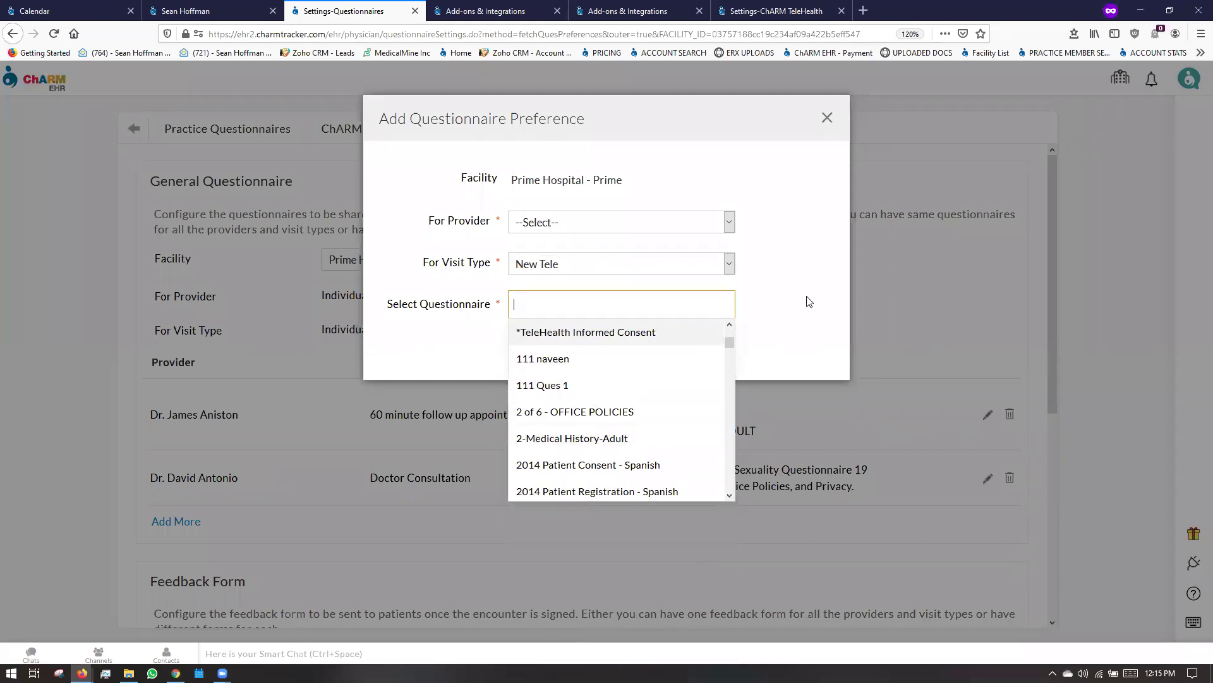
{"action": "left_click", "coordinate": [807, 302]}
{"action": "left_click", "coordinate": [827, 119]}
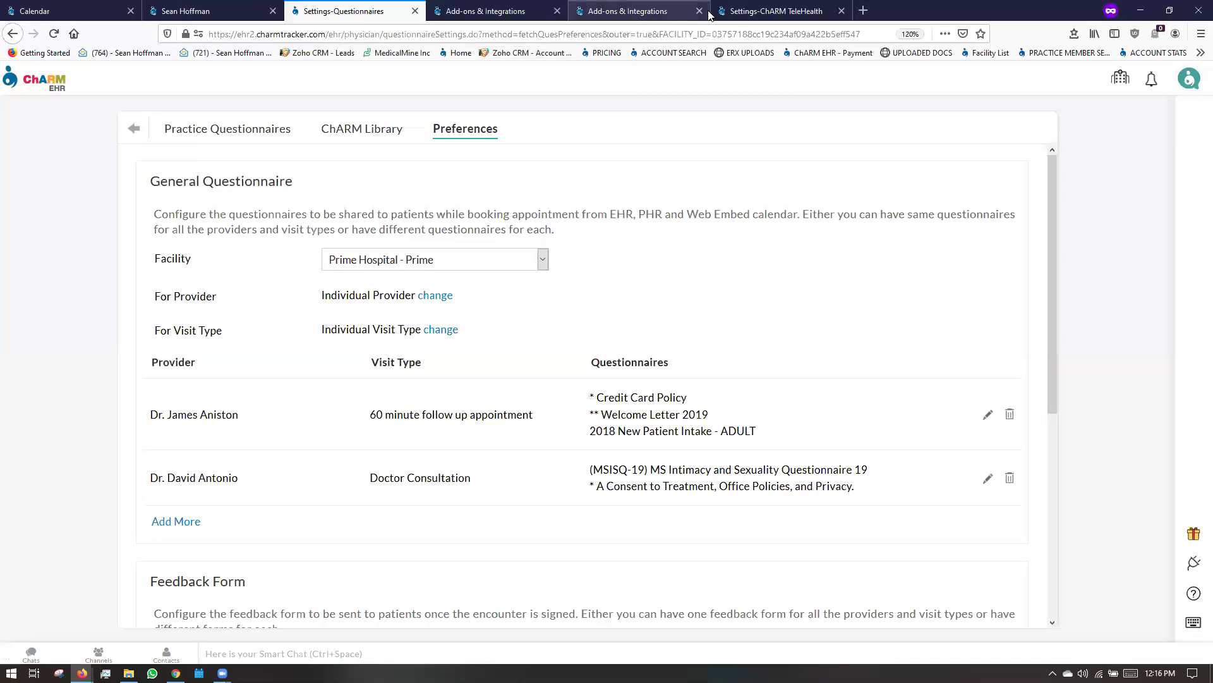
Return to the Add-ons & Integrations page and look over the ChARM add-ons from EHR through the Custom Branded Patient App
{"action": "left_click", "coordinate": [745, 12]}
{"action": "left_click", "coordinate": [632, 11]}
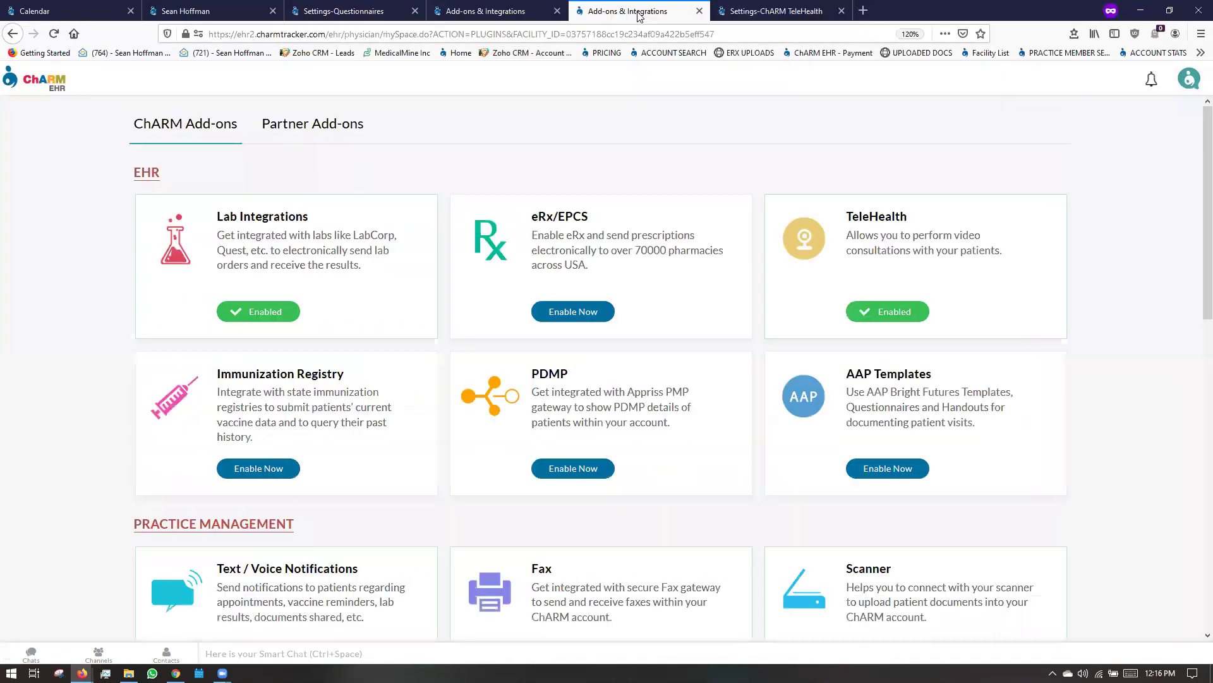
{"action": "scroll", "coordinate": [450, 269], "scroll_direction": "down", "scroll_amount": 6}
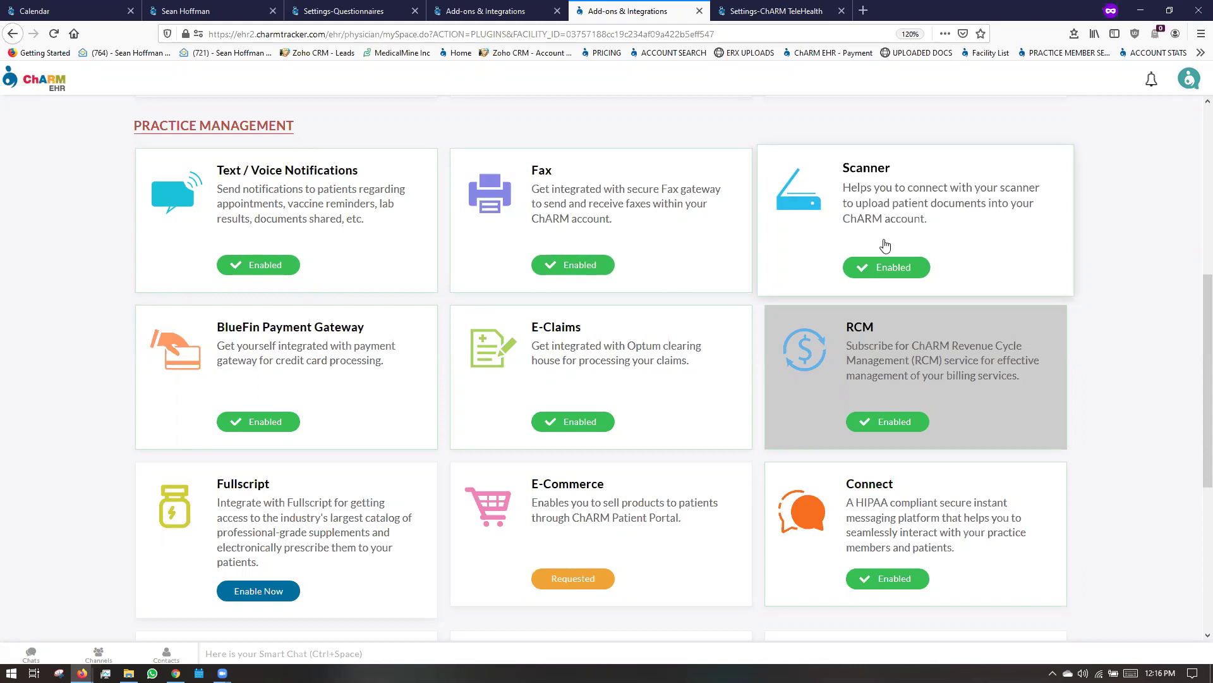
{"action": "scroll", "coordinate": [765, 415], "scroll_direction": "down", "scroll_amount": 1}
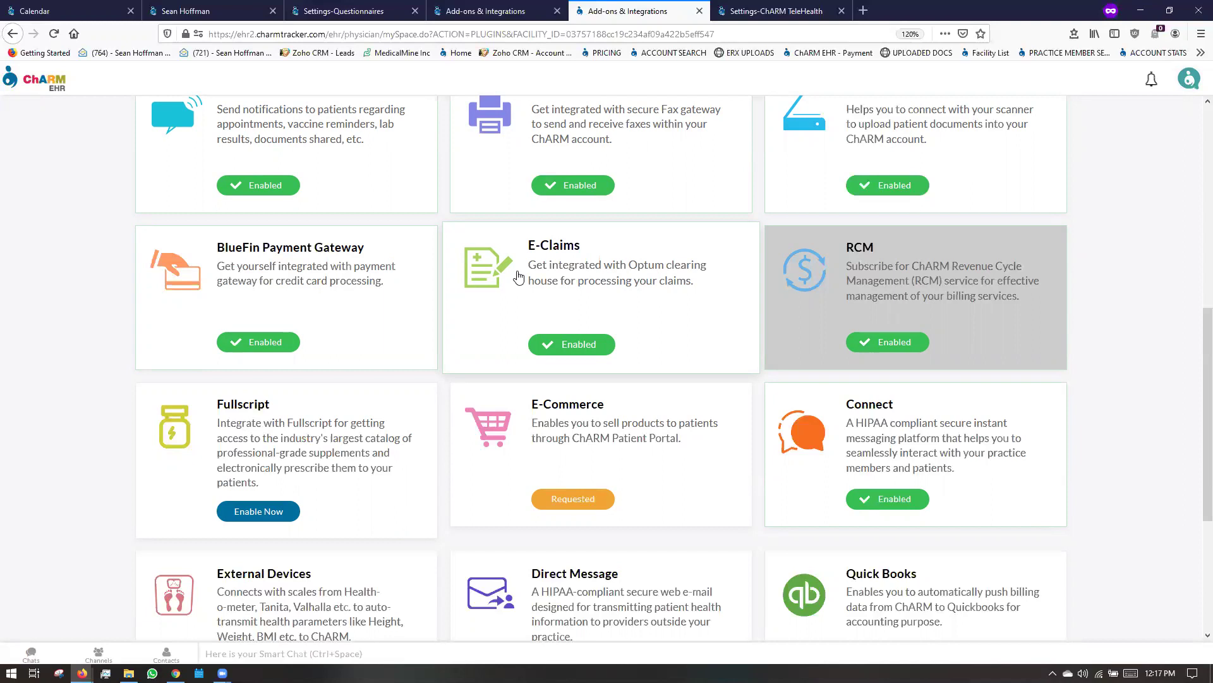
{"action": "scroll", "coordinate": [541, 384], "scroll_direction": "down", "scroll_amount": 2}
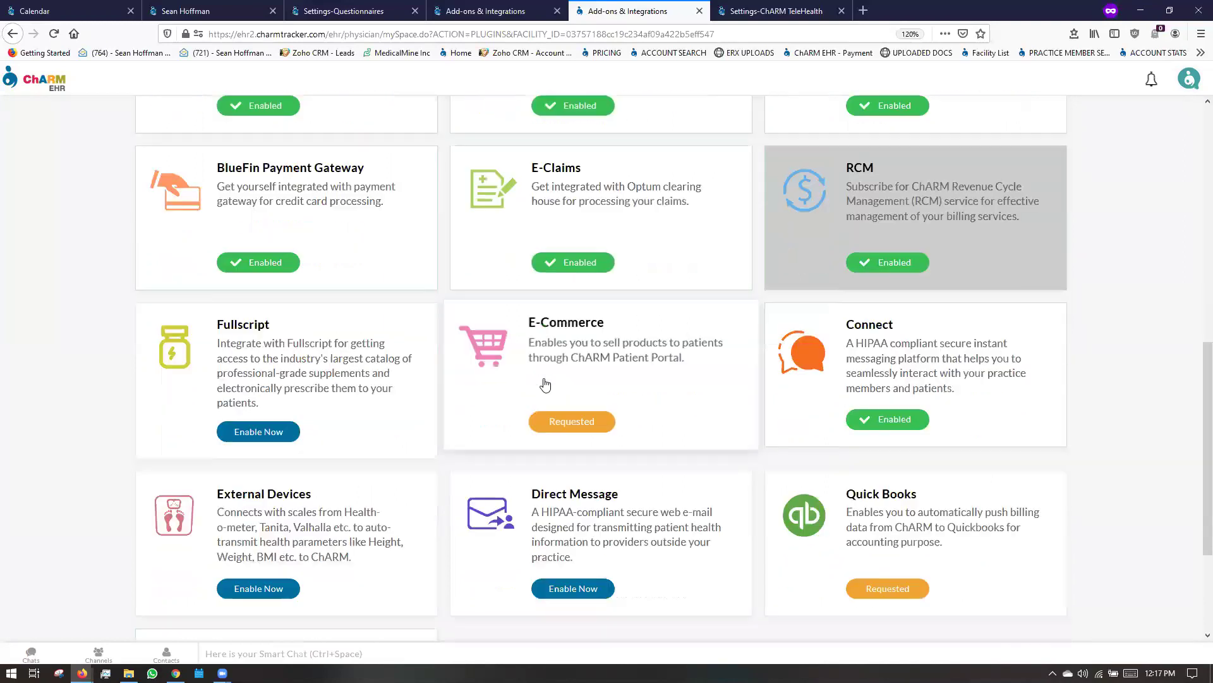
{"action": "scroll", "coordinate": [993, 183], "scroll_direction": "up", "scroll_amount": 1}
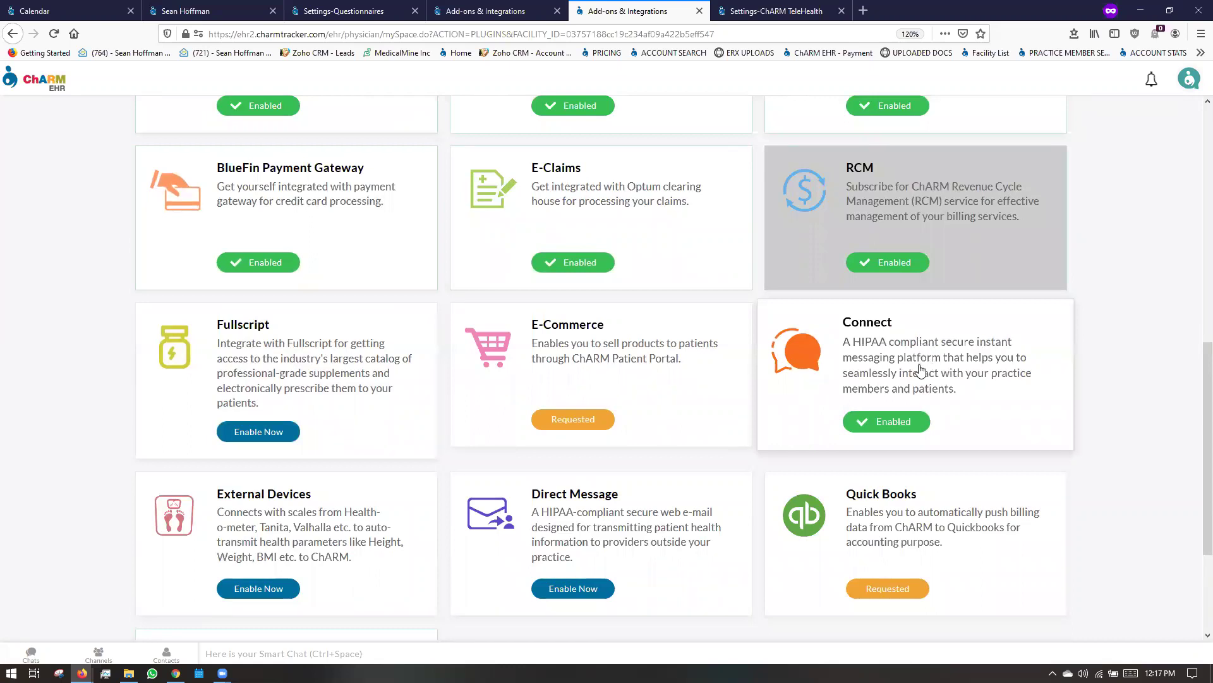
{"action": "scroll", "coordinate": [309, 506], "scroll_direction": "down", "scroll_amount": 2}
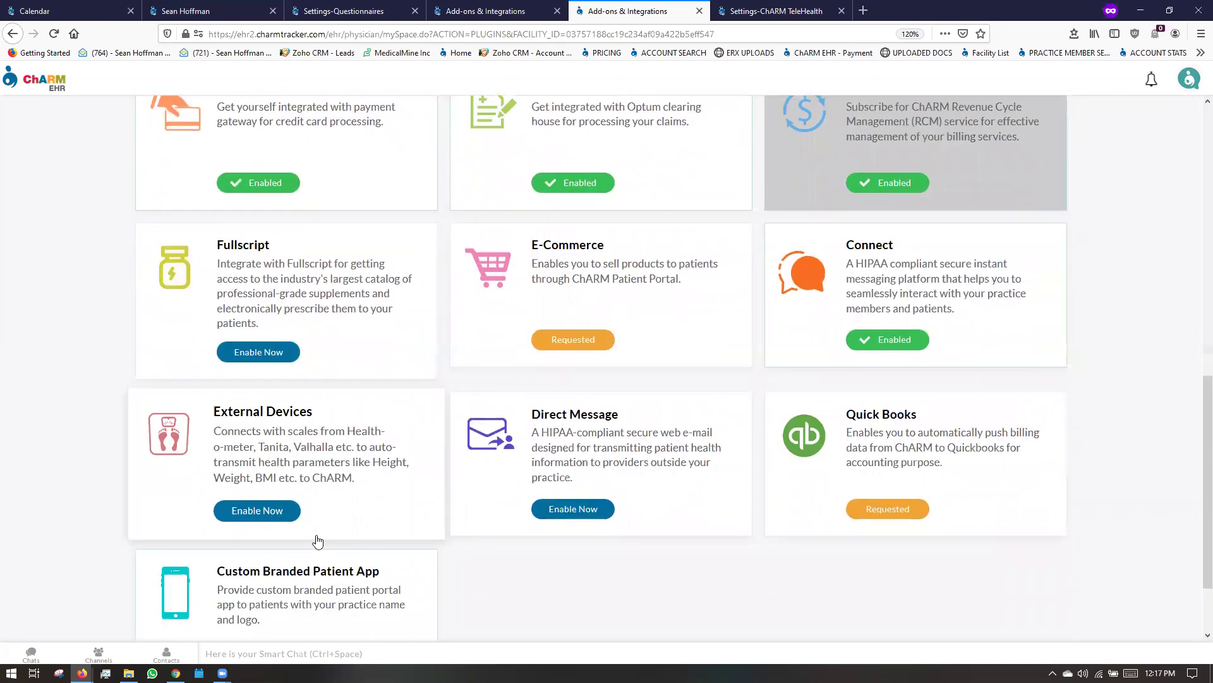
{"action": "scroll", "coordinate": [319, 541], "scroll_direction": "down", "scroll_amount": 2}
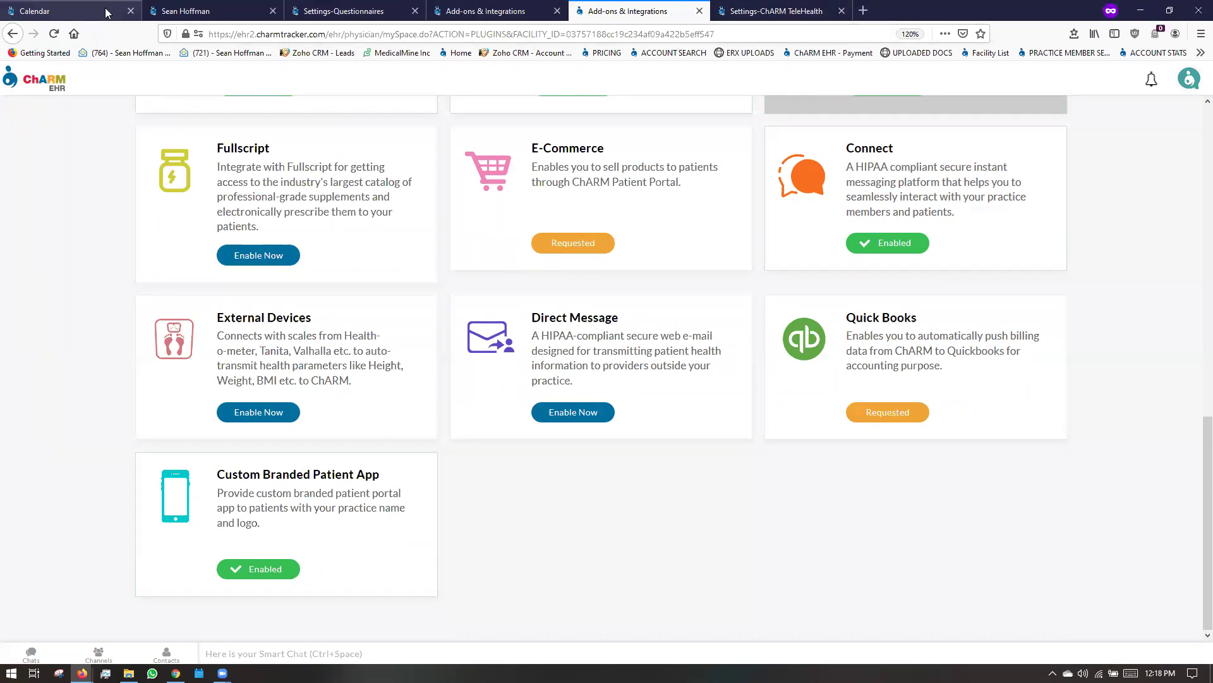
Return to the Calendar page and open the Customize Member Dashboard dialog
{"action": "left_click", "coordinate": [752, 12]}
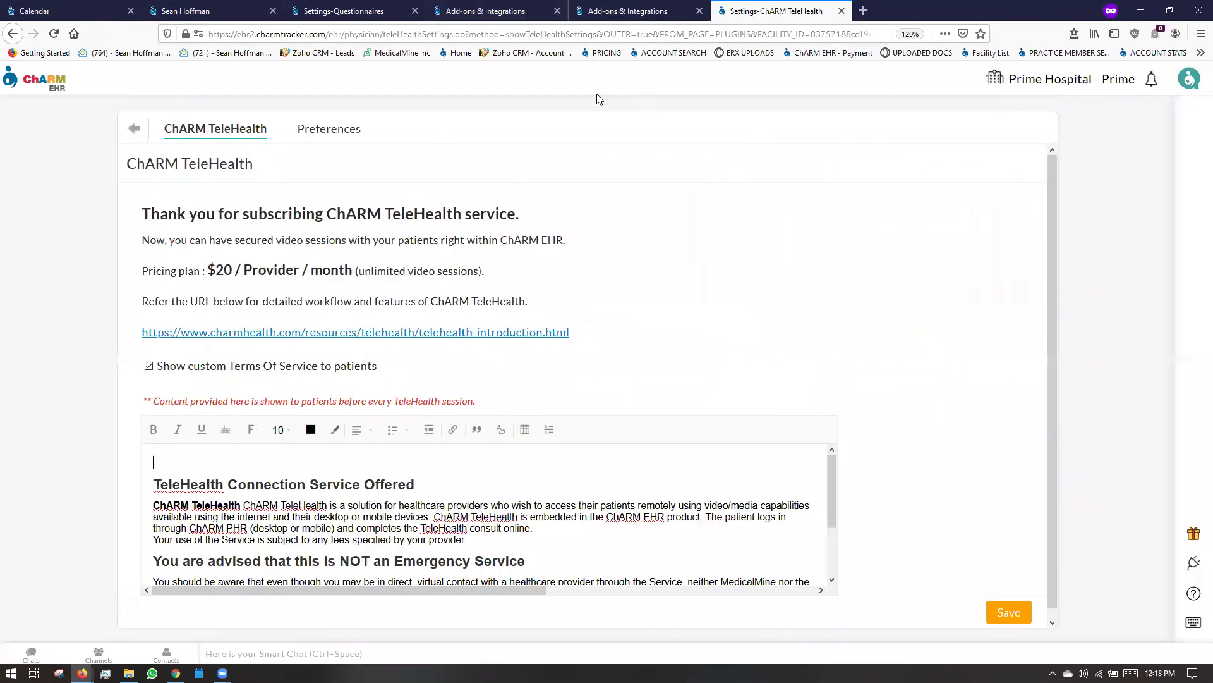
{"action": "left_click", "coordinate": [471, 14]}
{"action": "left_click", "coordinate": [389, 12]}
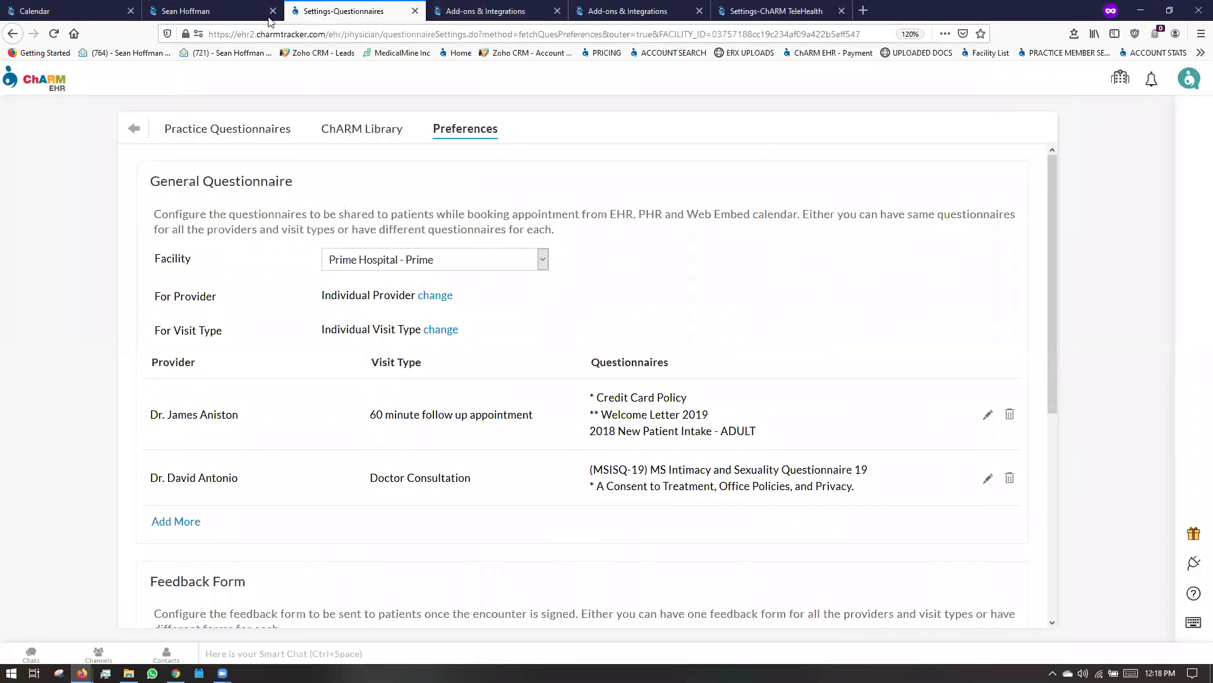
{"action": "left_click", "coordinate": [247, 13]}
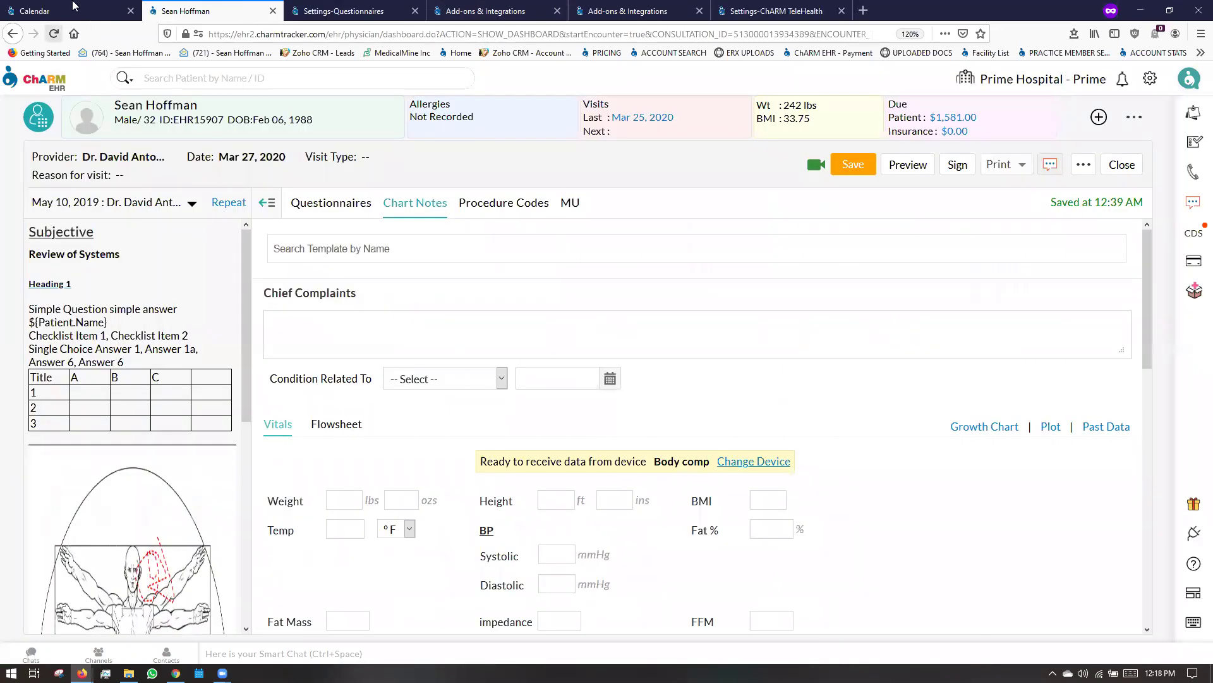
{"action": "left_click", "coordinate": [38, 11]}
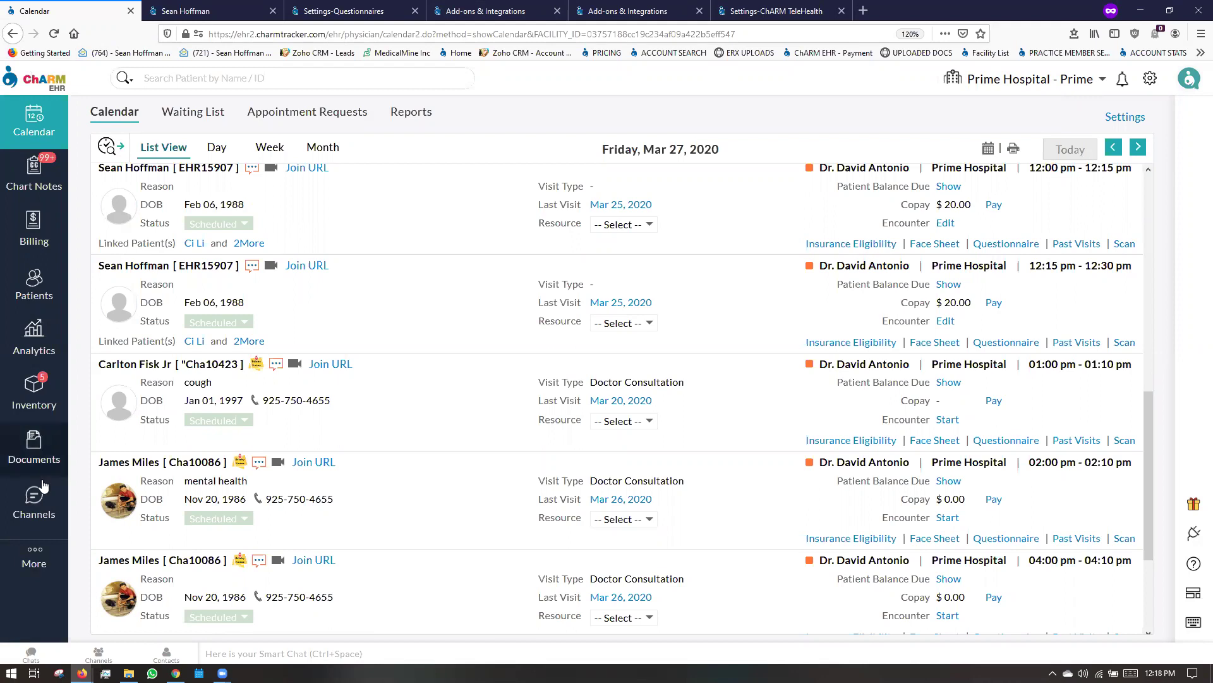
{"action": "left_click", "coordinate": [35, 568]}
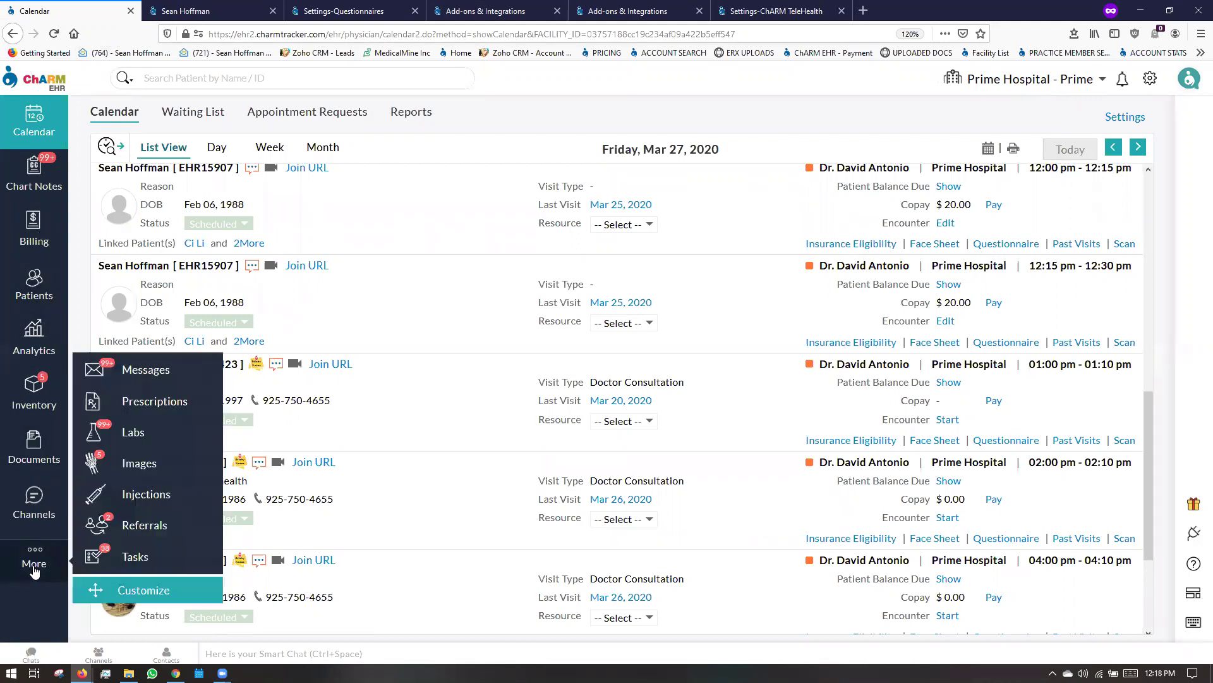
{"action": "left_click", "coordinate": [109, 592]}
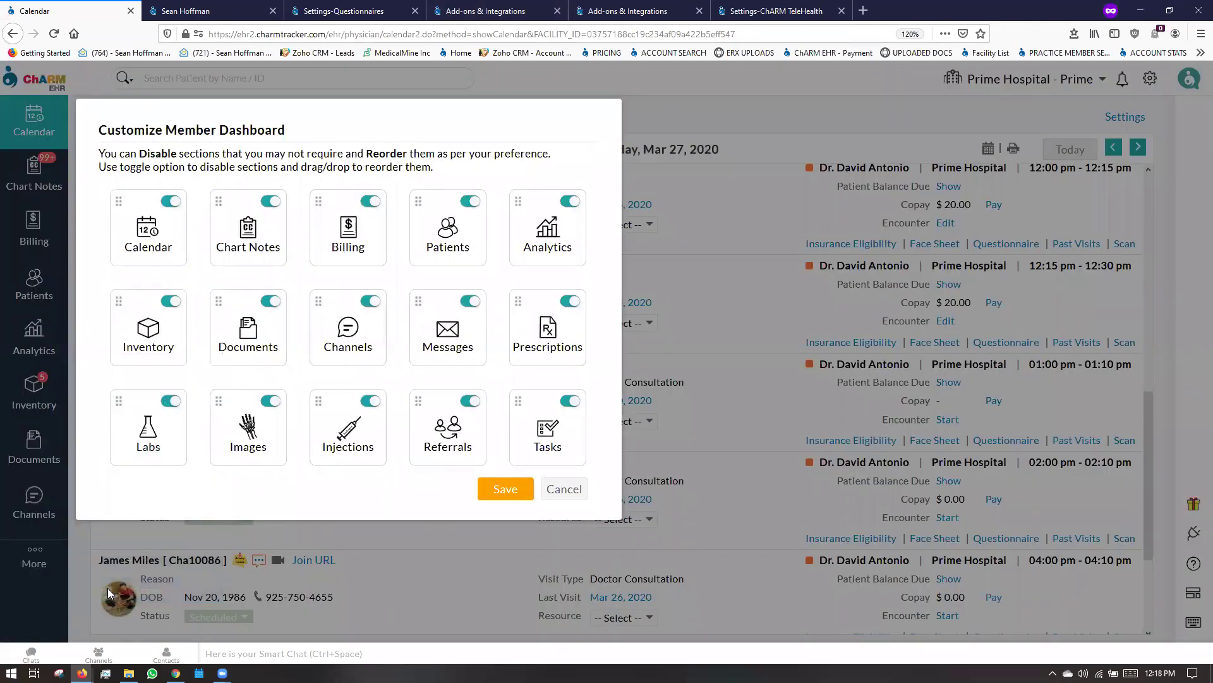
Disable every member dashboard section except Calendar, Chart Notes and Patients
{"action": "left_click", "coordinate": [593, 397]}
{"action": "left_click", "coordinate": [692, 397]}
{"action": "left_click", "coordinate": [492, 397]}
{"action": "left_click", "coordinate": [292, 397]}
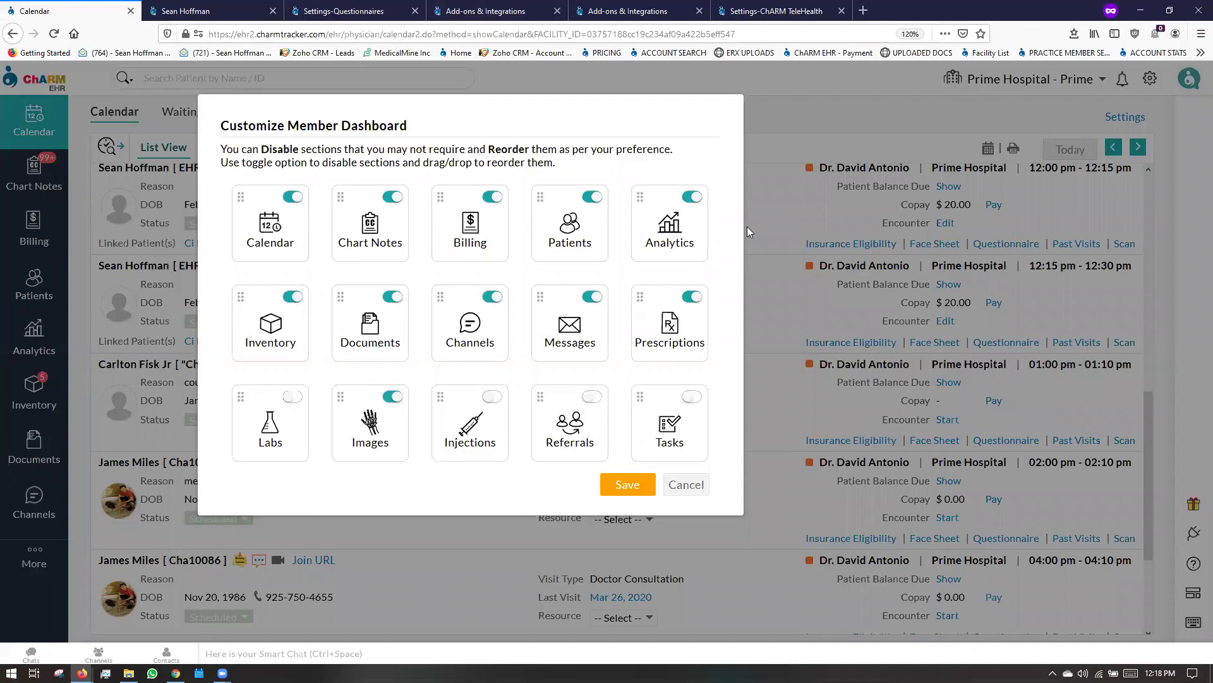
{"action": "left_click", "coordinate": [693, 297]}
{"action": "left_click", "coordinate": [593, 297]}
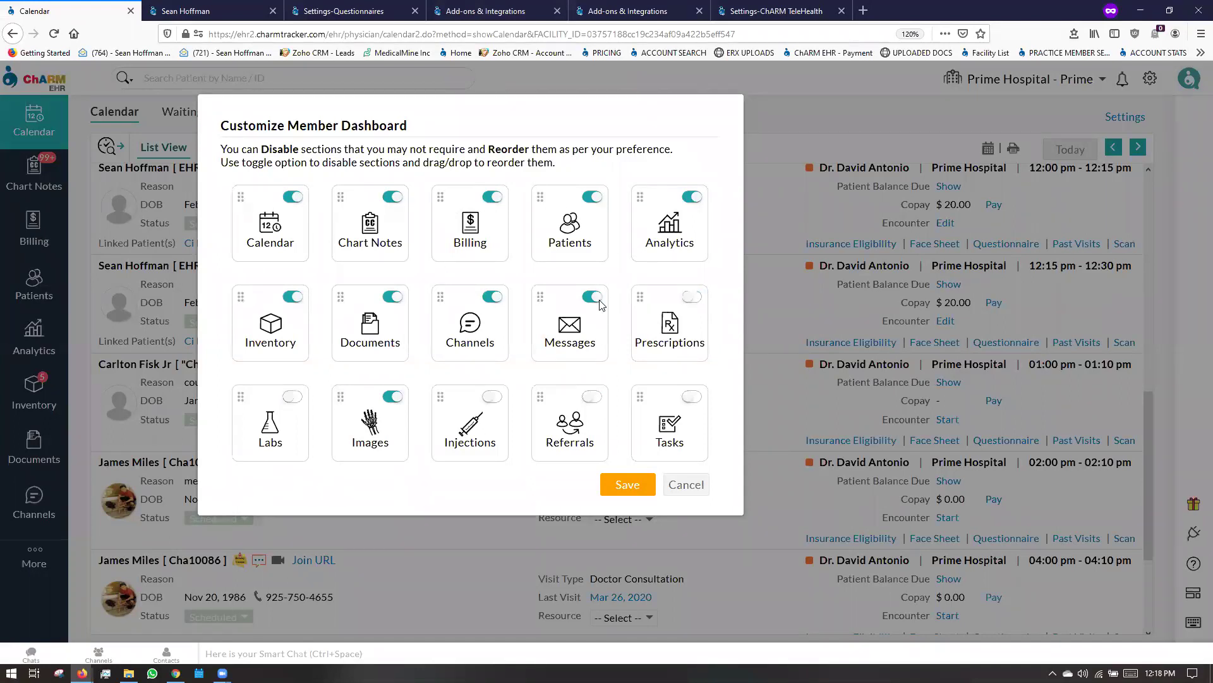
{"action": "left_click", "coordinate": [492, 296]}
{"action": "left_click", "coordinate": [392, 296]}
{"action": "left_click", "coordinate": [693, 198]}
{"action": "left_click", "coordinate": [492, 197]}
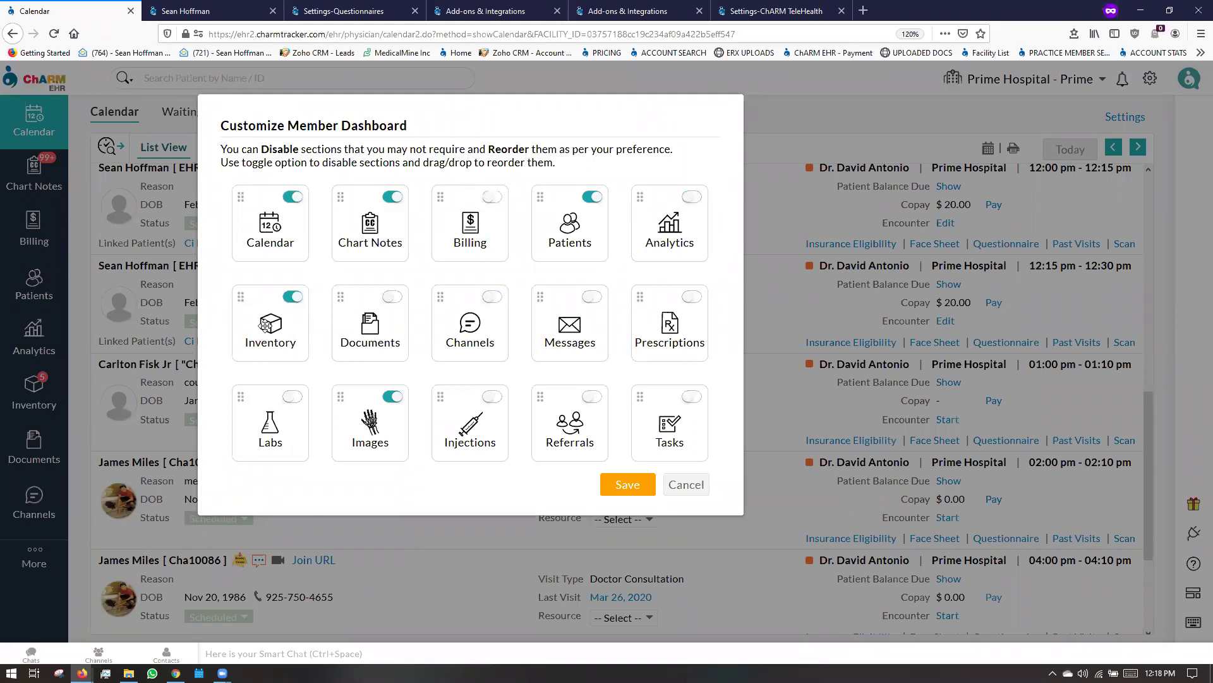
{"action": "left_click", "coordinate": [293, 297]}
{"action": "left_click", "coordinate": [392, 396]}
Reorder the dashboard sections to Patients, Calendar, Chart Notes, save the customization and open the home page
{"action": "left_click_drag", "start_coordinate": [565, 244], "coordinate": [348, 235]}
{"action": "left_click_drag", "start_coordinate": [266, 229], "coordinate": [398, 235]}
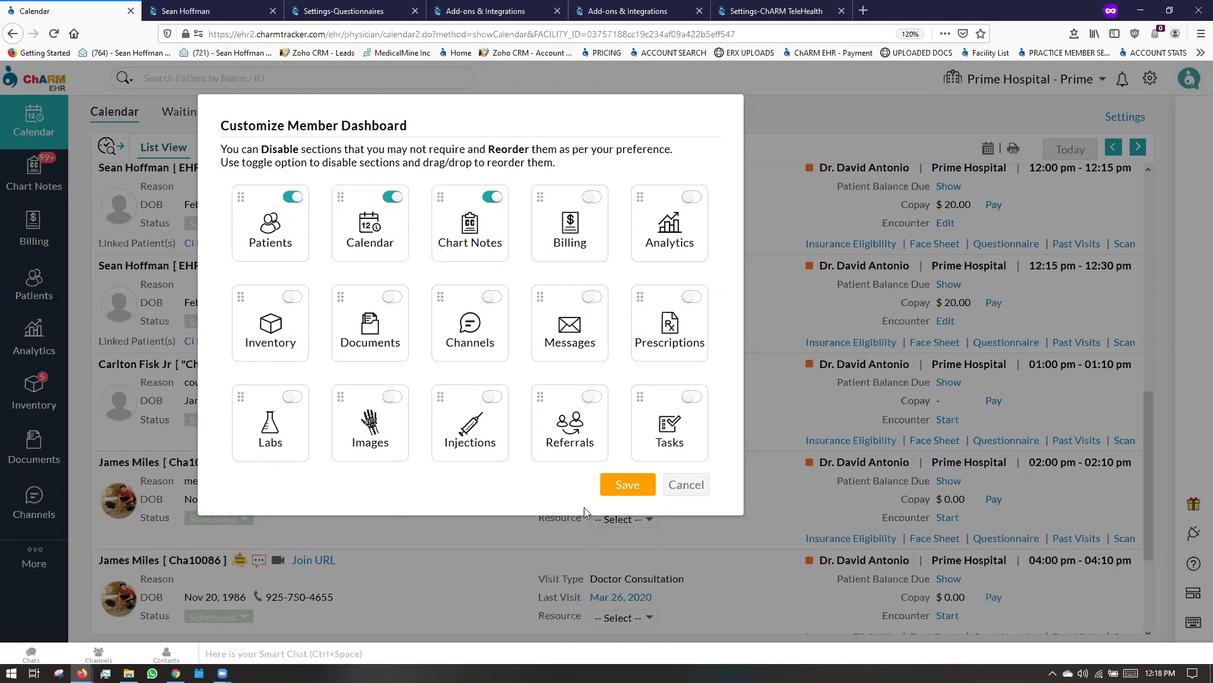
{"action": "left_click", "coordinate": [626, 484]}
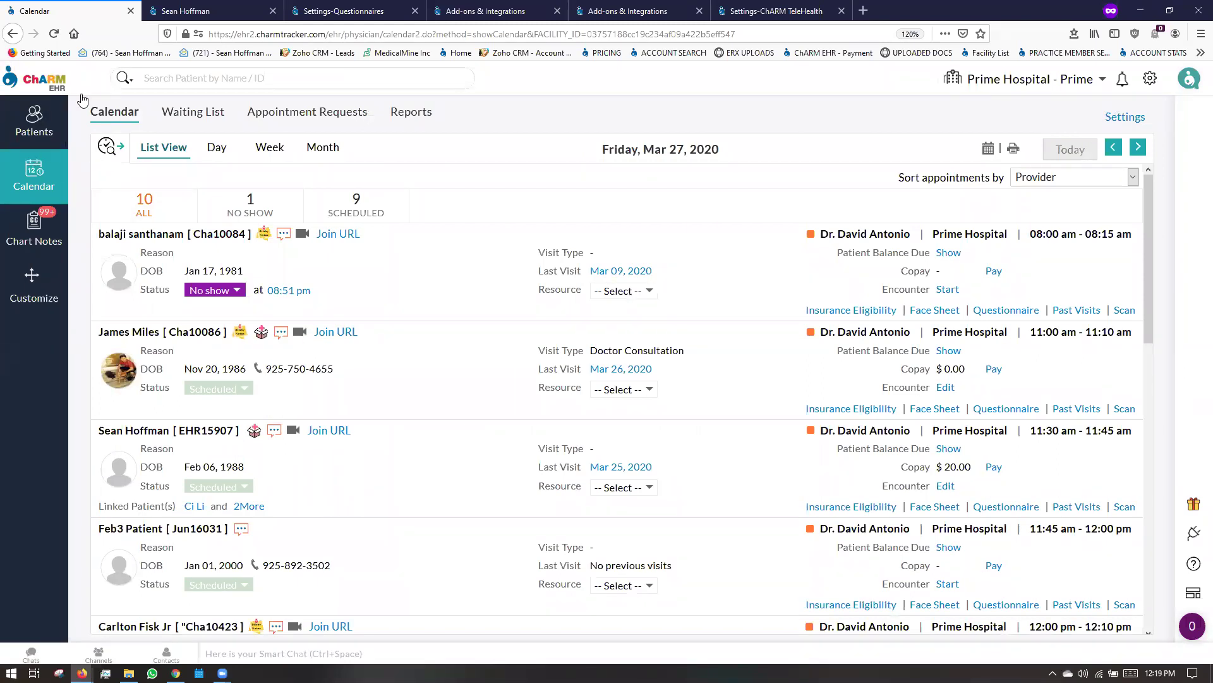
{"action": "left_click", "coordinate": [36, 88]}
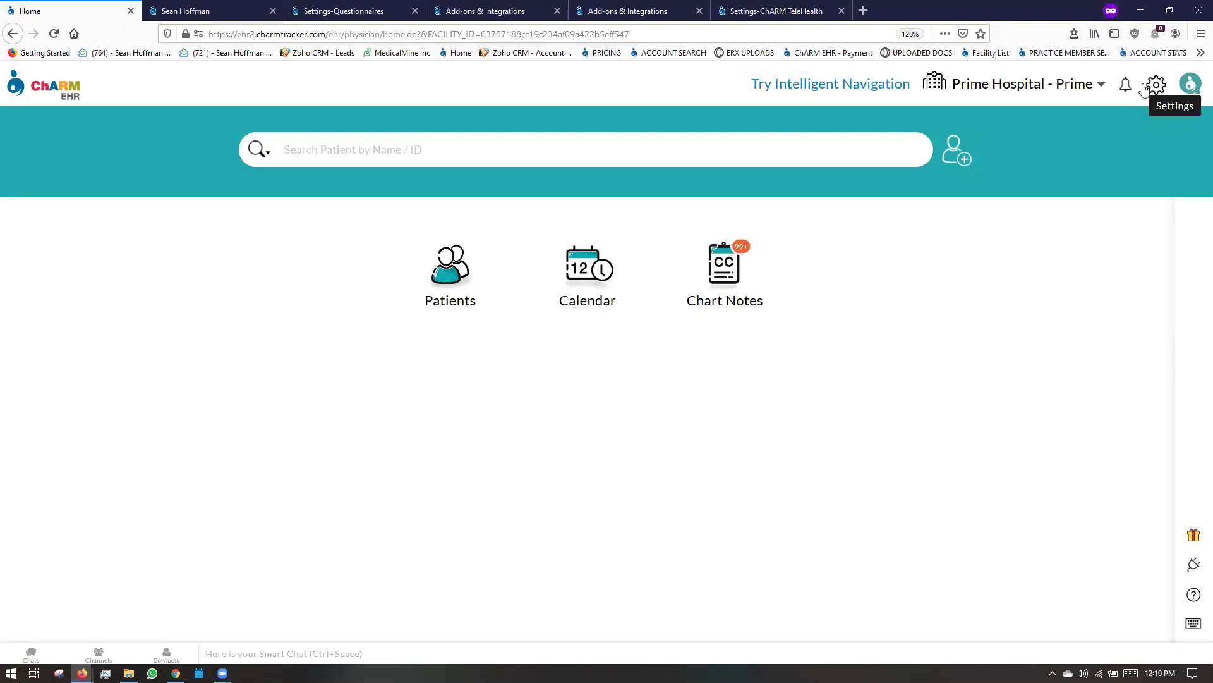
Open the Patients page, enable the Billing section in Customize Member Dashboard and save the customization
{"action": "left_click", "coordinate": [450, 278]}
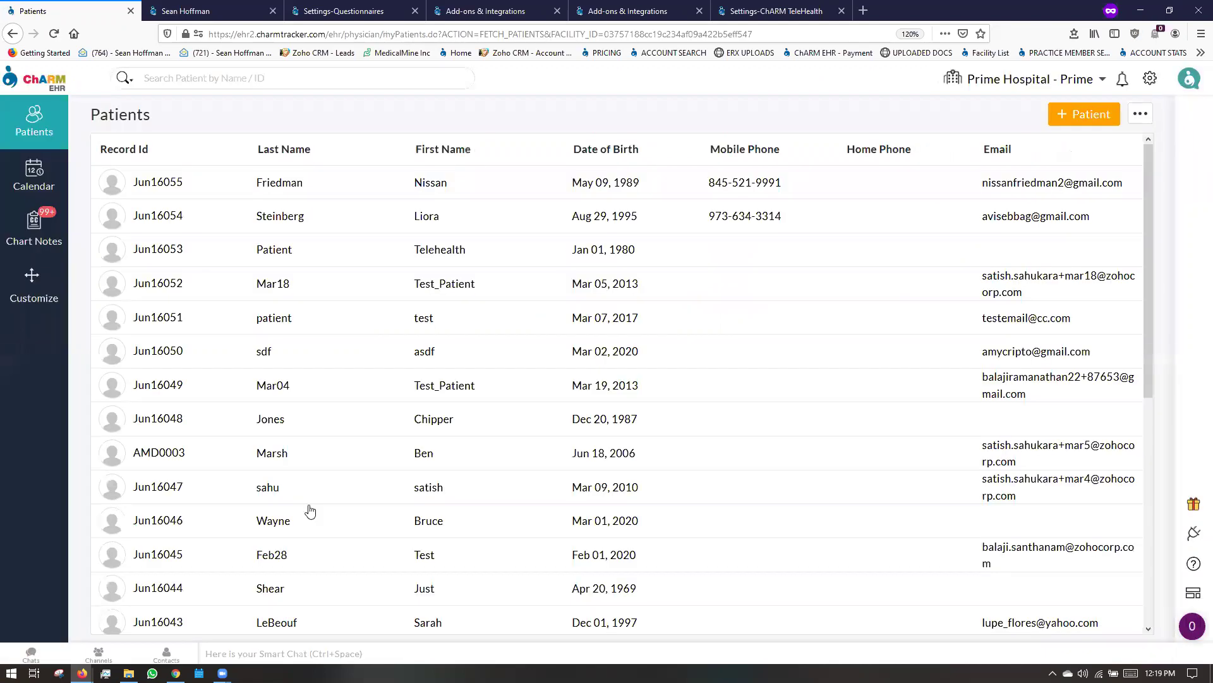
{"action": "left_click", "coordinate": [22, 265]}
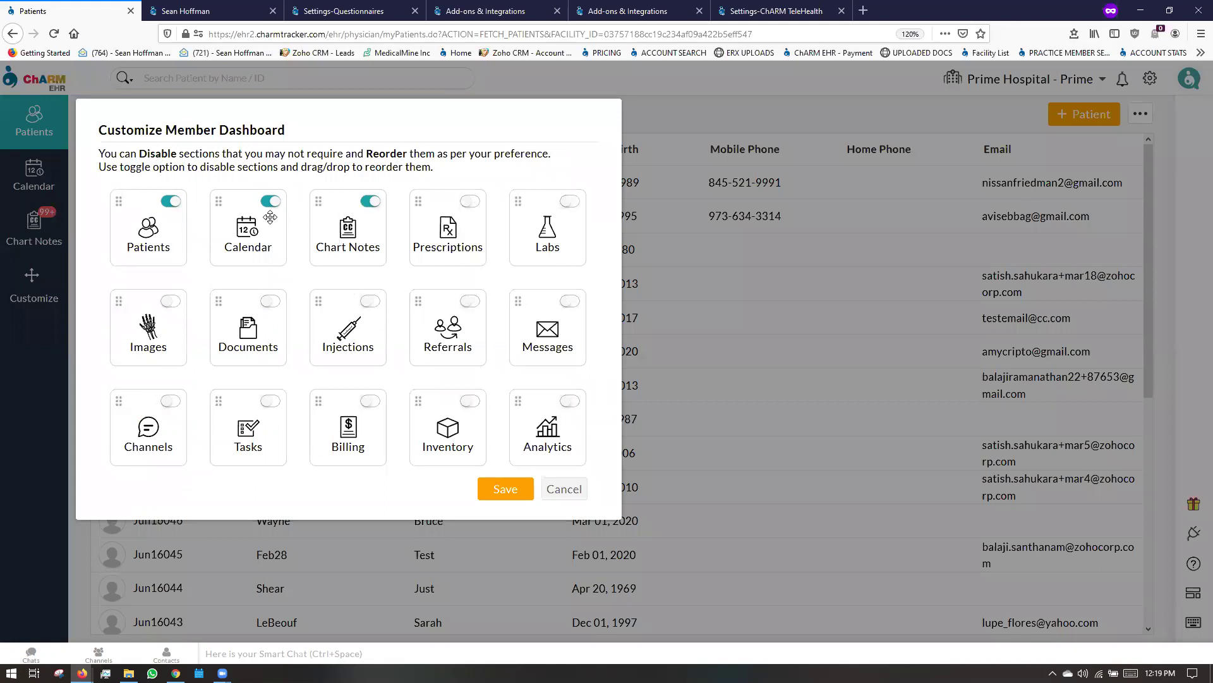
{"action": "left_click", "coordinate": [371, 401]}
{"action": "left_click", "coordinate": [506, 490]}
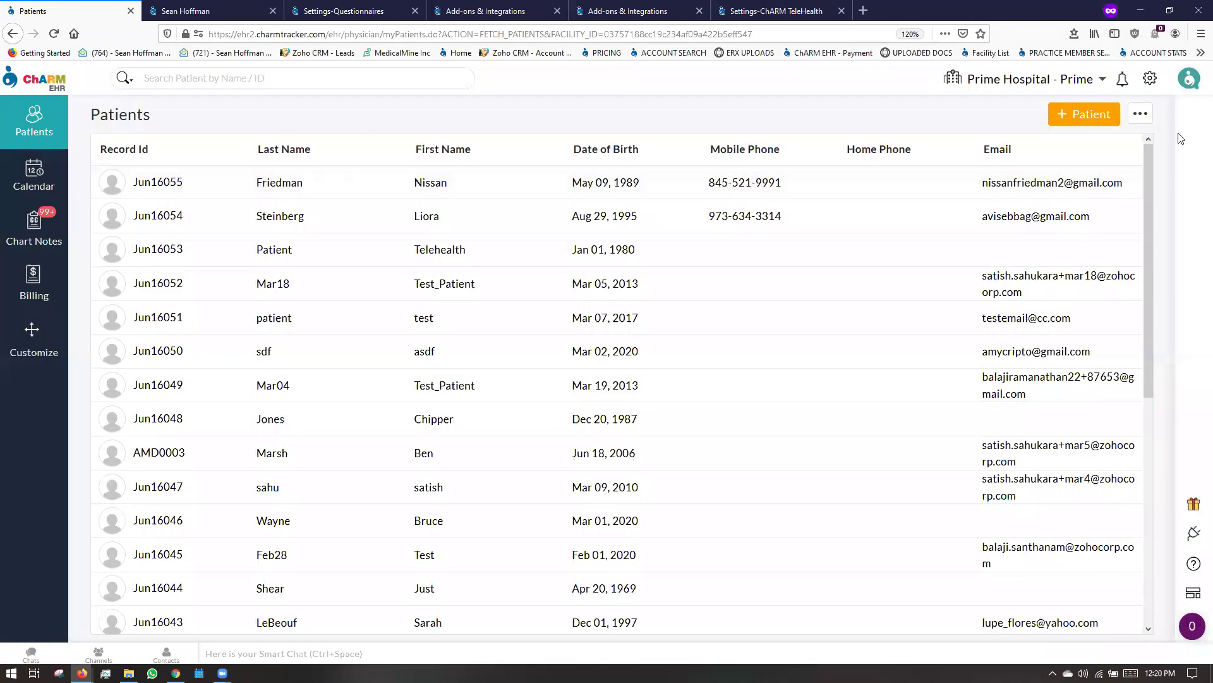
Open the Procedure Codes page of the Billing settings, look over the Add Procedure Code form and close it
{"action": "left_click", "coordinate": [1152, 81]}
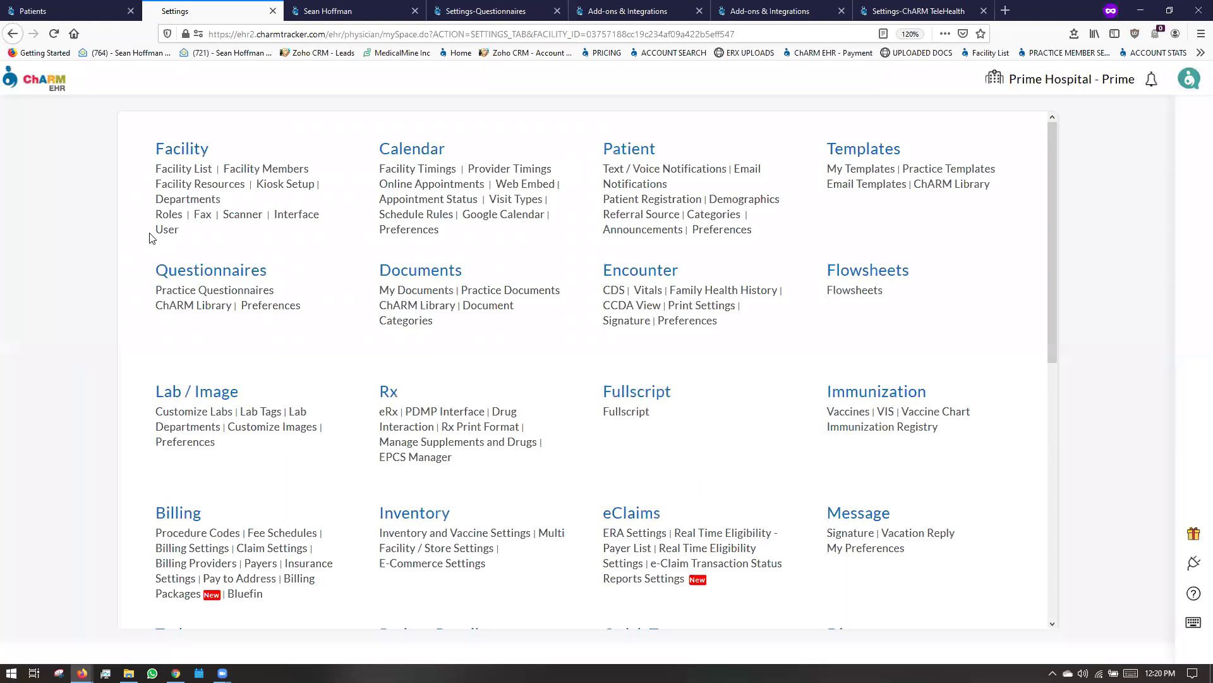
{"action": "scroll", "coordinate": [323, 520], "scroll_direction": "down", "scroll_amount": 3}
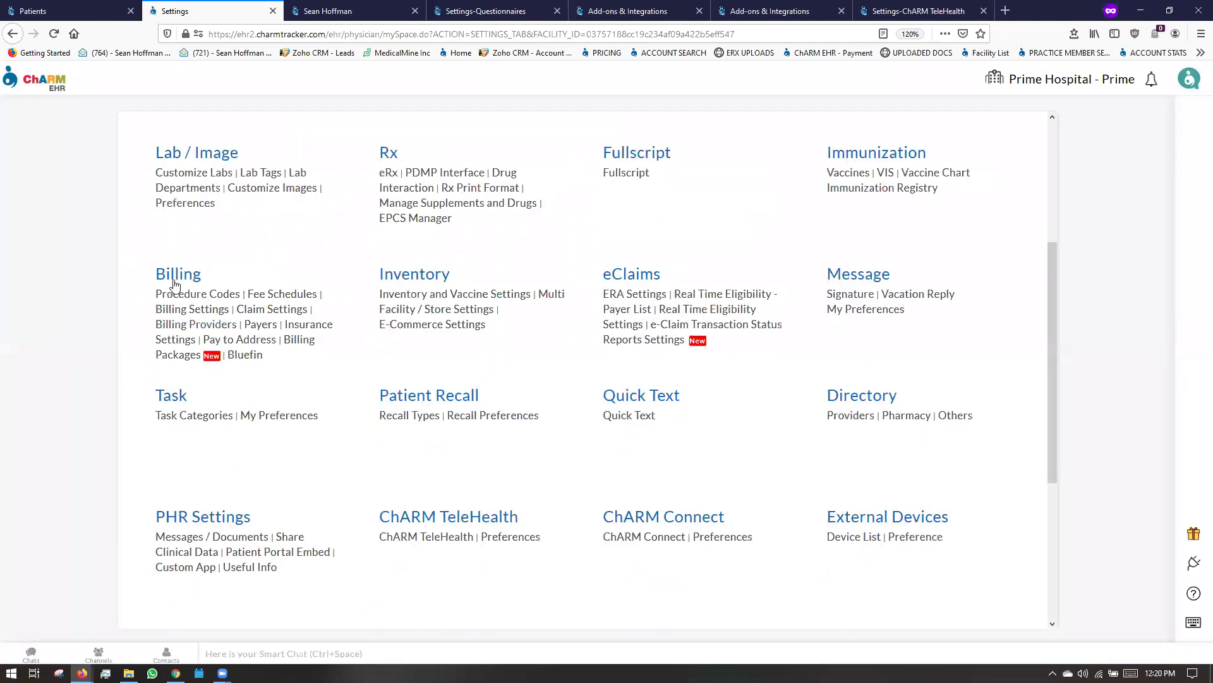
{"action": "left_click", "coordinate": [177, 295]}
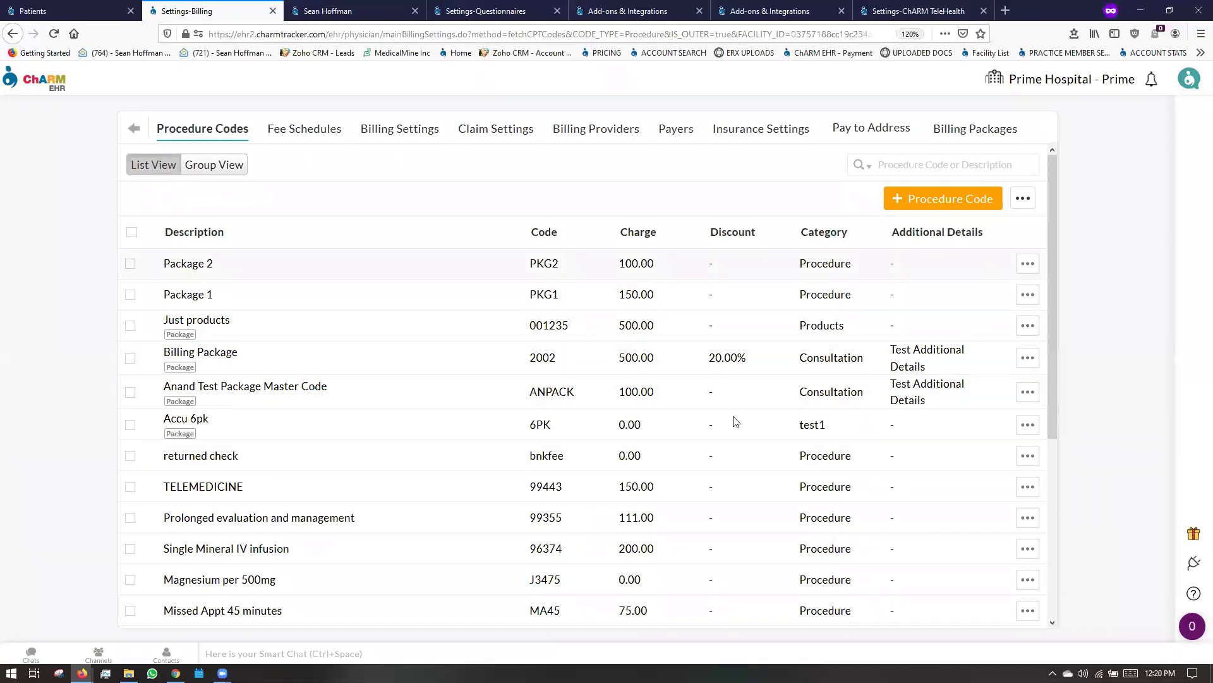
{"action": "left_click", "coordinate": [988, 191]}
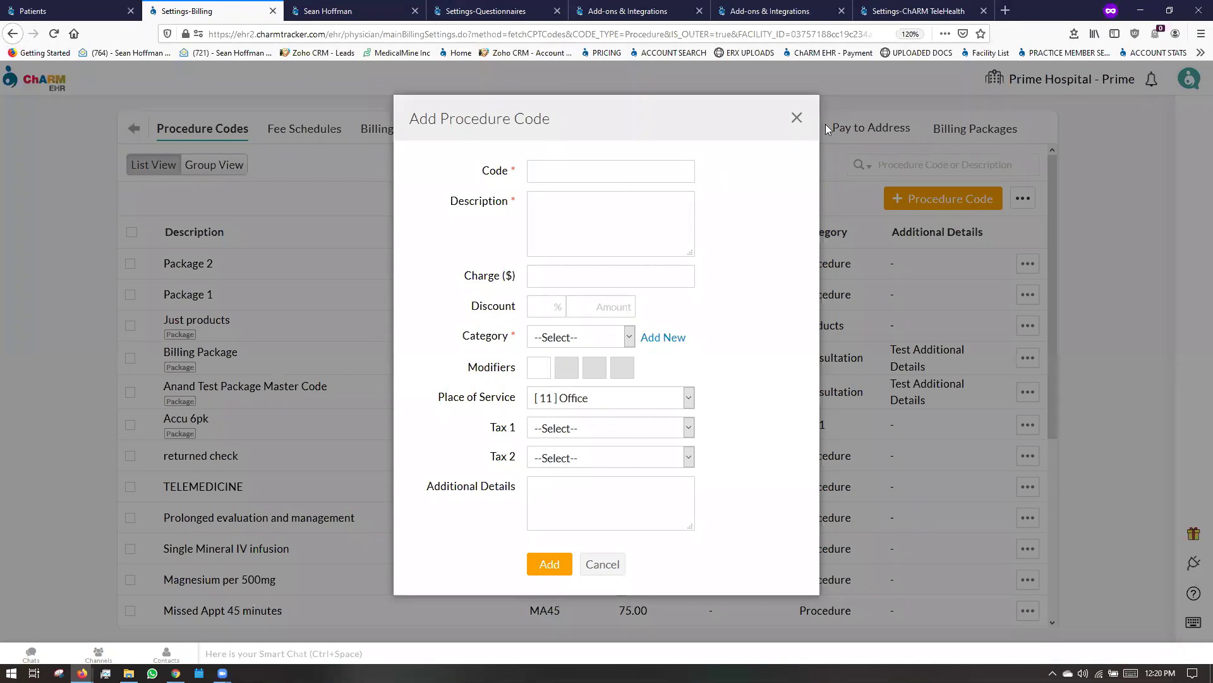
{"action": "left_click", "coordinate": [797, 118]}
Return to the patient's chart notes, search the Add Diagnoses dialog for covid and close it
{"action": "left_click", "coordinate": [335, 11]}
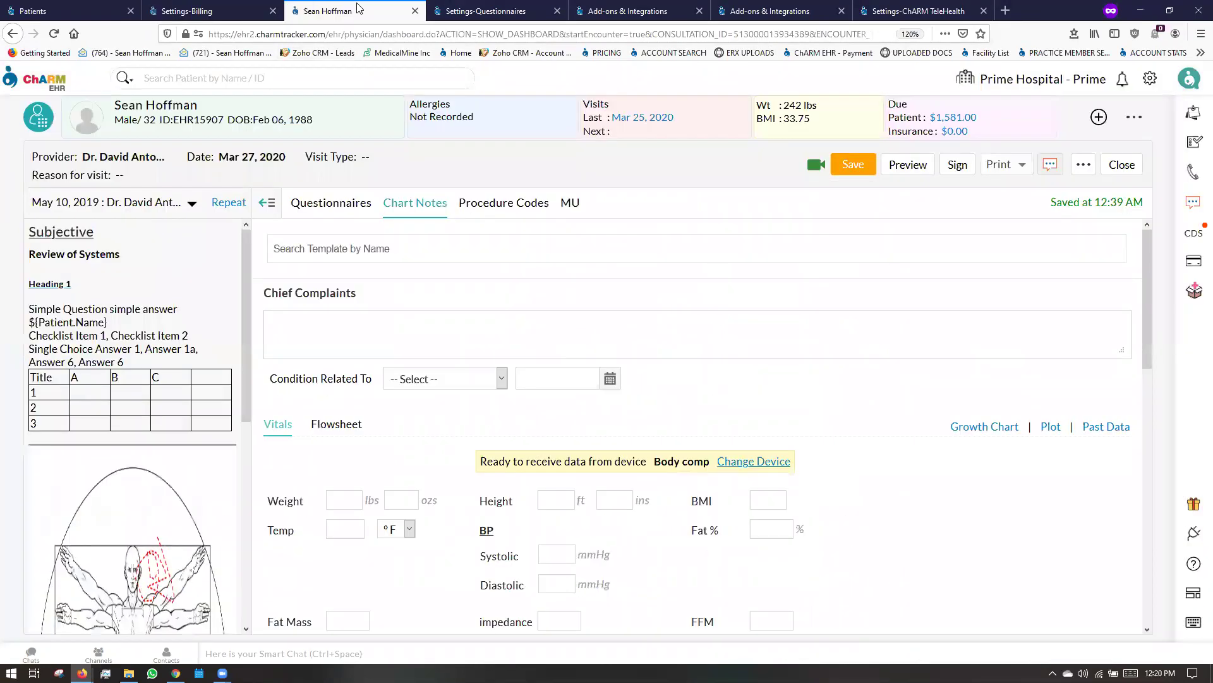
{"action": "scroll", "coordinate": [506, 474], "scroll_direction": "down", "scroll_amount": 10}
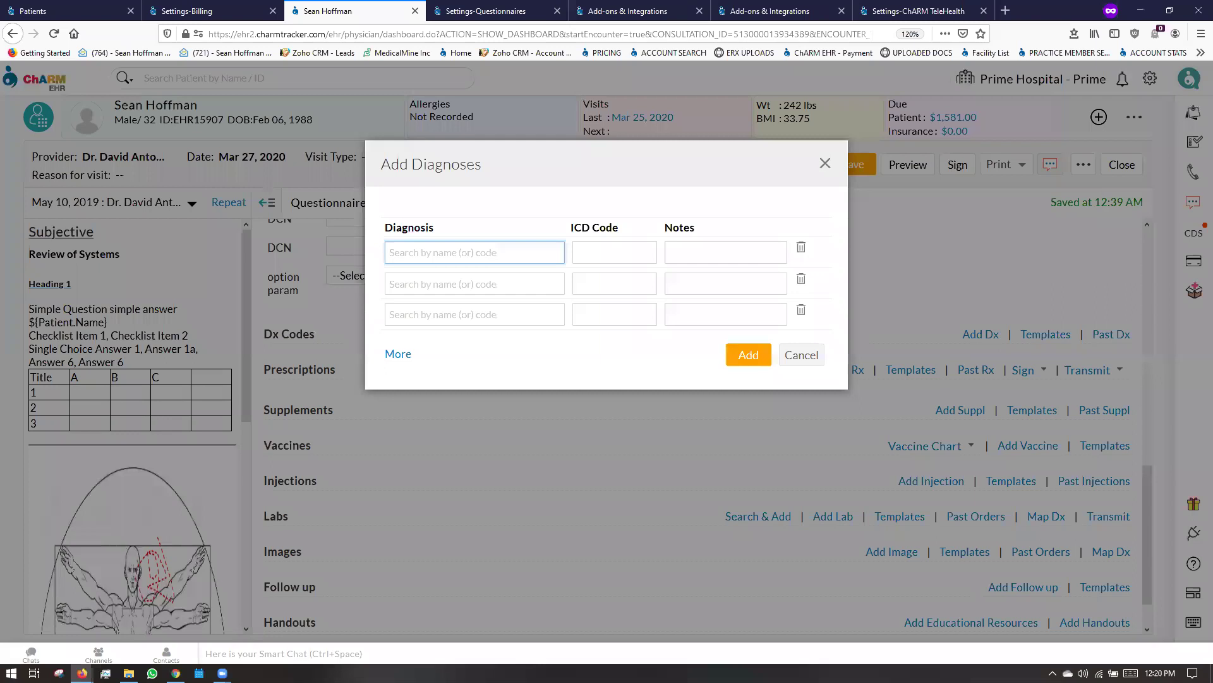
{"action": "type", "text": "covid"}
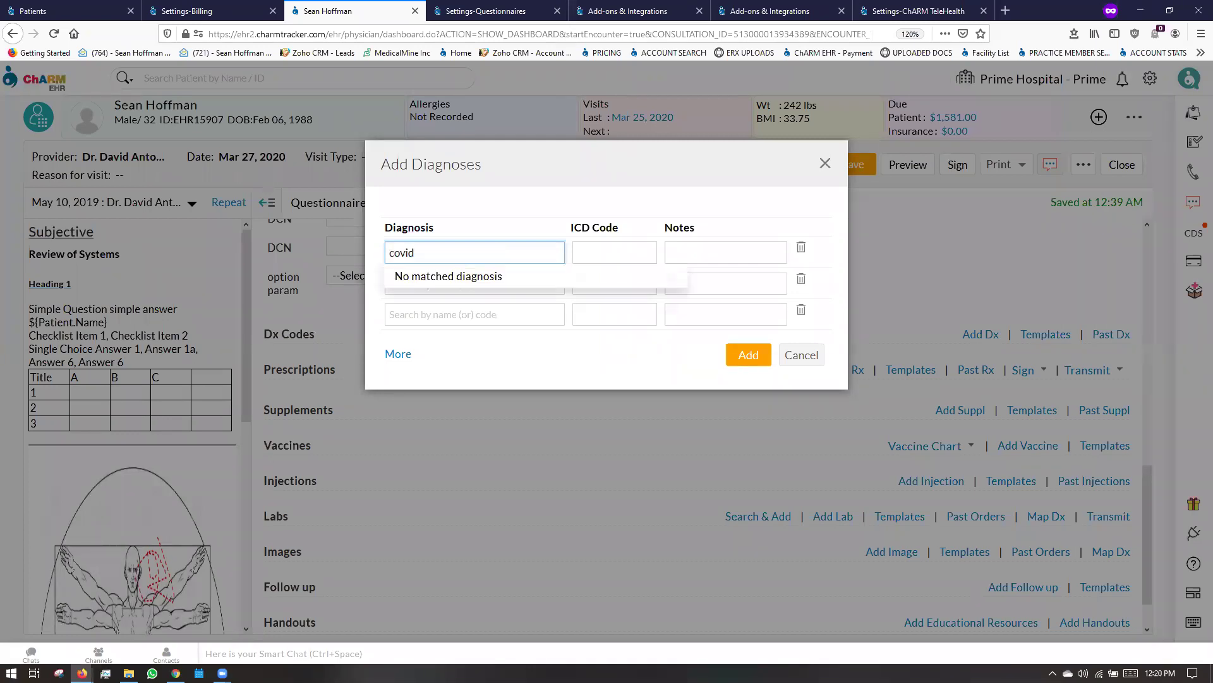
{"action": "left_click", "coordinate": [824, 163]}
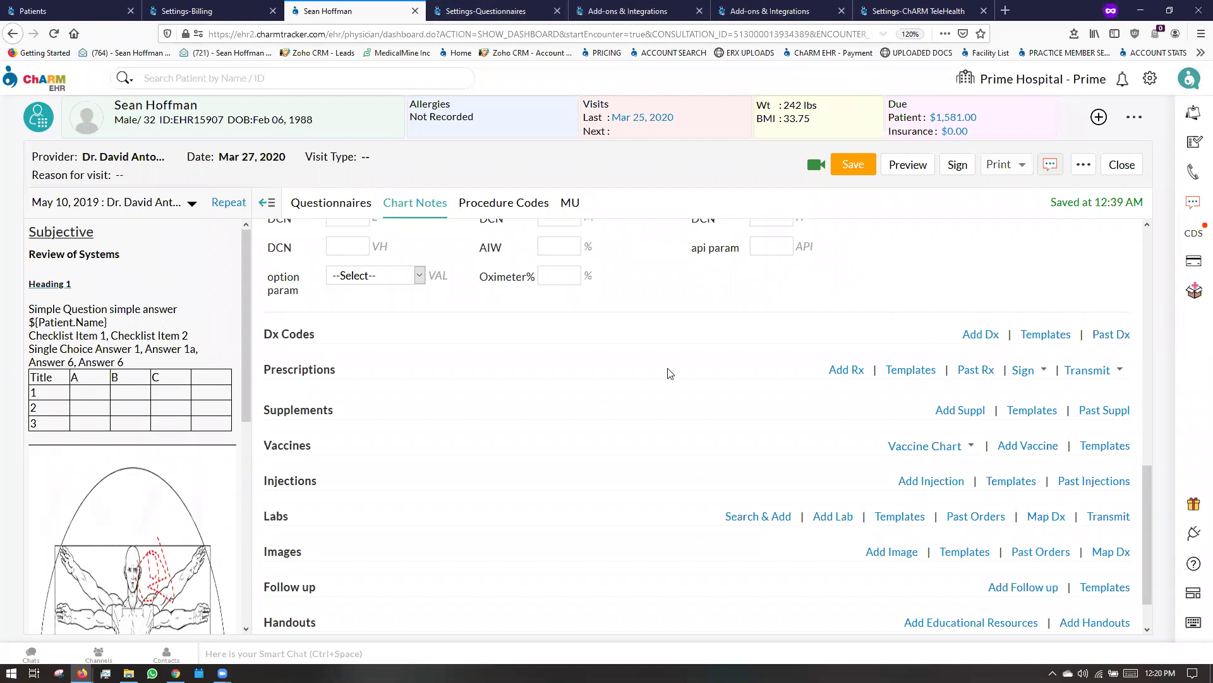
{"action": "left_click_drag", "start_coordinate": [274, 336], "coordinate": [327, 331]}
Add the procedure code 99443 TelePhone Visit 15-30 to the first line of the encounter's procedure codes
{"action": "left_click", "coordinate": [490, 204]}
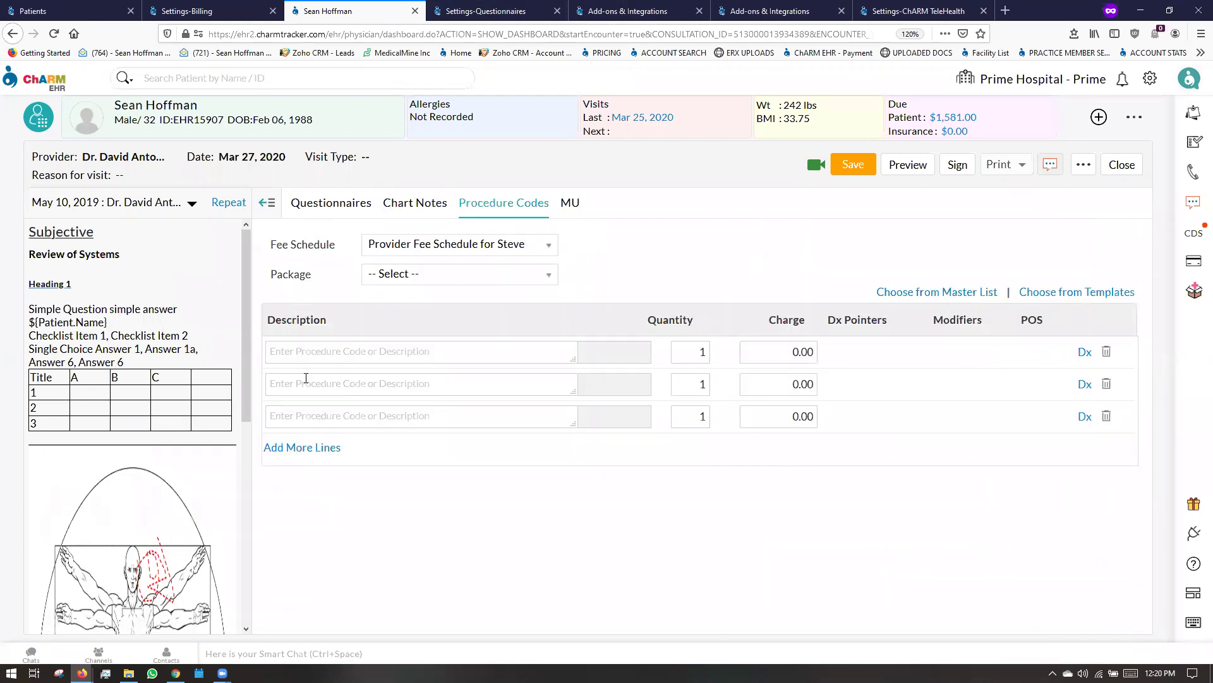
{"action": "left_click", "coordinate": [366, 360]}
{"action": "type", "text": "tele"}
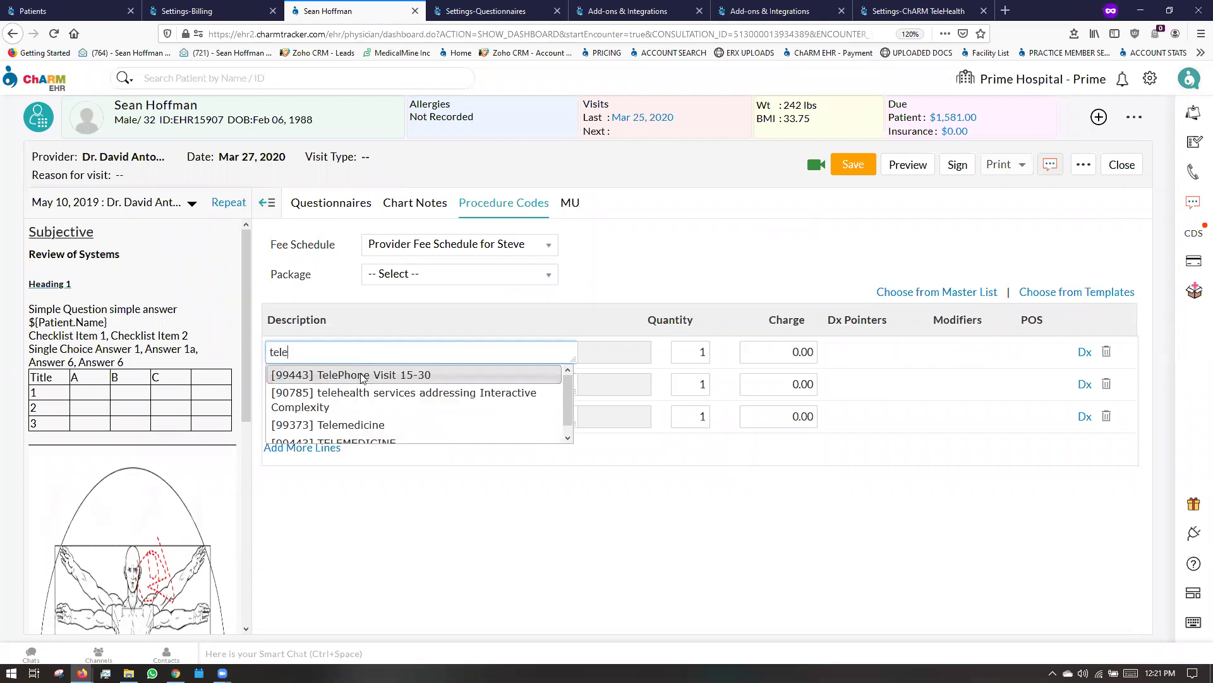
{"action": "left_click", "coordinate": [363, 376]}
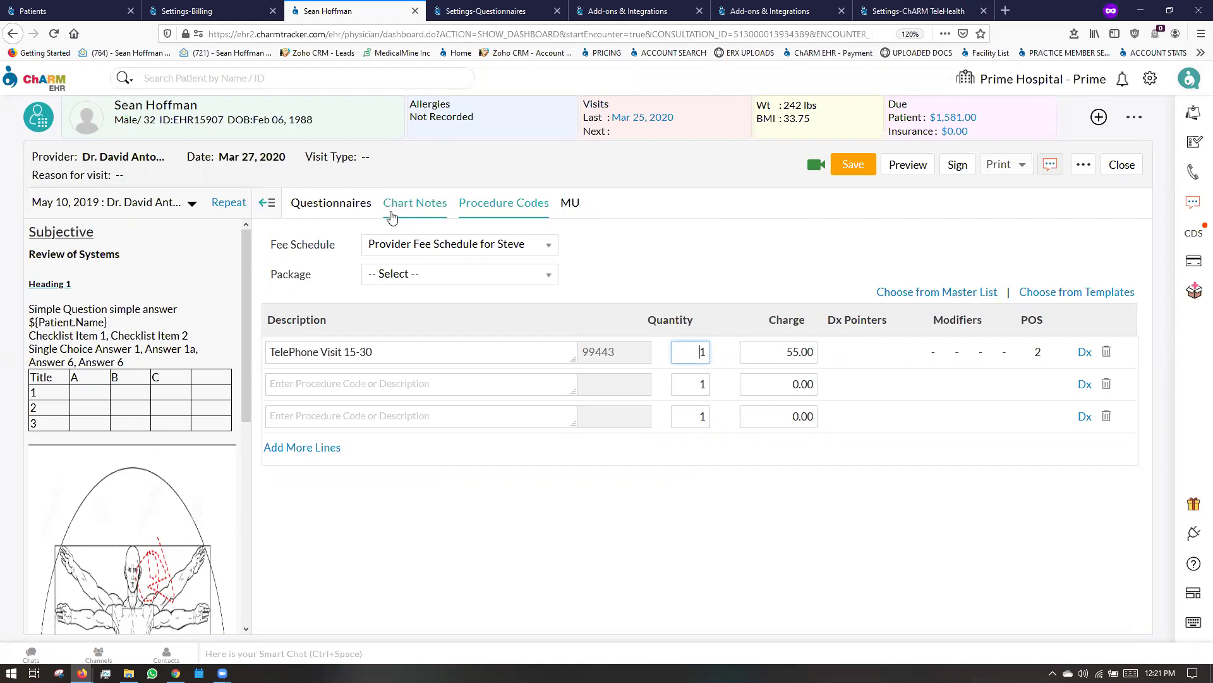
Open the ChARM Library of templates in the settings and set the template type to All
{"action": "left_click", "coordinate": [488, 14]}
{"action": "left_click", "coordinate": [134, 133]}
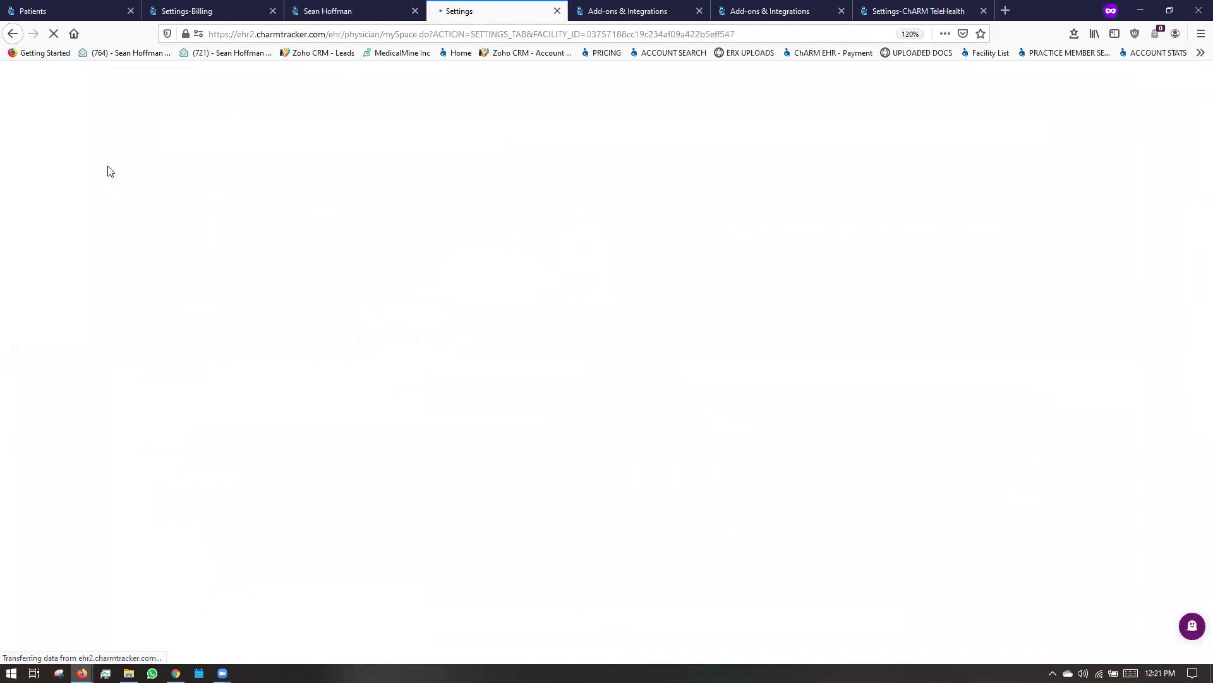
{"action": "left_click", "coordinate": [936, 184]}
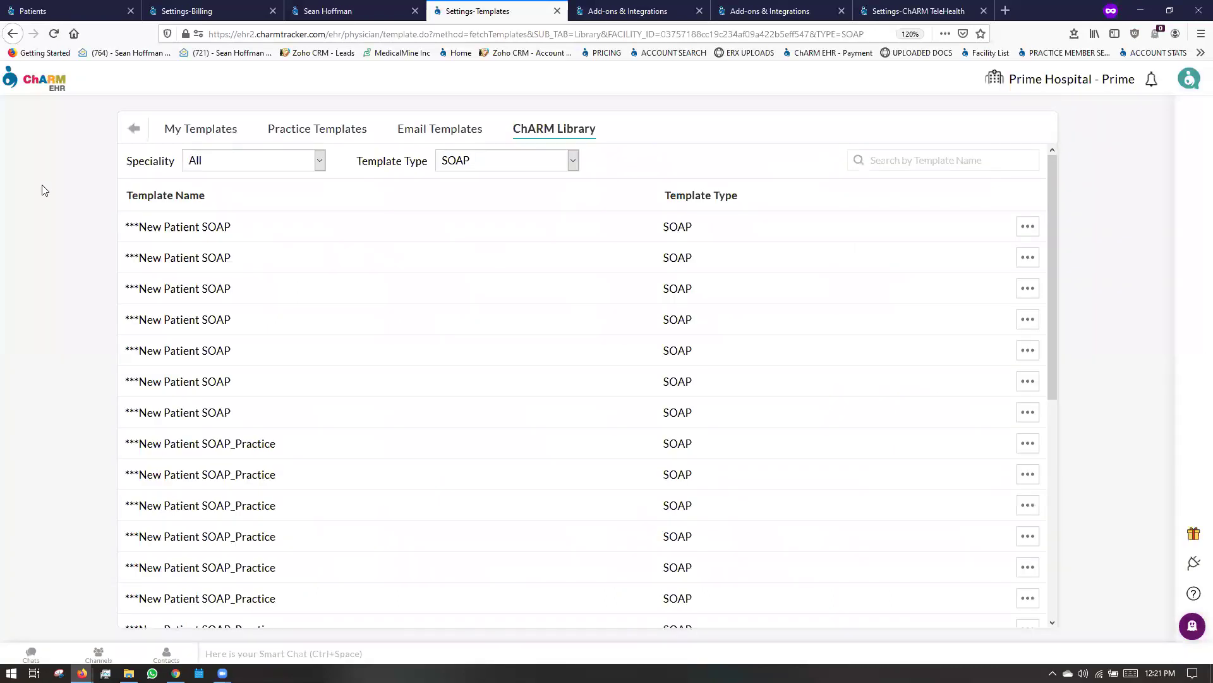
{"action": "left_click", "coordinate": [523, 158]}
{"action": "scroll", "coordinate": [487, 190], "scroll_direction": "up", "scroll_amount": 1}
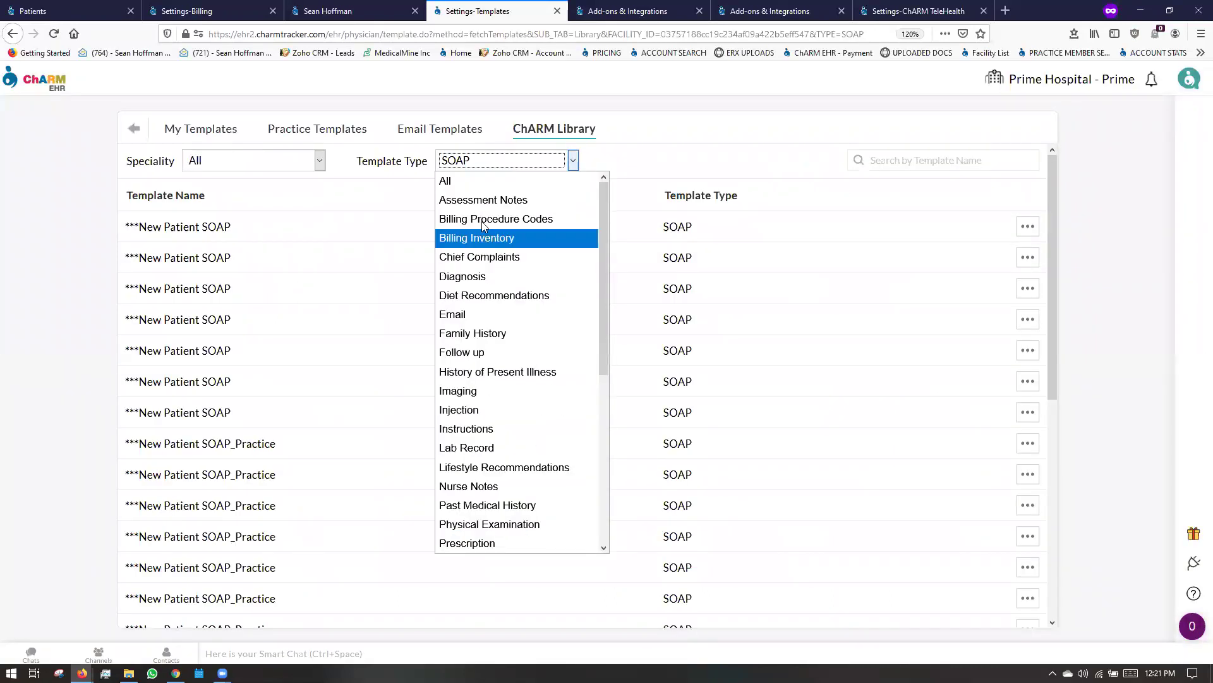
{"action": "left_click", "coordinate": [483, 179]}
Search the template library for COVID and share the COVID-19 Dx Codes template to My Templates
{"action": "left_click", "coordinate": [960, 161]}
{"action": "type", "text": "COVID"}
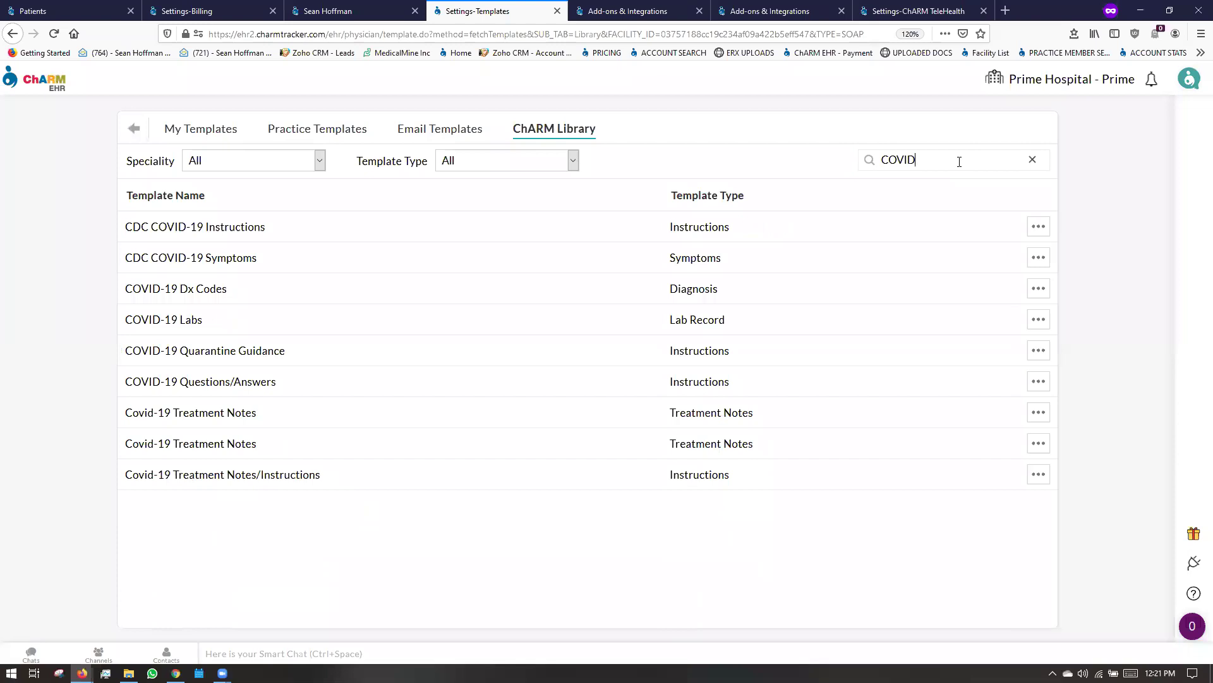
{"action": "left_click", "coordinate": [1033, 292]}
{"action": "left_click", "coordinate": [1035, 346]}
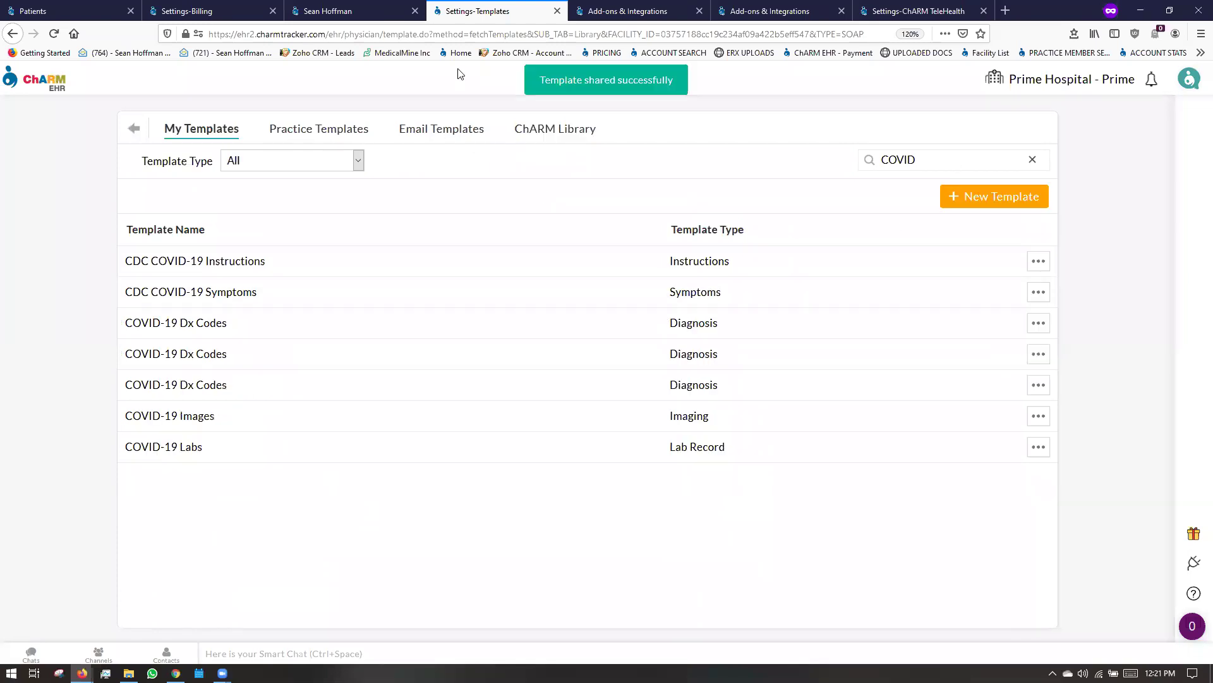
Return to the patient's chart and open the first unsigned encounter of Mar 27, 2020 for editing
{"action": "left_click", "coordinate": [338, 10]}
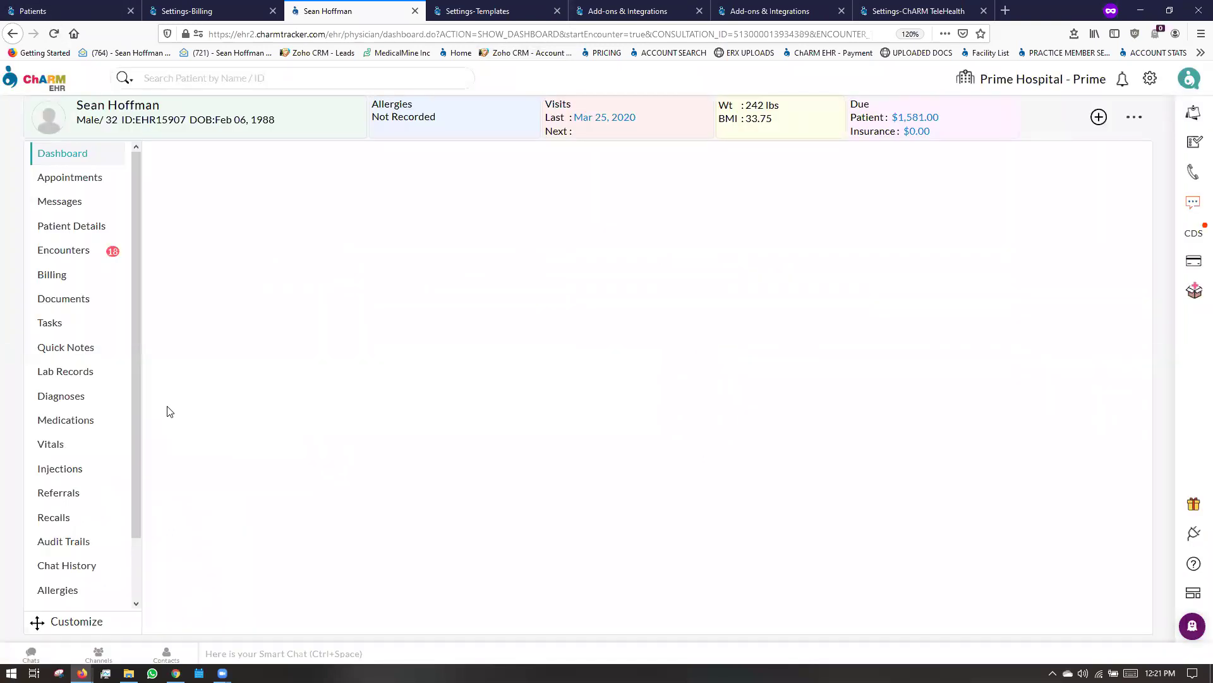
{"action": "left_click", "coordinate": [62, 254]}
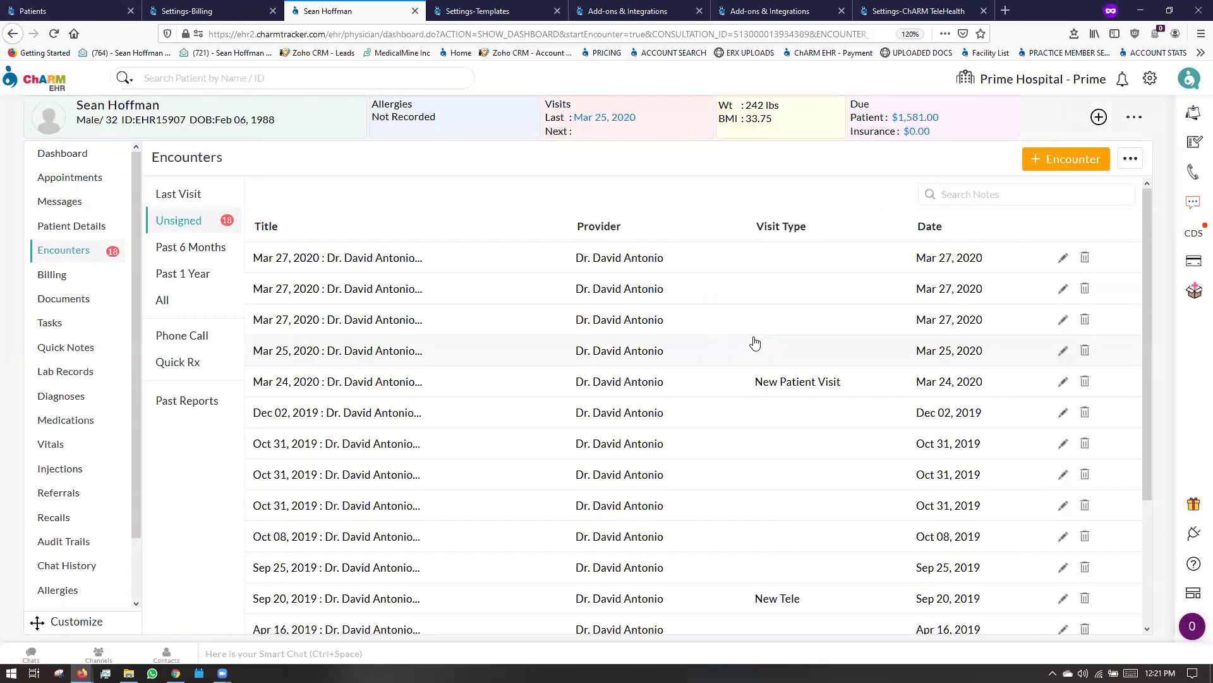
{"action": "left_click", "coordinate": [359, 259]}
{"action": "left_click", "coordinate": [265, 229]}
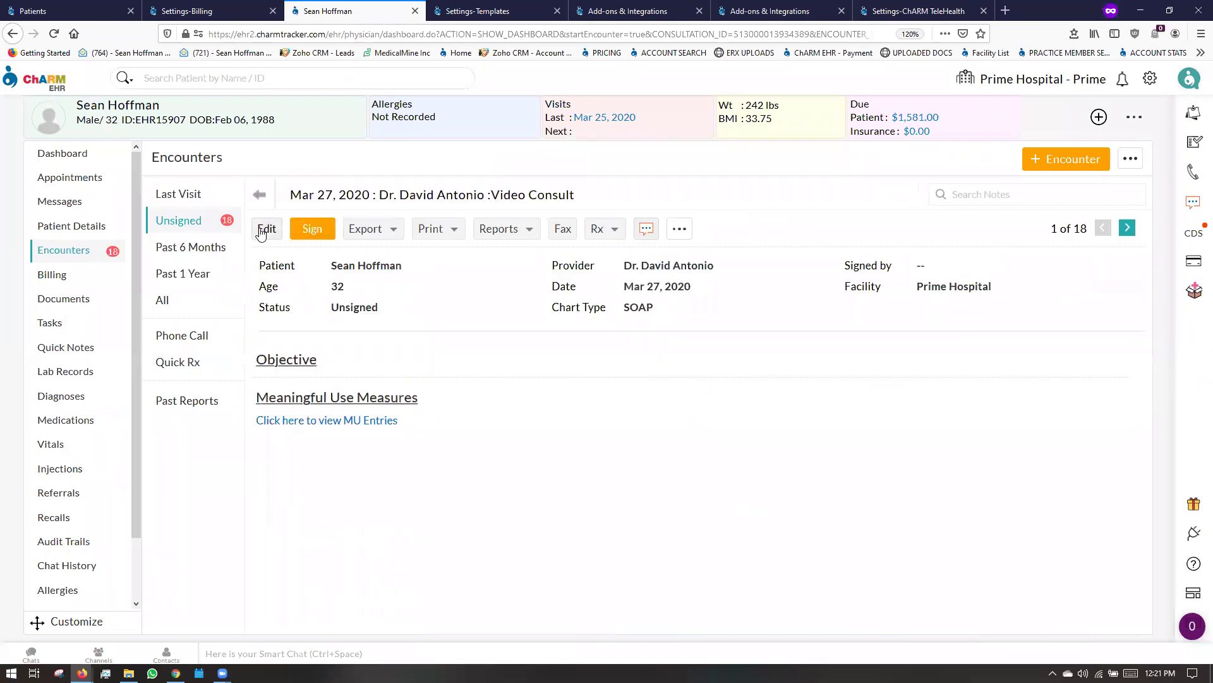
Add the J12.89, B97.29 and Z03.818 diagnoses from the COVID-19 Dx Codes template in My Templates
{"action": "scroll", "coordinate": [642, 360], "scroll_direction": "down", "scroll_amount": 10}
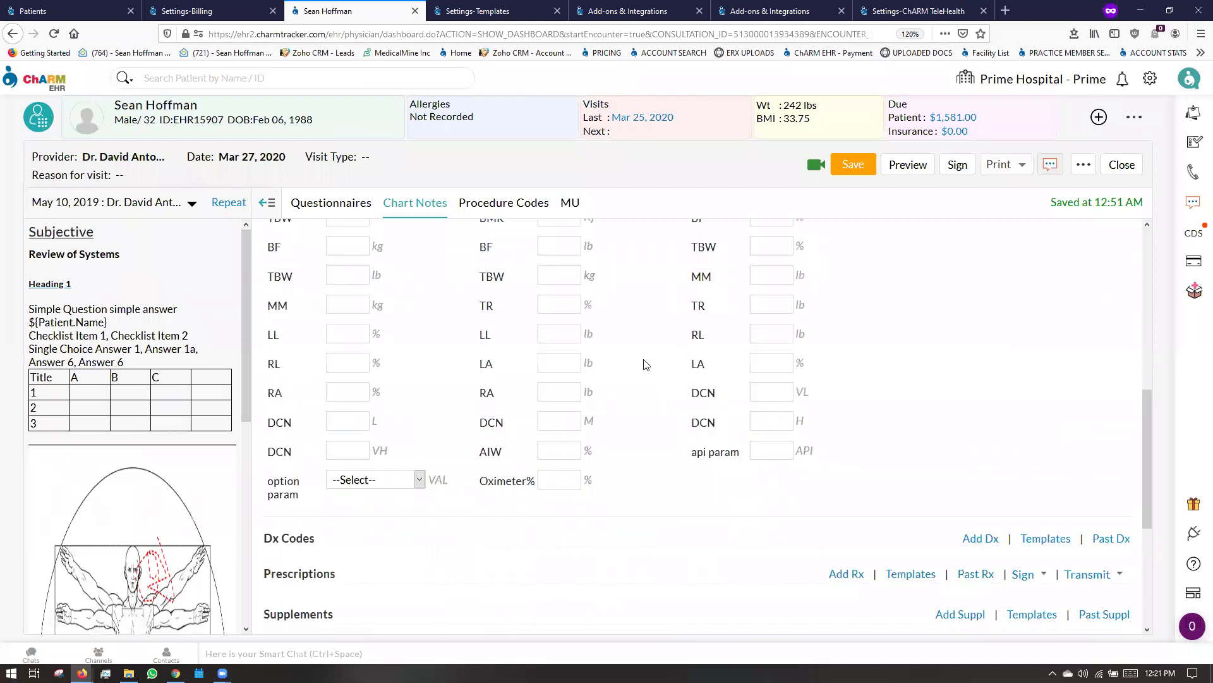
{"action": "left_click", "coordinate": [1046, 283]}
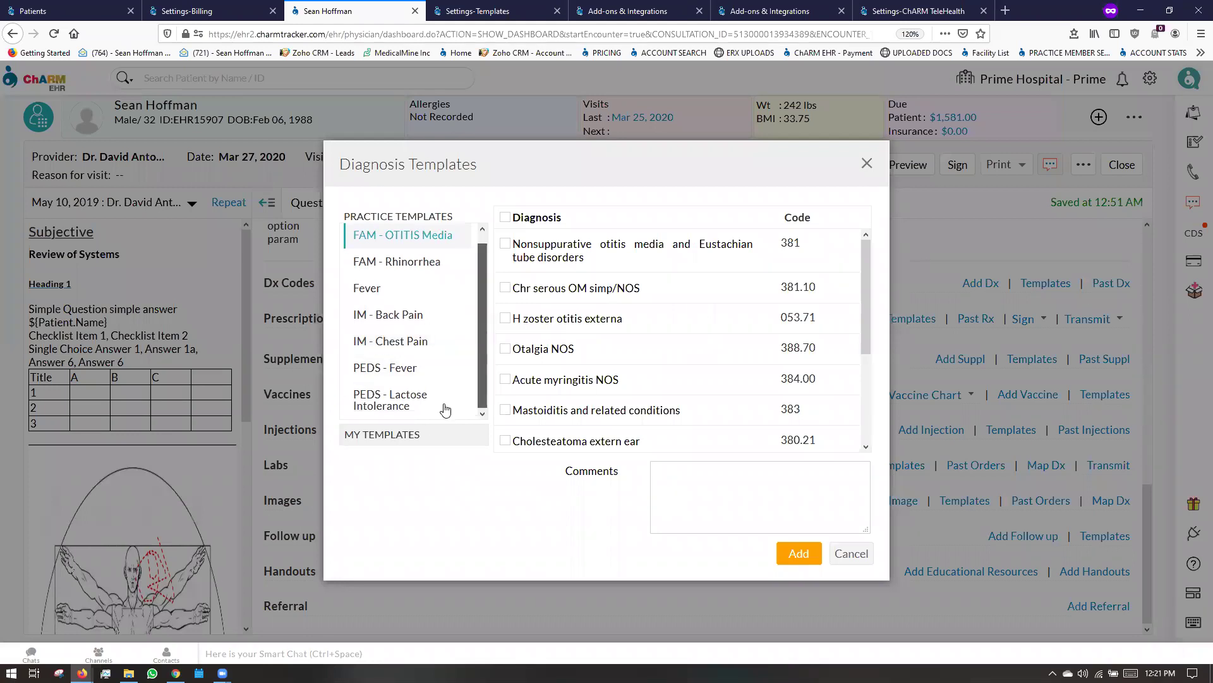
{"action": "left_click", "coordinate": [420, 436]}
{"action": "scroll", "coordinate": [422, 306], "scroll_direction": "down", "scroll_amount": 5}
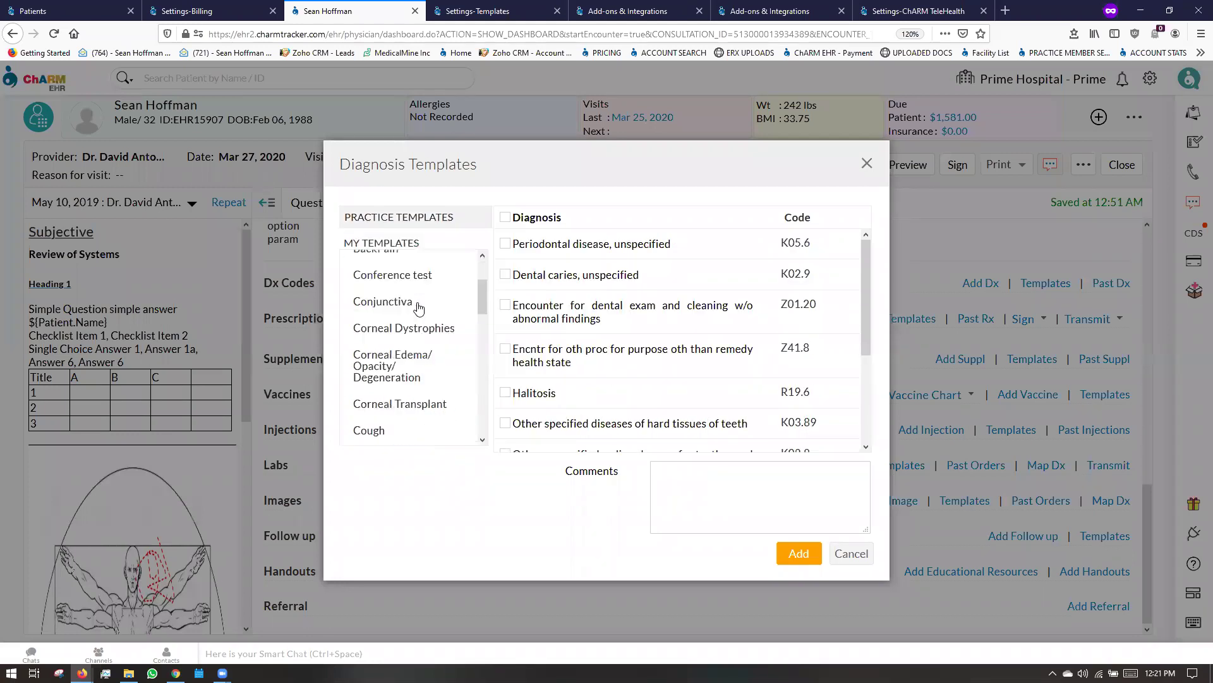
{"action": "left_click", "coordinate": [434, 308]}
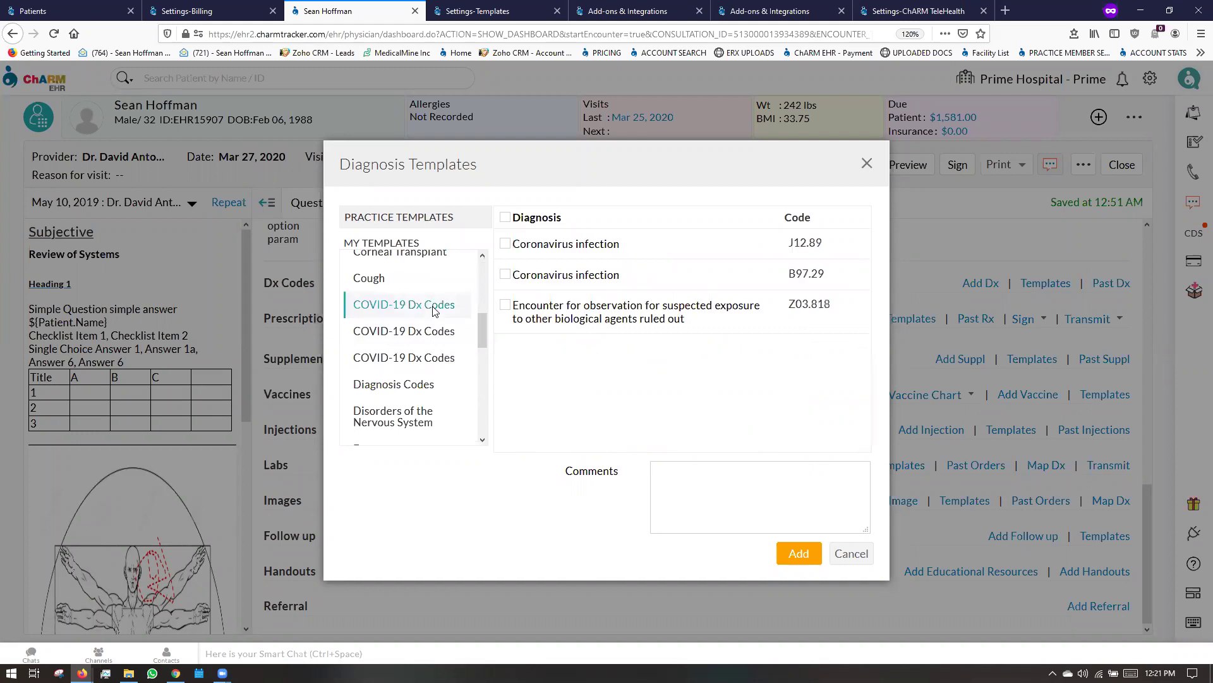
{"action": "left_click", "coordinate": [505, 244]}
{"action": "left_click", "coordinate": [505, 274]}
{"action": "left_click", "coordinate": [505, 305]}
{"action": "left_click", "coordinate": [799, 553]}
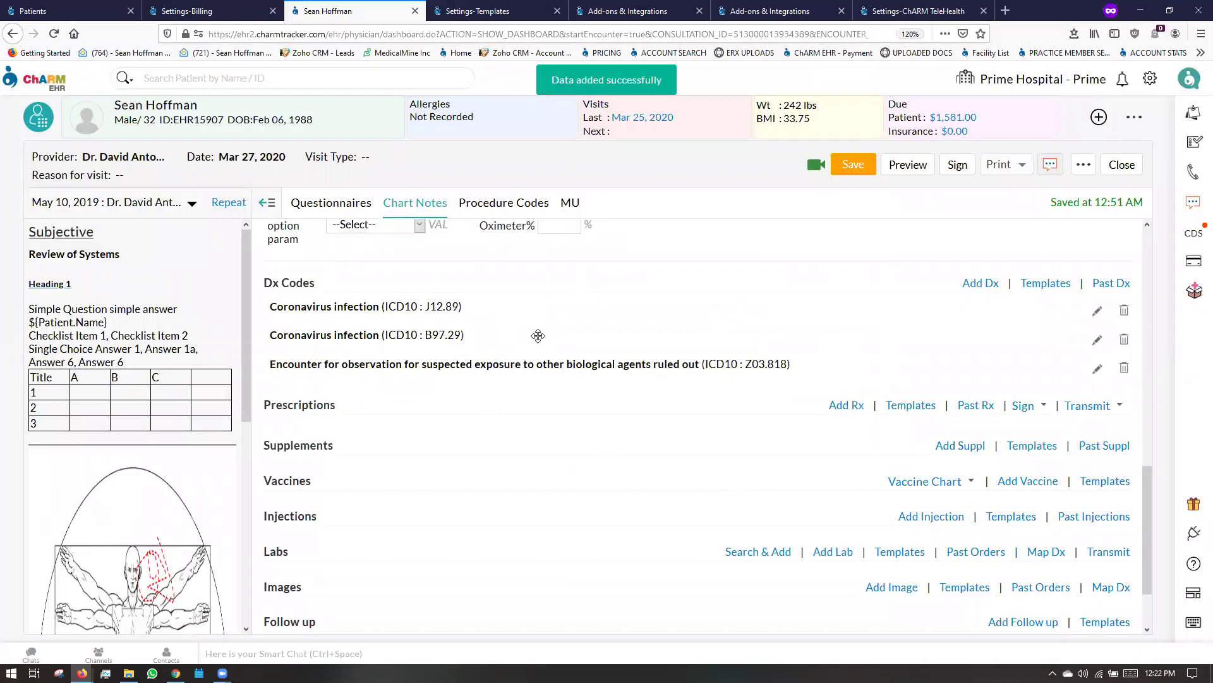
Search the encounter's procedure codes for tel and add the 99443 TelePhone Visit 15-30 code
{"action": "scroll", "coordinate": [541, 375], "scroll_direction": "up", "scroll_amount": 3}
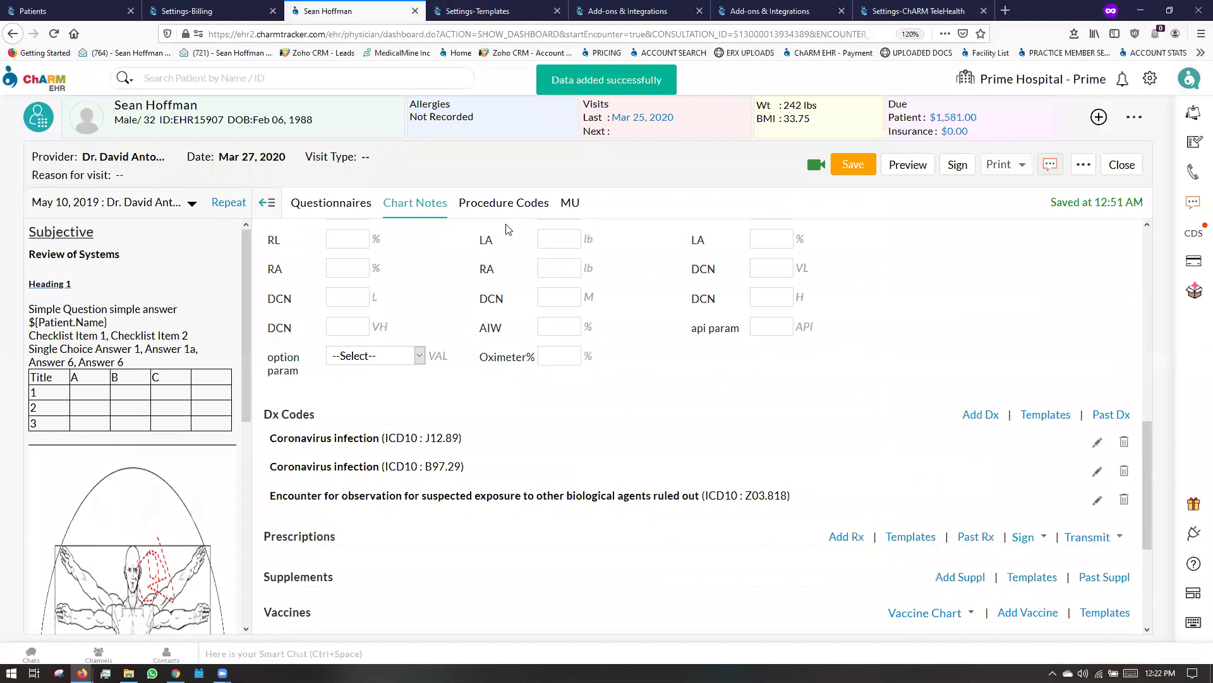
{"action": "left_click", "coordinate": [522, 204]}
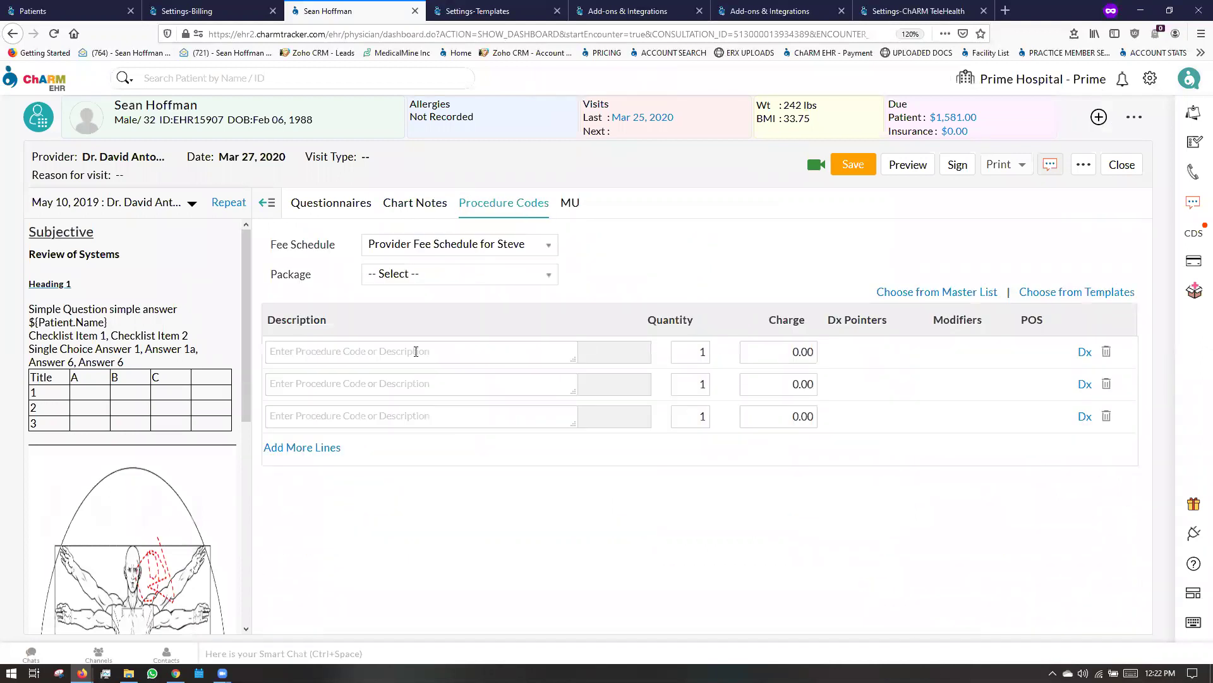
{"action": "left_click", "coordinate": [412, 356]}
{"action": "type", "text": "tel"}
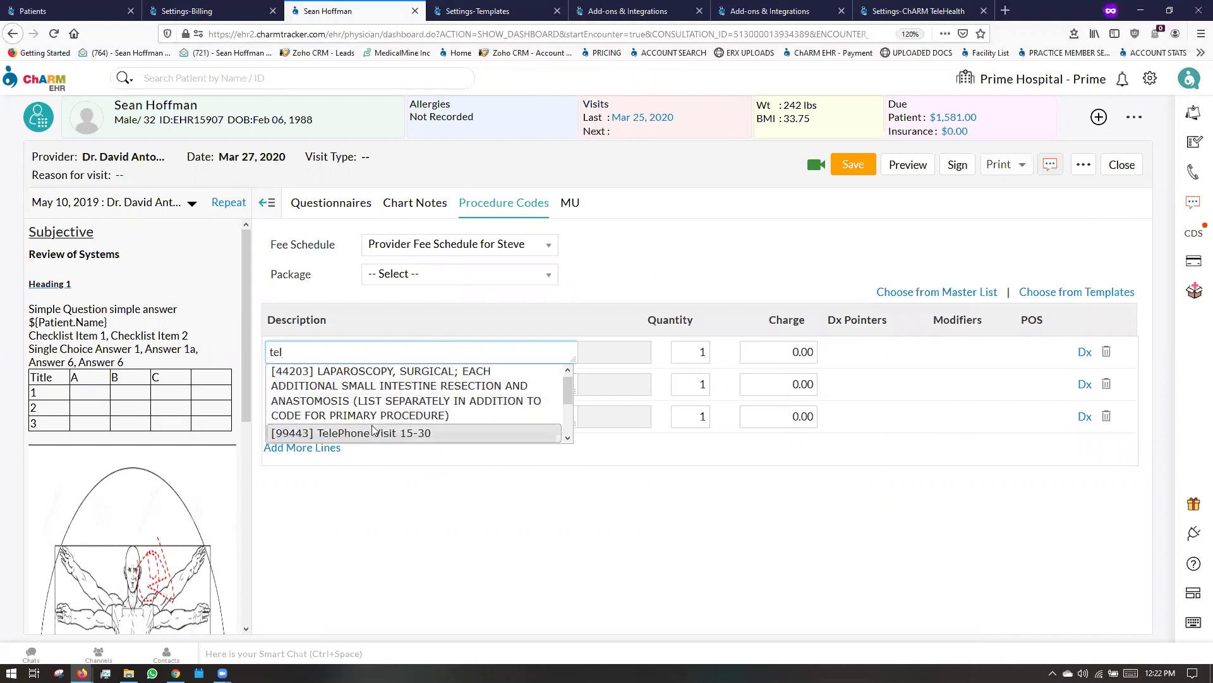
{"action": "left_click", "coordinate": [373, 433]}
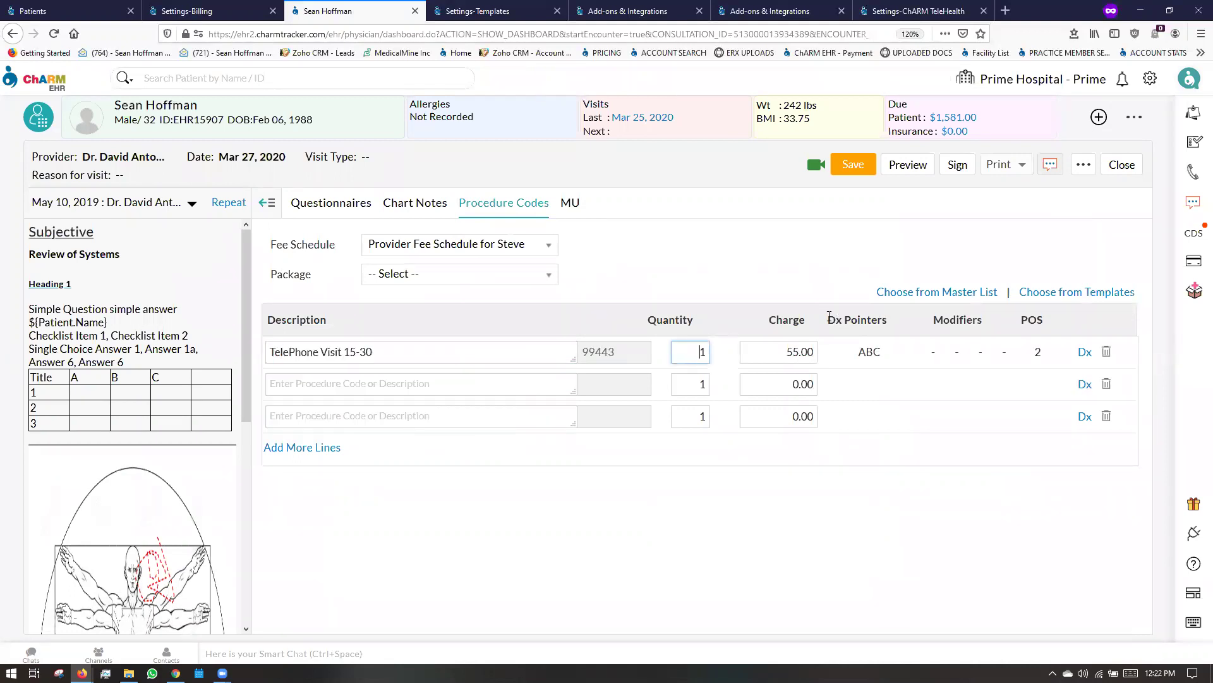
Review the telephone visit's related diagnoses and modifiers, keep the place of service at [02] Telehealth and update the procedure details
{"action": "left_click_drag", "start_coordinate": [830, 316], "coordinate": [896, 323]}
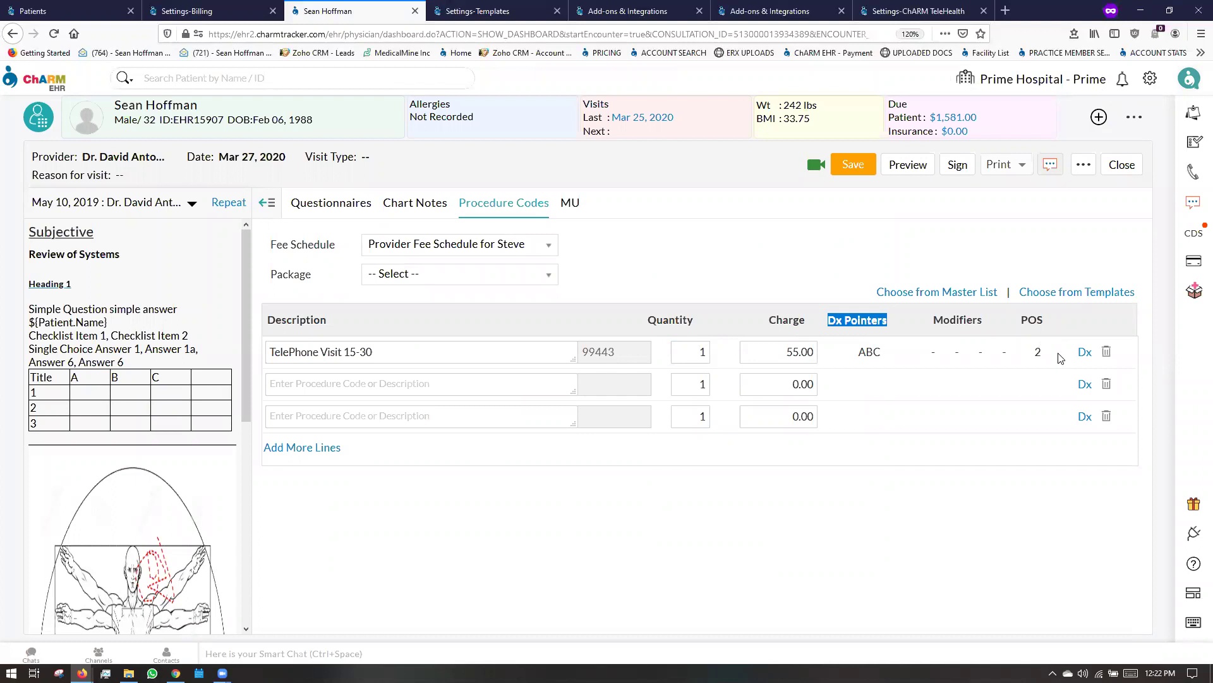
{"action": "left_click", "coordinate": [1084, 353]}
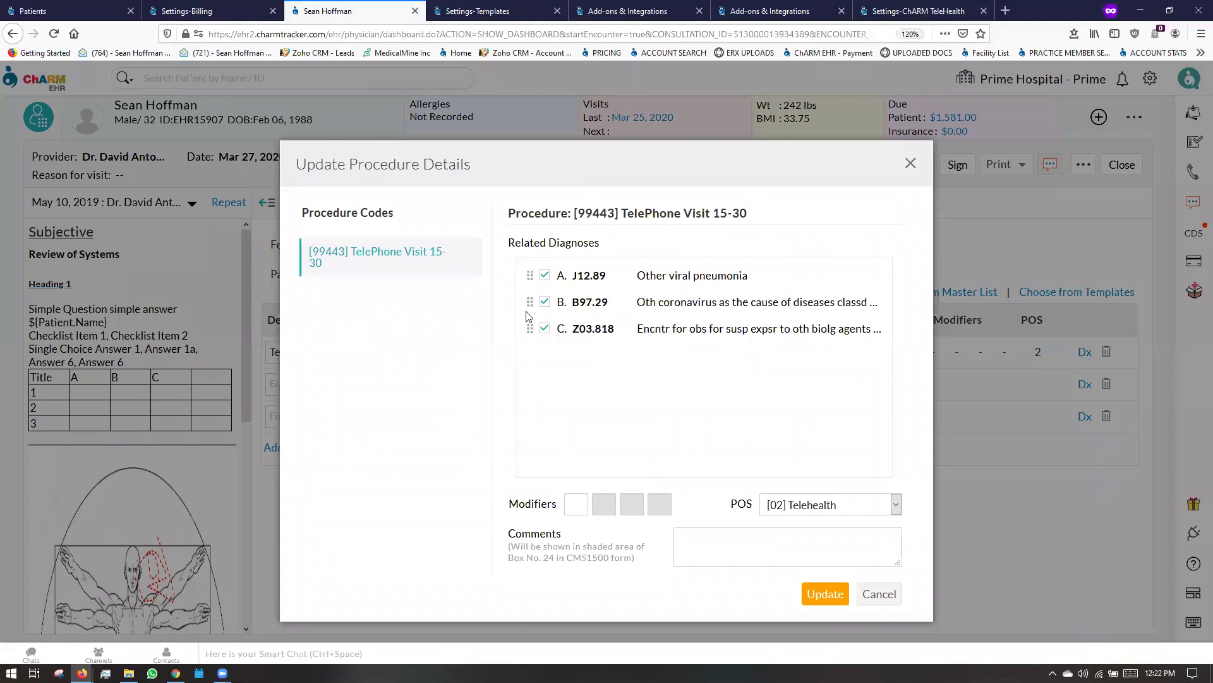
{"action": "left_click", "coordinate": [544, 303]}
{"action": "left_click", "coordinate": [571, 505]}
{"action": "left_click", "coordinate": [826, 505]}
{"action": "left_click", "coordinate": [828, 505]}
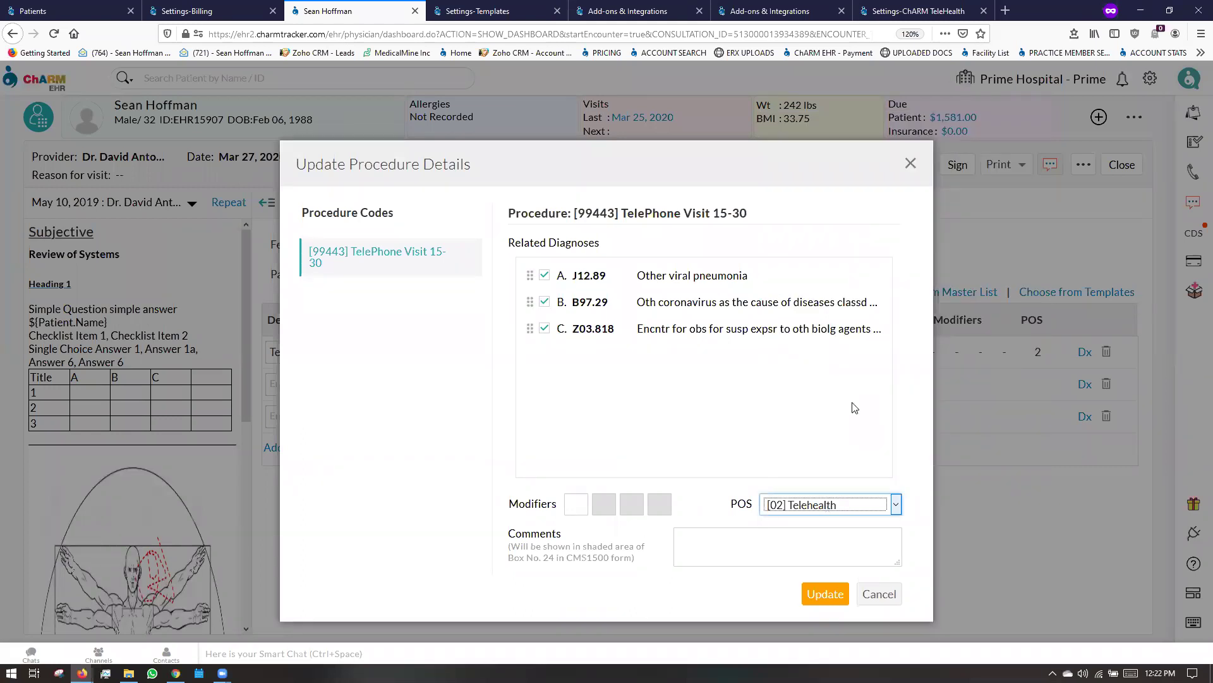
{"action": "left_click", "coordinate": [829, 589]}
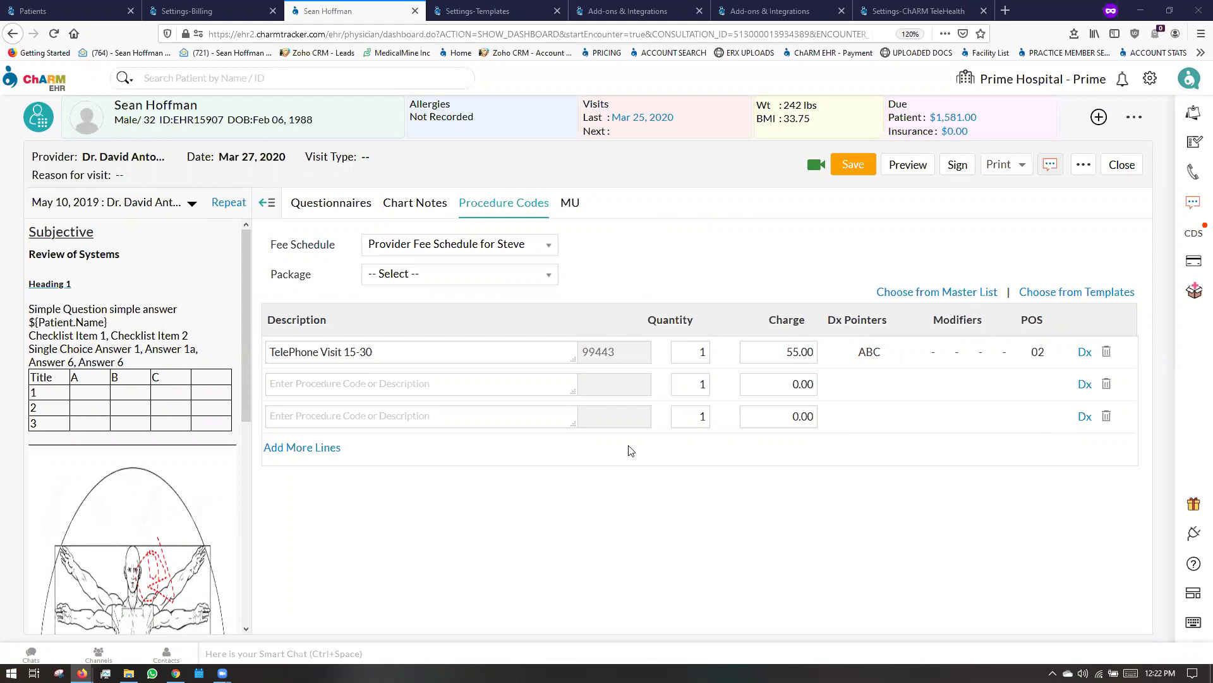
Start a new invoice for the patient's unsigned Mar 27, 2020 encounter and try to open the empty procedure line's diagnosis details
{"action": "left_click", "coordinate": [205, 9]}
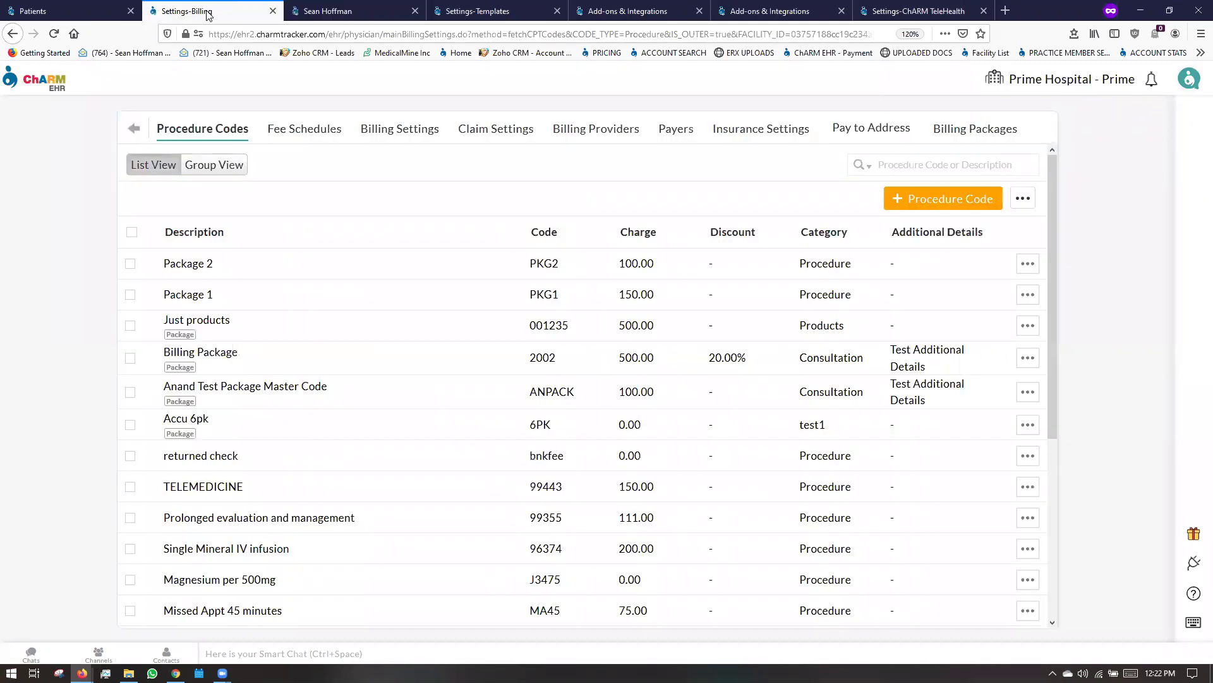
{"action": "left_click", "coordinate": [54, 15]}
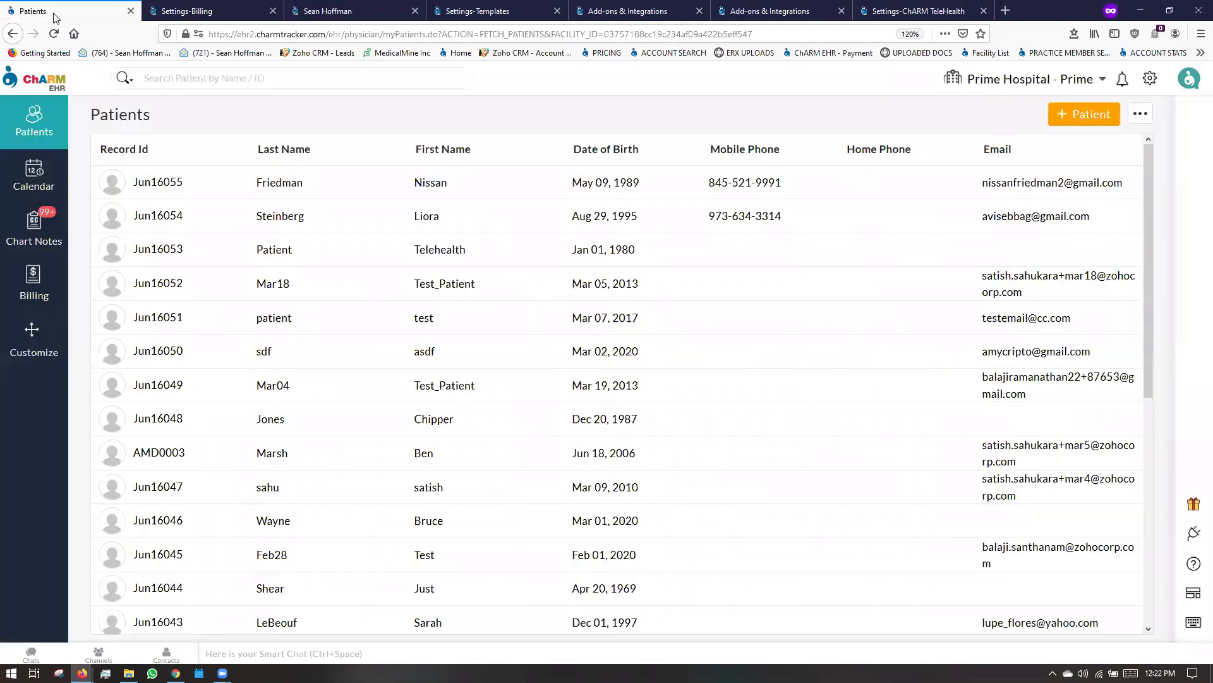
{"action": "left_click", "coordinate": [53, 288]}
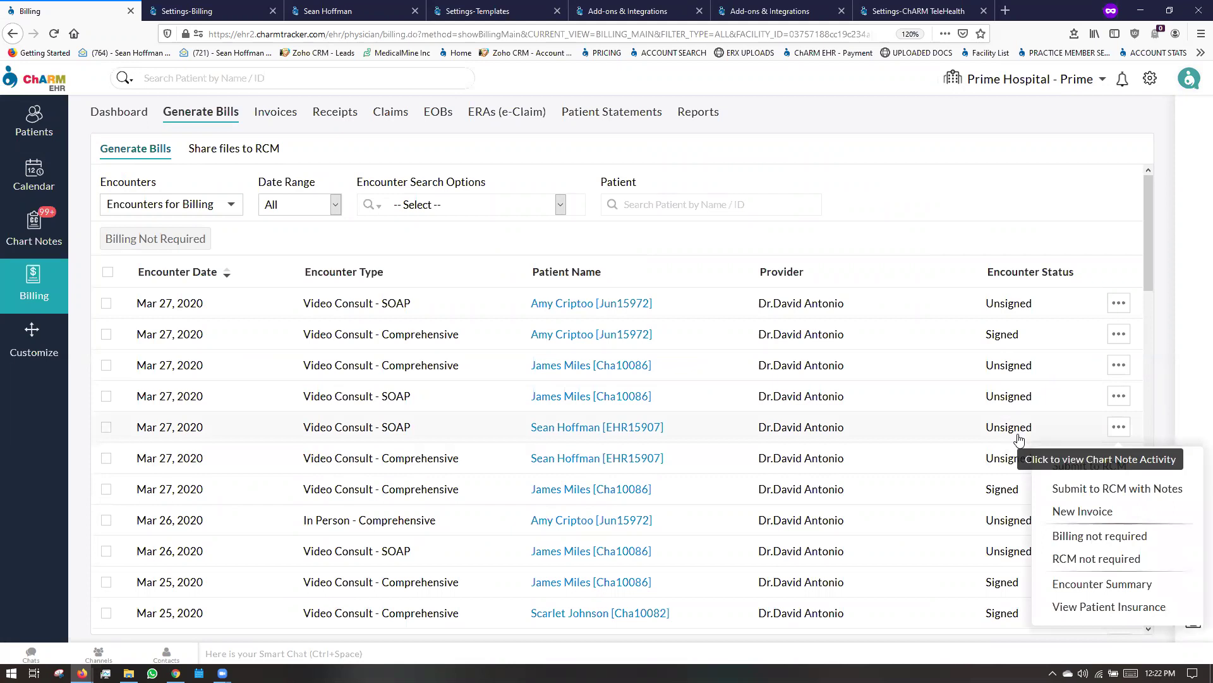
{"action": "left_click", "coordinate": [1078, 512]}
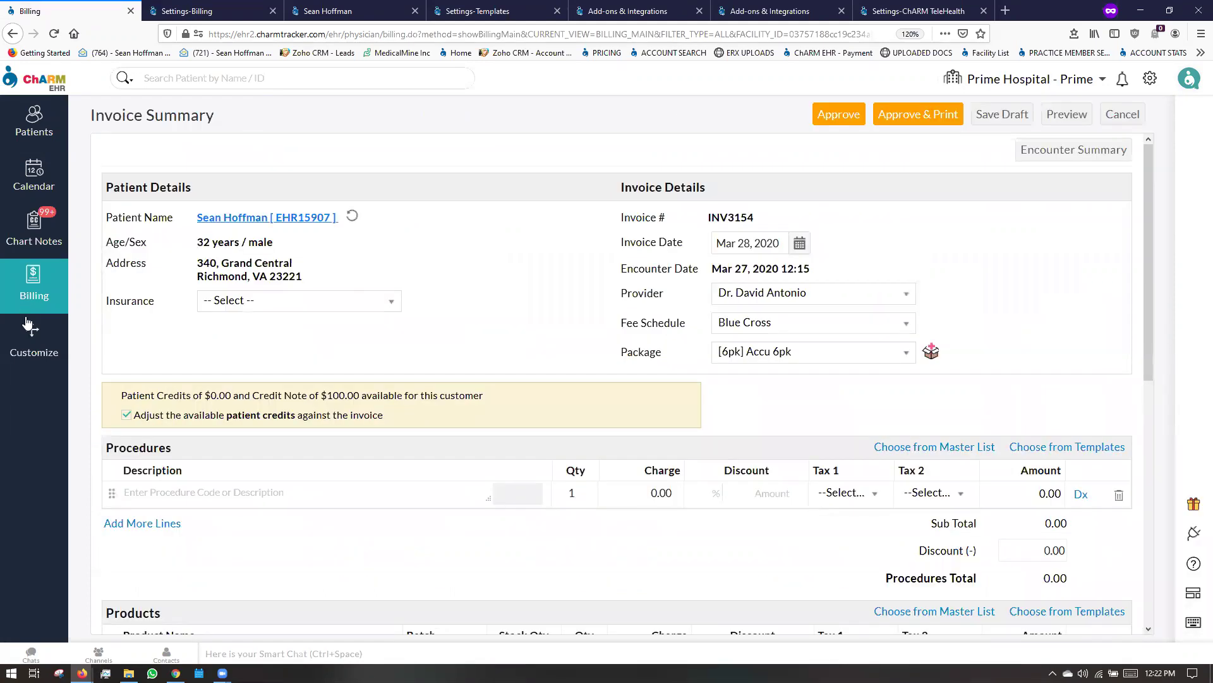
{"action": "scroll", "coordinate": [542, 502], "scroll_direction": "down", "scroll_amount": 3}
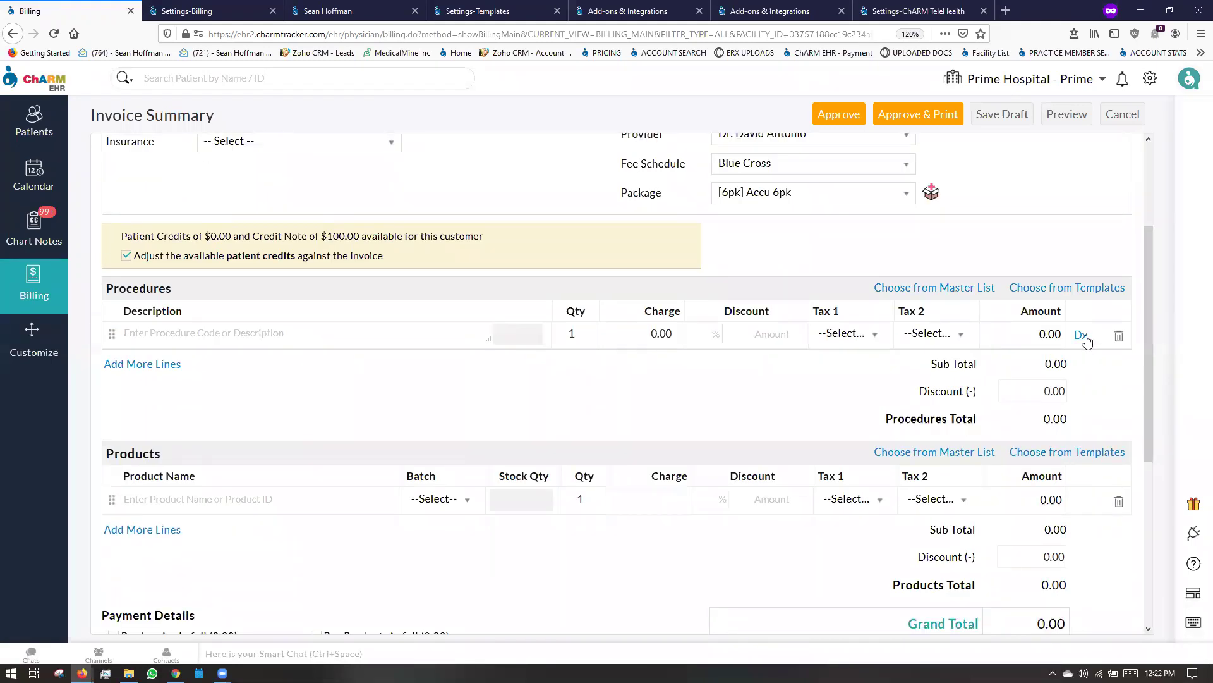
{"action": "left_click", "coordinate": [1081, 334]}
{"action": "scroll", "coordinate": [209, 364], "scroll_direction": "up", "scroll_amount": 3}
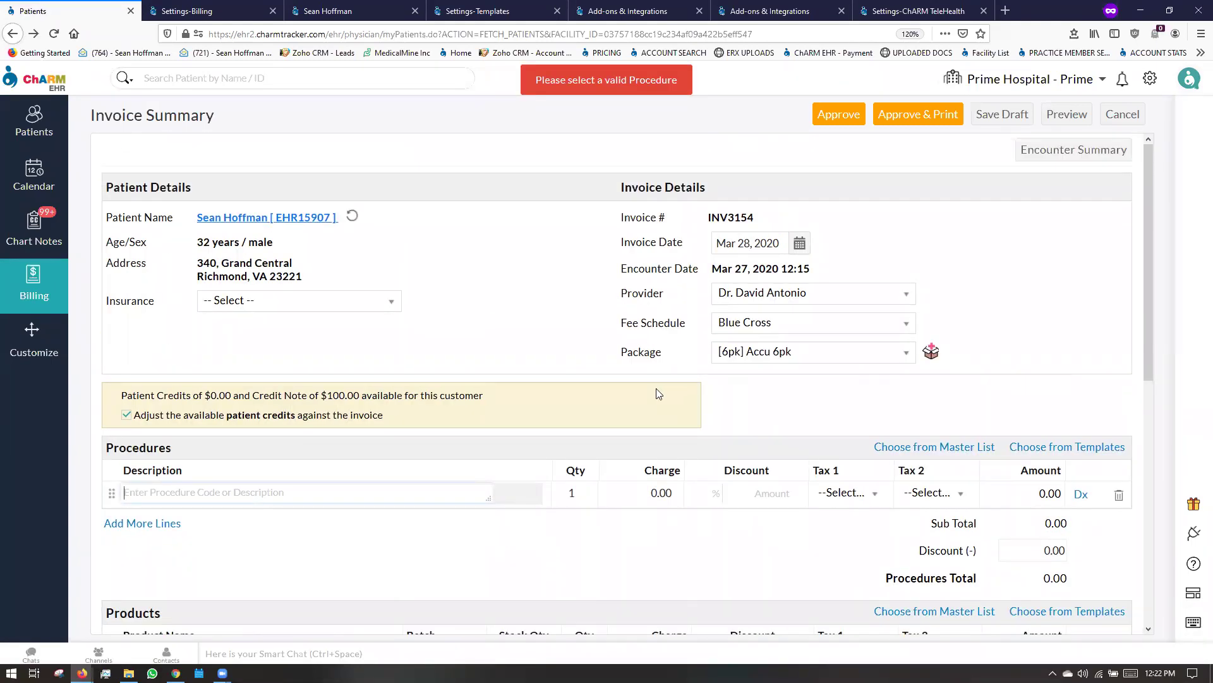
{"action": "left_click", "coordinate": [1123, 116]}
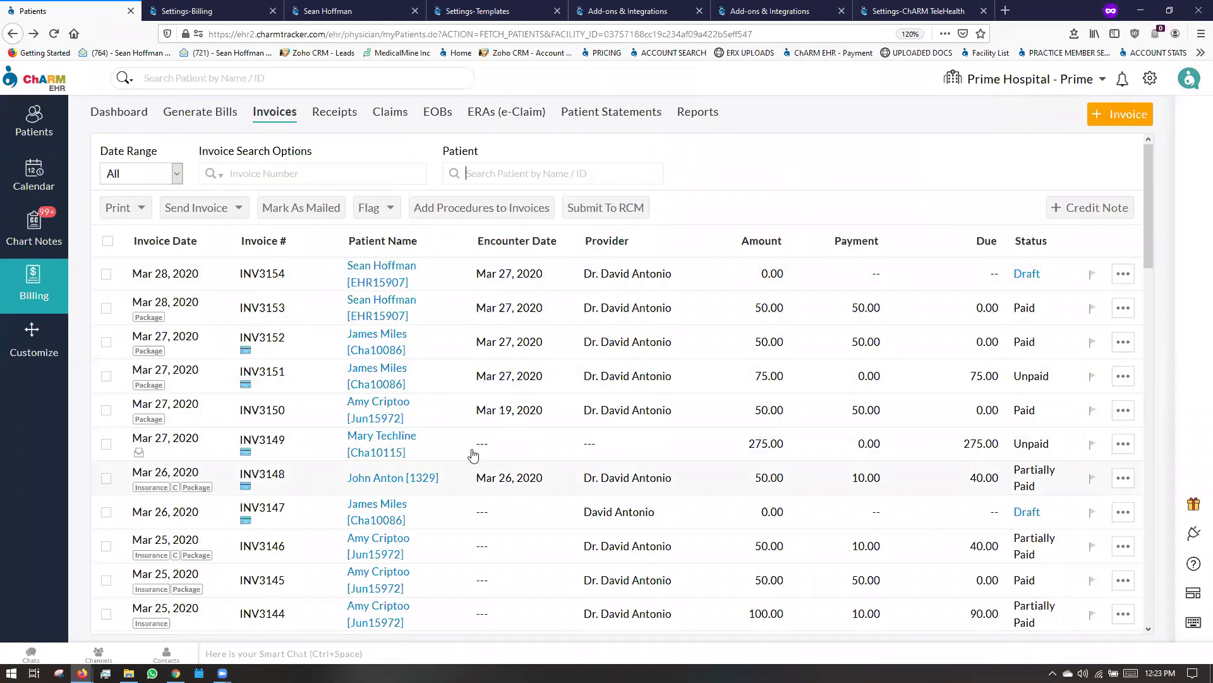
Return to the patient's encounter and try to open the chart's Billing section, saving the unsaved procedure codes
{"action": "scroll", "coordinate": [462, 442], "scroll_direction": "down", "scroll_amount": 2}
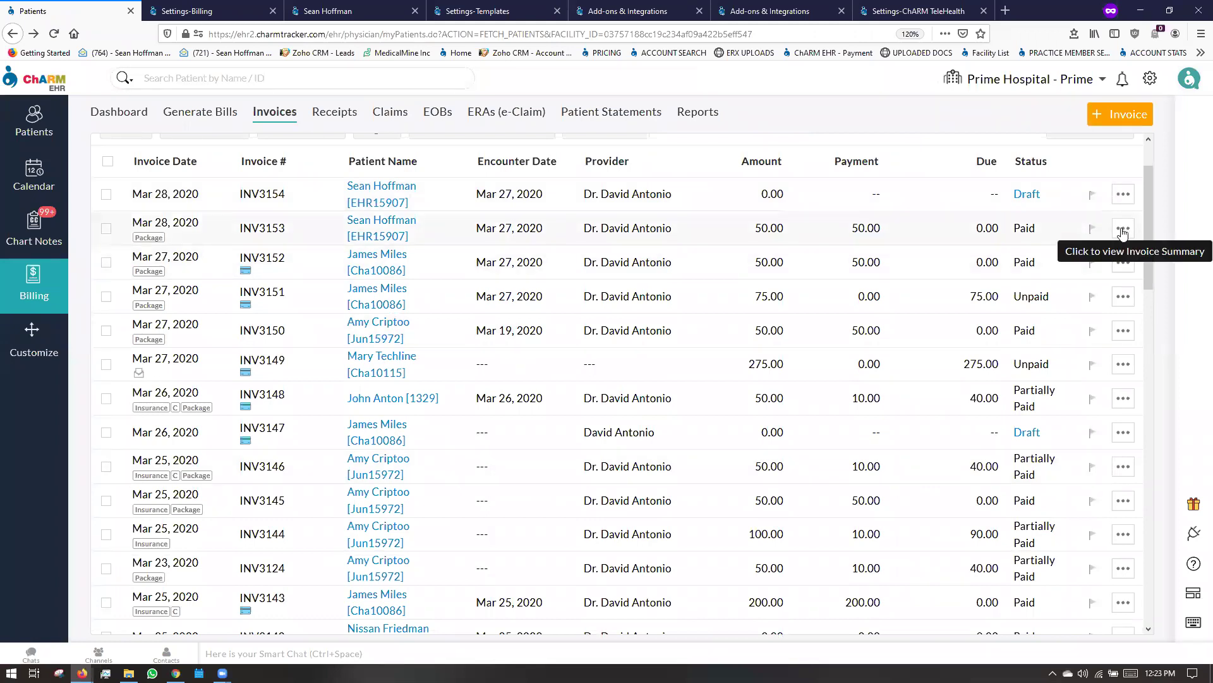
{"action": "scroll", "coordinate": [1122, 233], "scroll_direction": "up", "scroll_amount": 2}
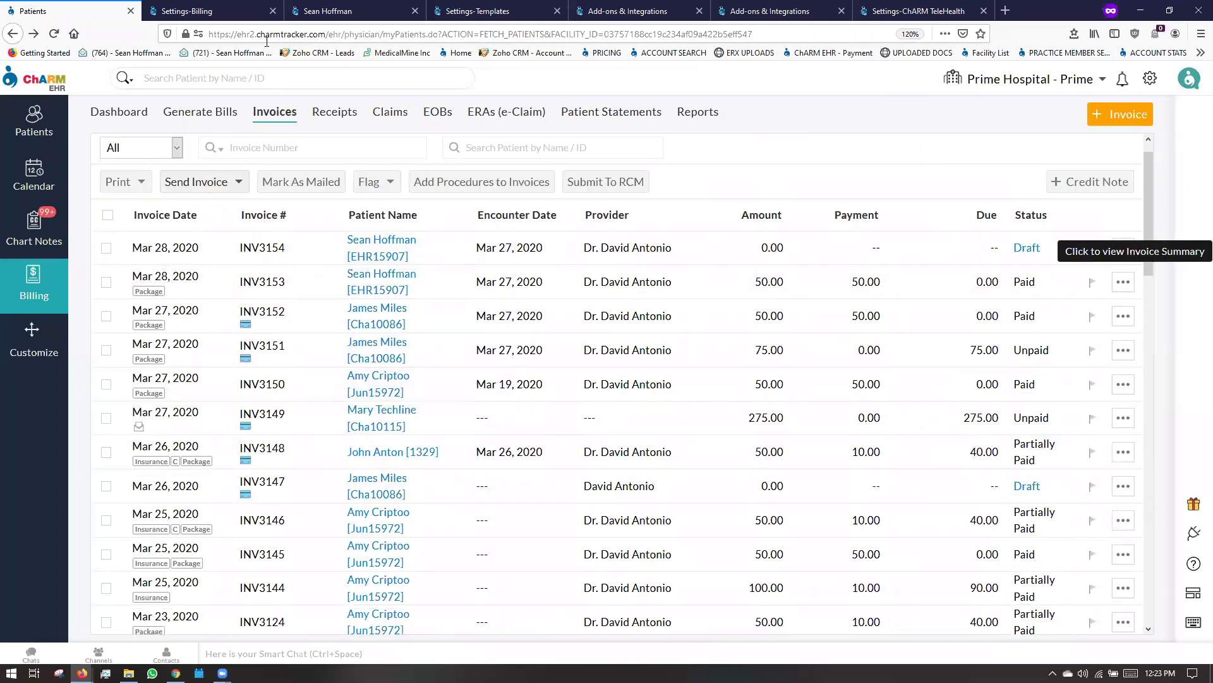
{"action": "left_click", "coordinate": [370, 11]}
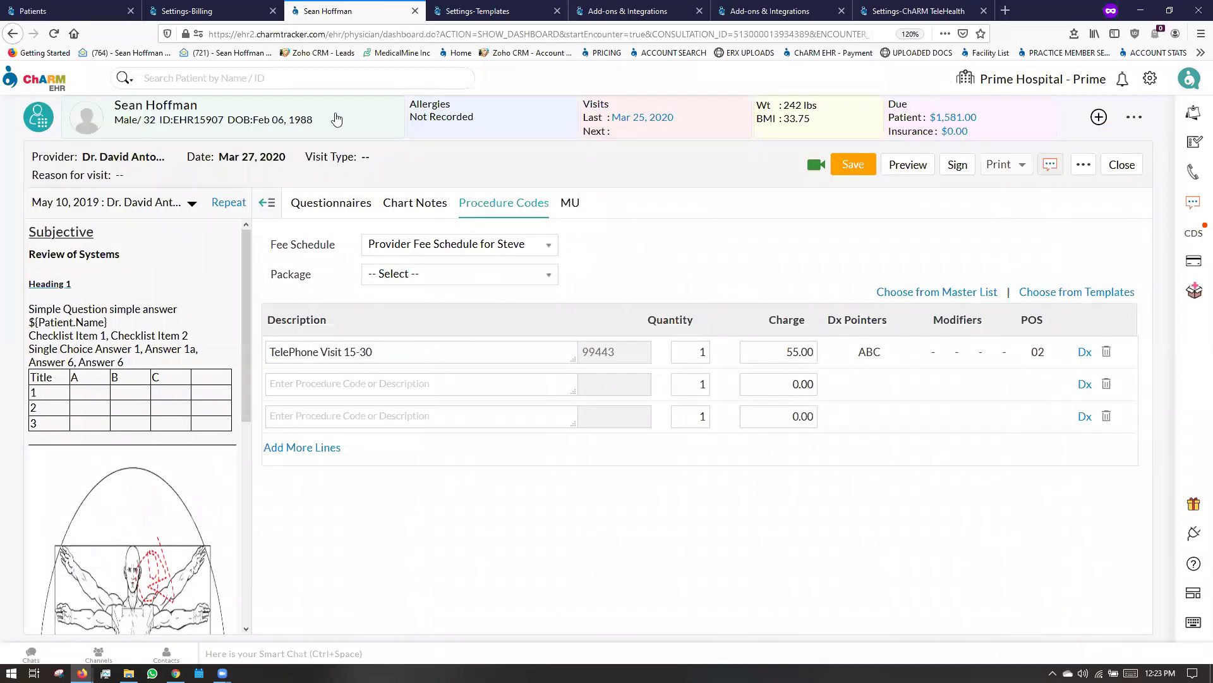
{"action": "left_click", "coordinate": [40, 126]}
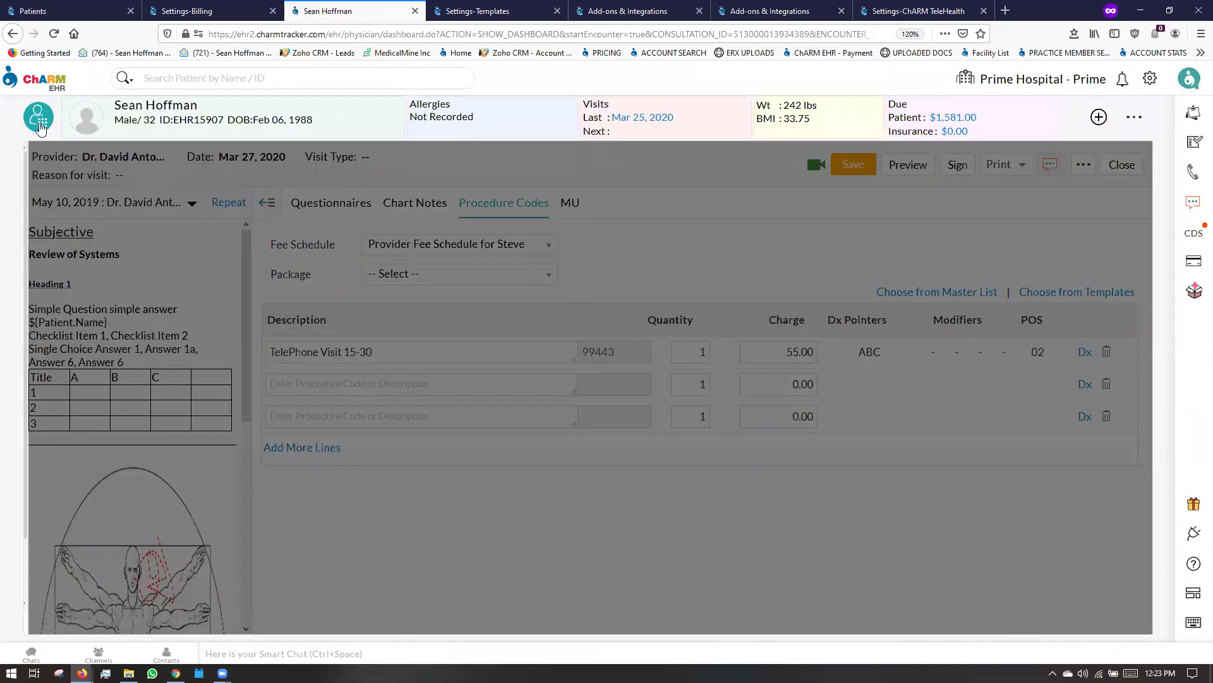
{"action": "left_click", "coordinate": [53, 282]}
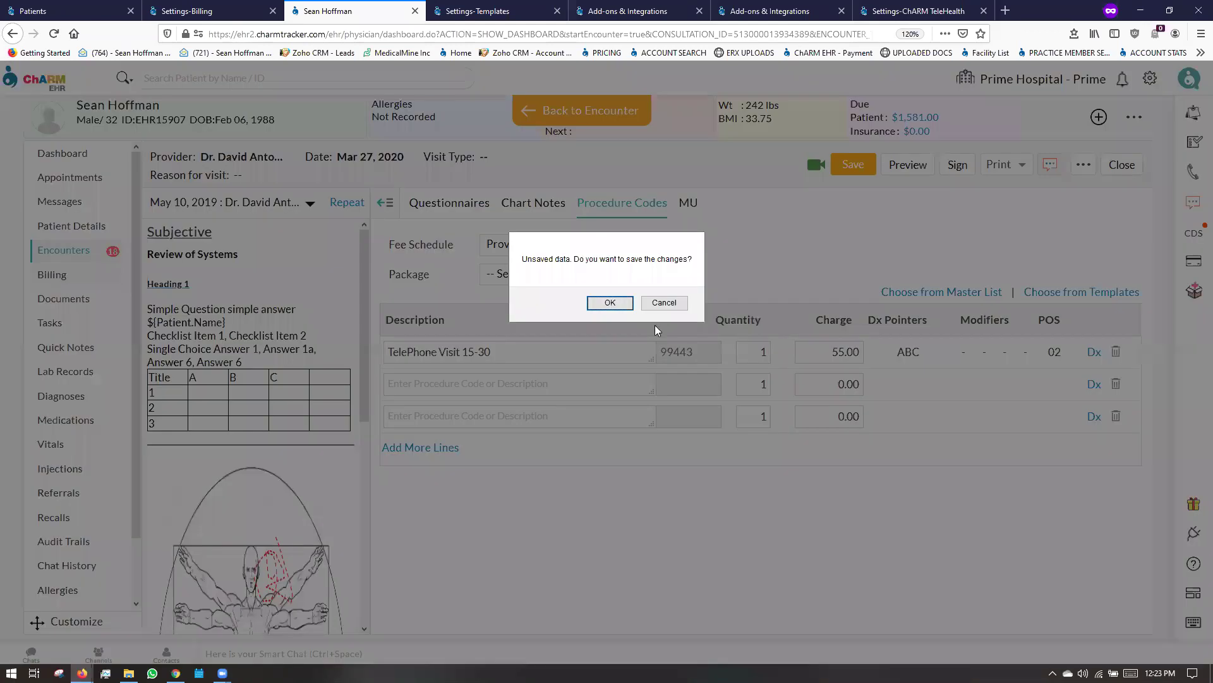
{"action": "left_click", "coordinate": [610, 303]}
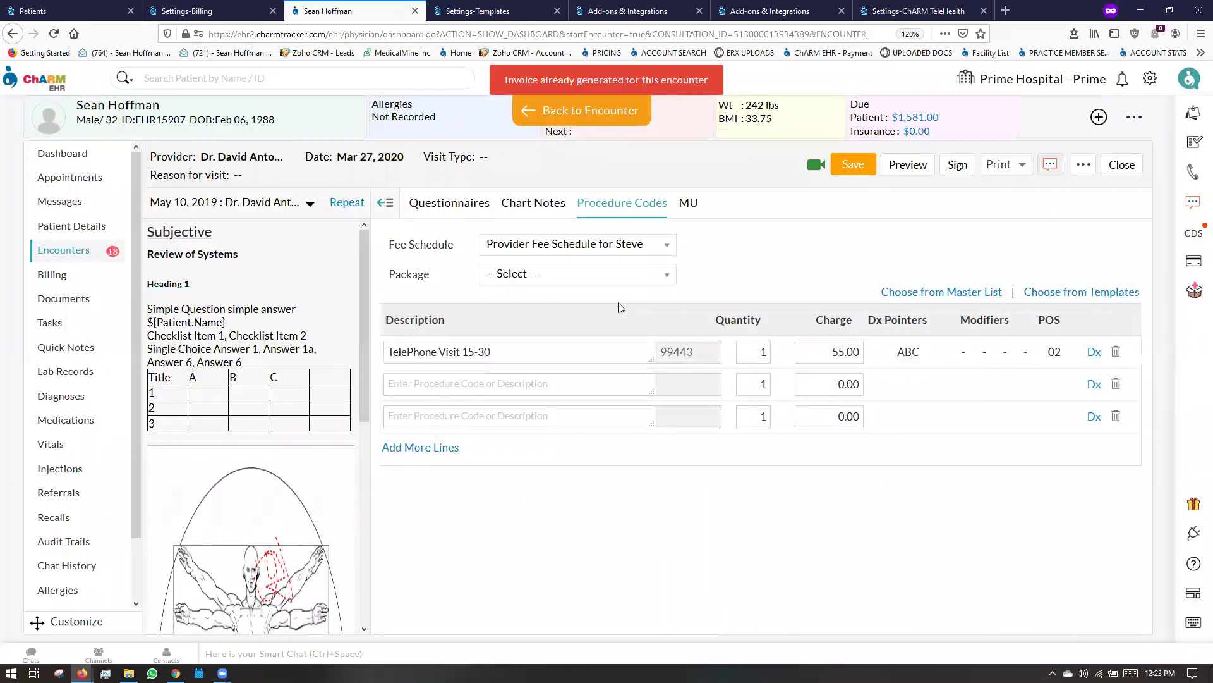
Open the paid Mar 28, 2020 package invoice for editing and review the 99241 procedure's related diagnoses, modifiers and place of service
{"action": "left_click", "coordinate": [171, 14]}
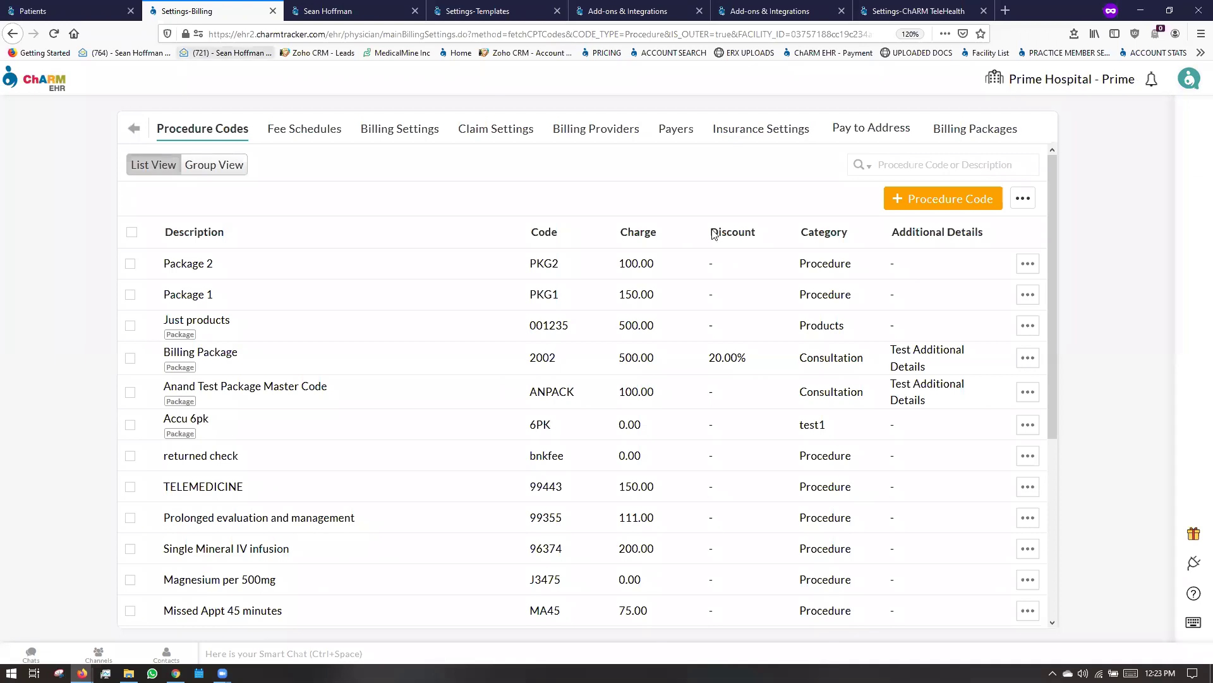
{"action": "left_click", "coordinate": [53, 13]}
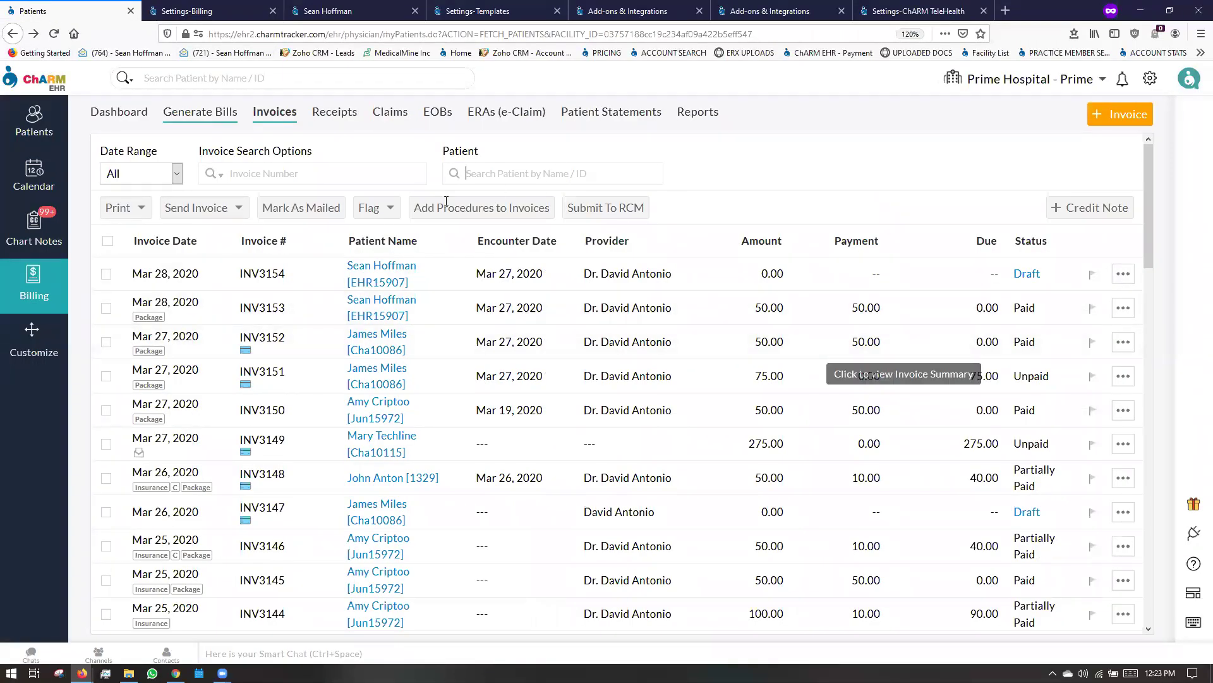
{"action": "left_click", "coordinate": [1122, 310]}
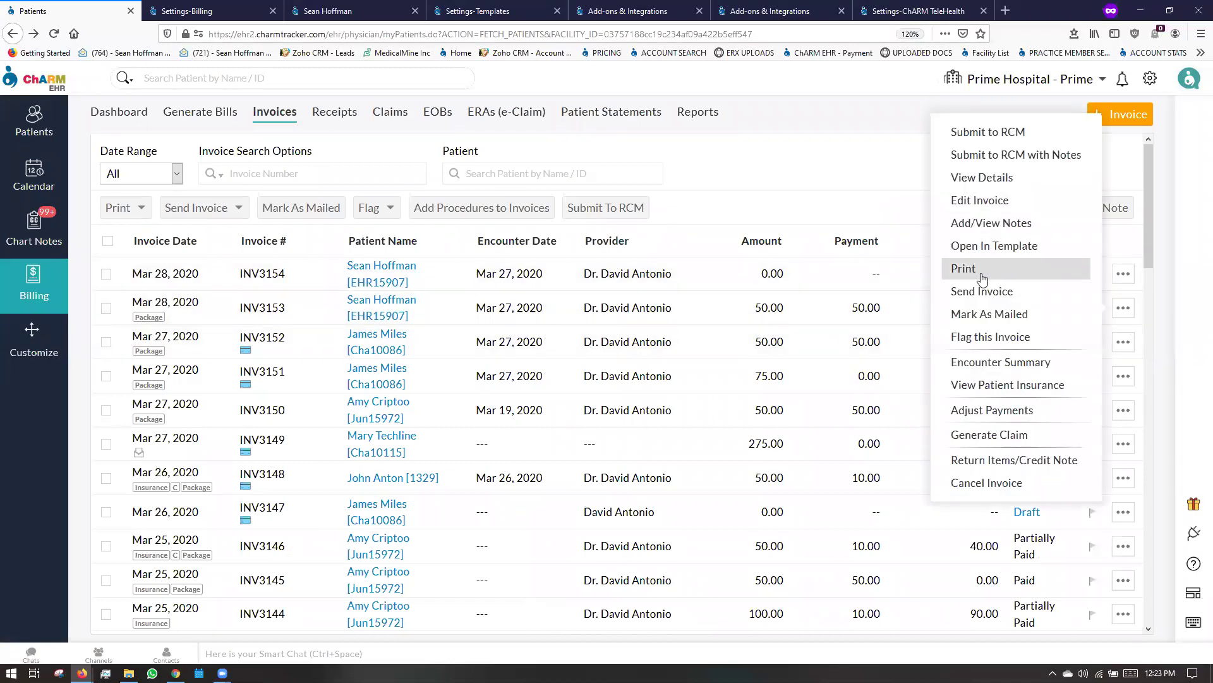
{"action": "left_click", "coordinate": [974, 201]}
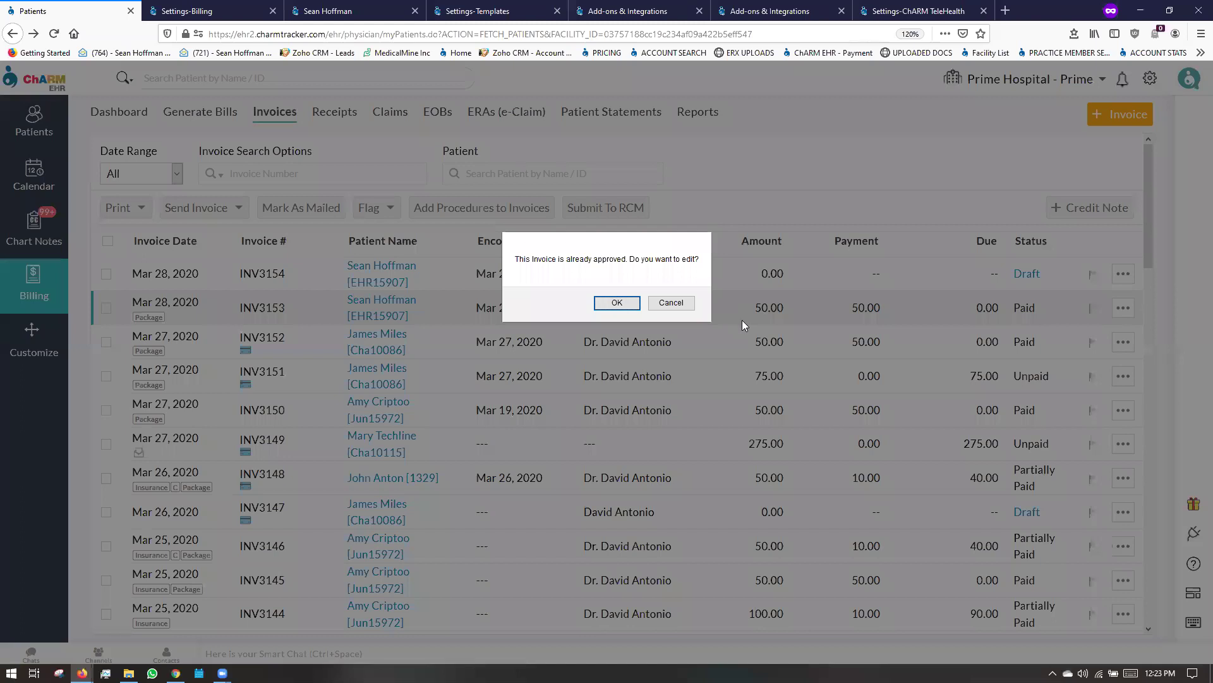
{"action": "left_click", "coordinate": [625, 305]}
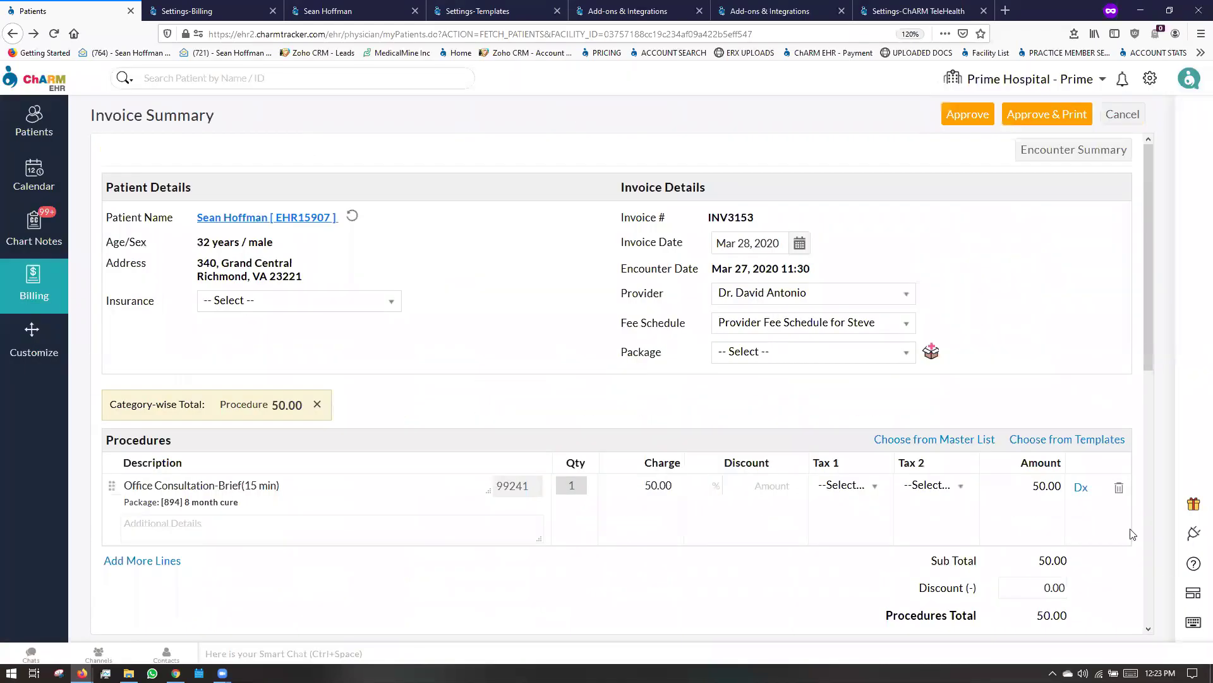
{"action": "left_click", "coordinate": [1080, 487]}
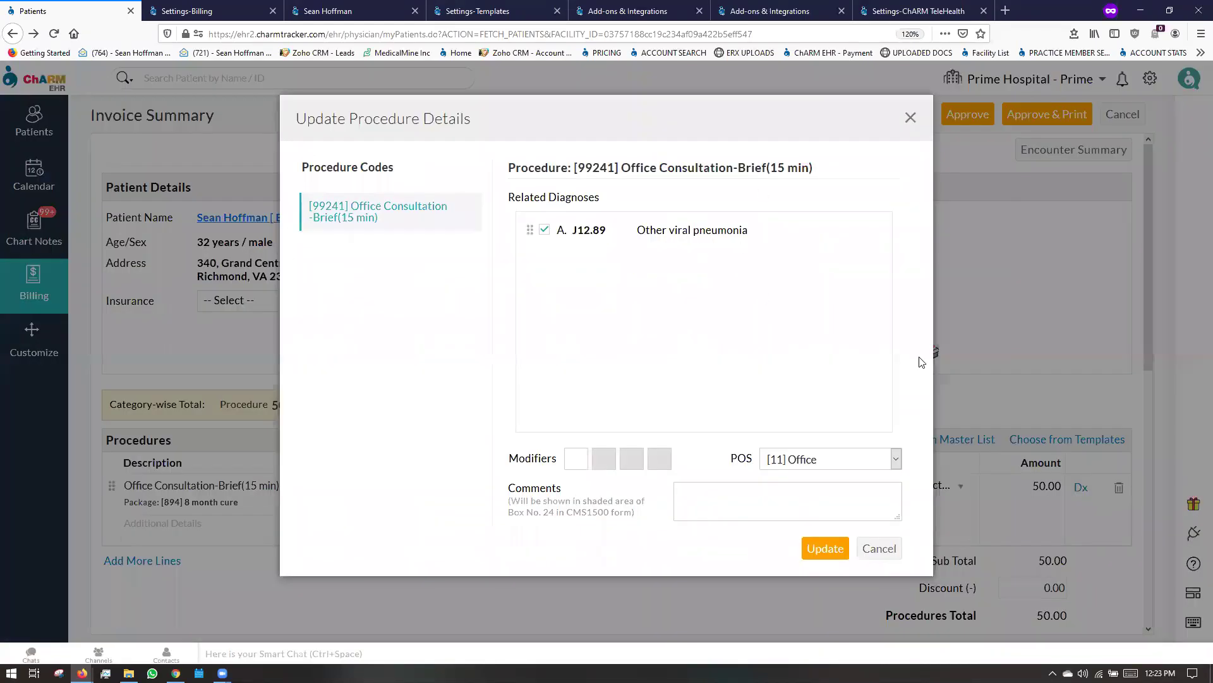
{"action": "key", "text": "Escape"}
Add more procedure lines to the open invoice, then cancel the invoice edit
{"action": "scroll", "coordinate": [171, 548], "scroll_direction": "down", "scroll_amount": 3}
{"action": "left_click", "coordinate": [142, 400]}
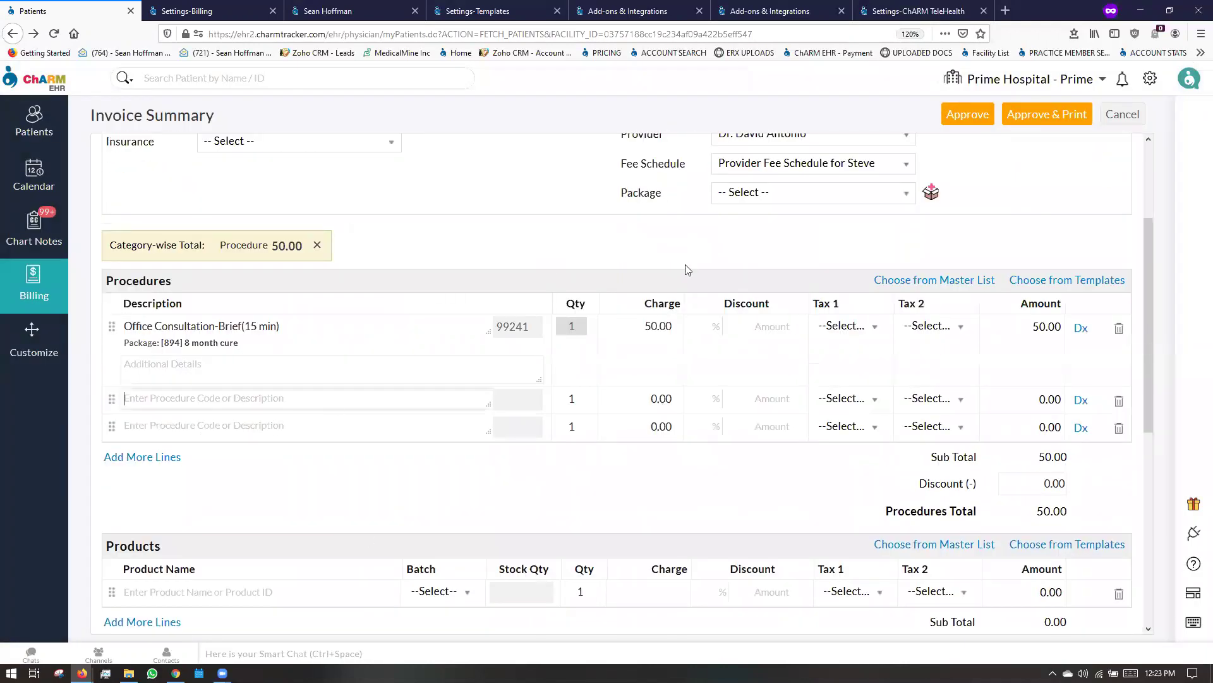
{"action": "scroll", "coordinate": [662, 326], "scroll_direction": "up", "scroll_amount": 3}
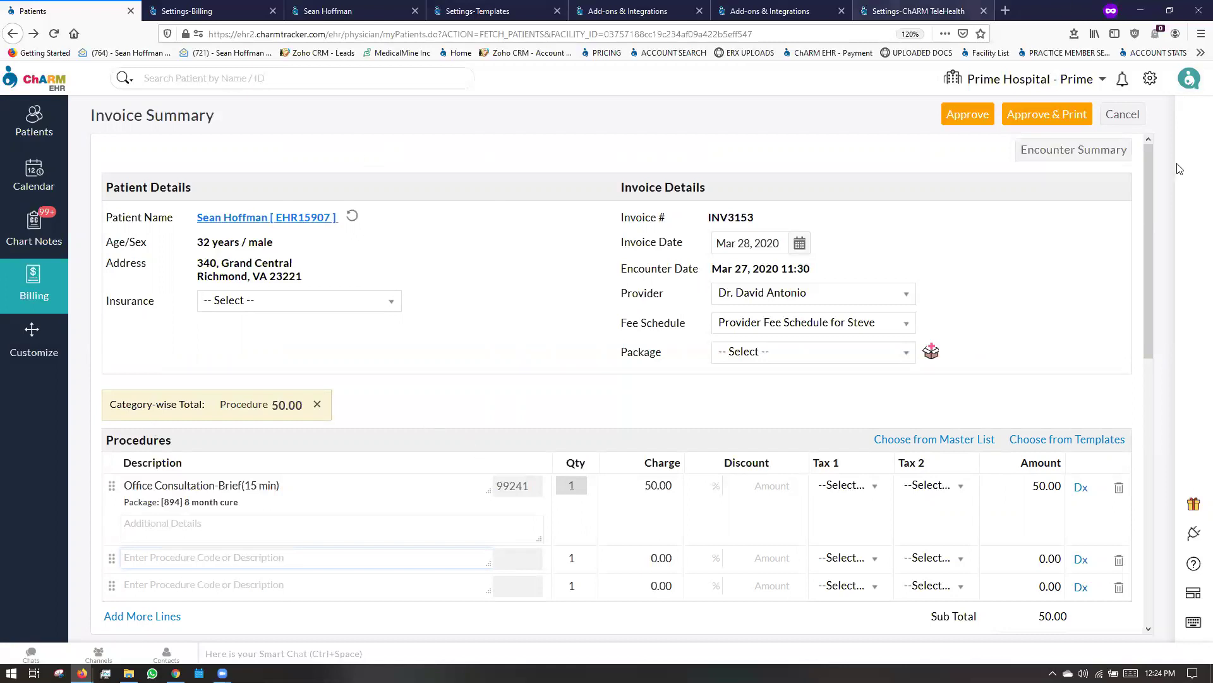
{"action": "left_click", "coordinate": [1123, 114]}
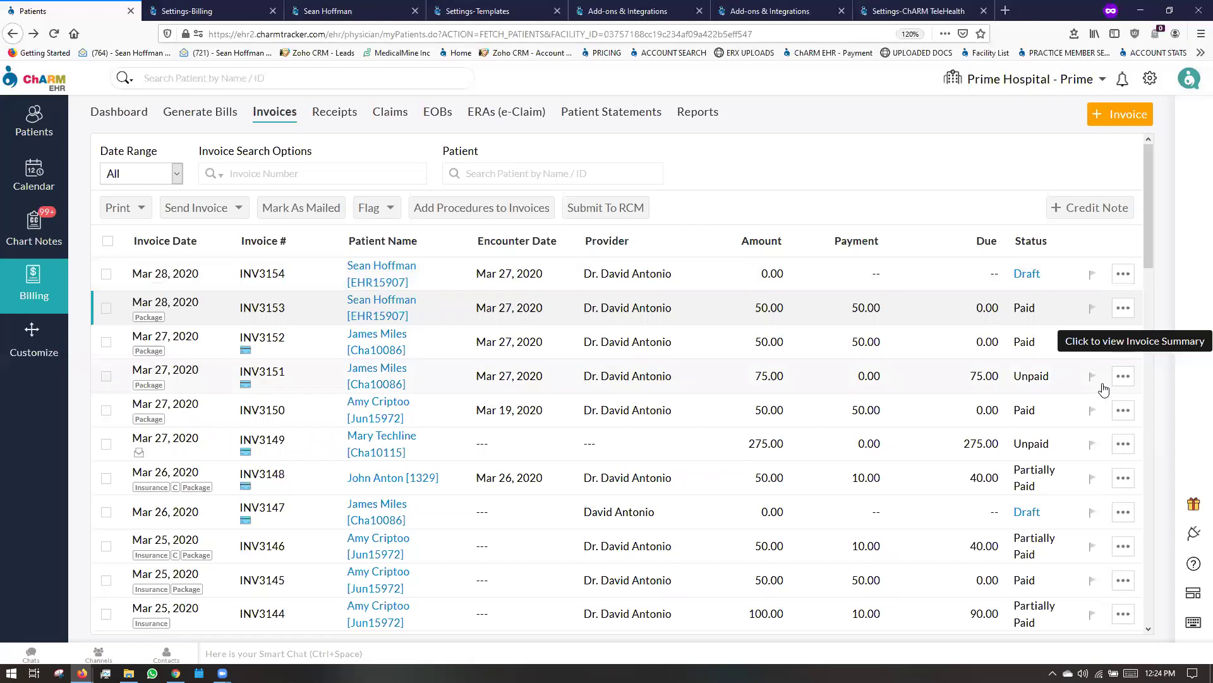
Select the paid Mar 27, 2020 invoice from the top of that date's entries, choose sending to email and review the PatientResp Notes message
{"action": "left_click", "coordinate": [106, 342]}
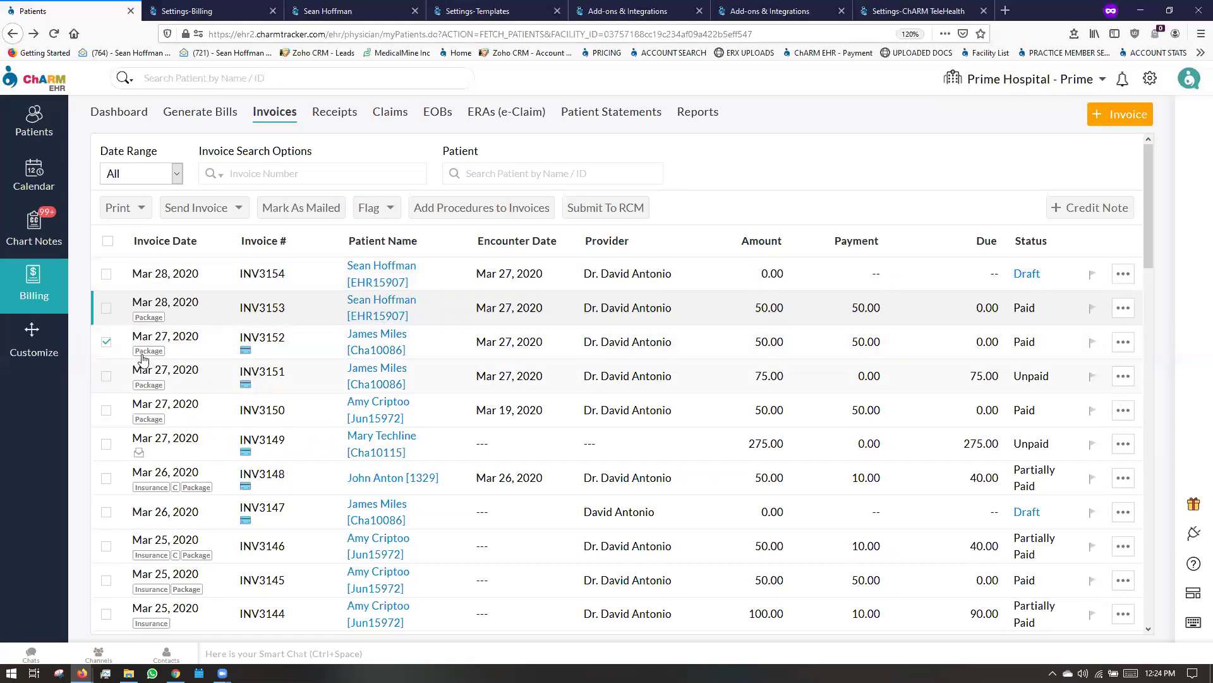
{"action": "left_click", "coordinate": [230, 210]}
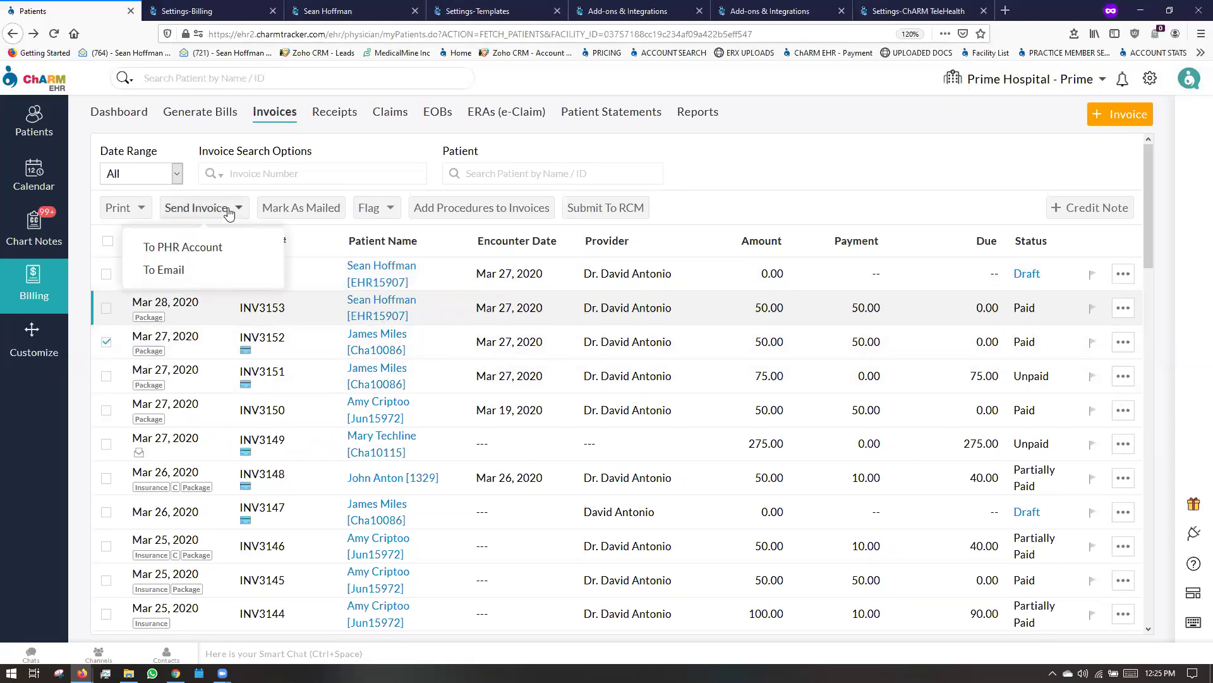
{"action": "left_click", "coordinate": [214, 269]}
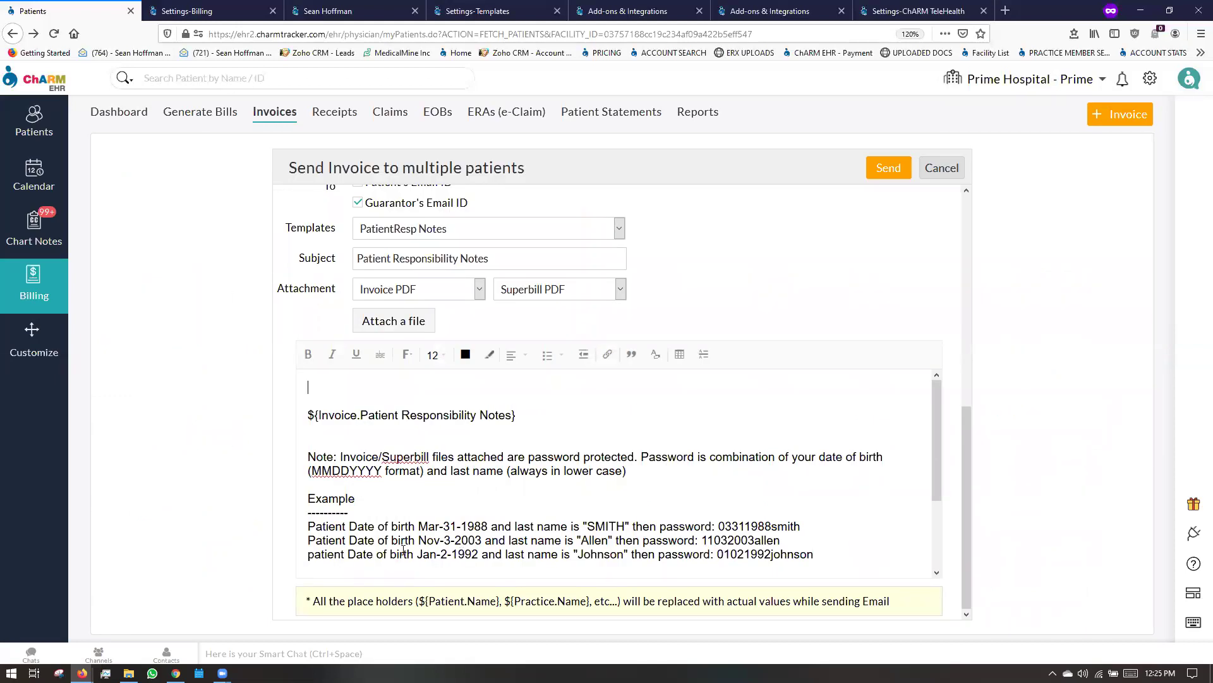
{"action": "scroll", "coordinate": [456, 567], "scroll_direction": "up", "scroll_amount": 5}
{"action": "scroll", "coordinate": [514, 574], "scroll_direction": "down", "scroll_amount": 5}
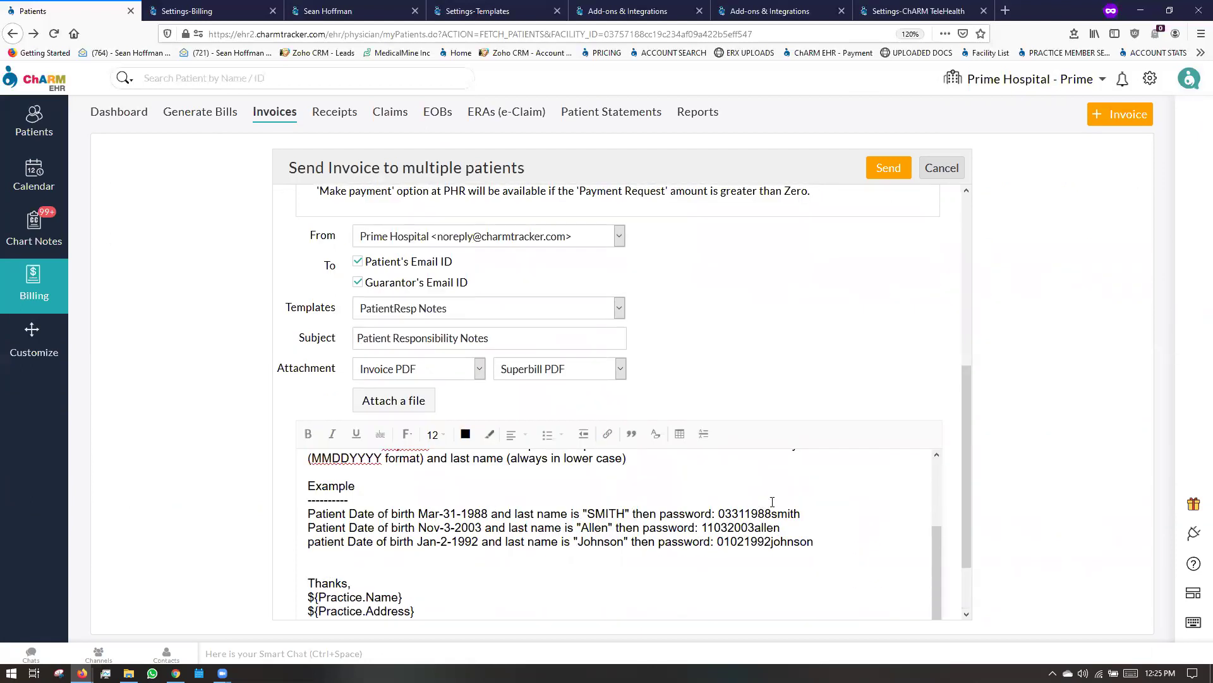
{"action": "scroll", "coordinate": [535, 436], "scroll_direction": "up", "scroll_amount": 5}
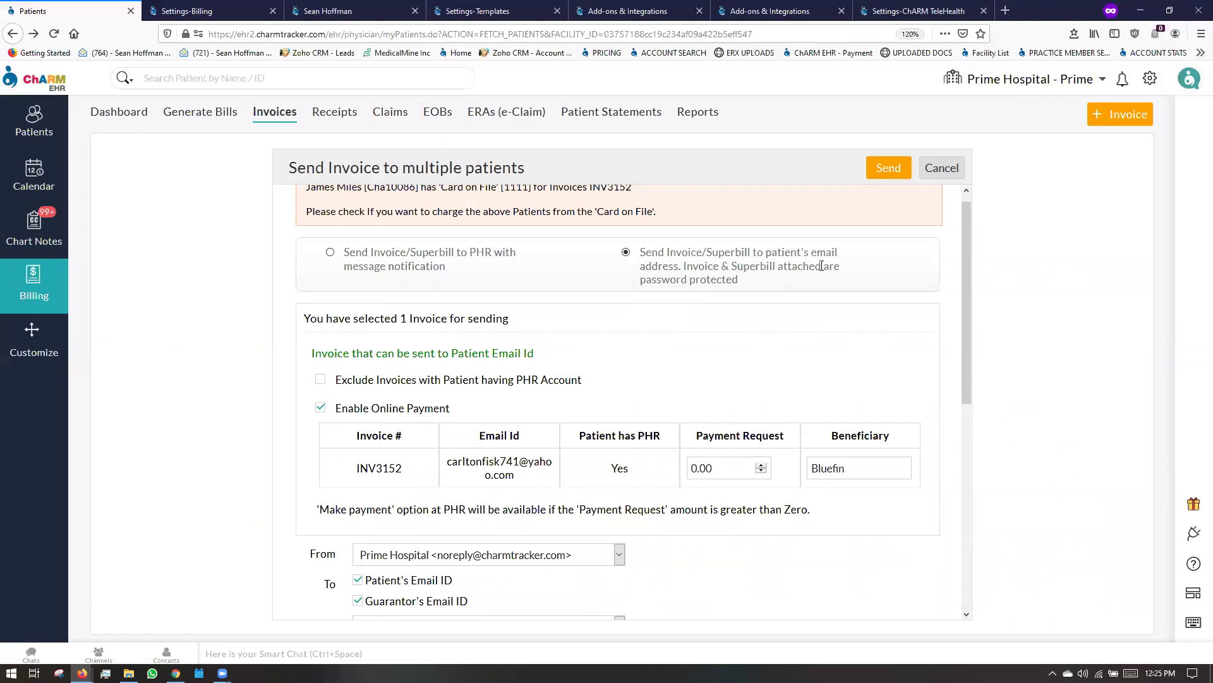
Point out Enable Online Payment, switch delivery to PHR with message notification, and highlight the Allow payment through PHR option
{"action": "left_click_drag", "start_coordinate": [335, 409], "coordinate": [456, 415]}
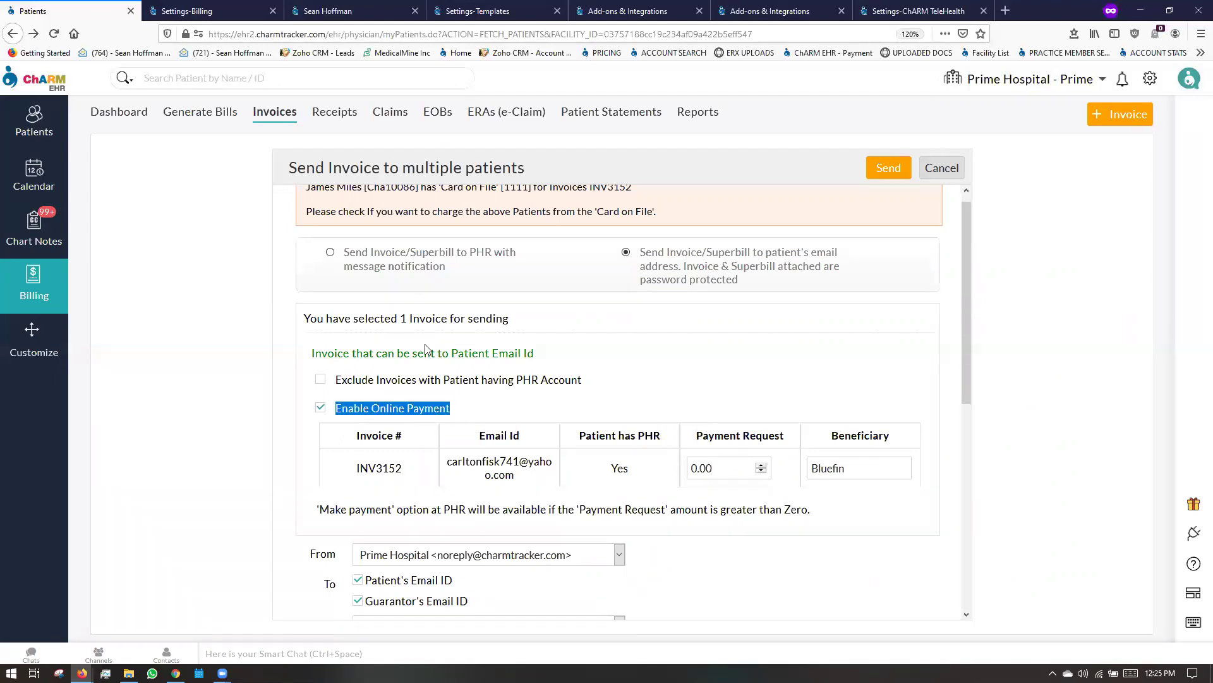
{"action": "left_click", "coordinate": [331, 253]}
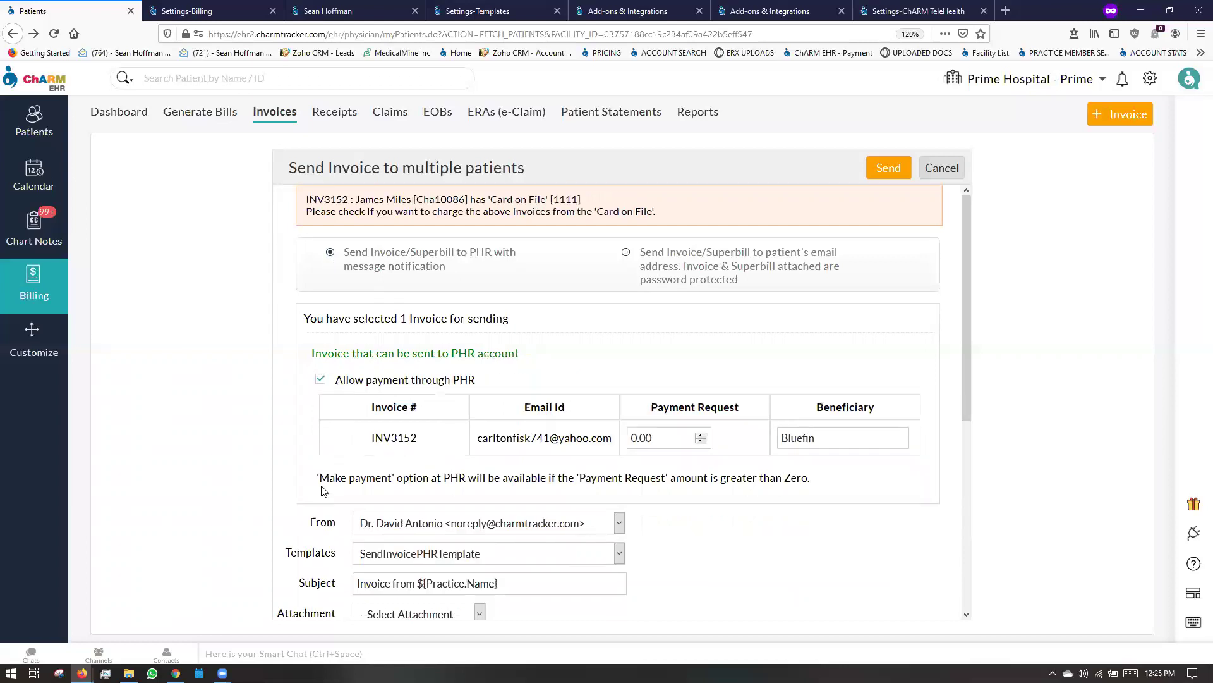
{"action": "left_click_drag", "start_coordinate": [336, 380], "coordinate": [483, 379]}
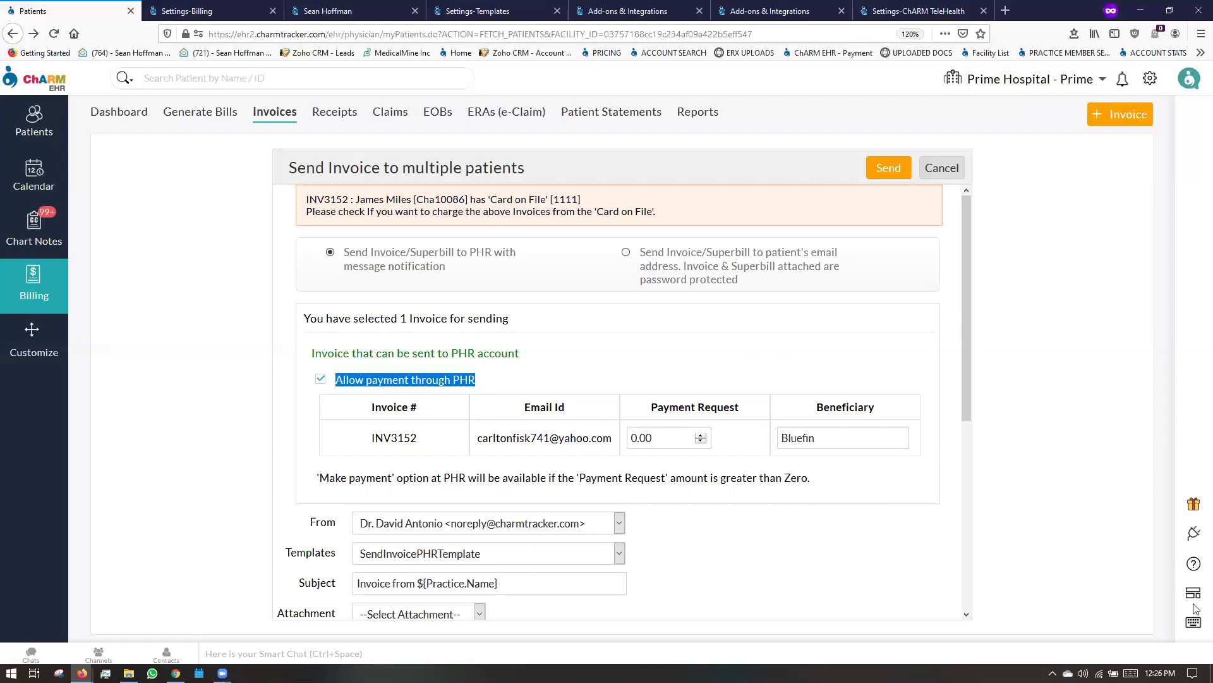
View the Support request form, highlight its recipient address and close the form
{"action": "left_click", "coordinate": [1194, 564]}
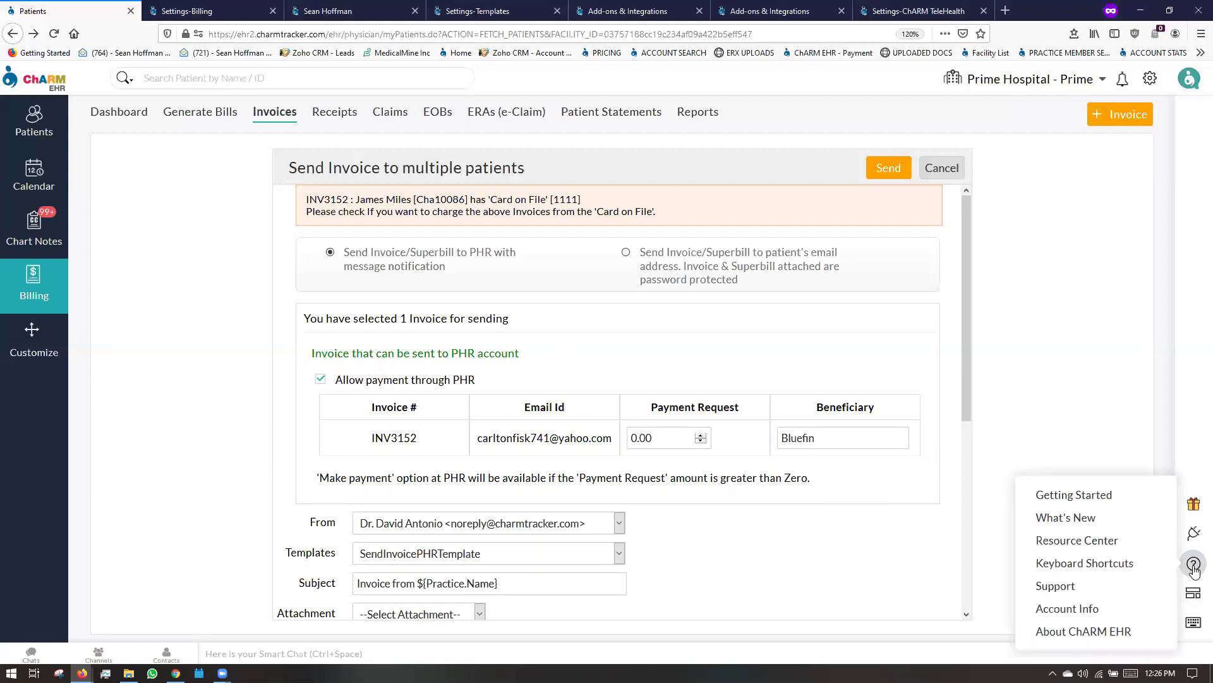
{"action": "left_click", "coordinate": [1075, 584]}
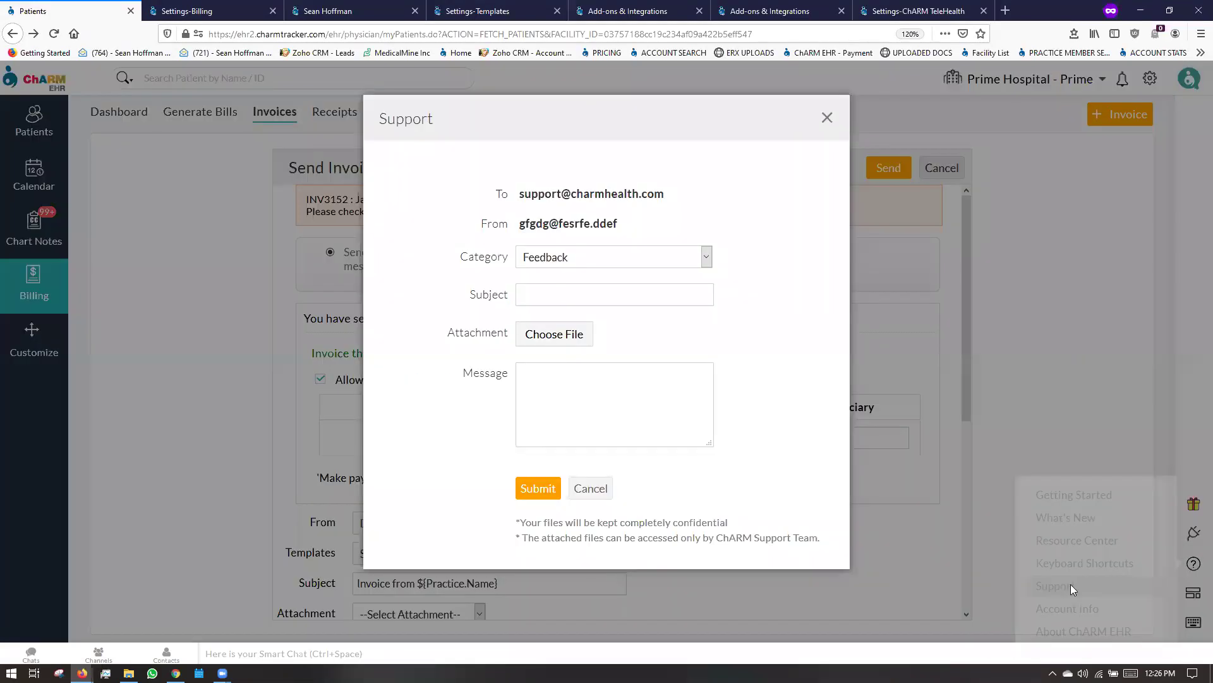
{"action": "left_click_drag", "start_coordinate": [522, 200], "coordinate": [695, 209]}
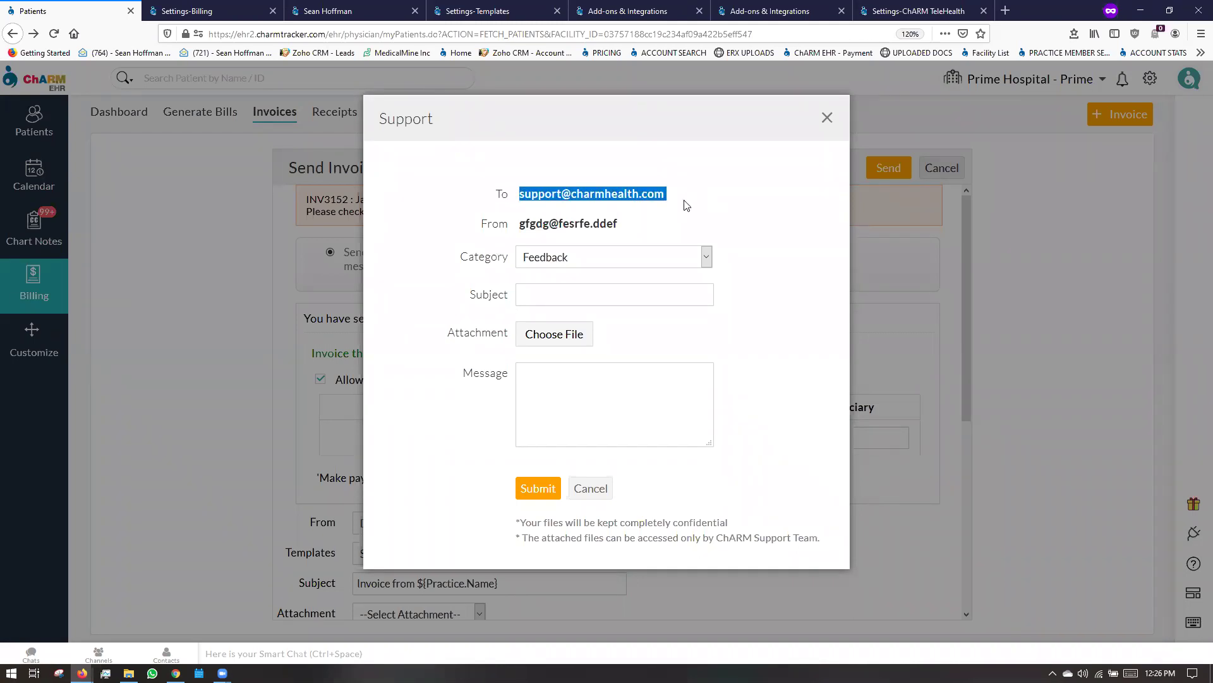
{"action": "left_click", "coordinate": [828, 120]}
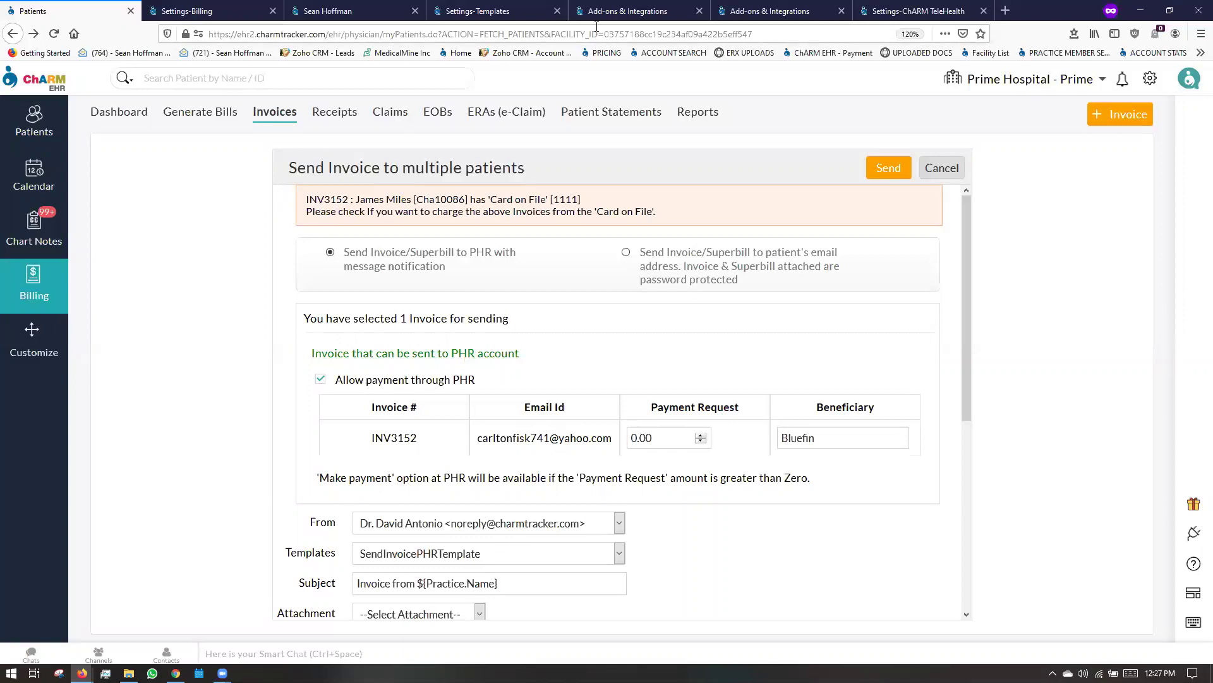
Bring up the ChARM EHR Pricing page on charmhealth.com to compare the Free, Encounter and Provider plans
{"action": "left_click", "coordinate": [788, 14]}
{"action": "left_click", "coordinate": [229, 248]}
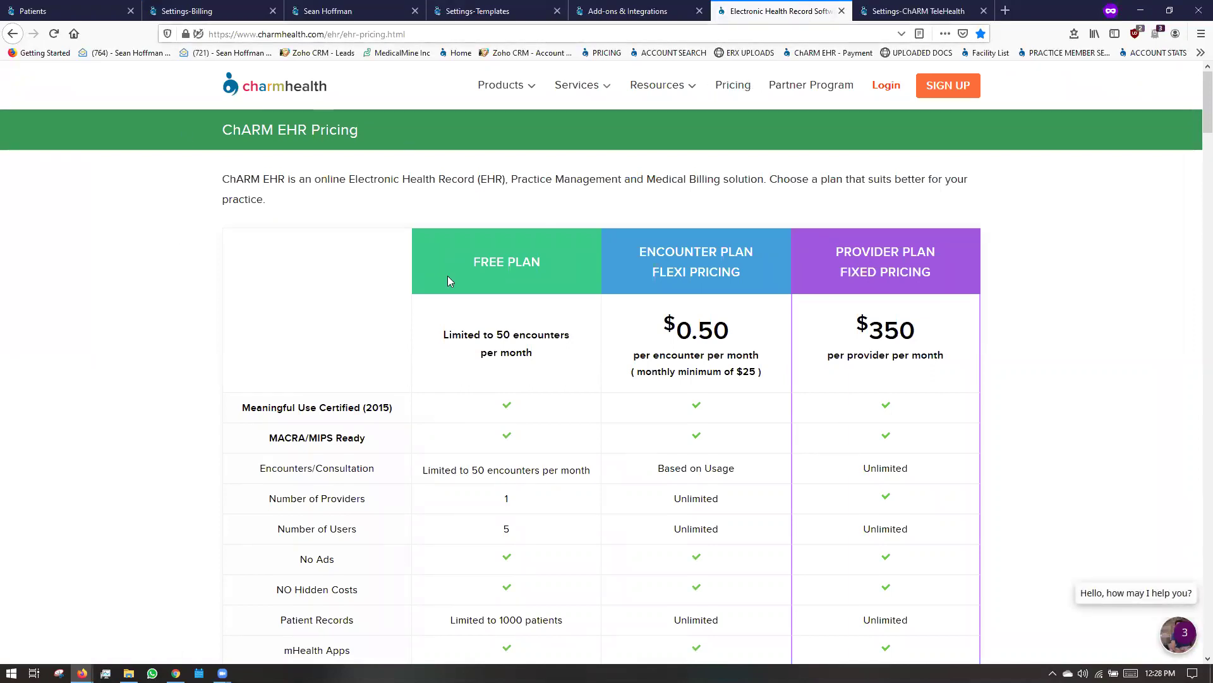
Review the plan comparison table and the add-on prices for e-Rx & EPCS, text/voice reminders and electronic fax
{"action": "scroll", "coordinate": [377, 373], "scroll_direction": "down", "scroll_amount": 20}
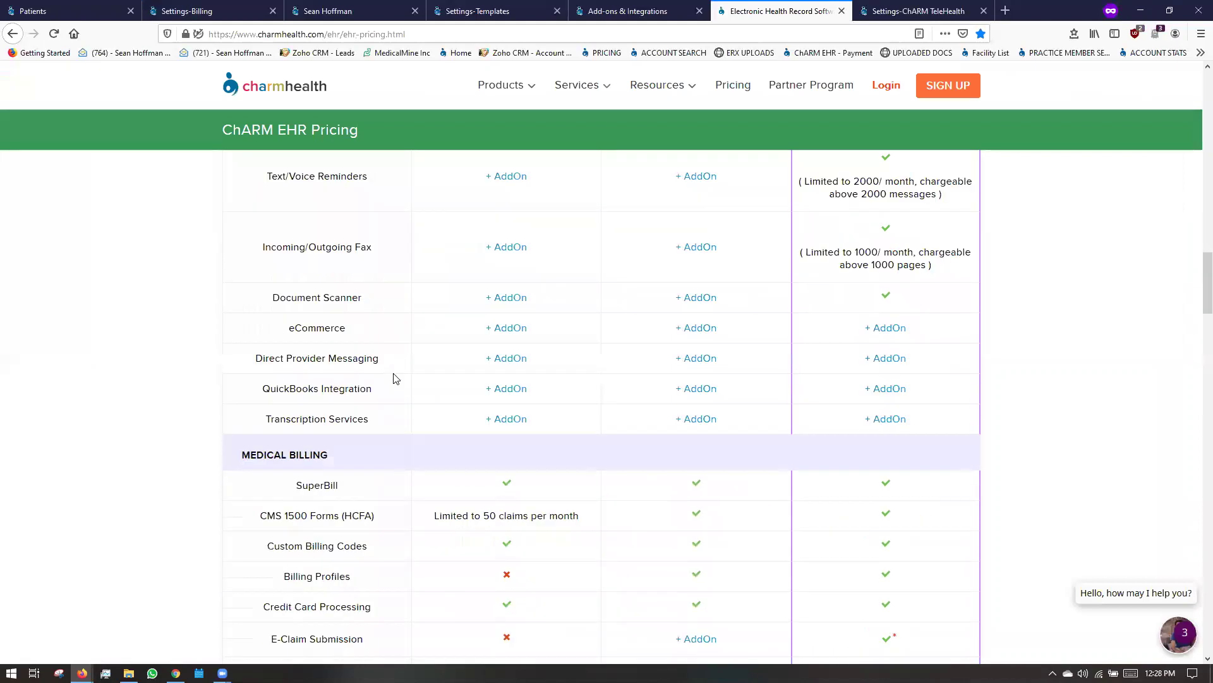
{"action": "scroll", "coordinate": [439, 390], "scroll_direction": "down", "scroll_amount": 7}
{"action": "scroll", "coordinate": [441, 411], "scroll_direction": "down", "scroll_amount": 10}
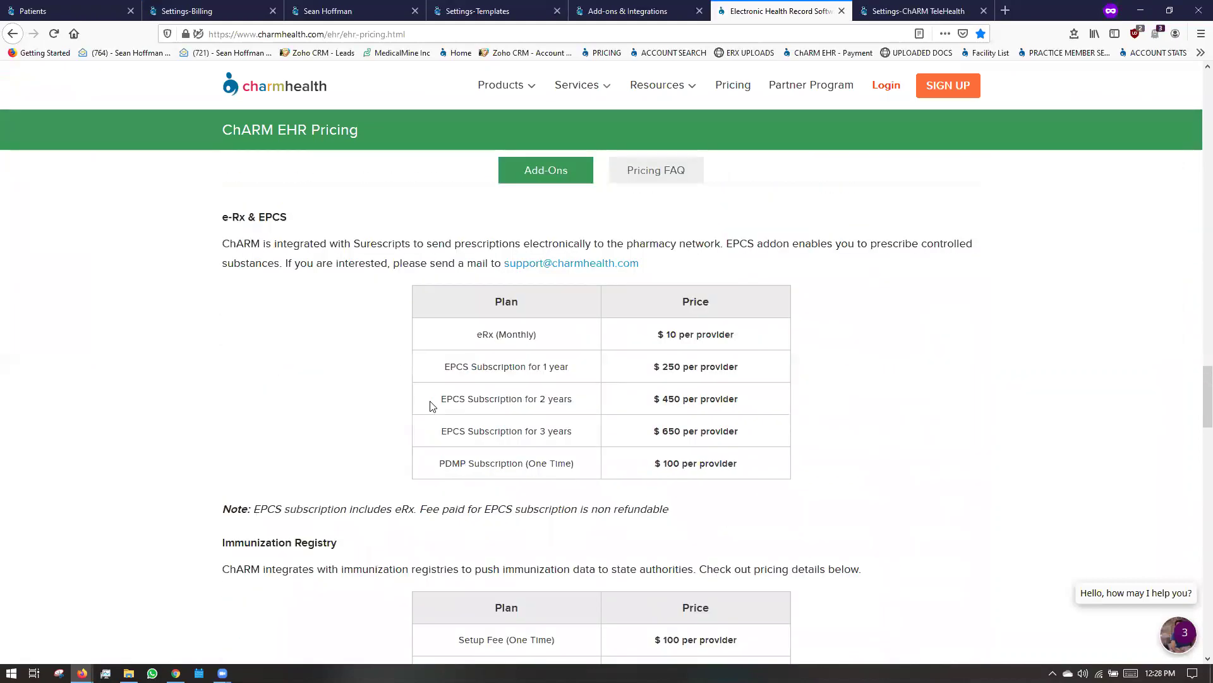
{"action": "scroll", "coordinate": [378, 213], "scroll_direction": "down", "scroll_amount": 1}
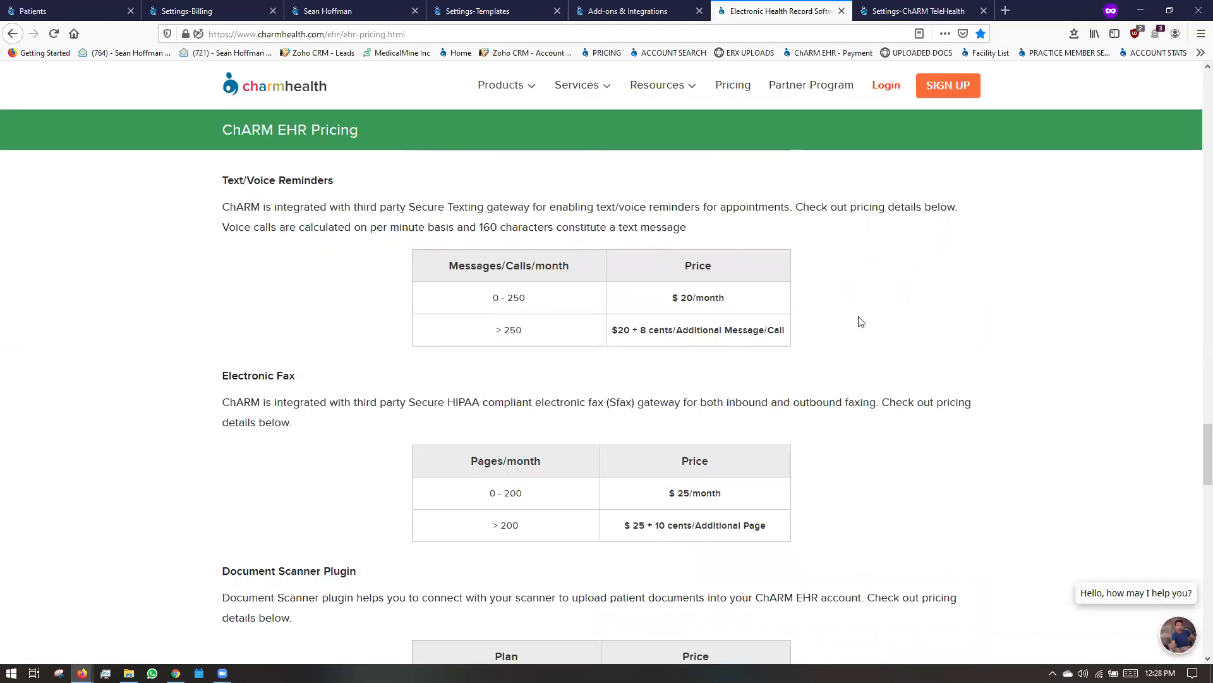
Return to the plan comparison table and highlight the Provider Plan's monthly limit for Text/Voice Reminders
{"action": "scroll", "coordinate": [910, 363], "scroll_direction": "up", "scroll_amount": 15}
{"action": "scroll", "coordinate": [912, 359], "scroll_direction": "up", "scroll_amount": 2}
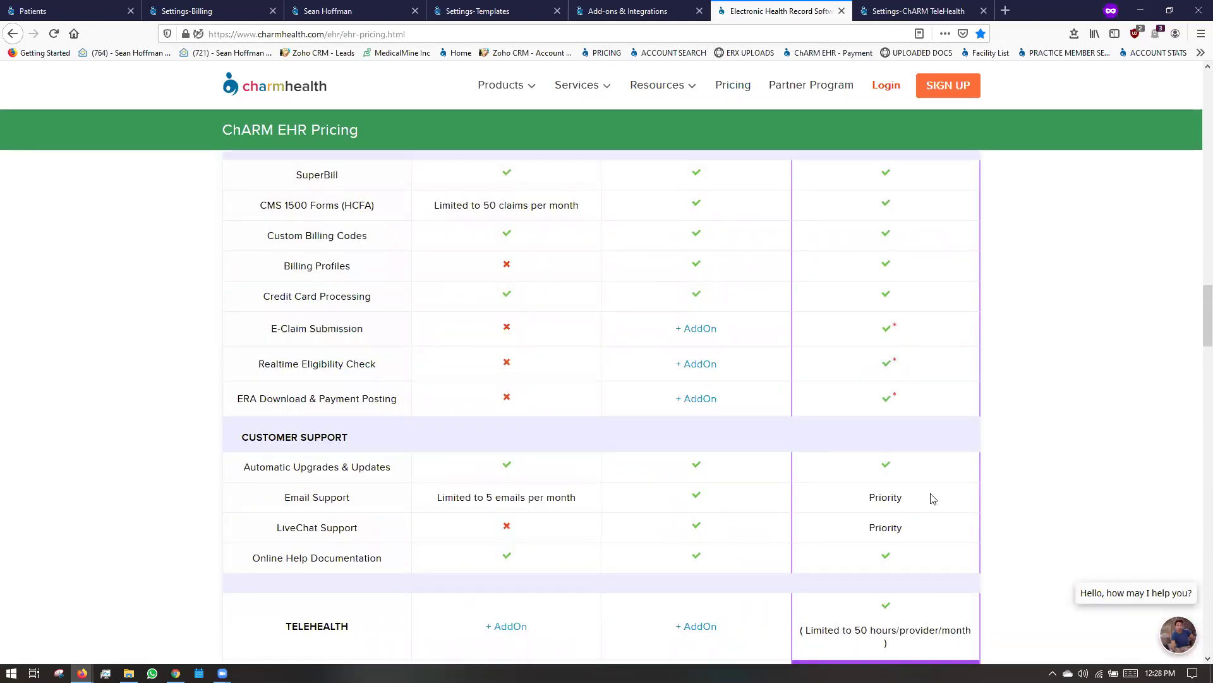
{"action": "scroll", "coordinate": [932, 499], "scroll_direction": "up", "scroll_amount": 5}
{"action": "scroll", "coordinate": [938, 502], "scroll_direction": "up", "scroll_amount": 3}
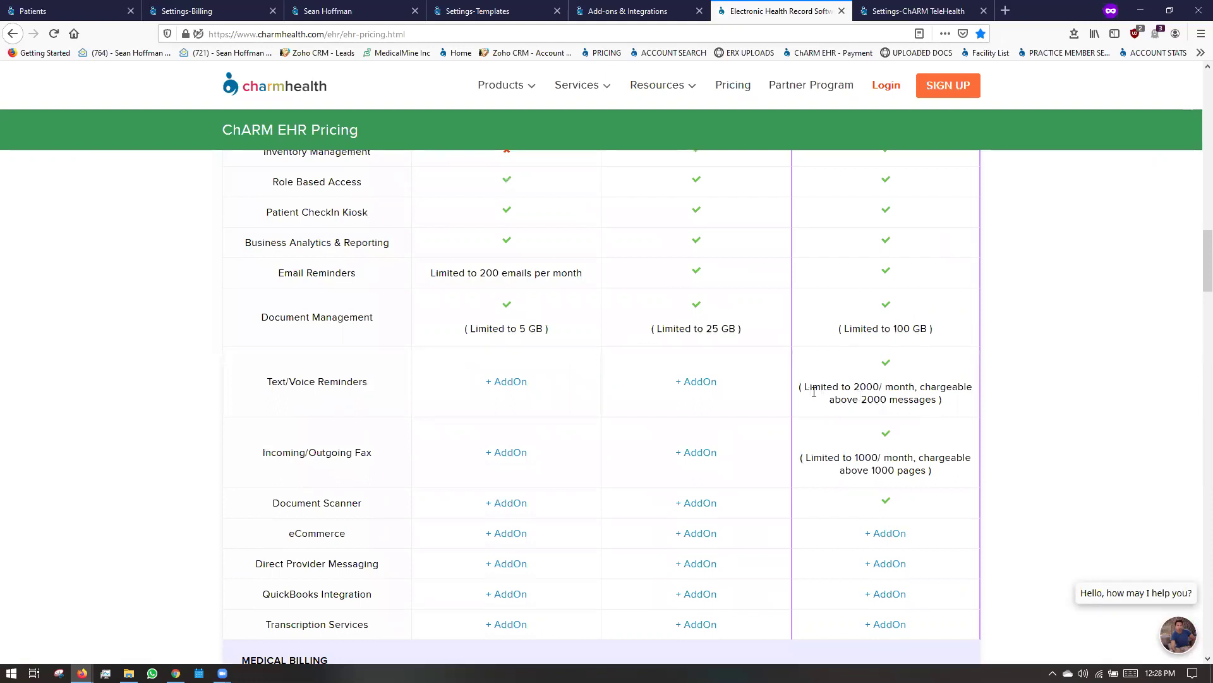
{"action": "left_click_drag", "start_coordinate": [813, 387], "coordinate": [925, 387]}
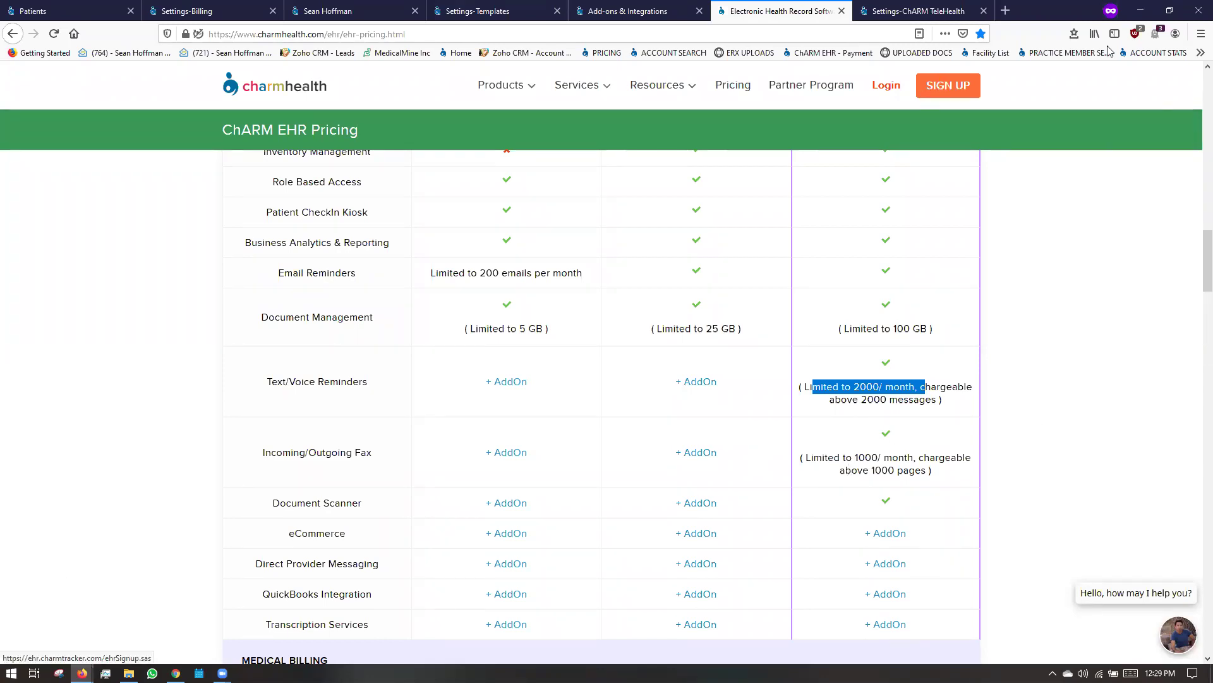
Search the web for "telehealth cpt codes" in a new browser tab and look through the results
{"action": "left_click", "coordinate": [1005, 10]}
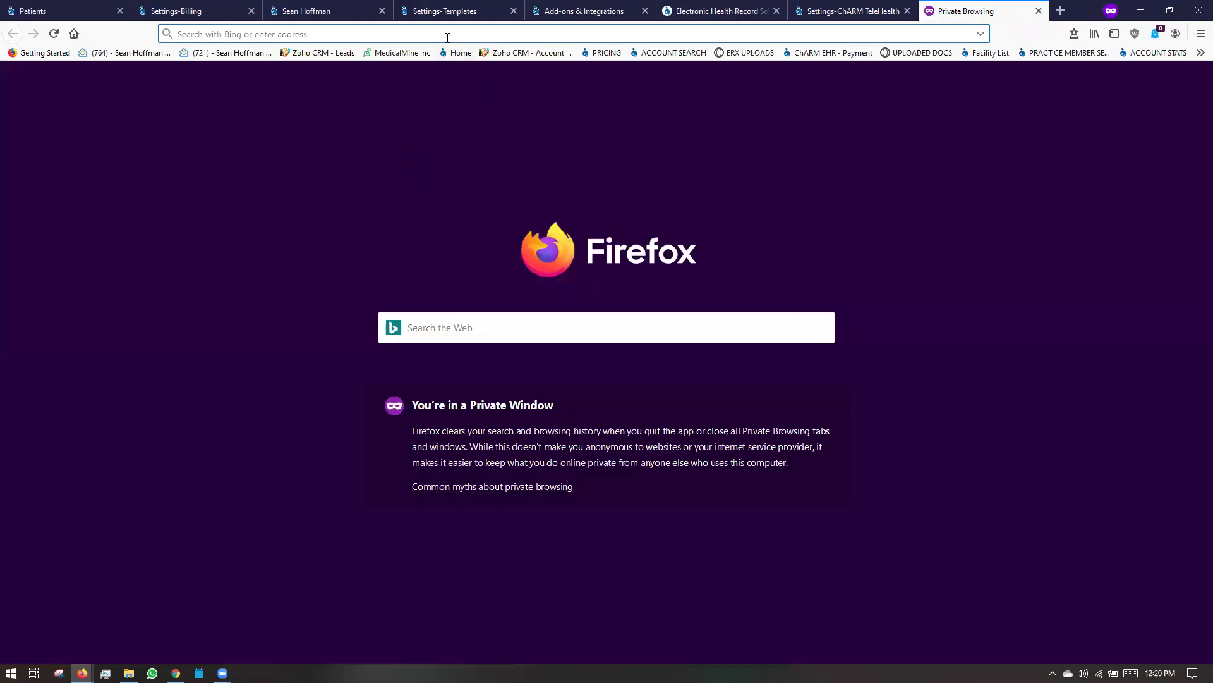
{"action": "type", "text": "telehealth c"}
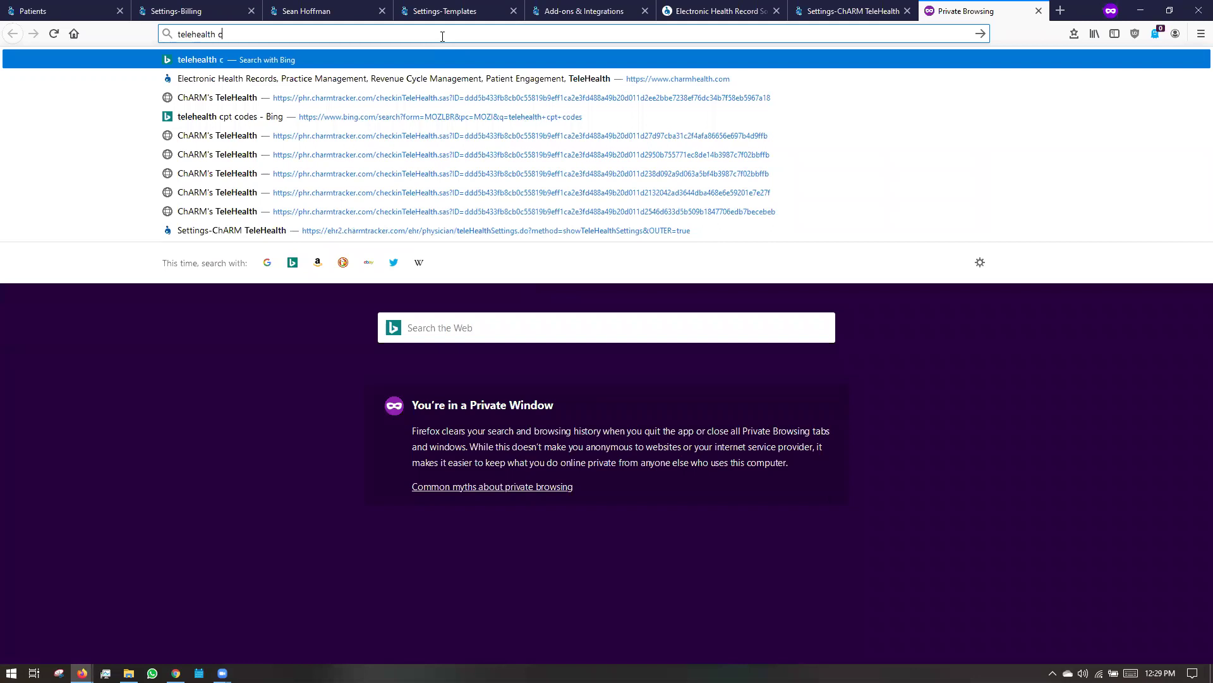
{"action": "type", "text": "pt codes"}
{"action": "key", "text": "Return"}
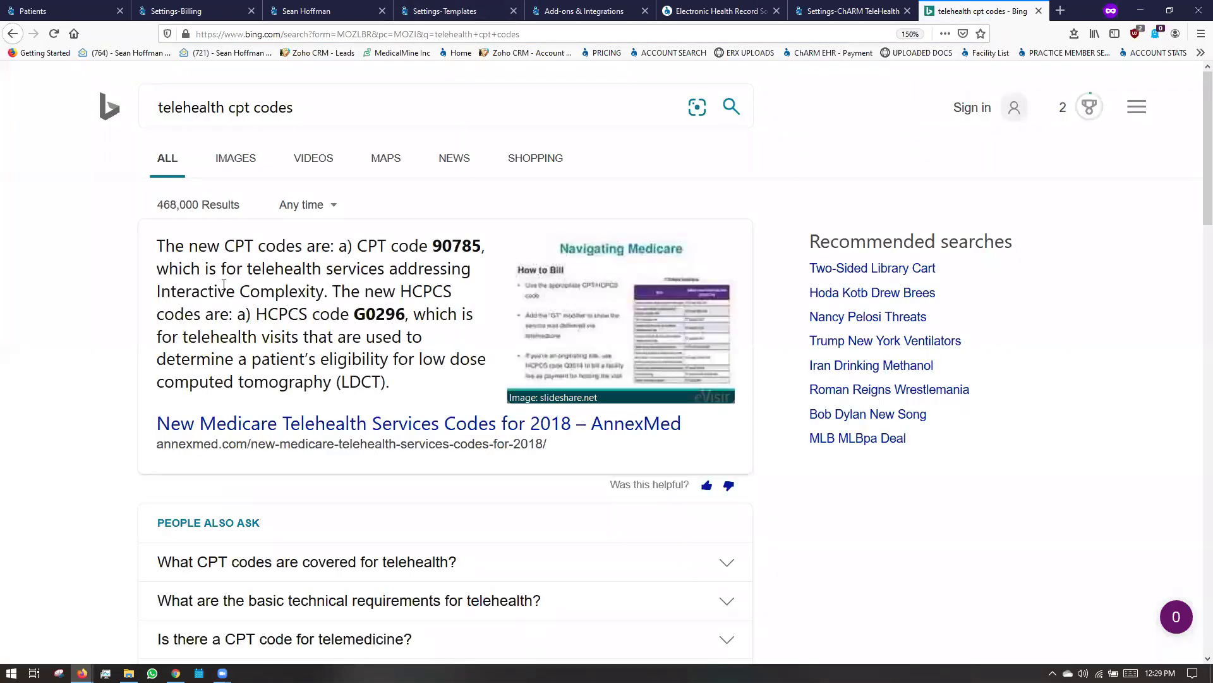
{"action": "scroll", "coordinate": [379, 333], "scroll_direction": "down", "scroll_amount": 2}
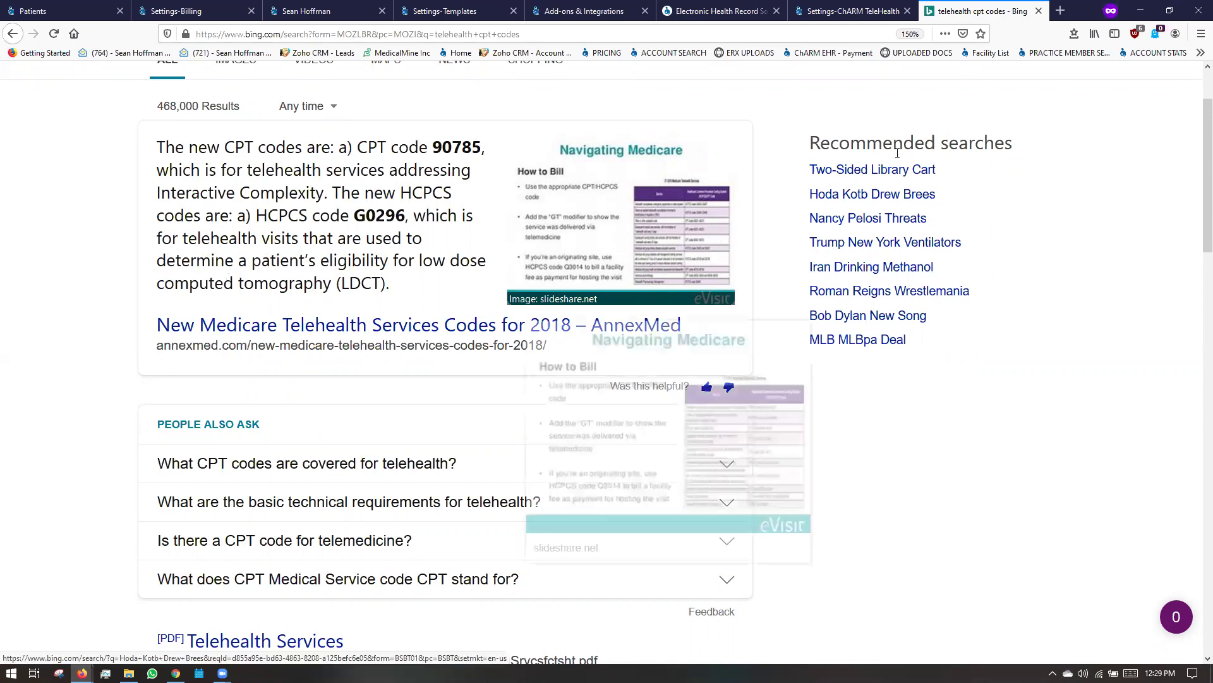
{"action": "scroll", "coordinate": [506, 272], "scroll_direction": "down", "scroll_amount": 5}
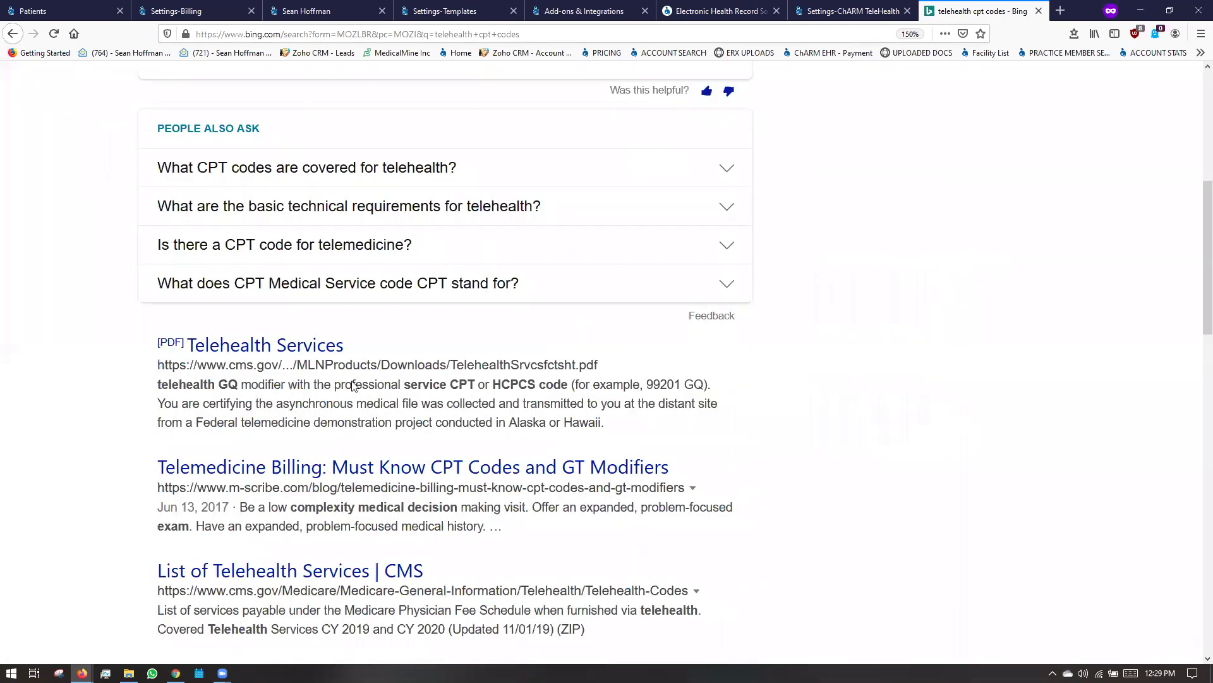
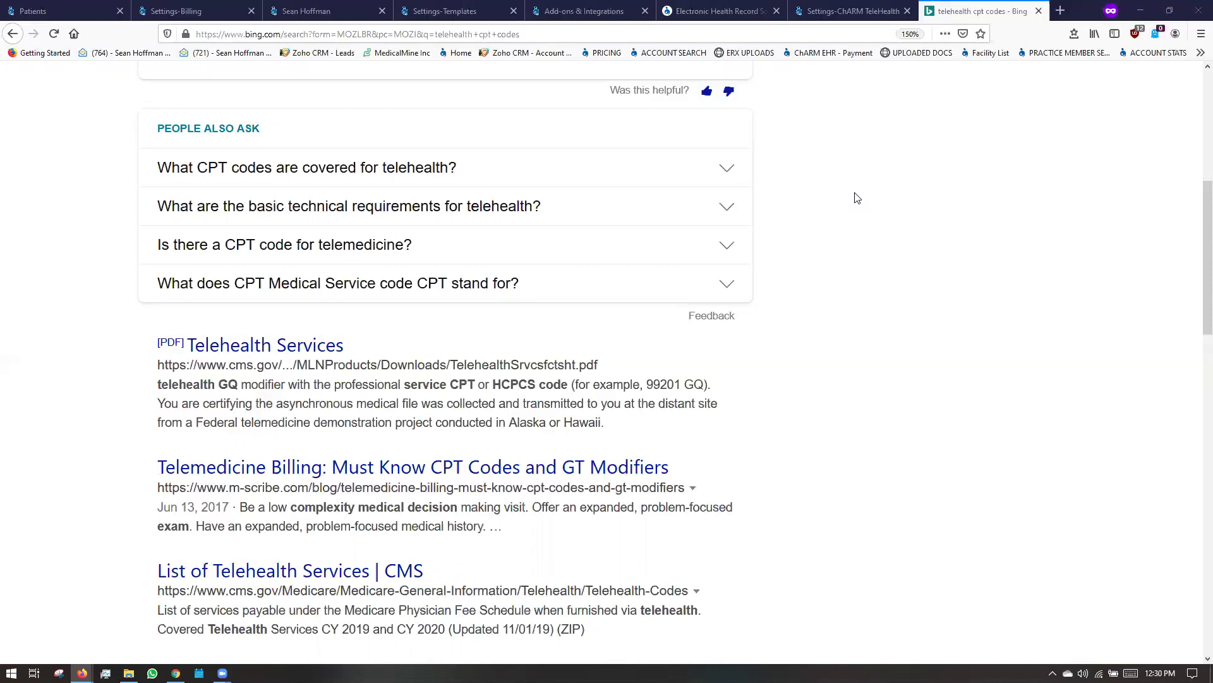
Go back through the open EHR pages to the billing page and bring up the Patients list
{"action": "left_click", "coordinate": [465, 14]}
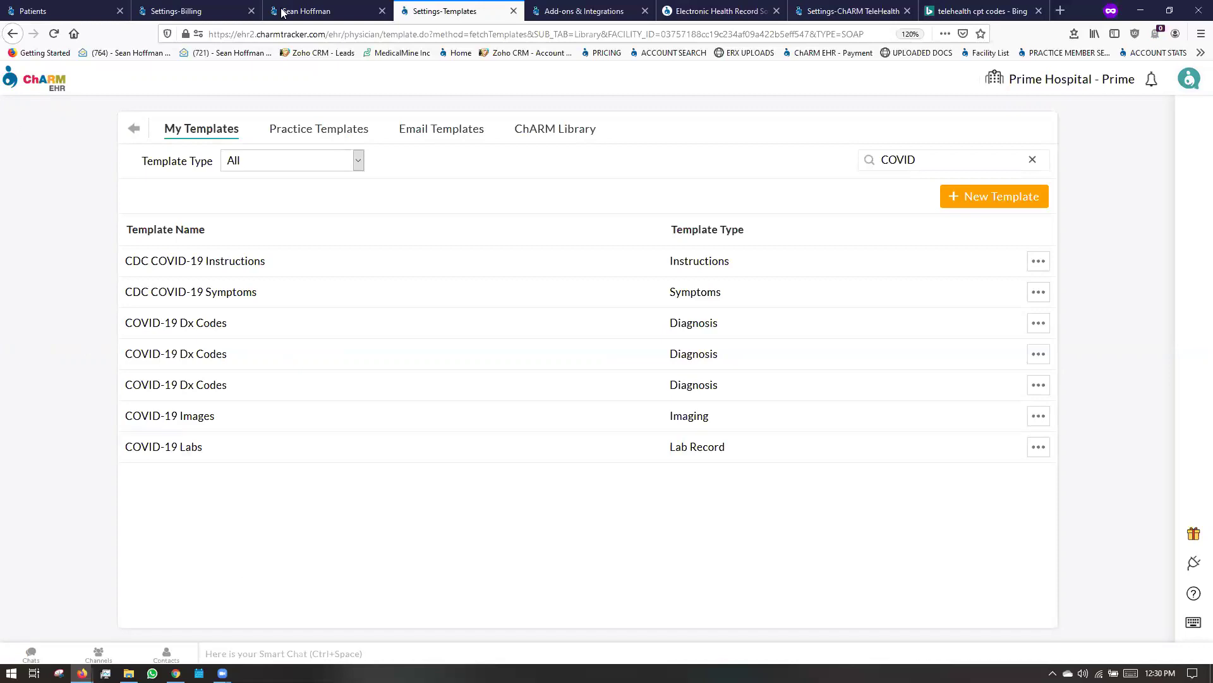
{"action": "left_click", "coordinate": [307, 19]}
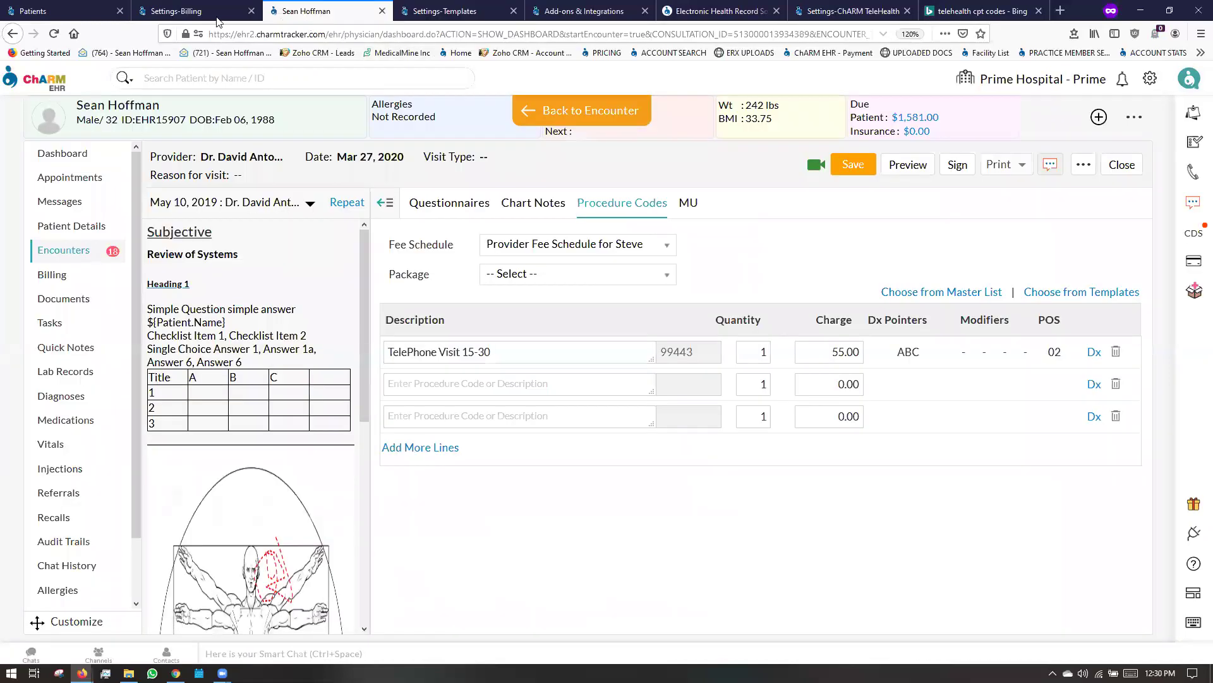
{"action": "left_click", "coordinate": [24, 11]}
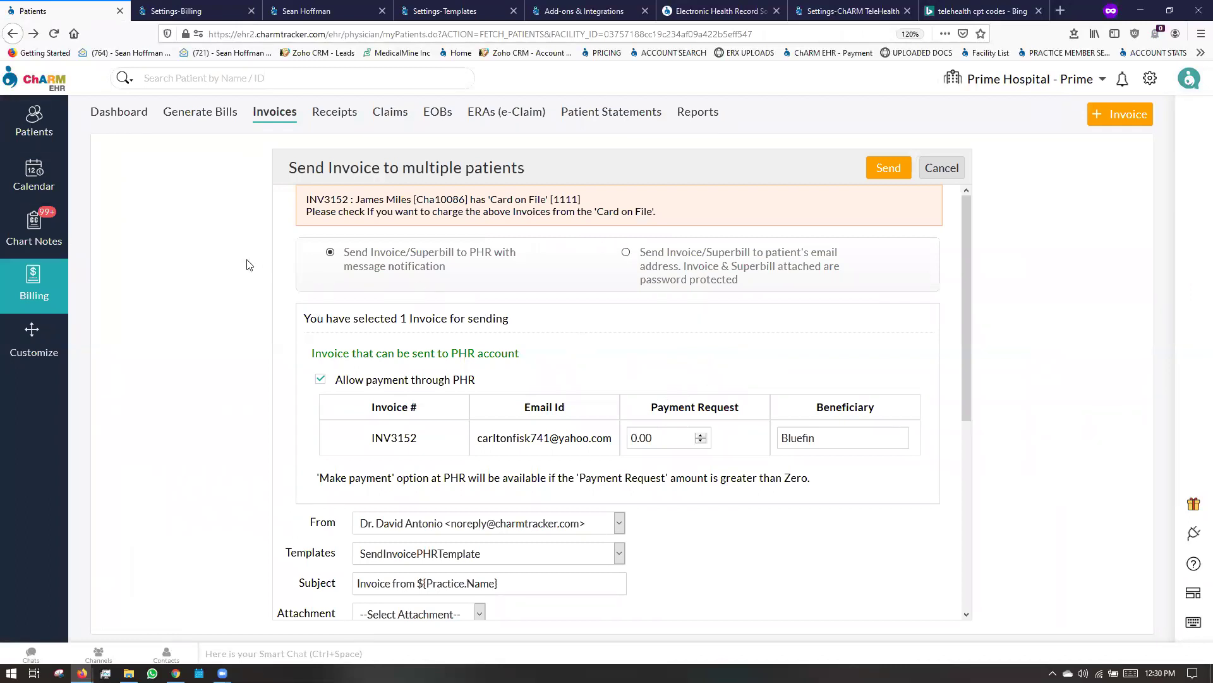
{"action": "left_click", "coordinate": [25, 133]}
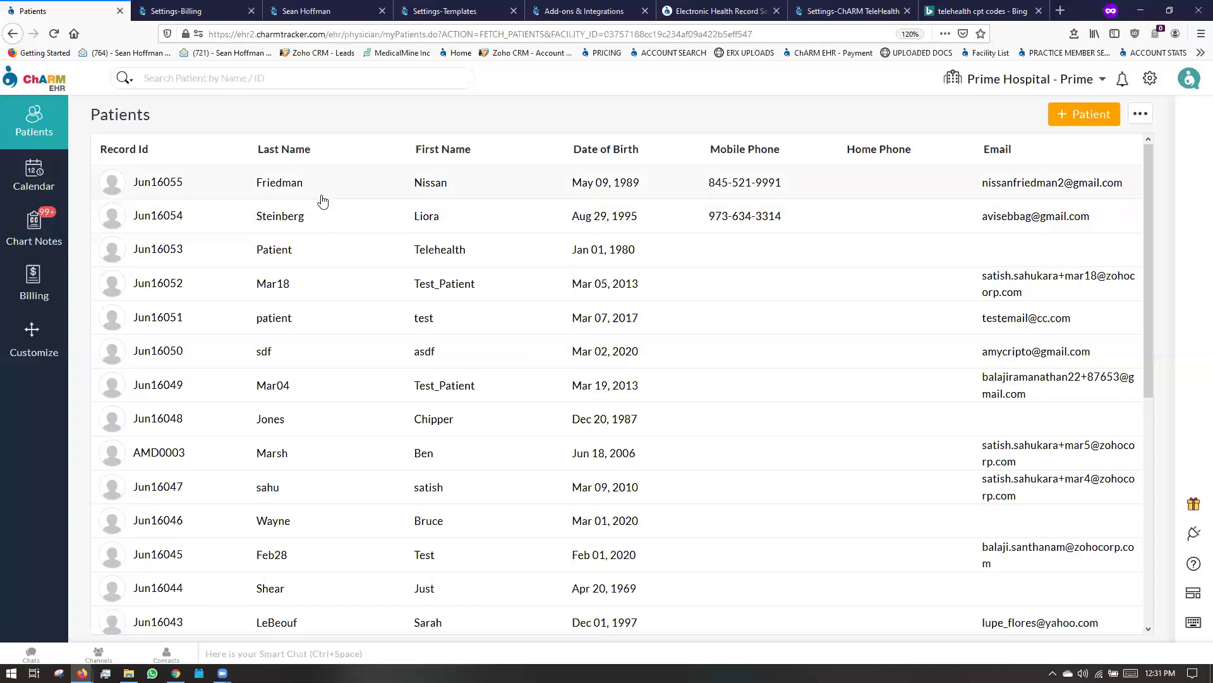
Customize the EHR's main navigation so that it includes Analytics
{"action": "left_click", "coordinate": [35, 335]}
{"action": "left_click", "coordinate": [571, 401]}
{"action": "left_click", "coordinate": [499, 490]}
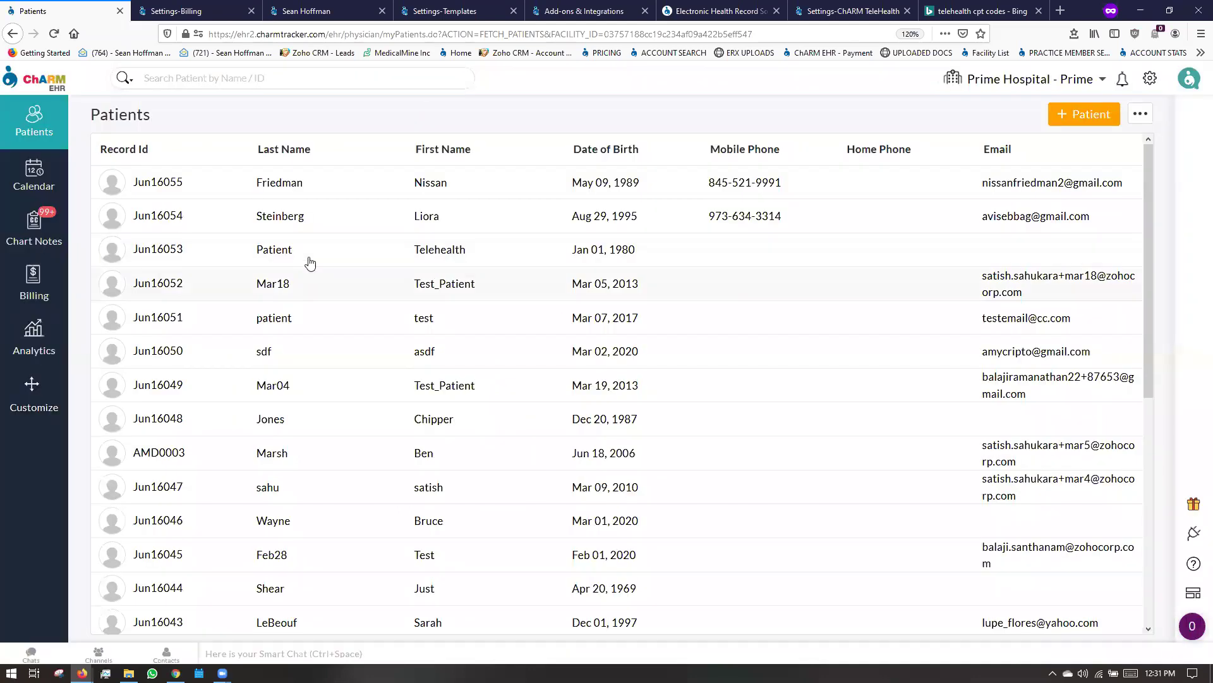
Open the Telehealth test patient's details, highlight PHR Registration, and view the Send Invitation form without sending it
{"action": "left_click", "coordinate": [310, 263]}
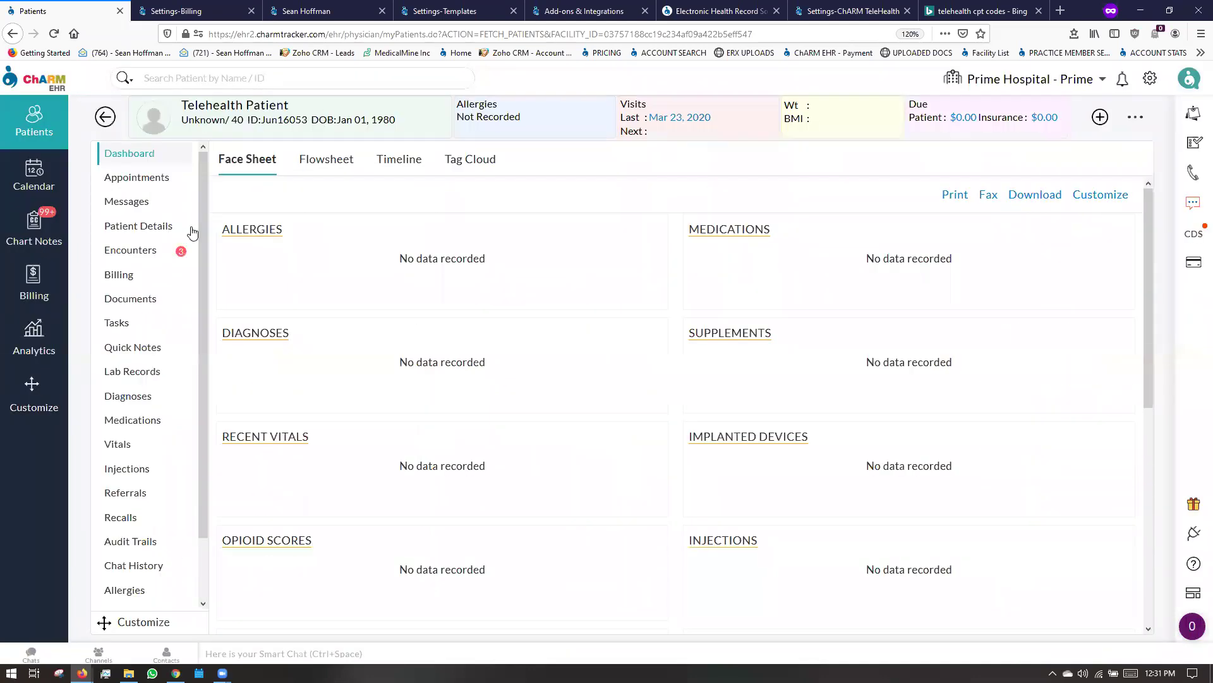
{"action": "left_click", "coordinate": [158, 226]}
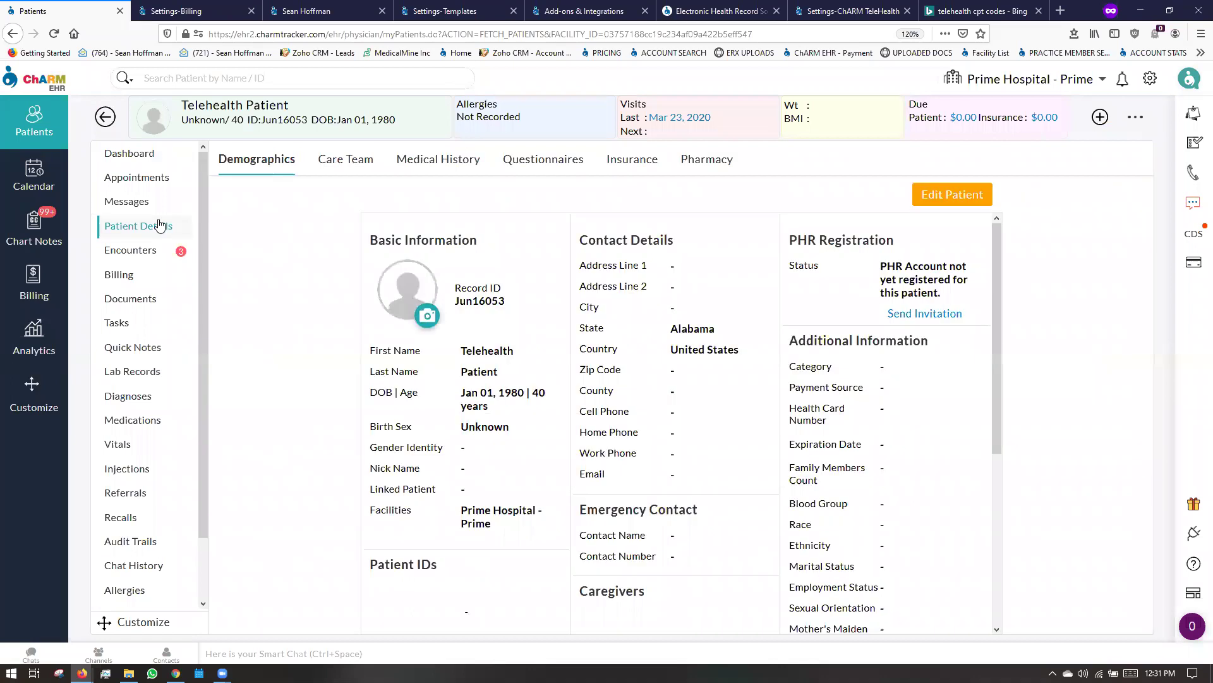
{"action": "left_click_drag", "start_coordinate": [790, 240], "coordinate": [903, 240]}
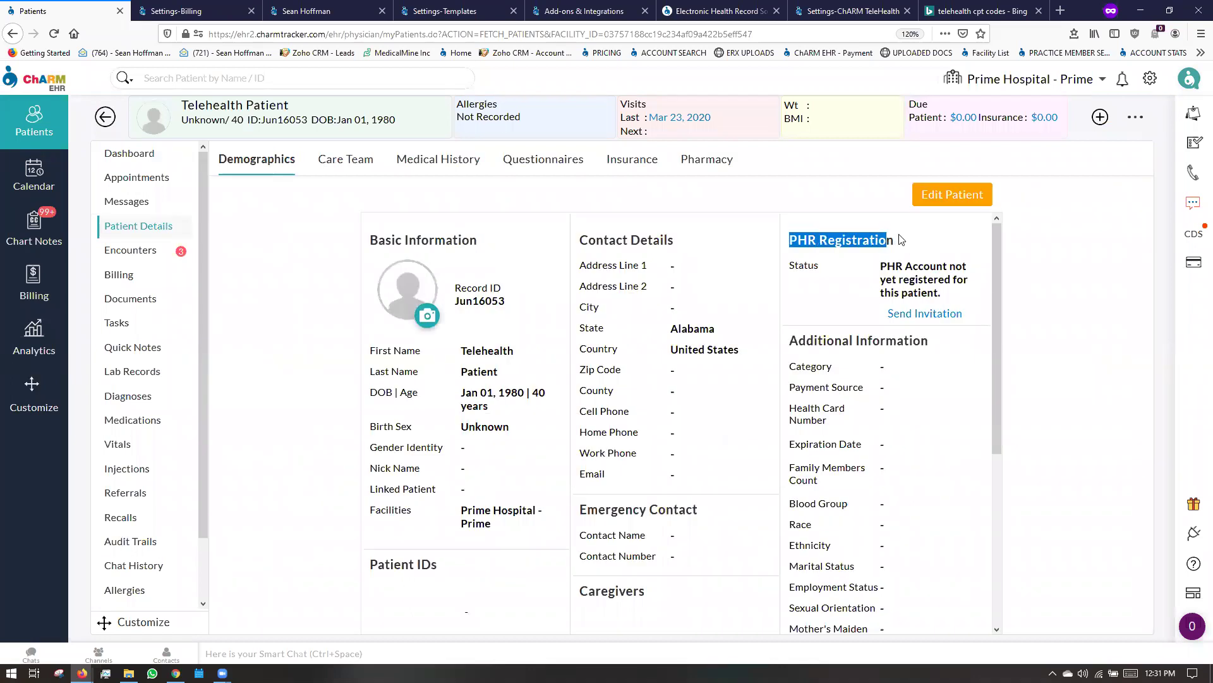
{"action": "left_click", "coordinate": [912, 314]}
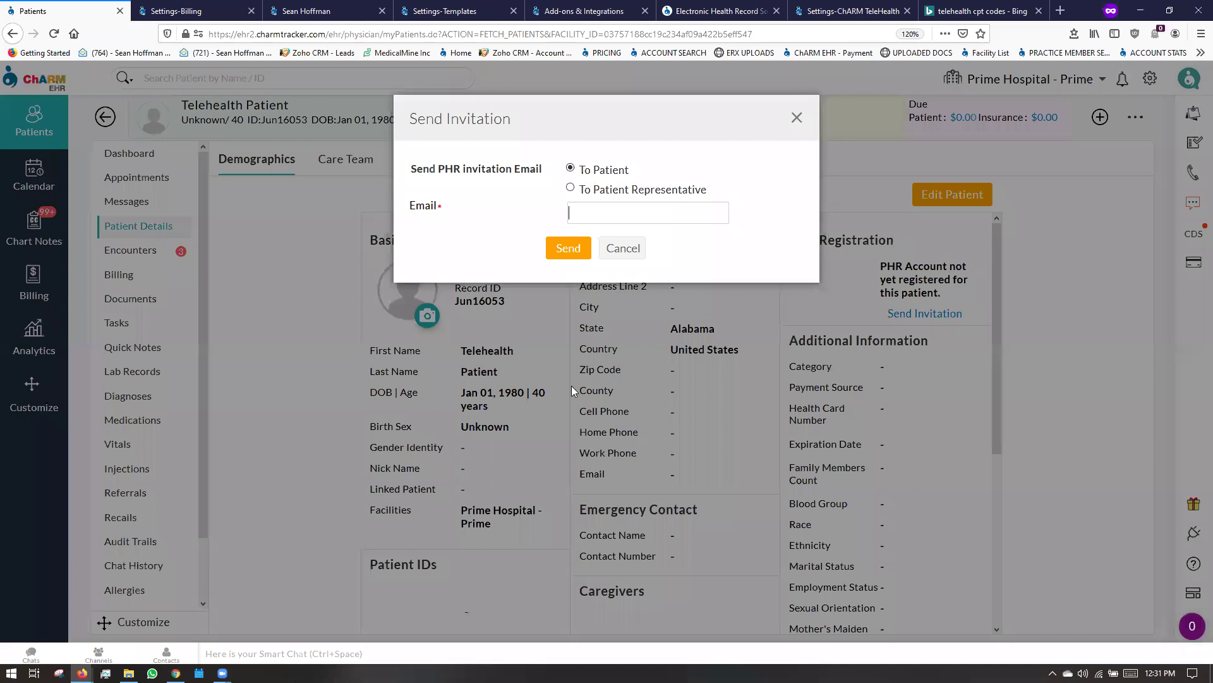
{"action": "left_click", "coordinate": [797, 120]}
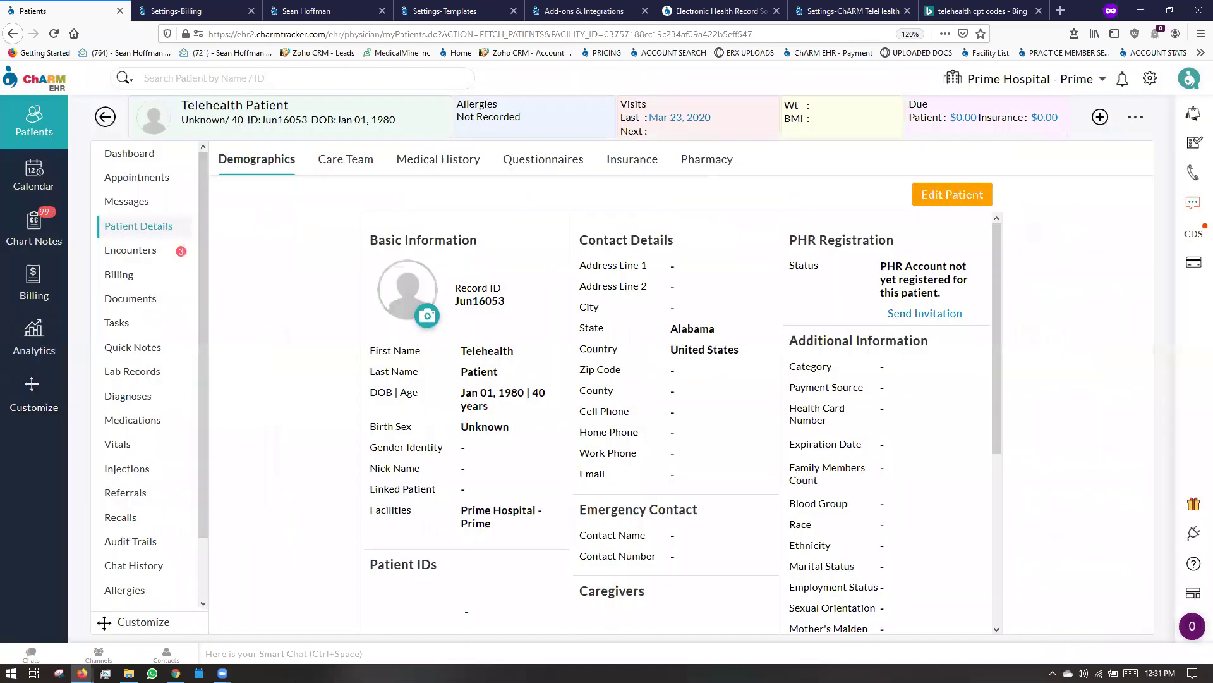
Open the PHR Usage report in Analytics and inspect the chart of patients with and without PHR
{"action": "left_click", "coordinate": [30, 339]}
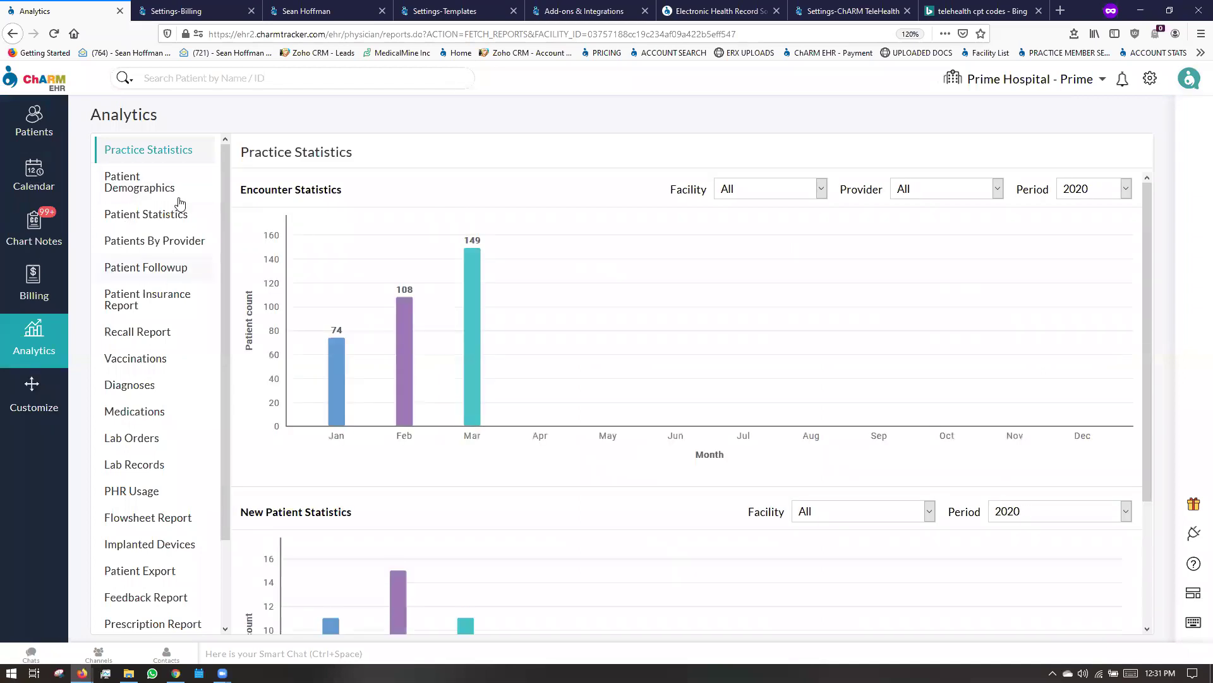
{"action": "scroll", "coordinate": [180, 203], "scroll_direction": "down", "scroll_amount": 3}
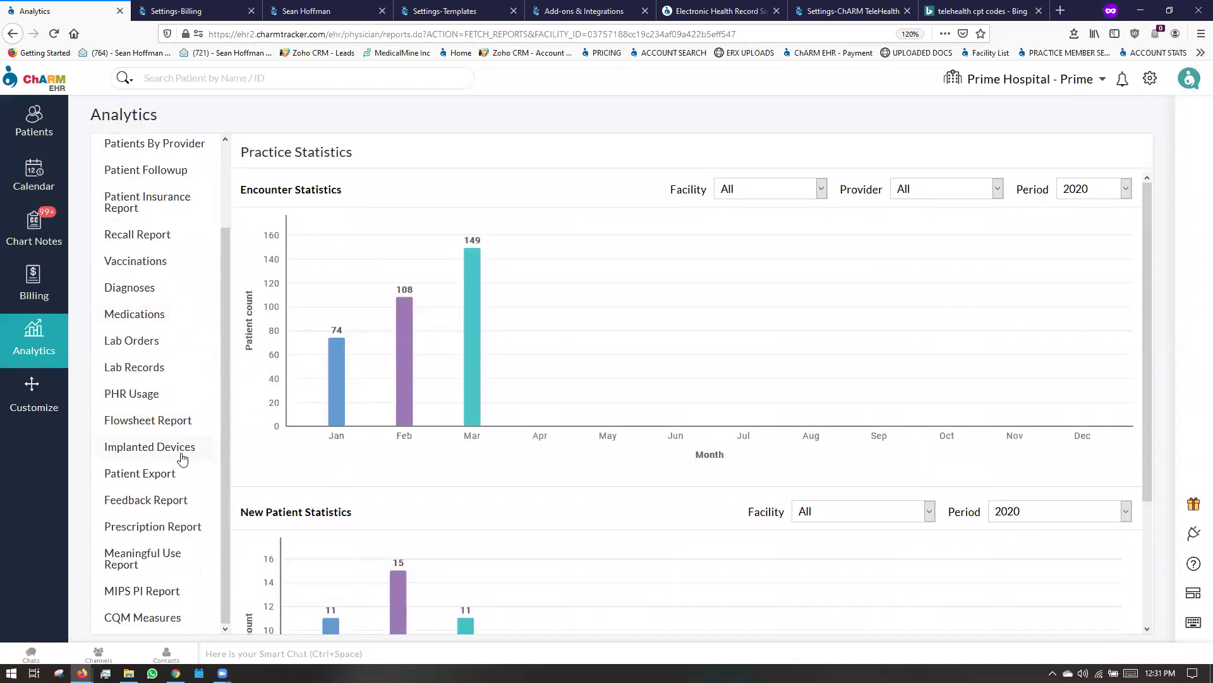
{"action": "scroll", "coordinate": [178, 605], "scroll_direction": "up", "scroll_amount": 3}
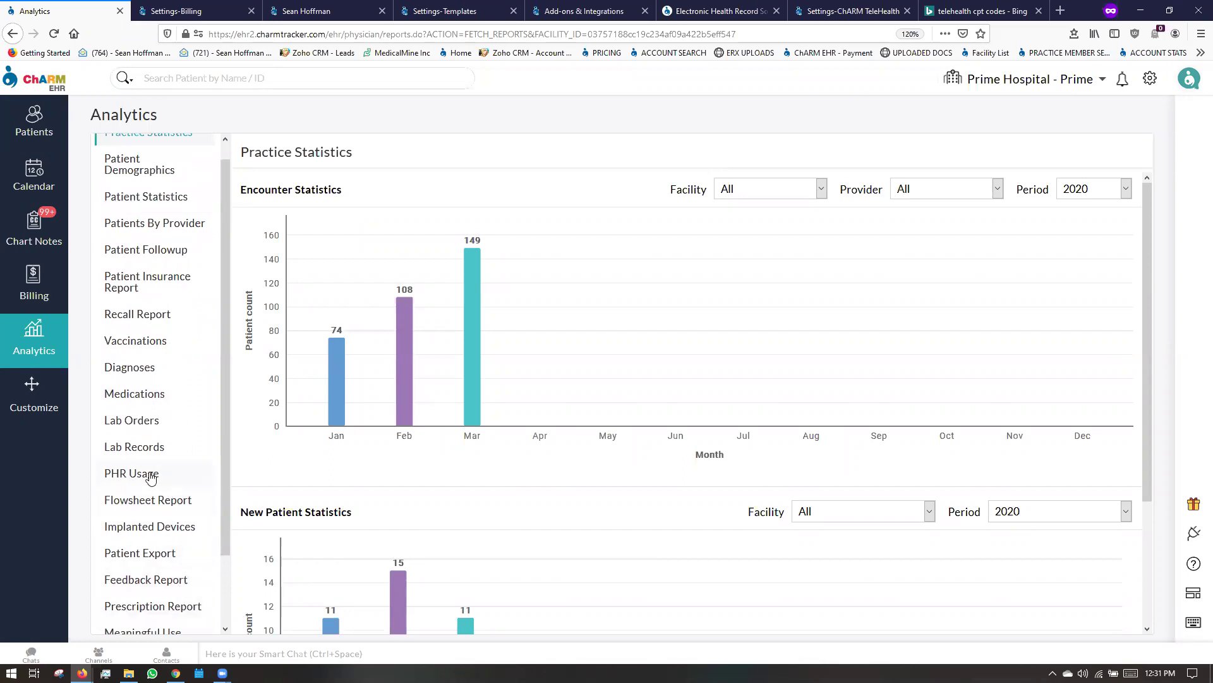
{"action": "left_click", "coordinate": [158, 475]}
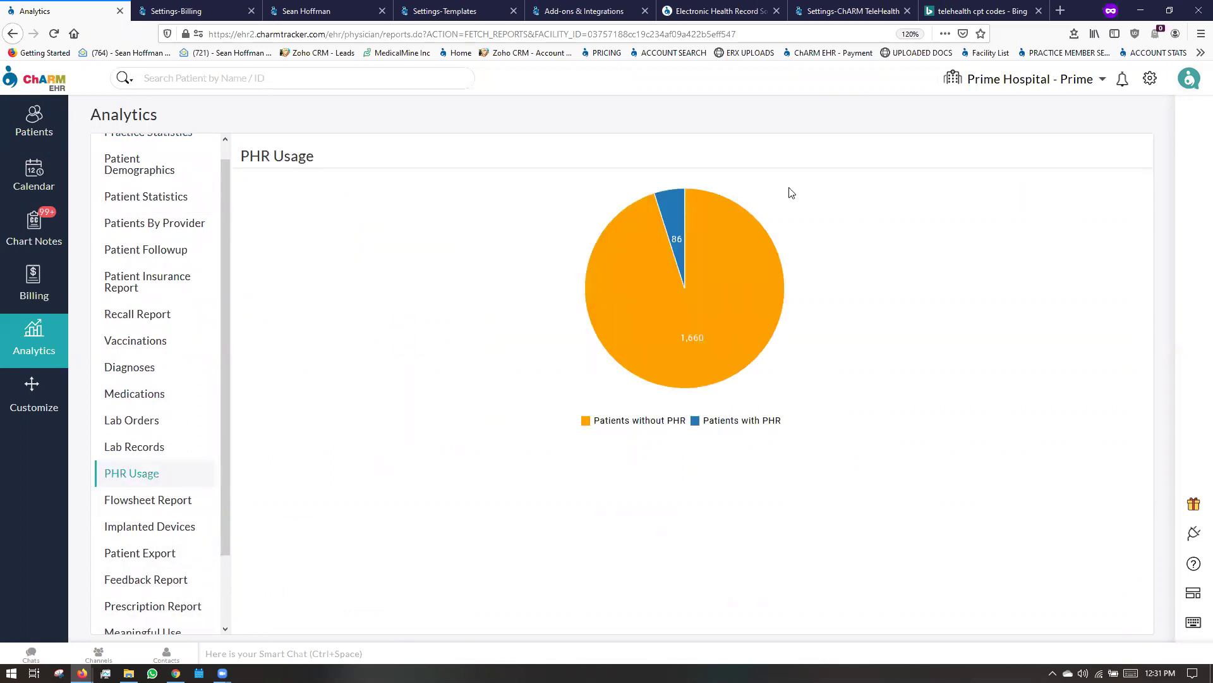
{"action": "mouse_move", "coordinate": [632, 230]}
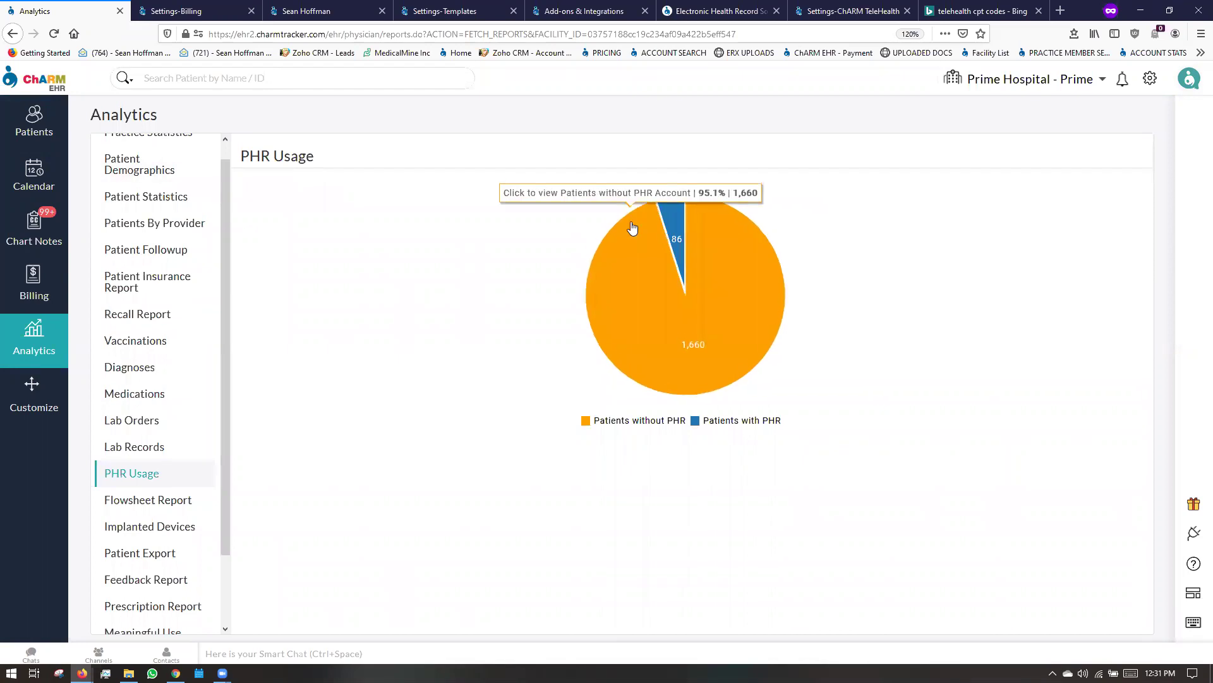
List the patients without a PHR account and view one patient's invitation form, closing it without sending
{"action": "left_click", "coordinate": [717, 326]}
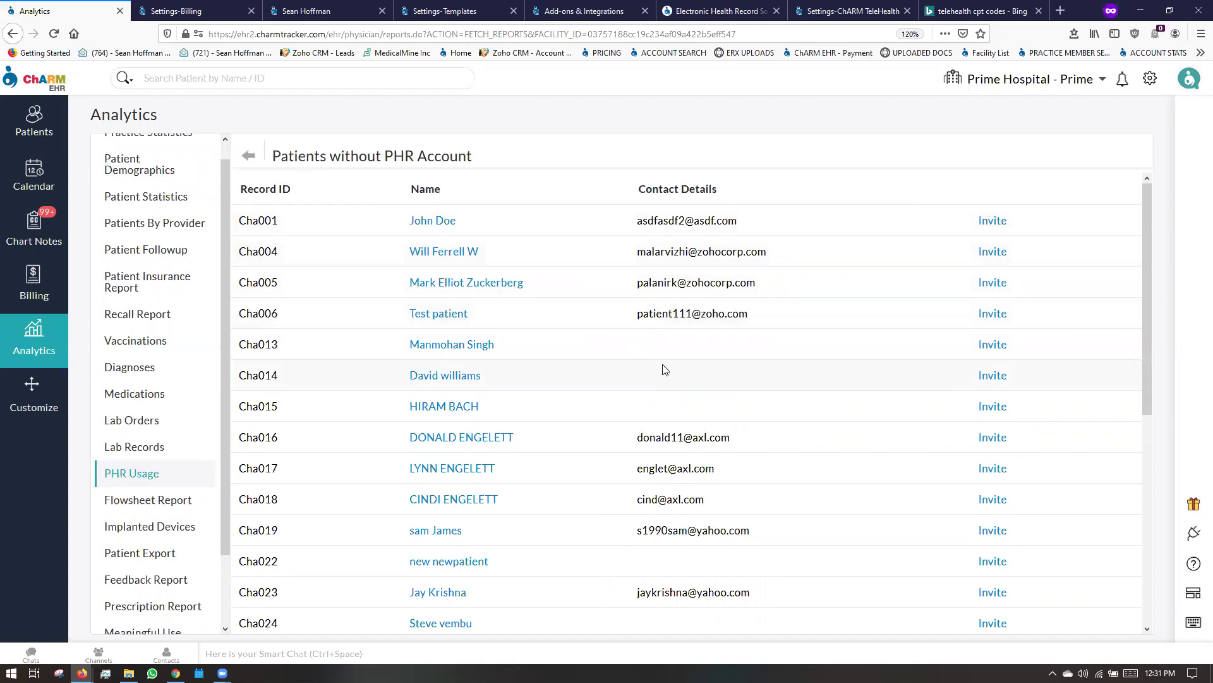
{"action": "scroll", "coordinate": [664, 367], "scroll_direction": "down", "scroll_amount": 5}
{"action": "left_click", "coordinate": [992, 278]}
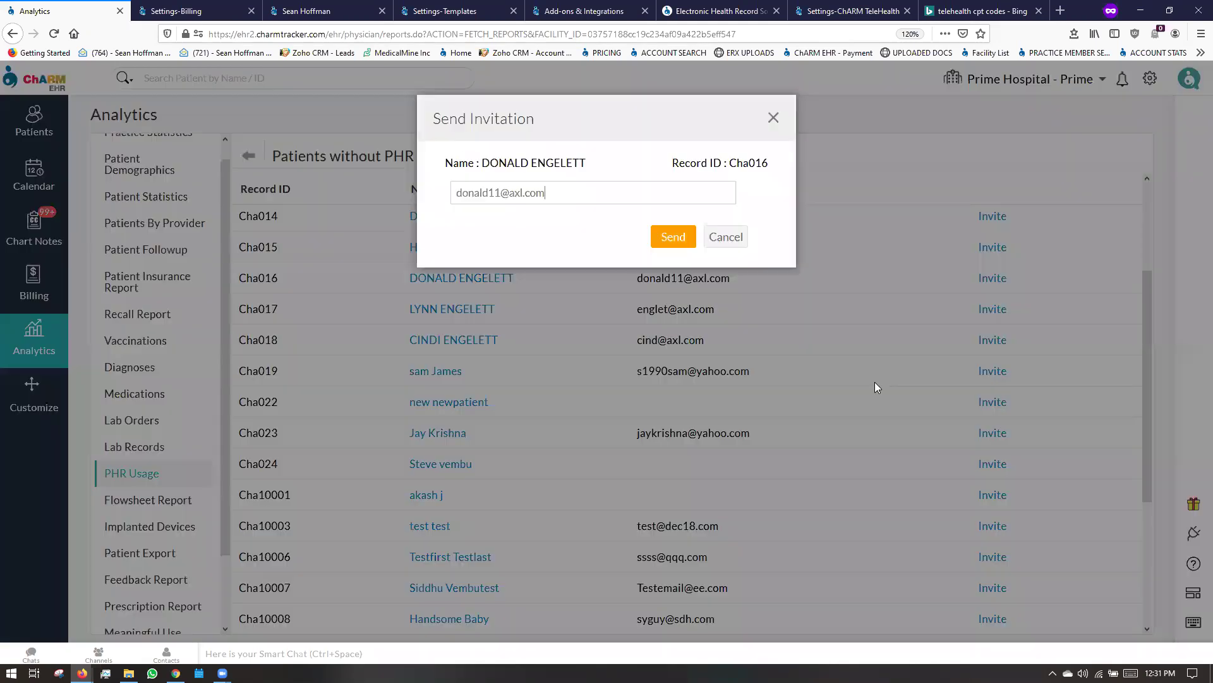
{"action": "left_click", "coordinate": [772, 119]}
{"action": "scroll", "coordinate": [1084, 336], "scroll_direction": "up", "scroll_amount": 5}
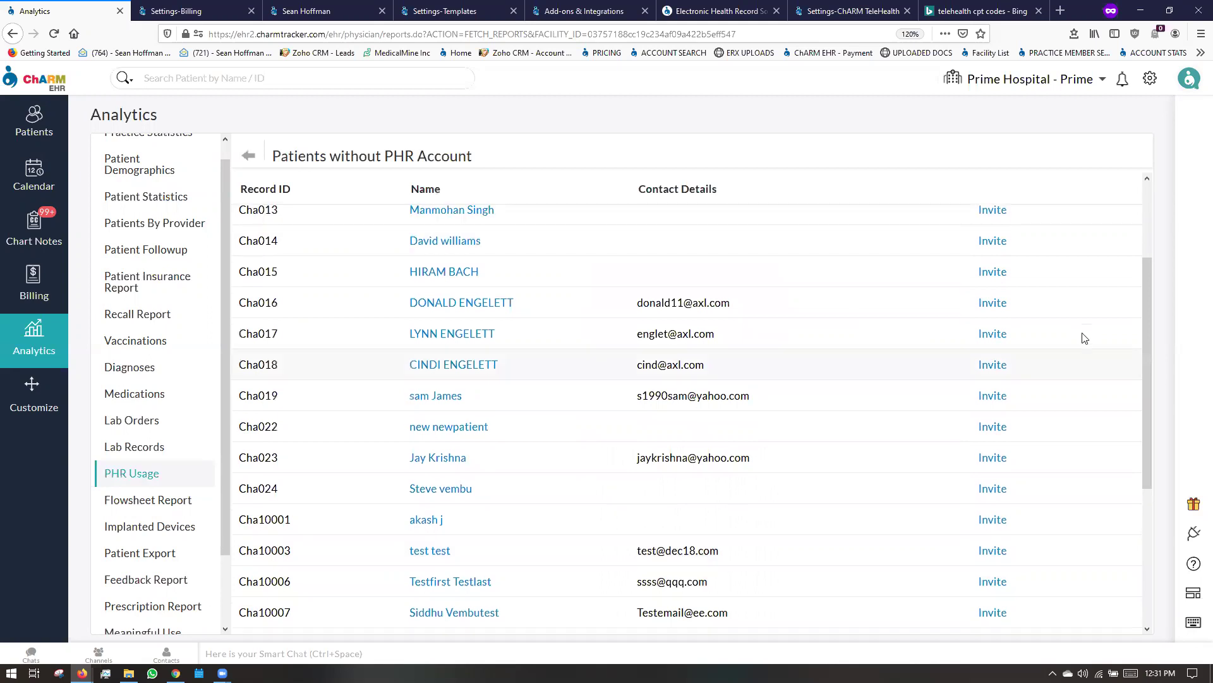
Open the Patient Registration settings, highlight PHR invitation required and set it to No
{"action": "left_click", "coordinate": [1150, 79]}
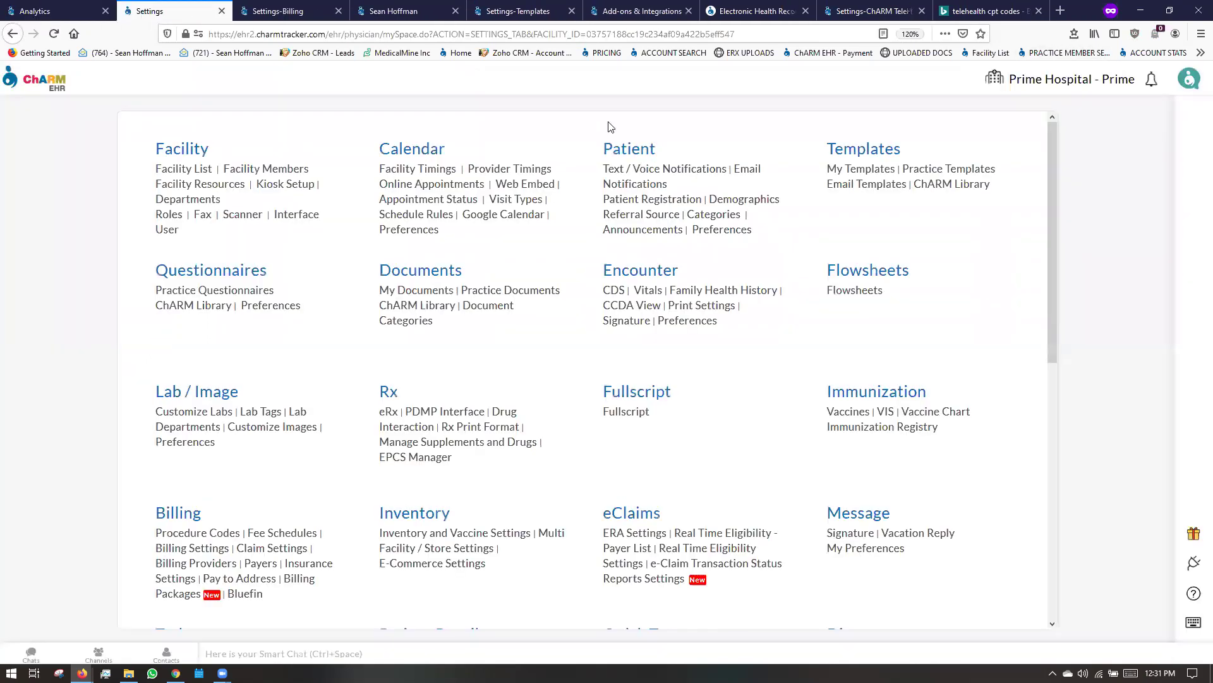
{"action": "left_click", "coordinate": [635, 201]}
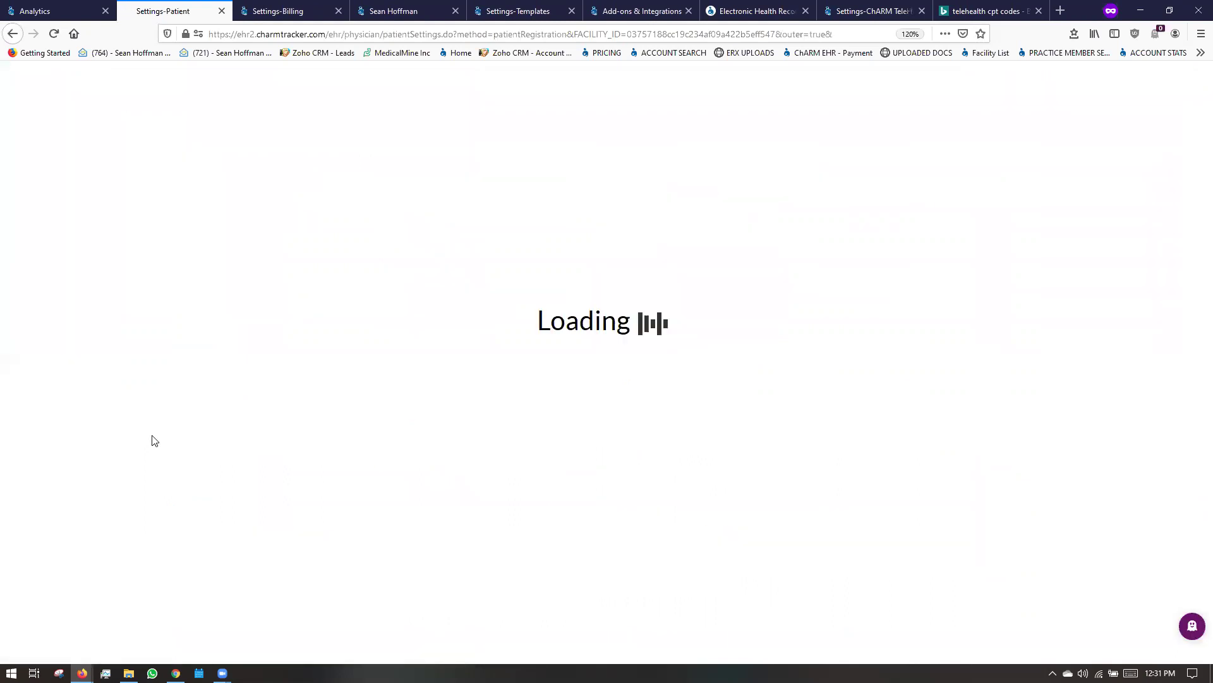
{"action": "left_click_drag", "start_coordinate": [149, 549], "coordinate": [257, 548]}
{"action": "left_click", "coordinate": [290, 551]}
{"action": "left_click", "coordinate": [302, 547]}
{"action": "scroll", "coordinate": [227, 591], "scroll_direction": "down", "scroll_amount": 1}
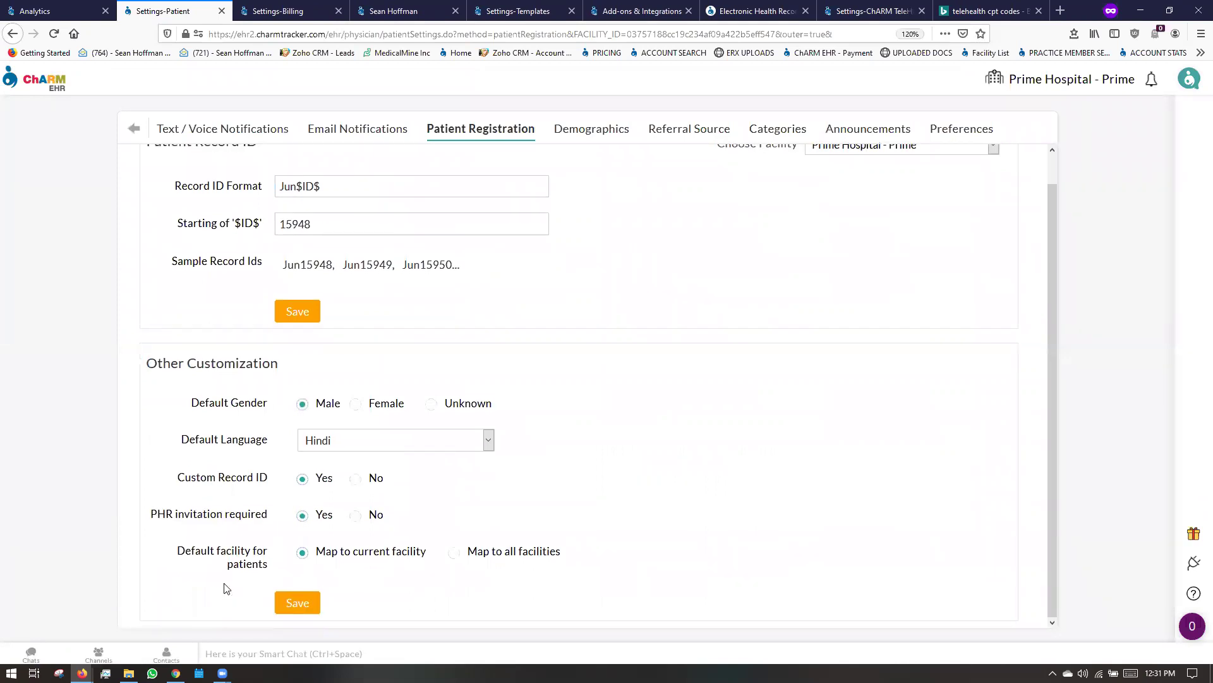
{"action": "left_click", "coordinate": [356, 515]}
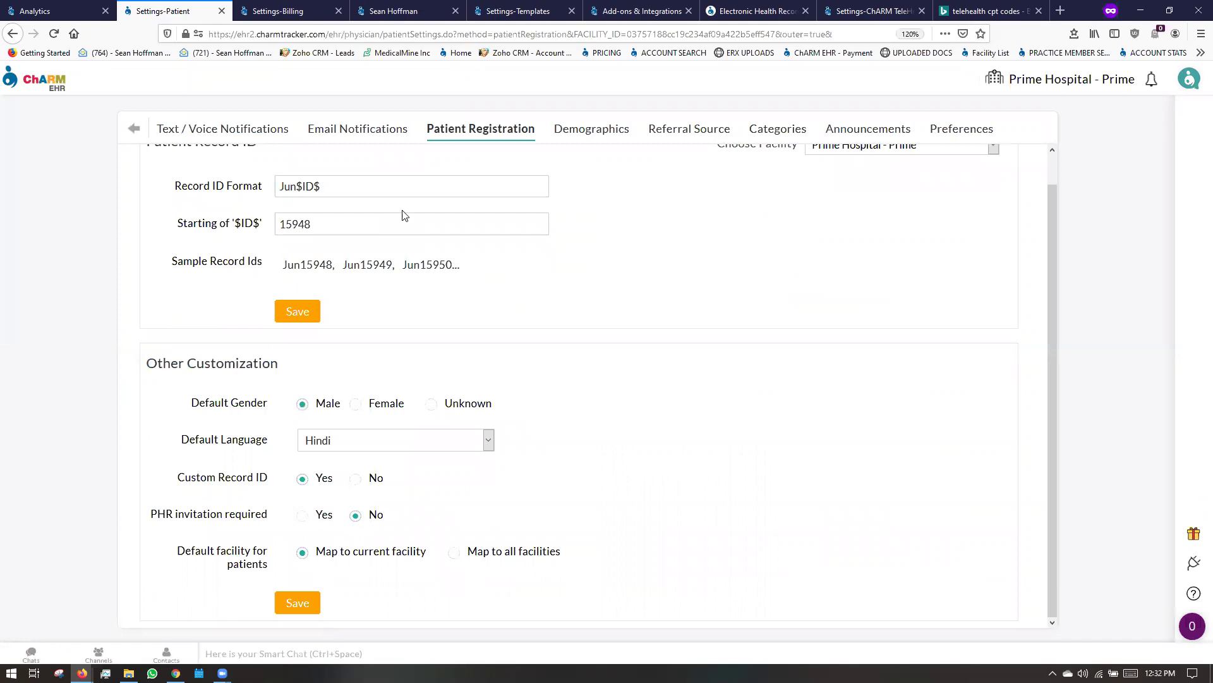
Open the EHR home page in a new tab and close the five neighbouring tabs from Settings-Billing through Electronic Health Records
{"action": "left_click", "coordinate": [30, 89]}
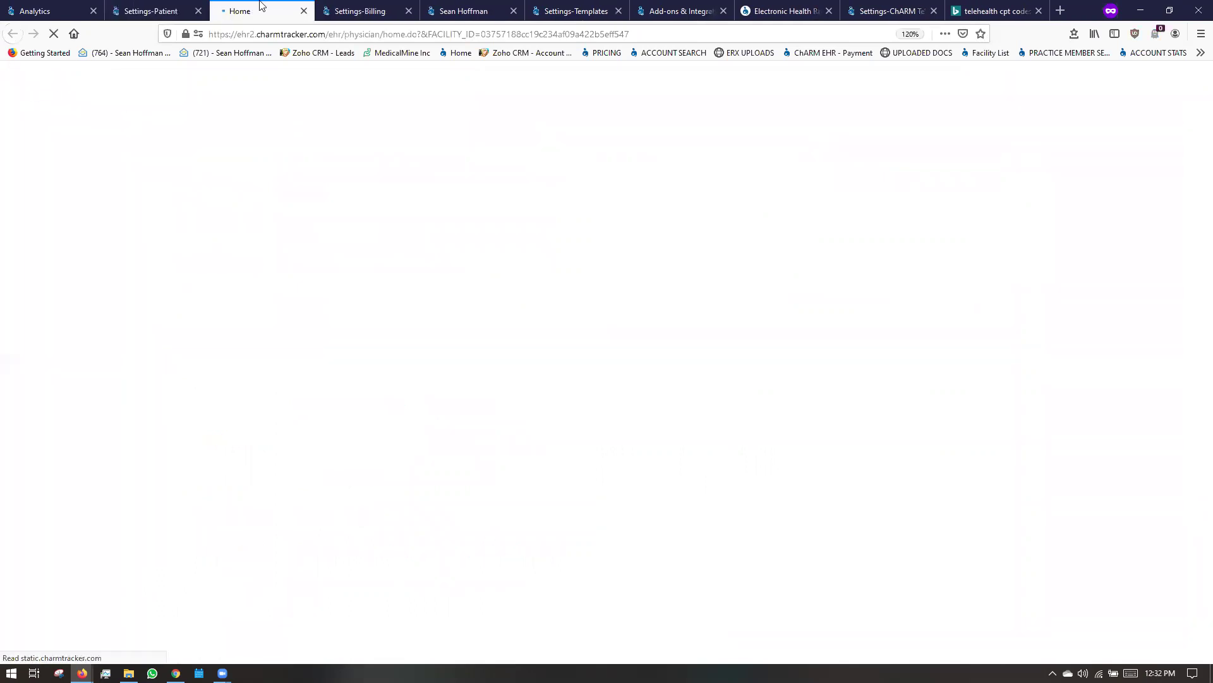
{"action": "left_click", "coordinate": [409, 11]}
{"action": "left_click", "coordinate": [409, 11]}
{"action": "left_click", "coordinate": [409, 11]}
{"action": "left_click", "coordinate": [409, 10]}
{"action": "left_click", "coordinate": [409, 10]}
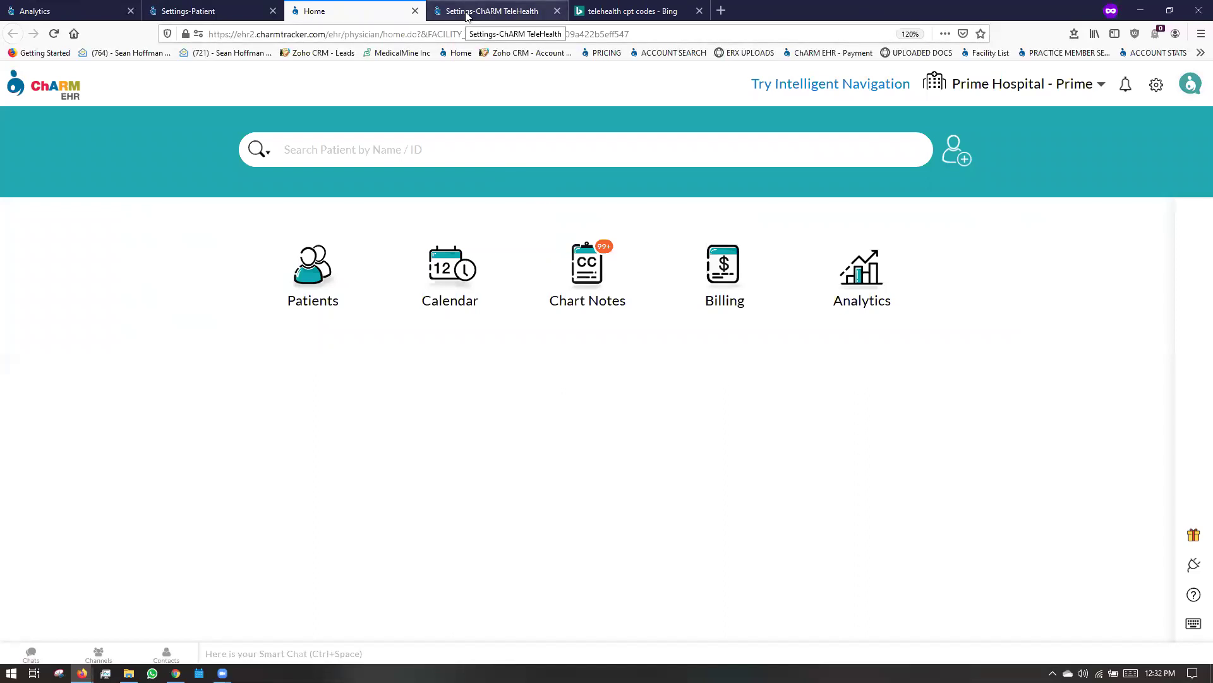
Open the Telehealth test patient's details from the patient list and view the Questionnaires and Insurance sections
{"action": "left_click", "coordinate": [334, 299]}
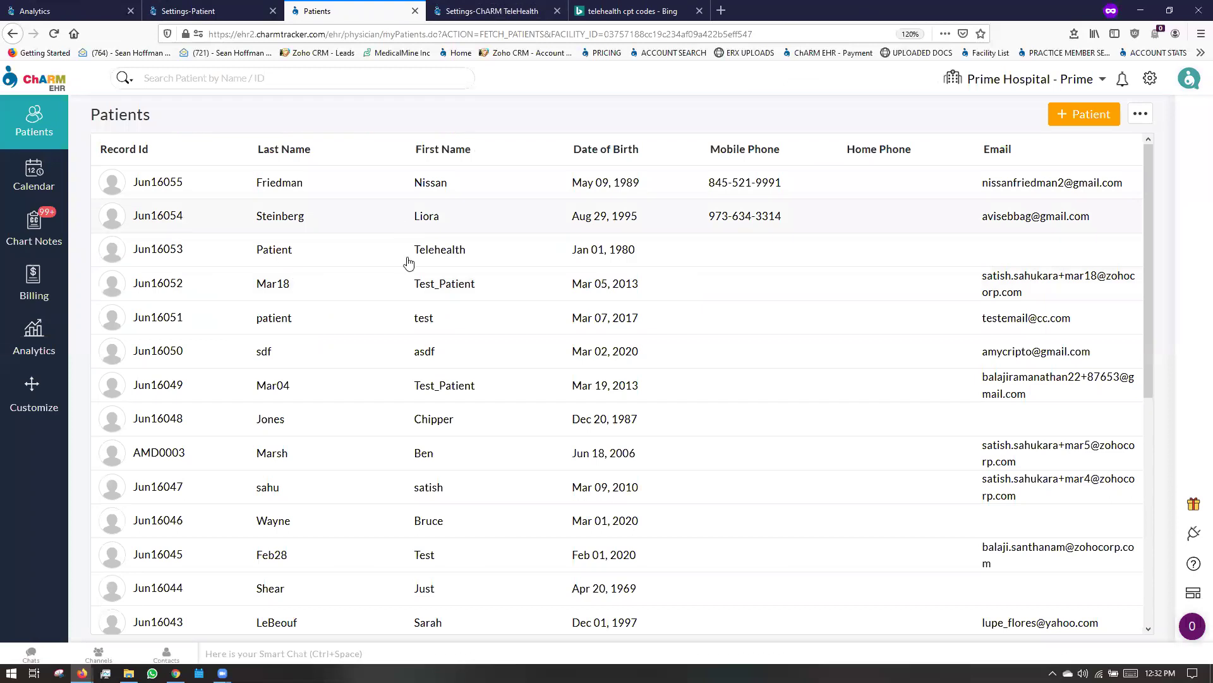
{"action": "left_click", "coordinate": [408, 260]}
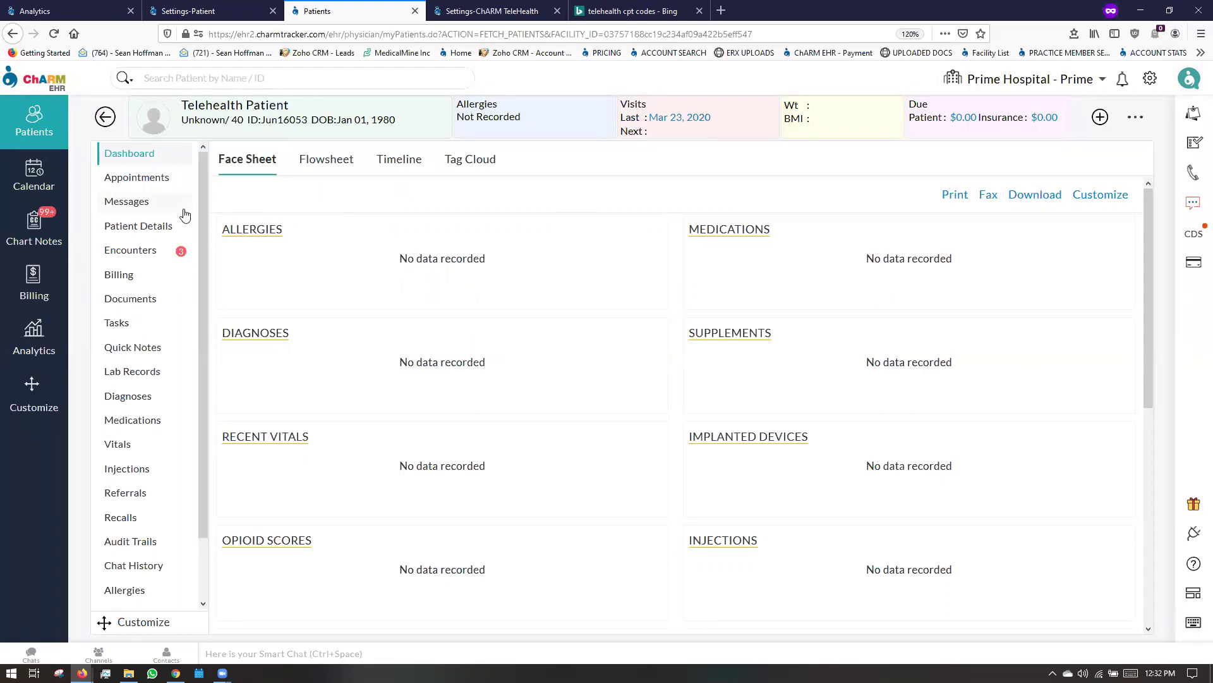
{"action": "left_click", "coordinate": [169, 229]}
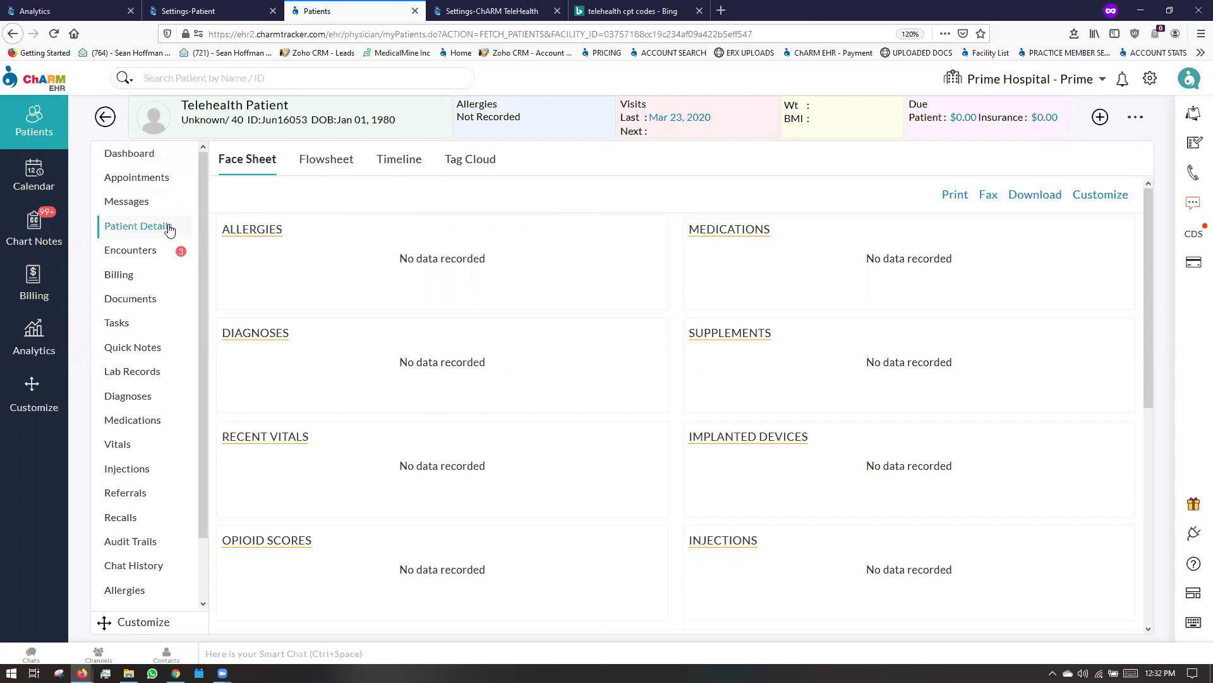
{"action": "left_click", "coordinate": [562, 164]}
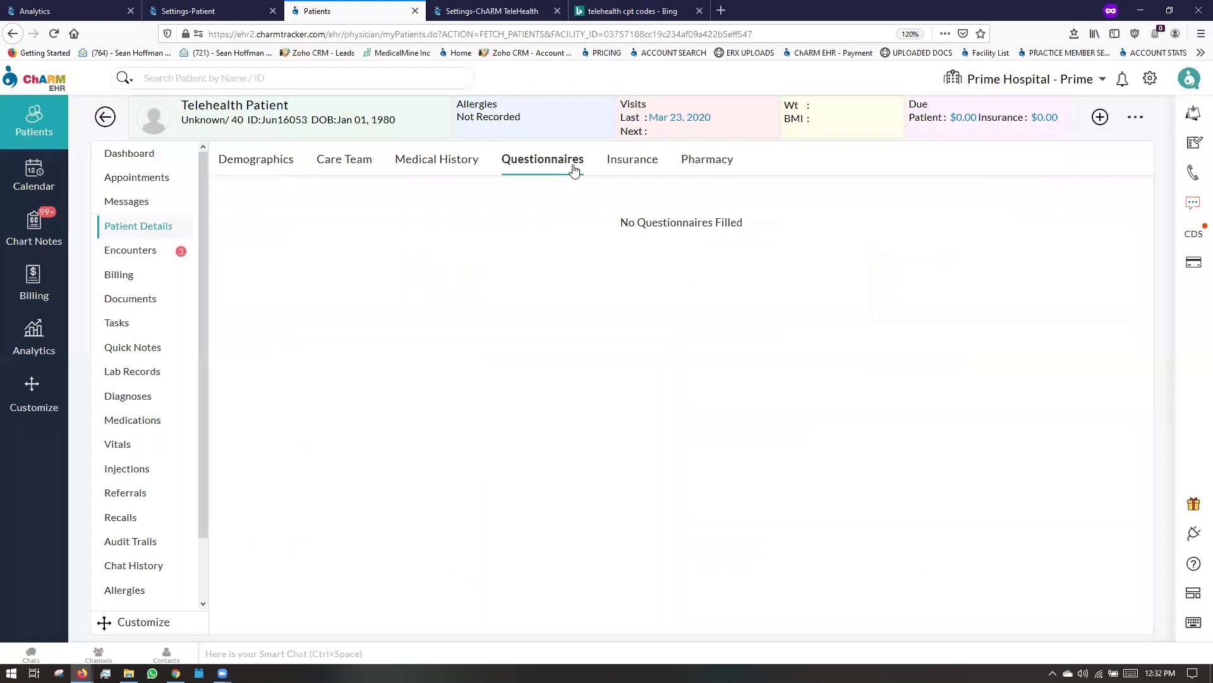
{"action": "left_click", "coordinate": [616, 172]}
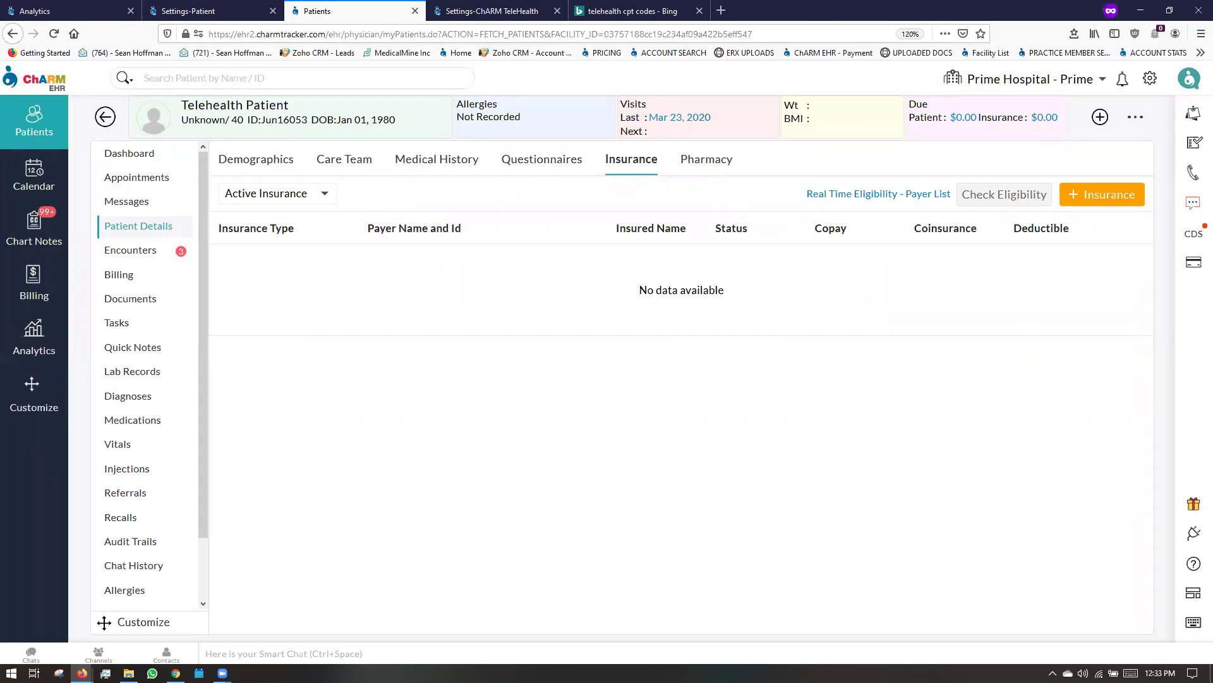
View the Billing receipts and invoices, inspect the payment form for the unpaid 75.00 invoice, and close it without adding a payment
{"action": "left_click", "coordinate": [37, 279]}
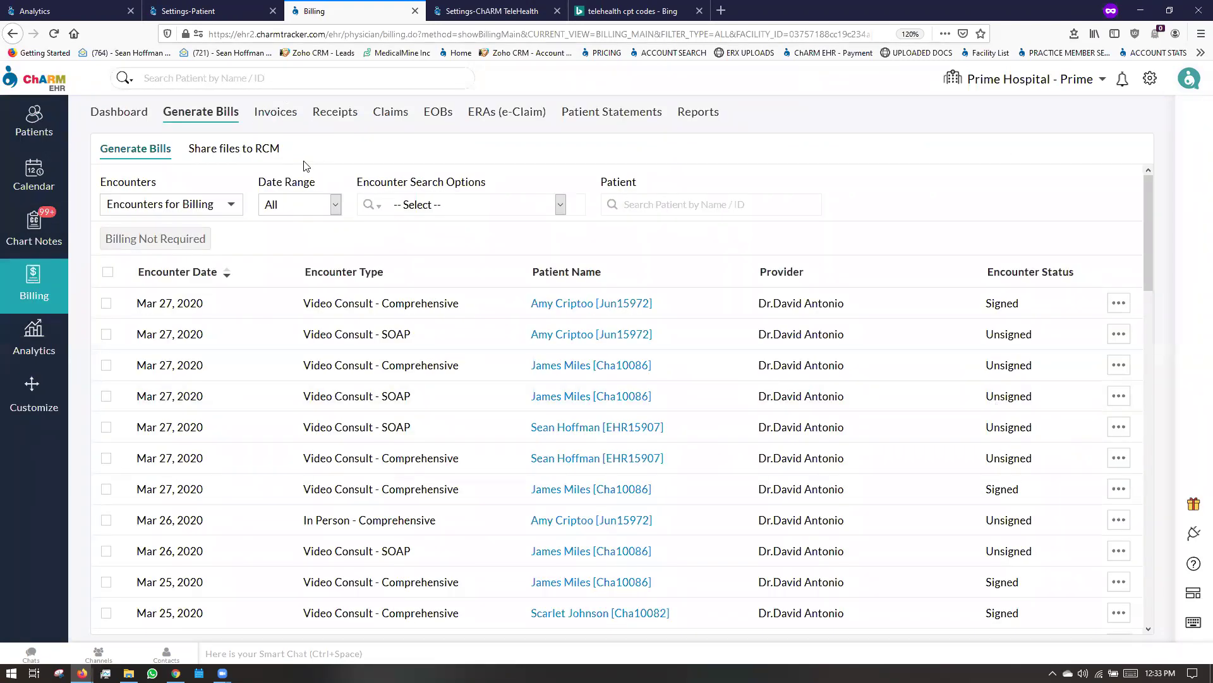
{"action": "left_click", "coordinate": [275, 112]}
{"action": "left_click", "coordinate": [334, 112]}
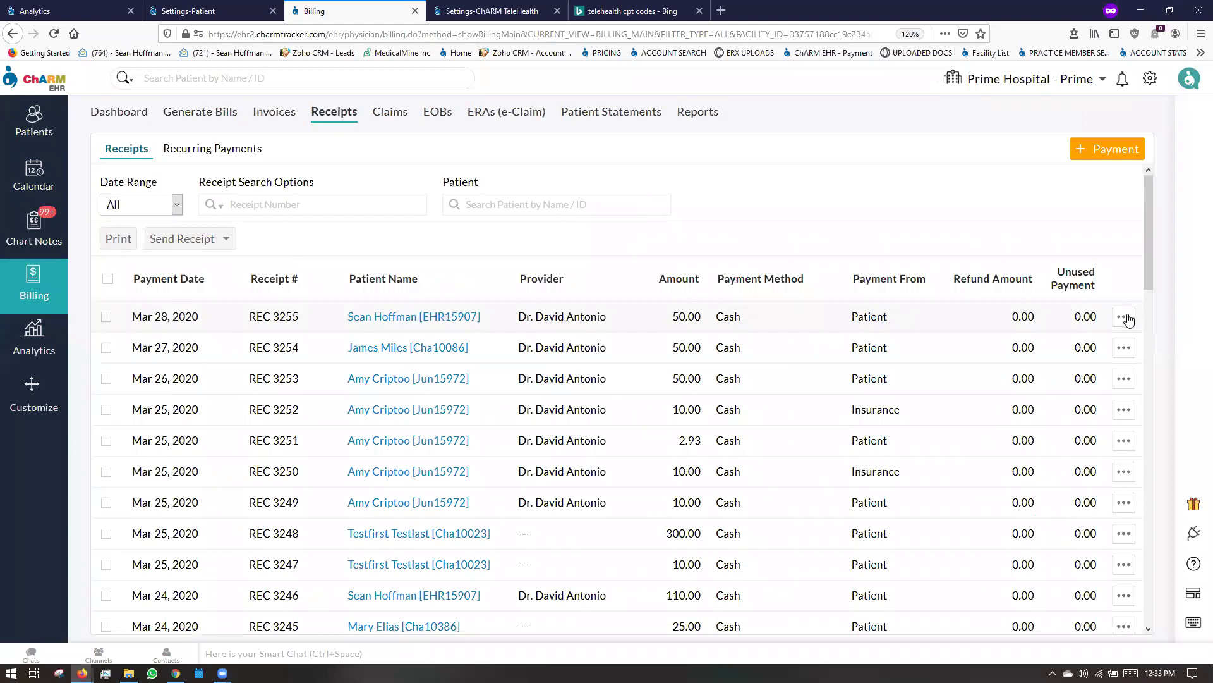
{"action": "left_click", "coordinate": [275, 116]}
{"action": "mouse_move", "coordinate": [1124, 376]}
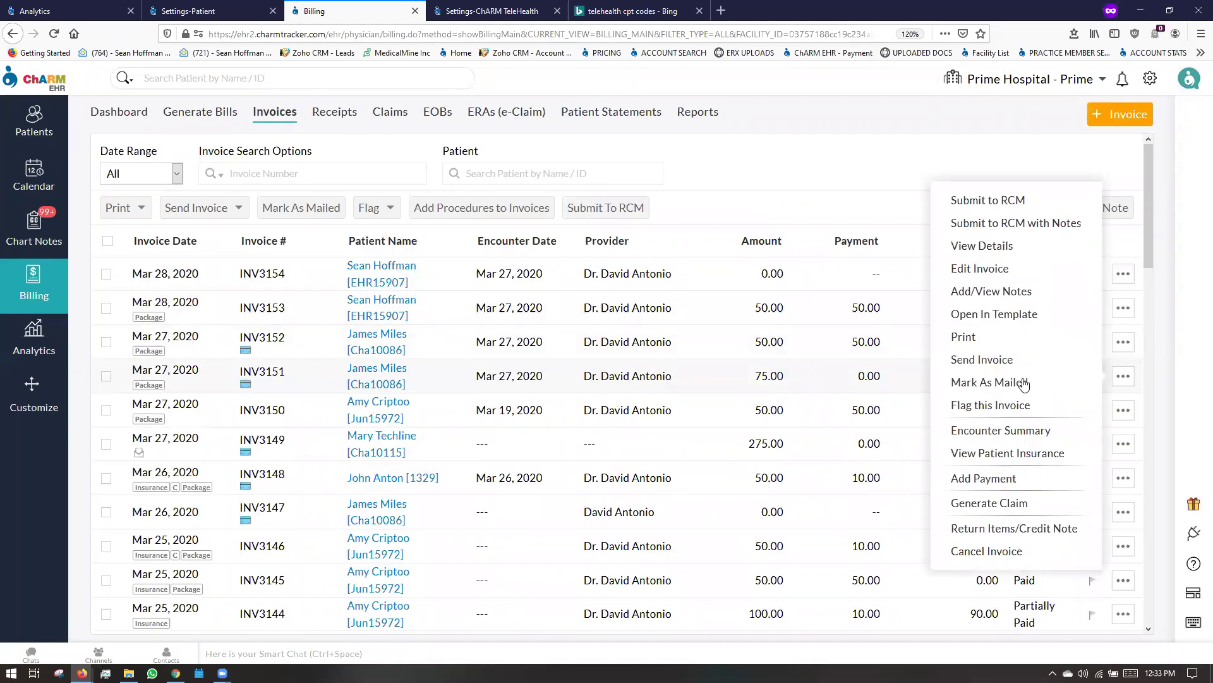
{"action": "left_click", "coordinate": [998, 479]}
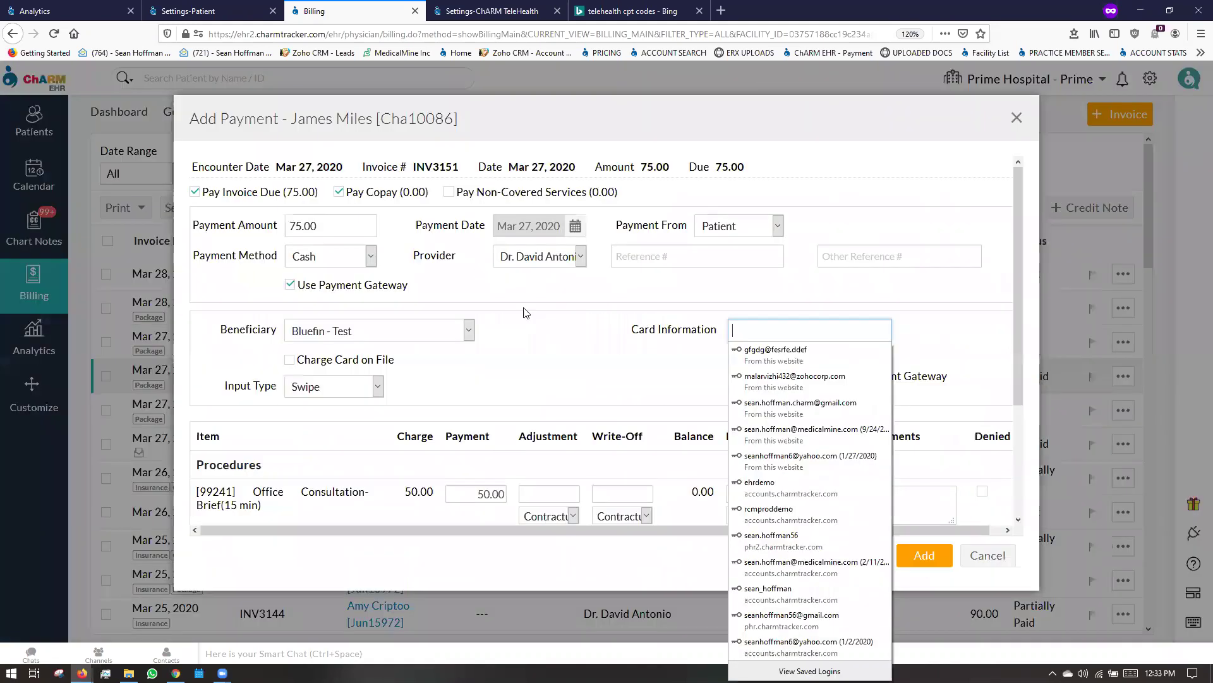
{"action": "key", "text": "Escape"}
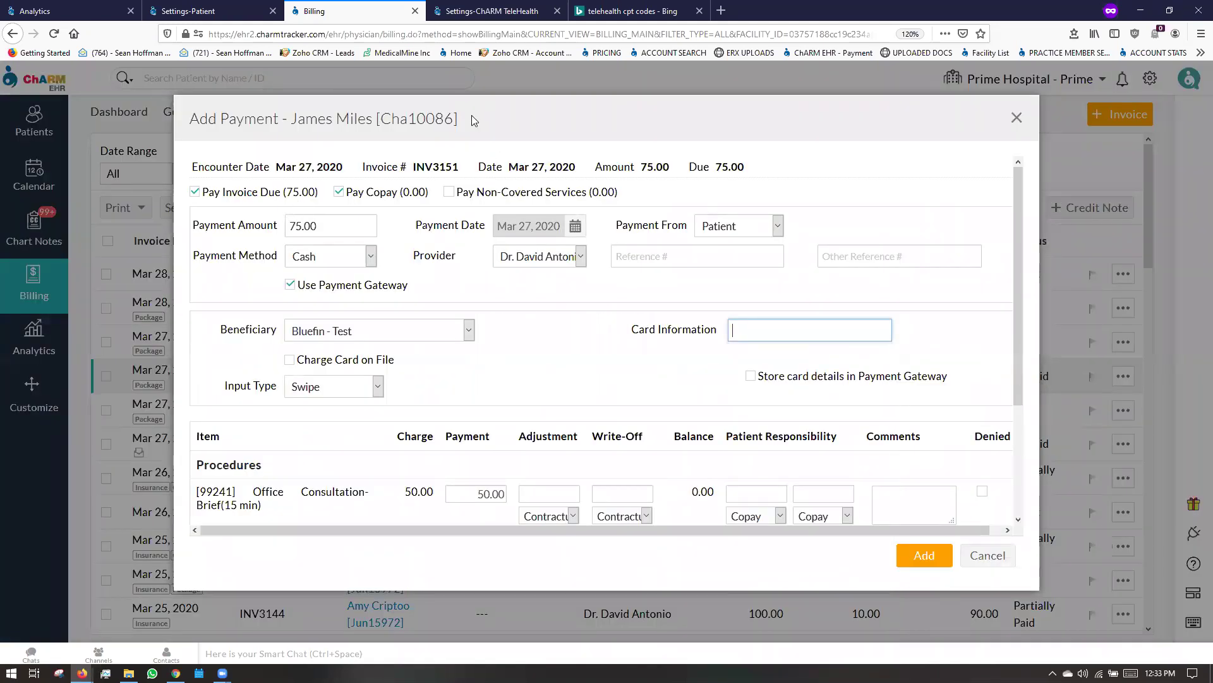
{"action": "left_click", "coordinate": [340, 192]}
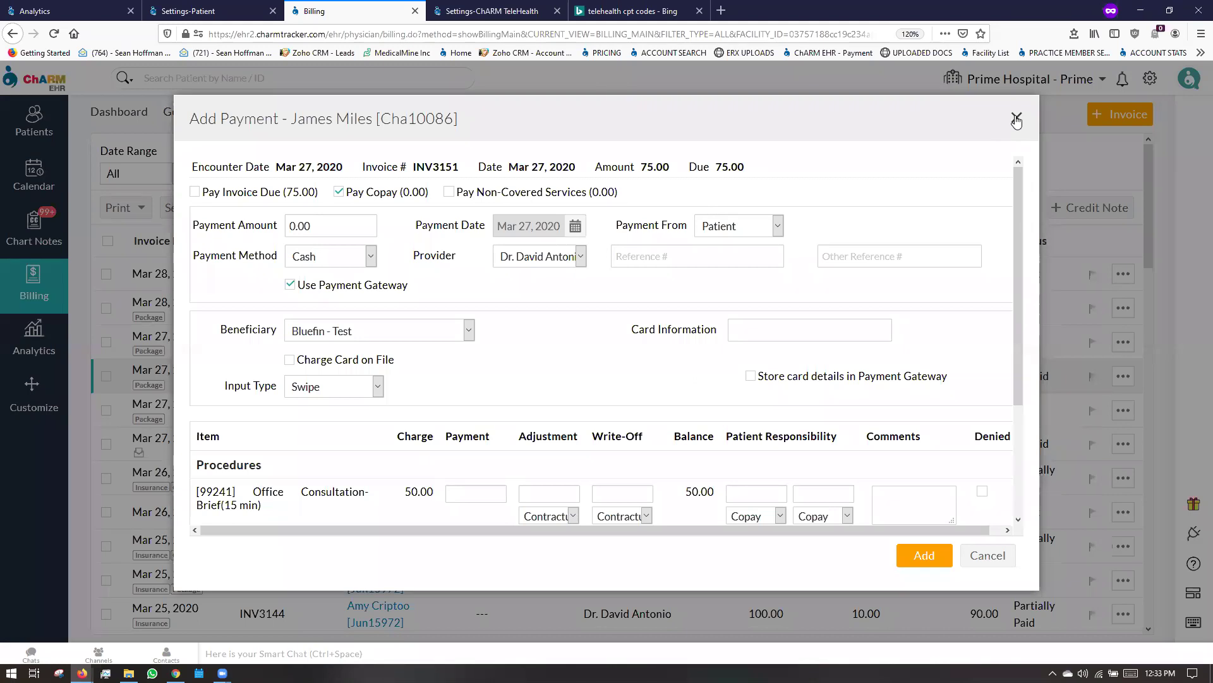
{"action": "left_click", "coordinate": [1016, 119]}
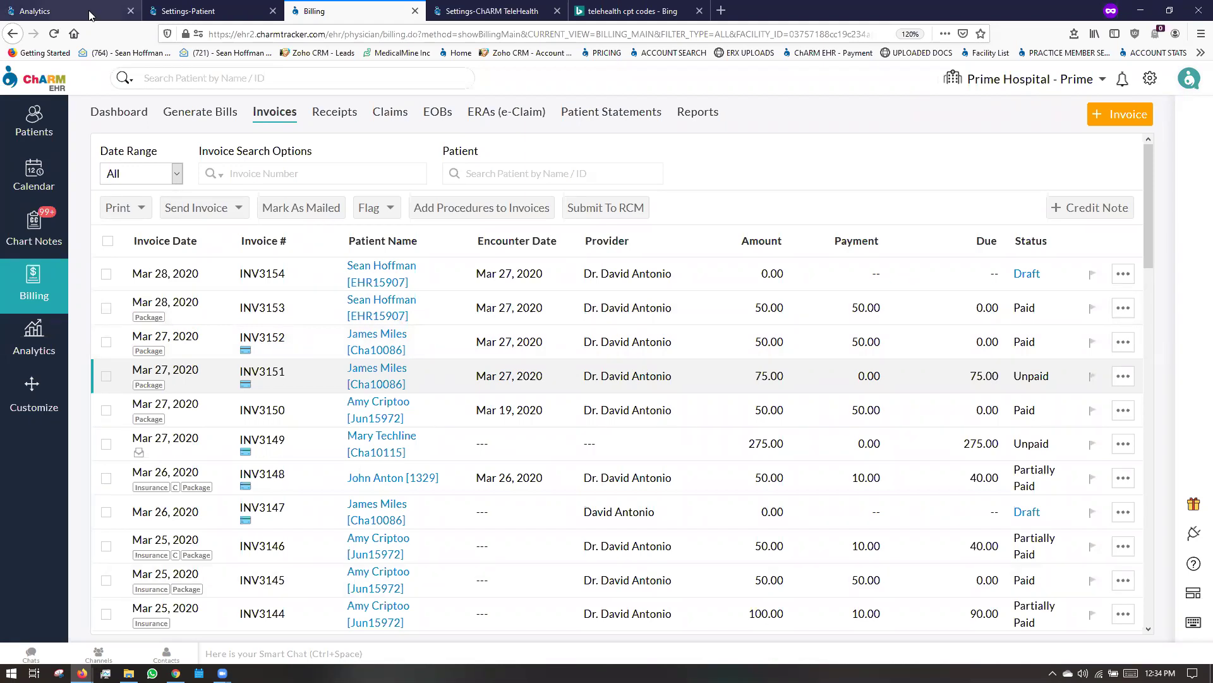
{"action": "left_click", "coordinate": [239, 18]}
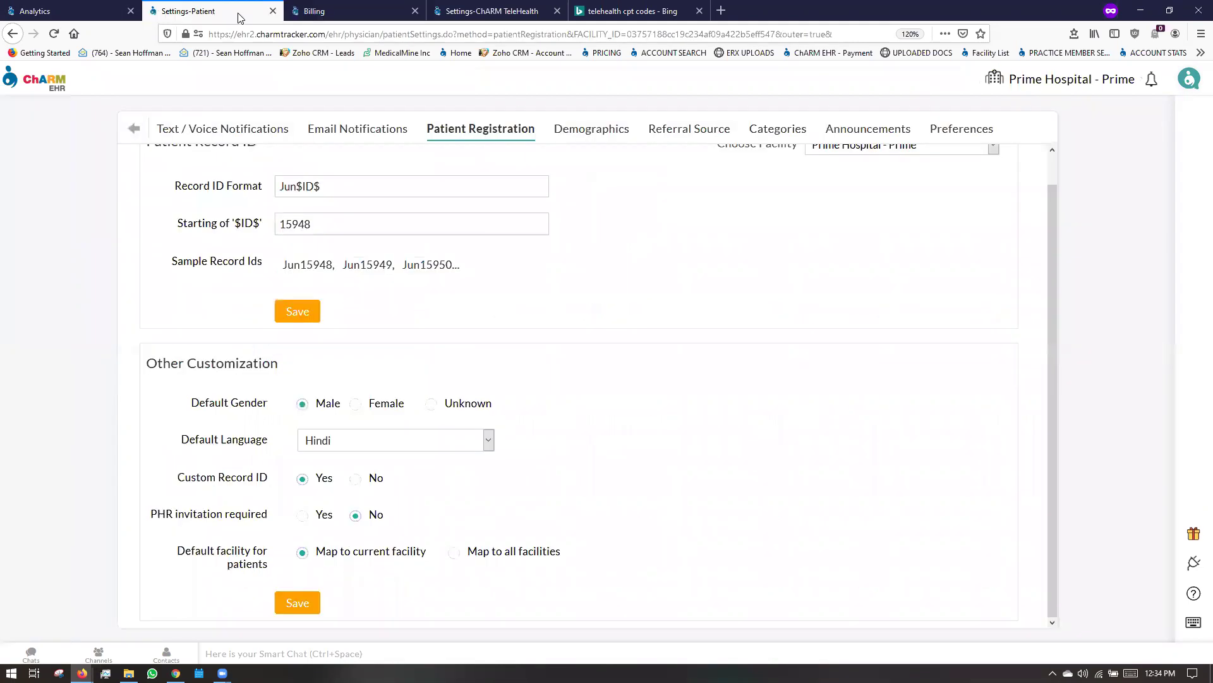
{"action": "left_click", "coordinate": [65, 9]}
{"action": "left_click", "coordinate": [316, 10]}
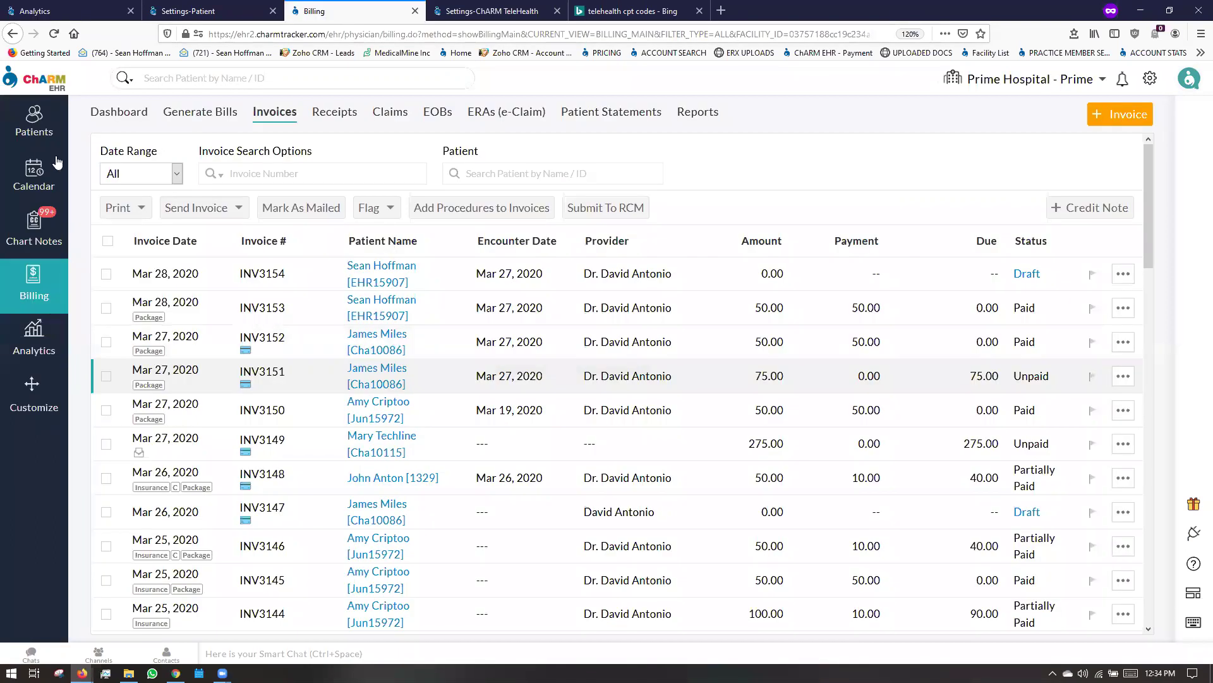
Open the fifth unsigned chart note, a Mar 27, 2020 video consult, for editing
{"action": "left_click", "coordinate": [47, 182]}
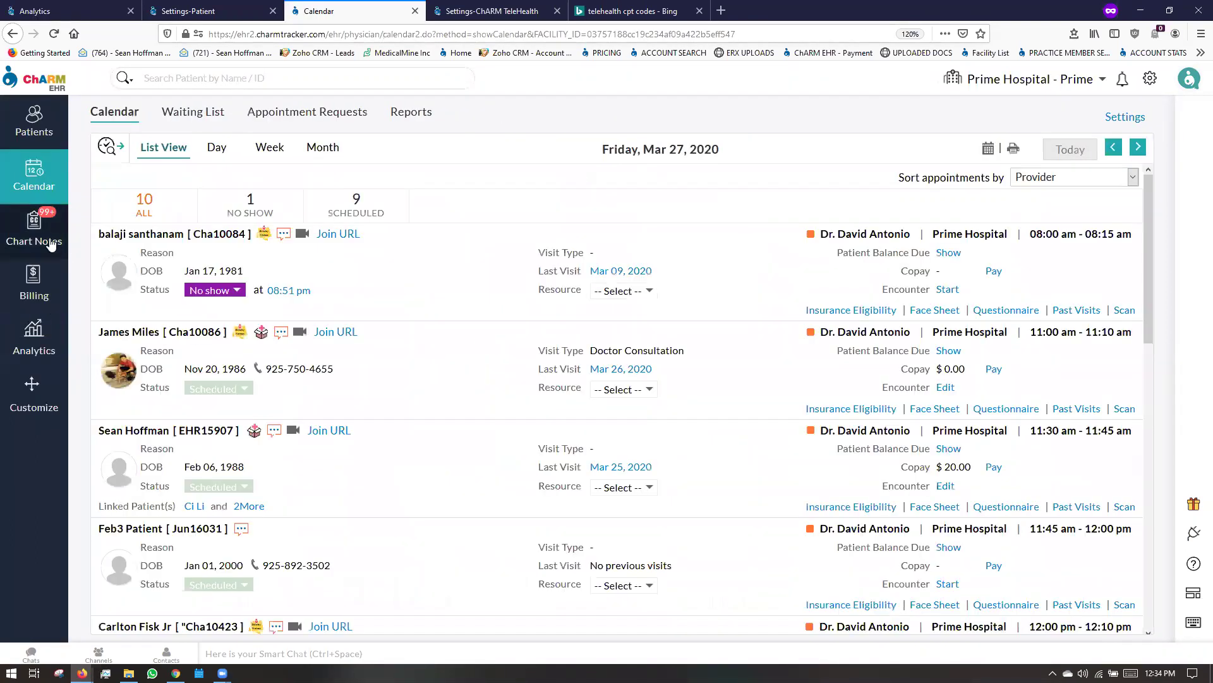
{"action": "left_click", "coordinate": [50, 244]}
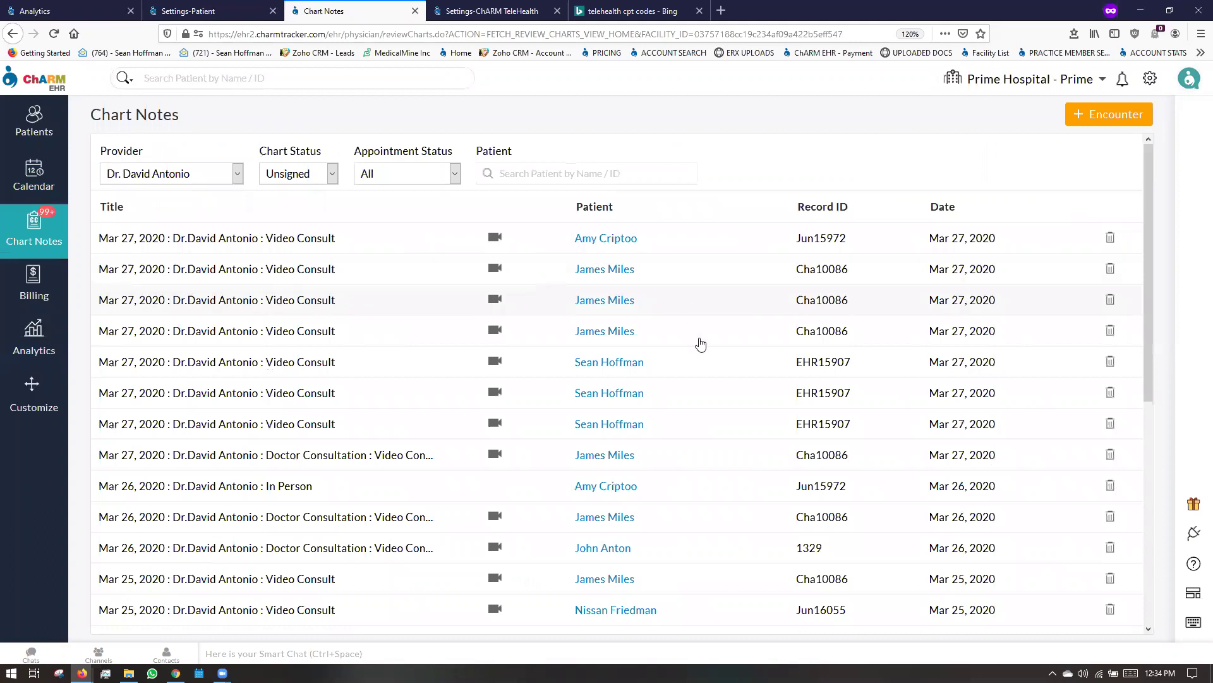
{"action": "left_click", "coordinate": [699, 369]}
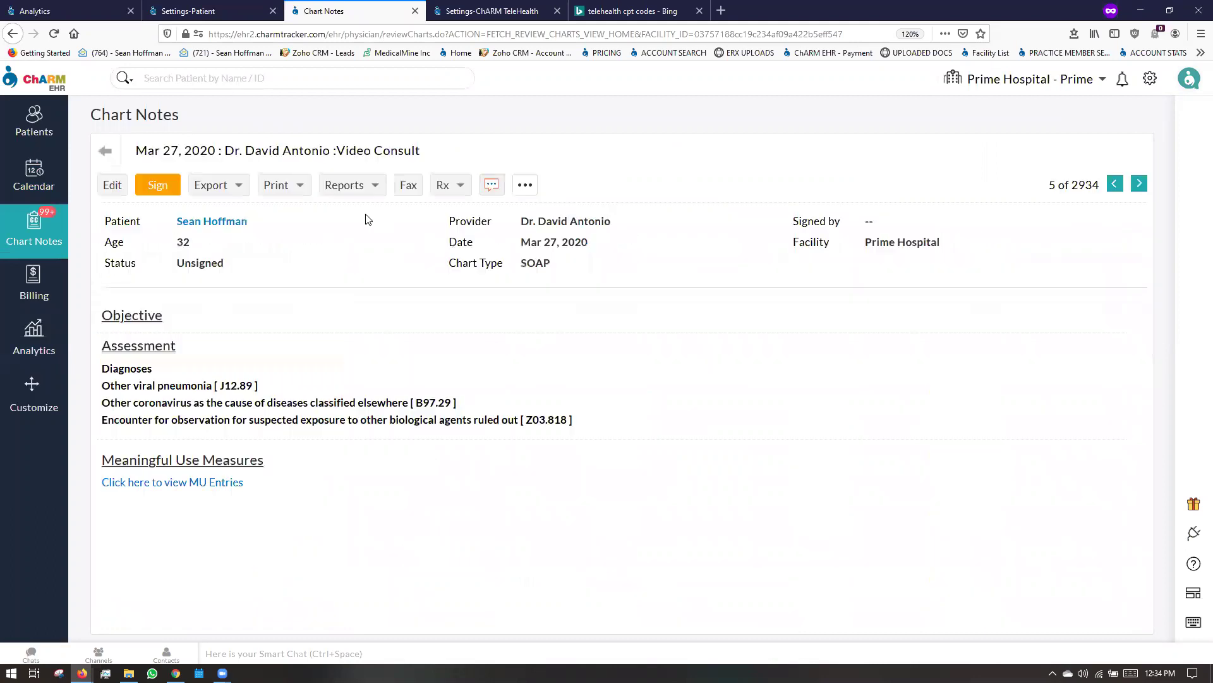
{"action": "left_click", "coordinate": [112, 186]}
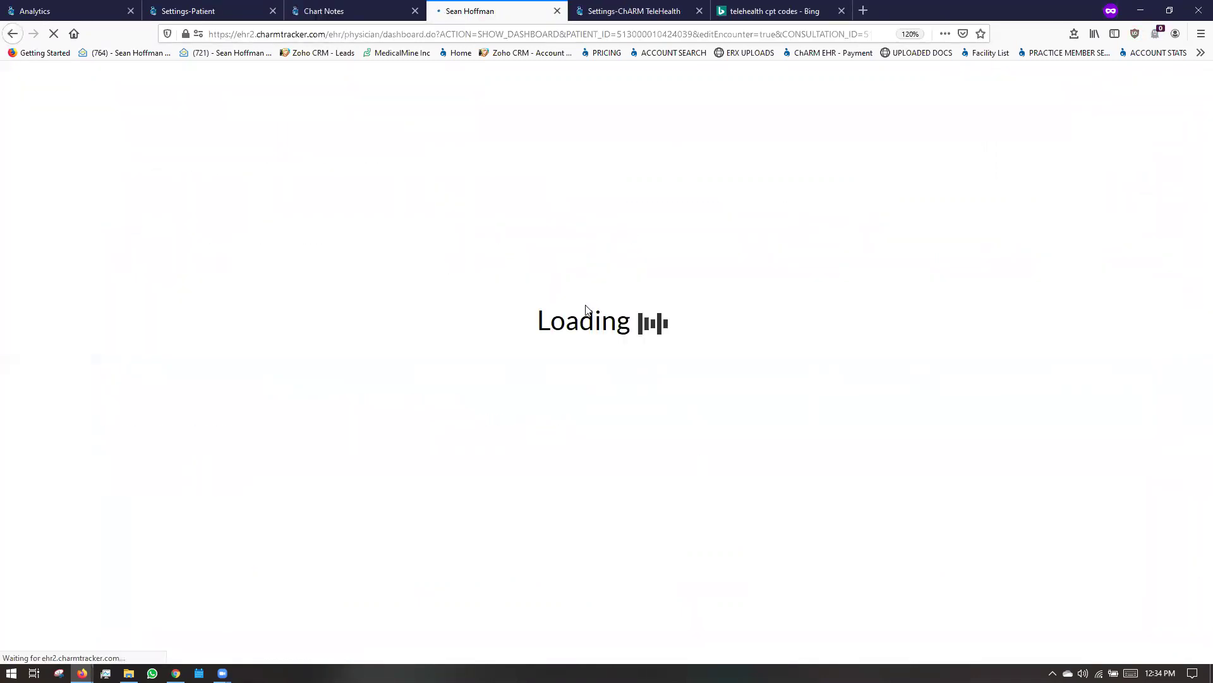
Add the 2-Medical History-Adult questionnaire to the encounter
{"action": "left_click", "coordinate": [334, 207]}
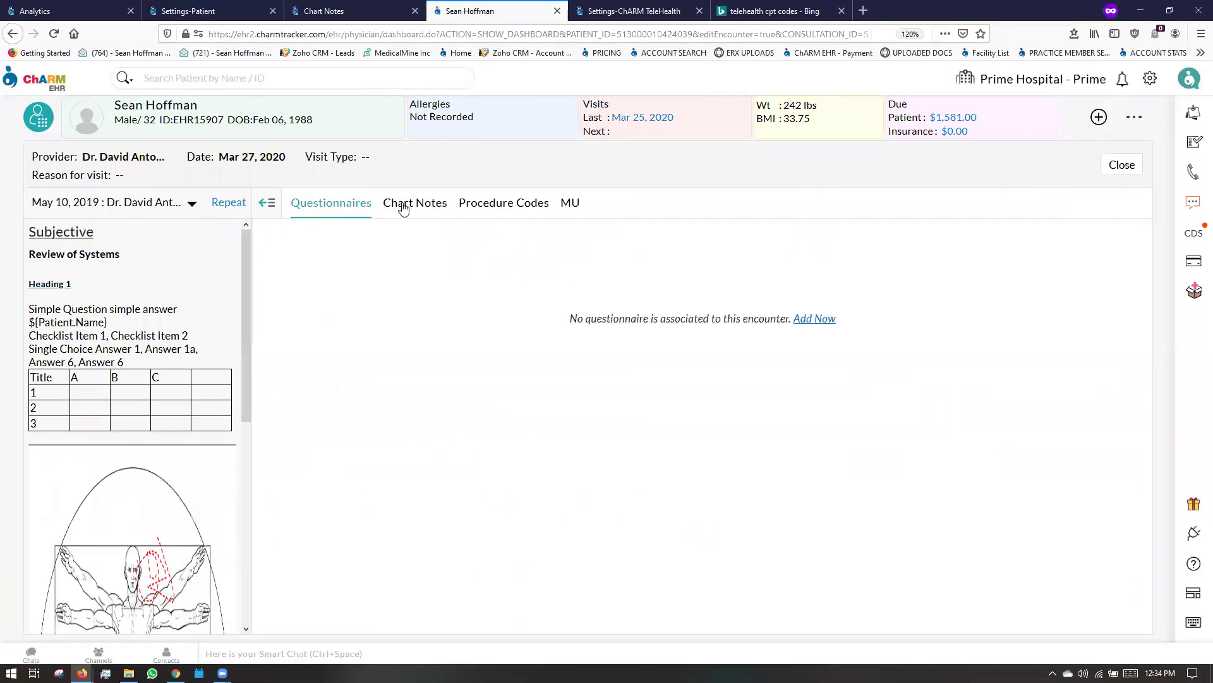
{"action": "left_click", "coordinate": [366, 209]}
{"action": "left_click", "coordinate": [806, 320]}
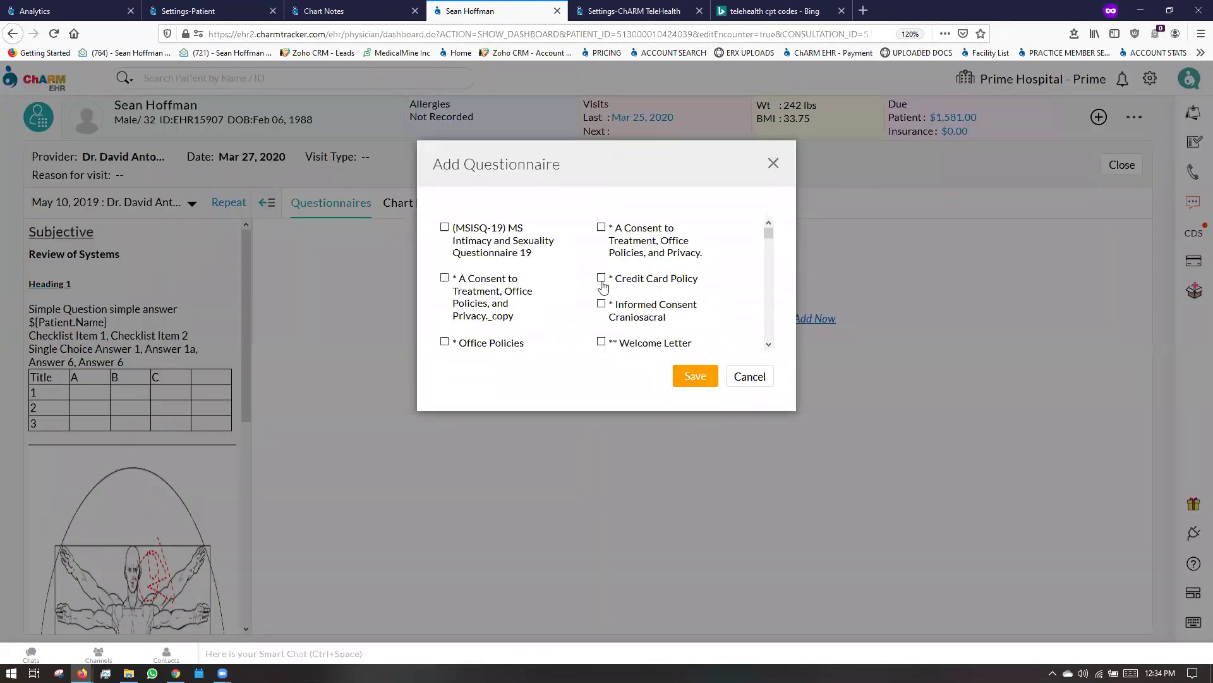
{"action": "scroll", "coordinate": [603, 307], "scroll_direction": "down", "scroll_amount": 3}
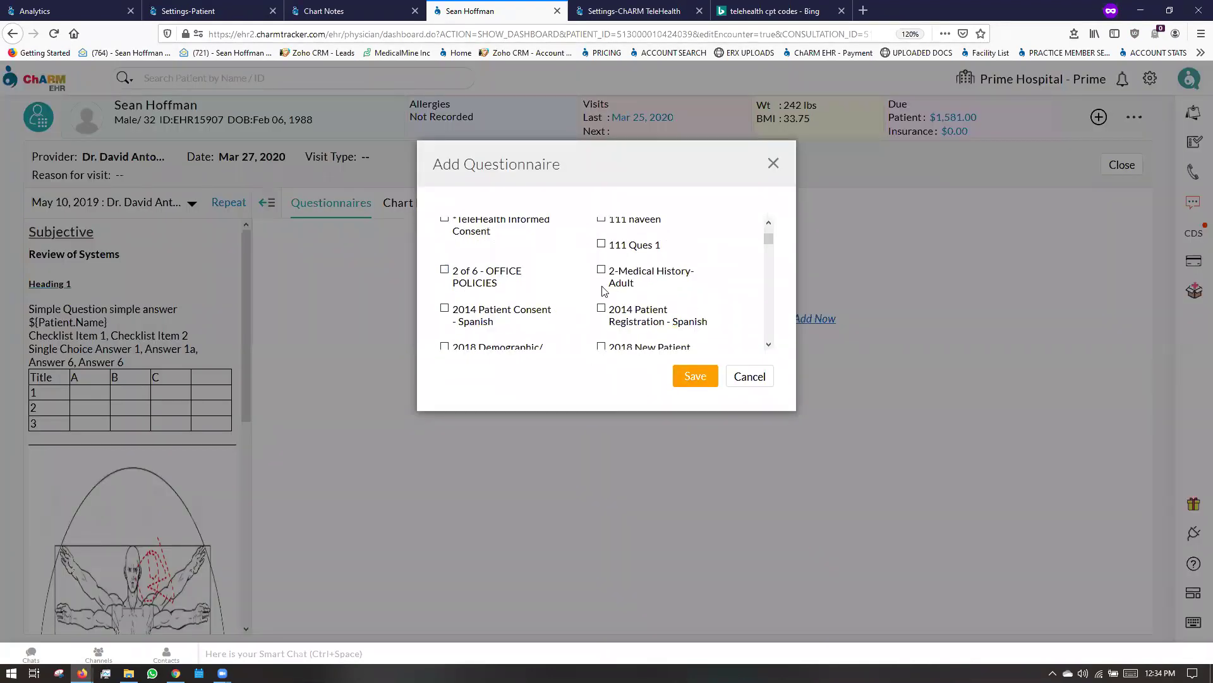
{"action": "left_click", "coordinate": [601, 271]}
{"action": "left_click", "coordinate": [699, 379]}
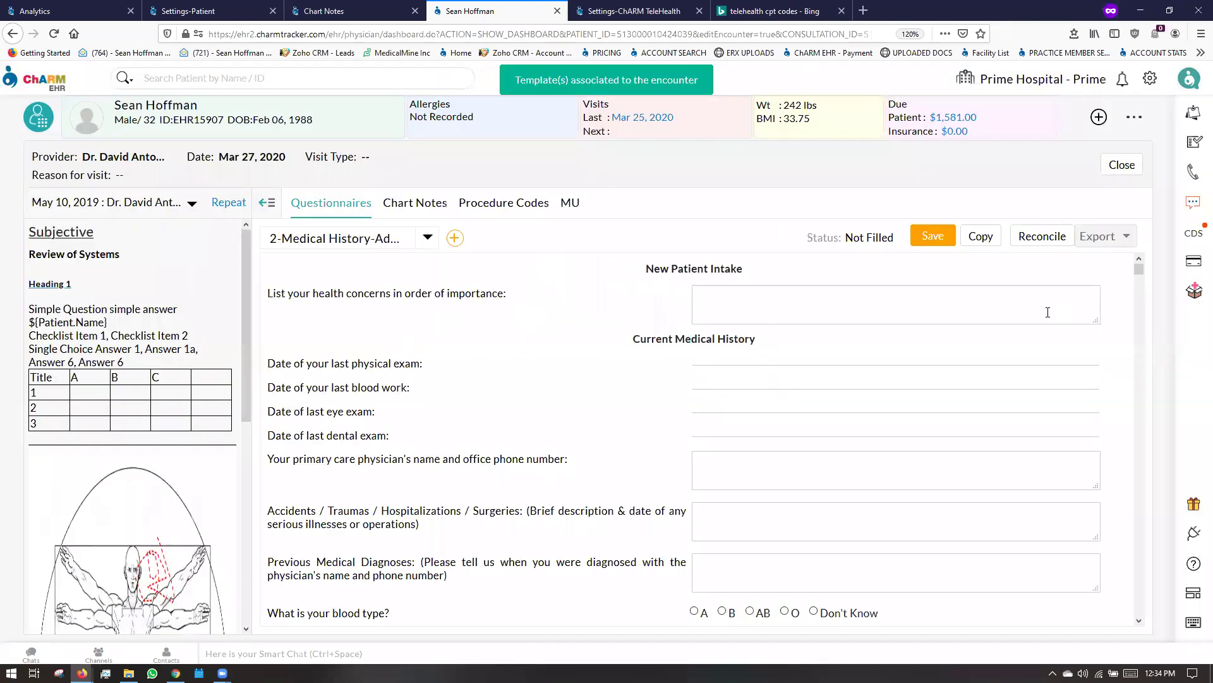
Look over the added questionnaire's fields and the encounter's chart notes, and return to the questionnaire
{"action": "left_click", "coordinate": [915, 303]}
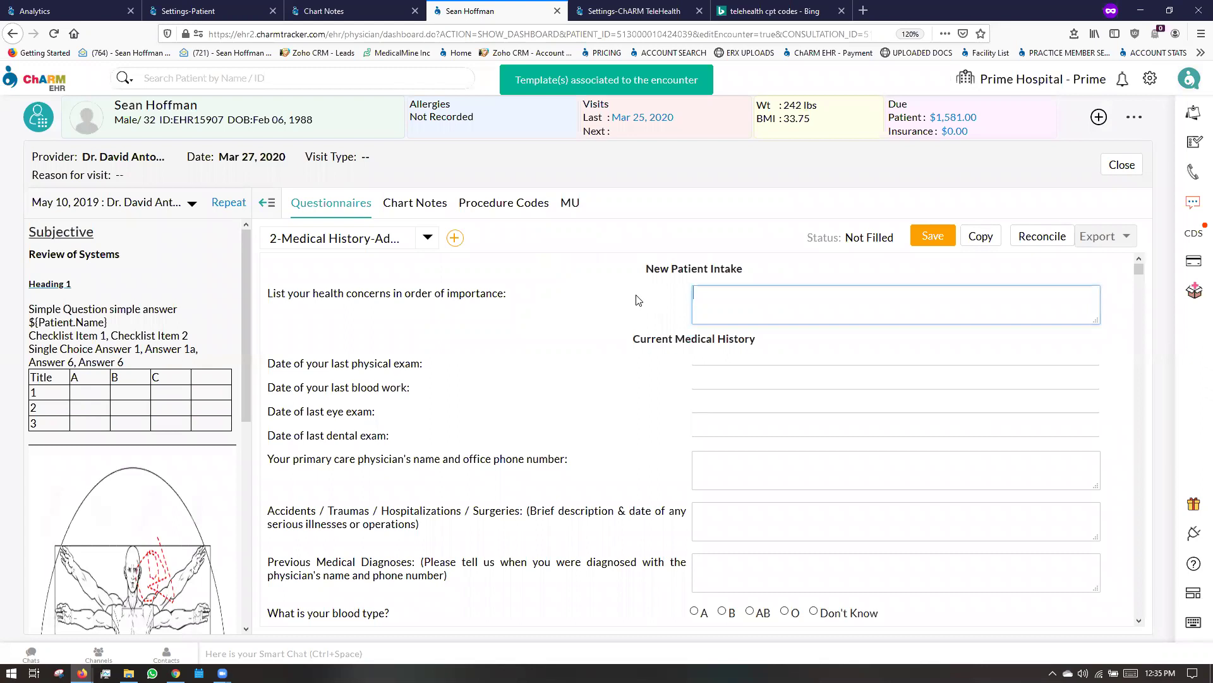
{"action": "left_click", "coordinate": [452, 359]}
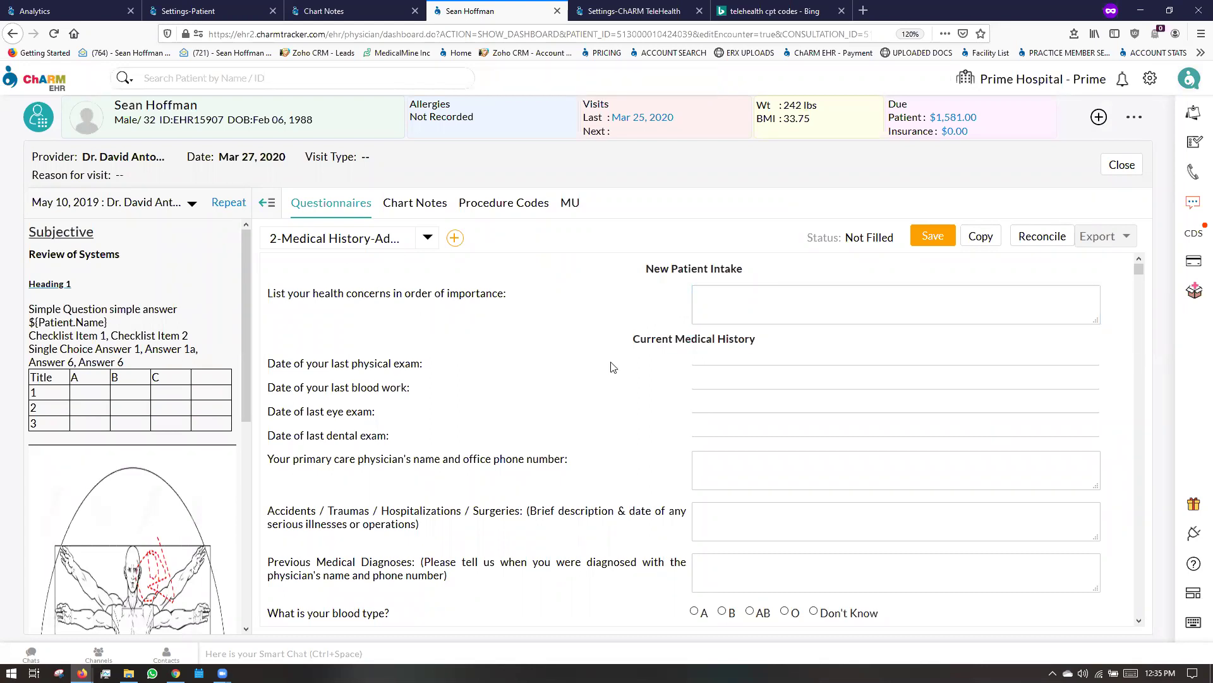
{"action": "left_click", "coordinate": [417, 203]}
{"action": "scroll", "coordinate": [324, 391], "scroll_direction": "down", "scroll_amount": 5}
{"action": "scroll", "coordinate": [324, 390], "scroll_direction": "up", "scroll_amount": 5}
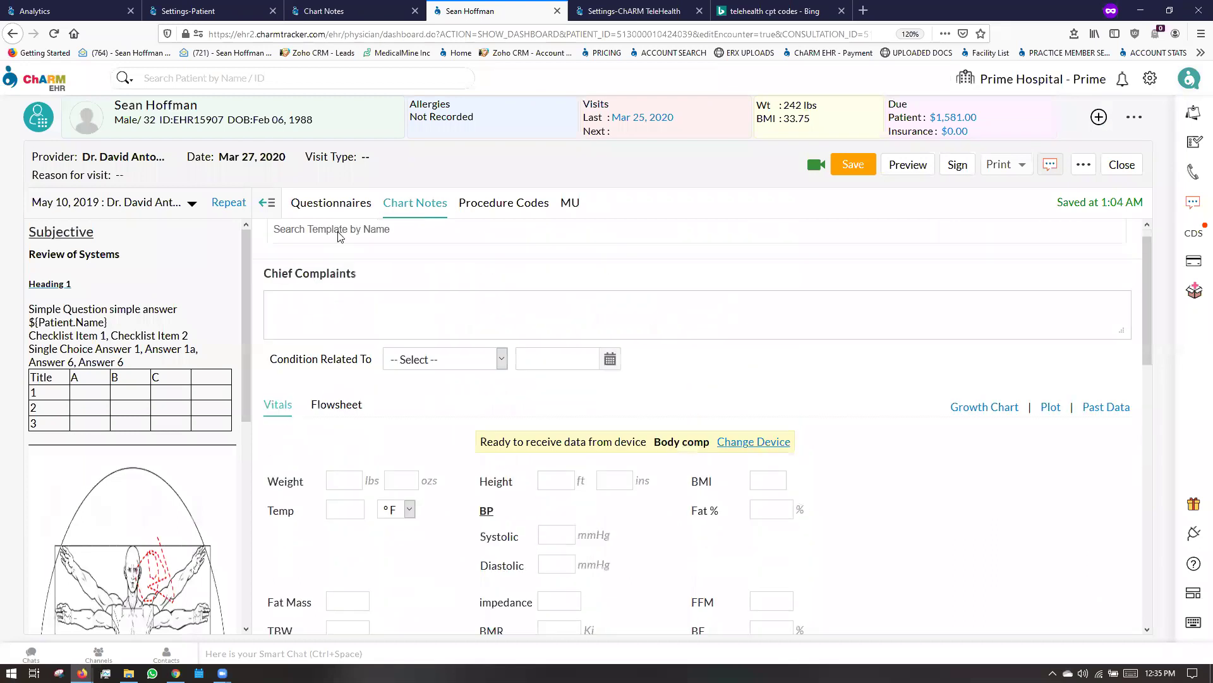
{"action": "left_click", "coordinate": [333, 203]}
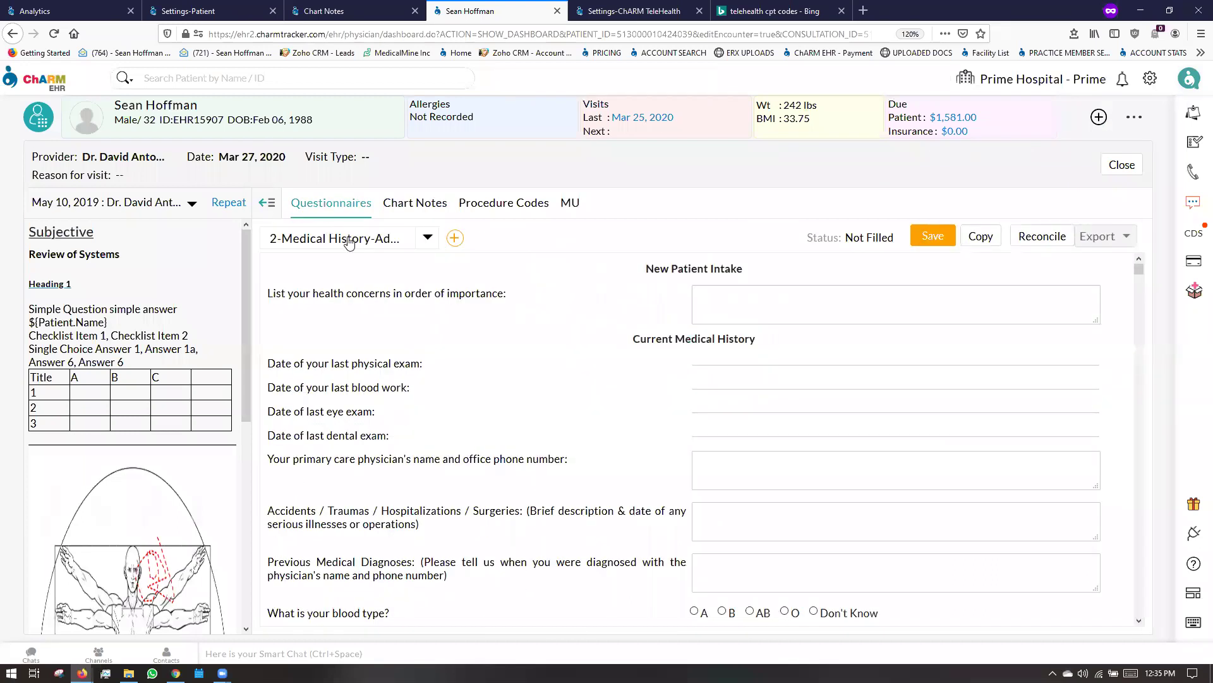
Copy a block of symptom questions ending with Arthritis from the 2-Medical History-Adult text and close the copy dialog
{"action": "left_click", "coordinate": [424, 237]}
{"action": "left_click", "coordinate": [981, 236]}
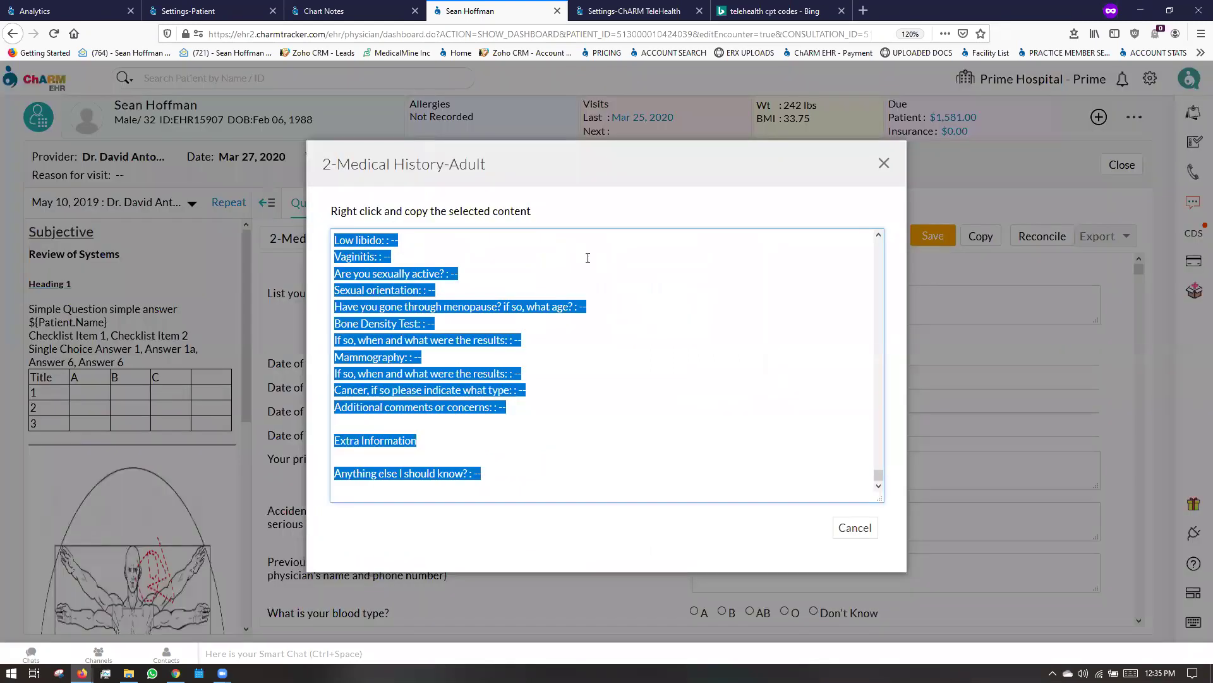
{"action": "scroll", "coordinate": [509, 335], "scroll_direction": "up", "scroll_amount": 5}
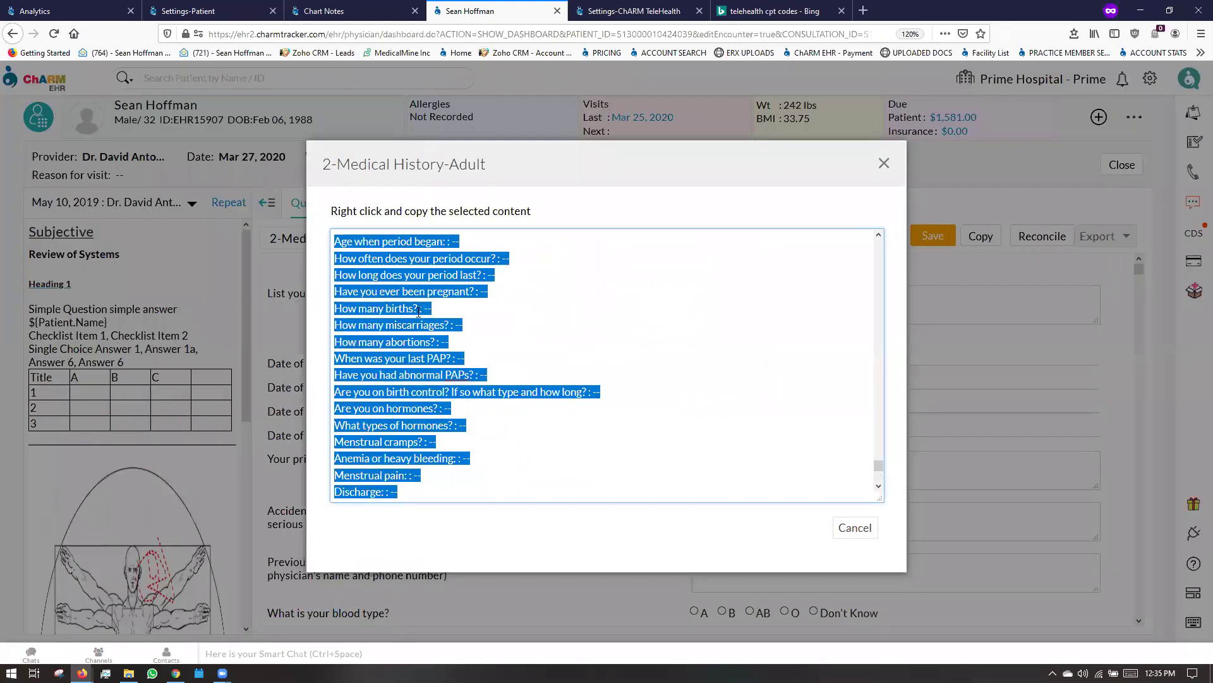
{"action": "scroll", "coordinate": [358, 373], "scroll_direction": "up", "scroll_amount": 10}
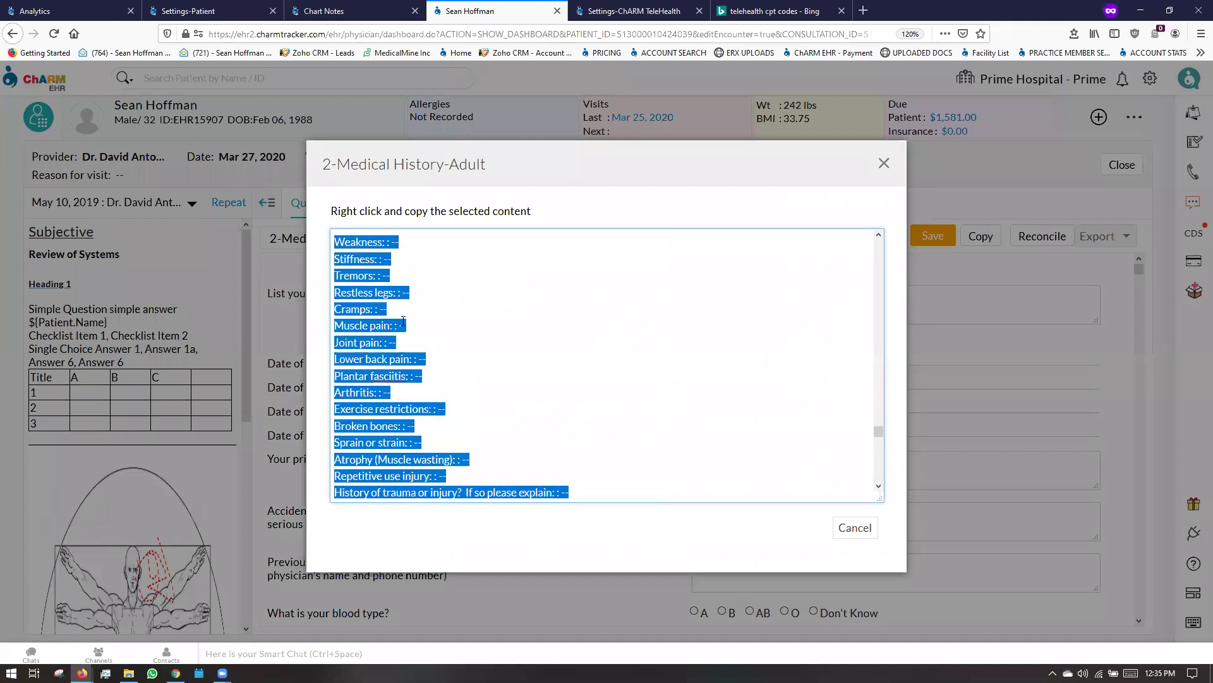
{"action": "left_click", "coordinate": [512, 331]}
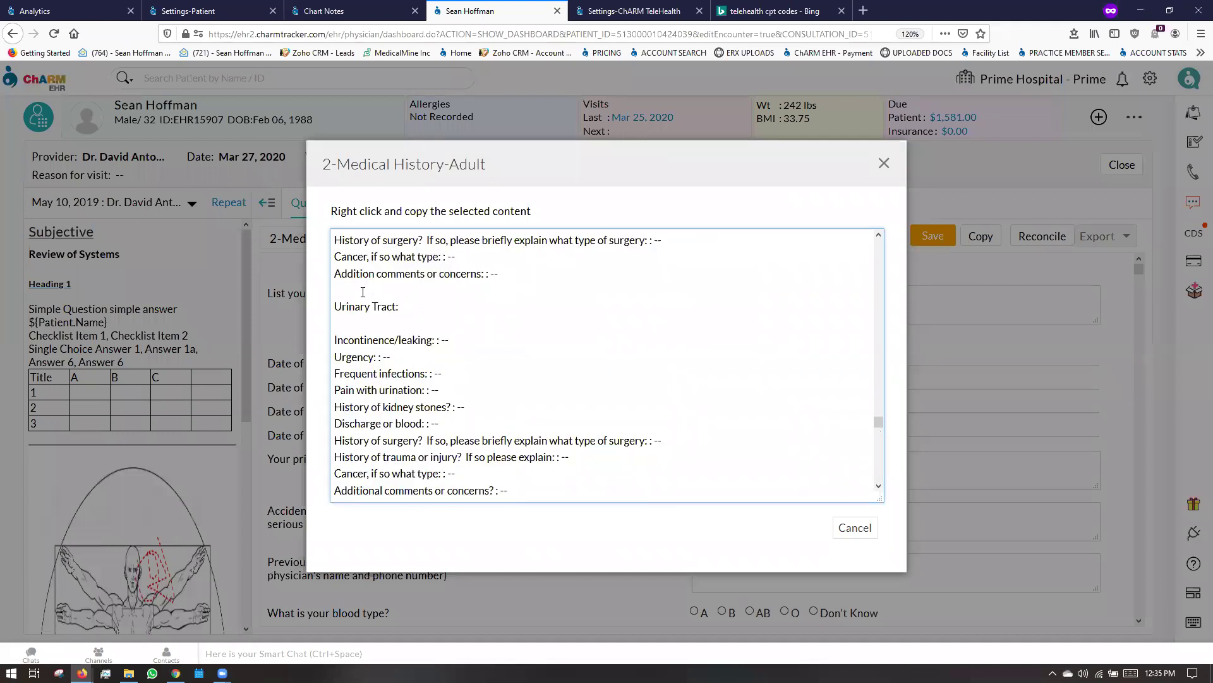
{"action": "left_click_drag", "start_coordinate": [341, 306], "coordinate": [539, 375]}
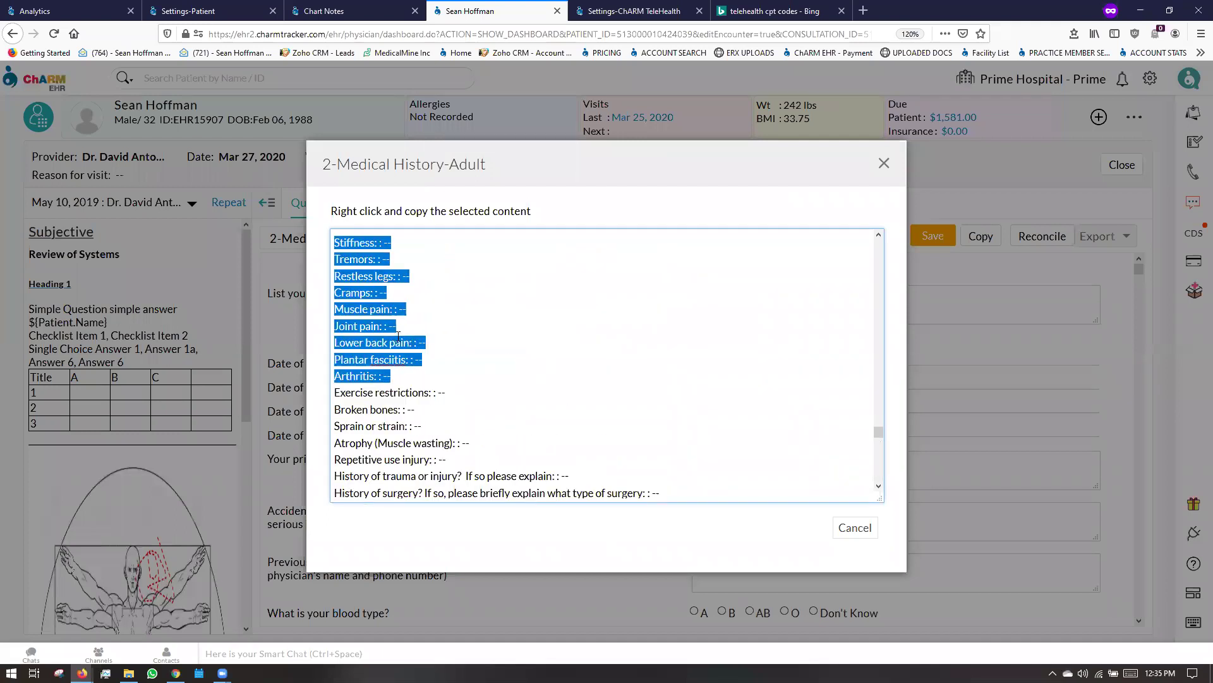
{"action": "right_click", "coordinate": [396, 334]}
{"action": "left_click", "coordinate": [424, 372]}
{"action": "left_click", "coordinate": [885, 163]}
Paste the copied block of questionnaire answers into the Chief Complaints section of the encounter's chart notes
{"action": "left_click", "coordinate": [408, 203]}
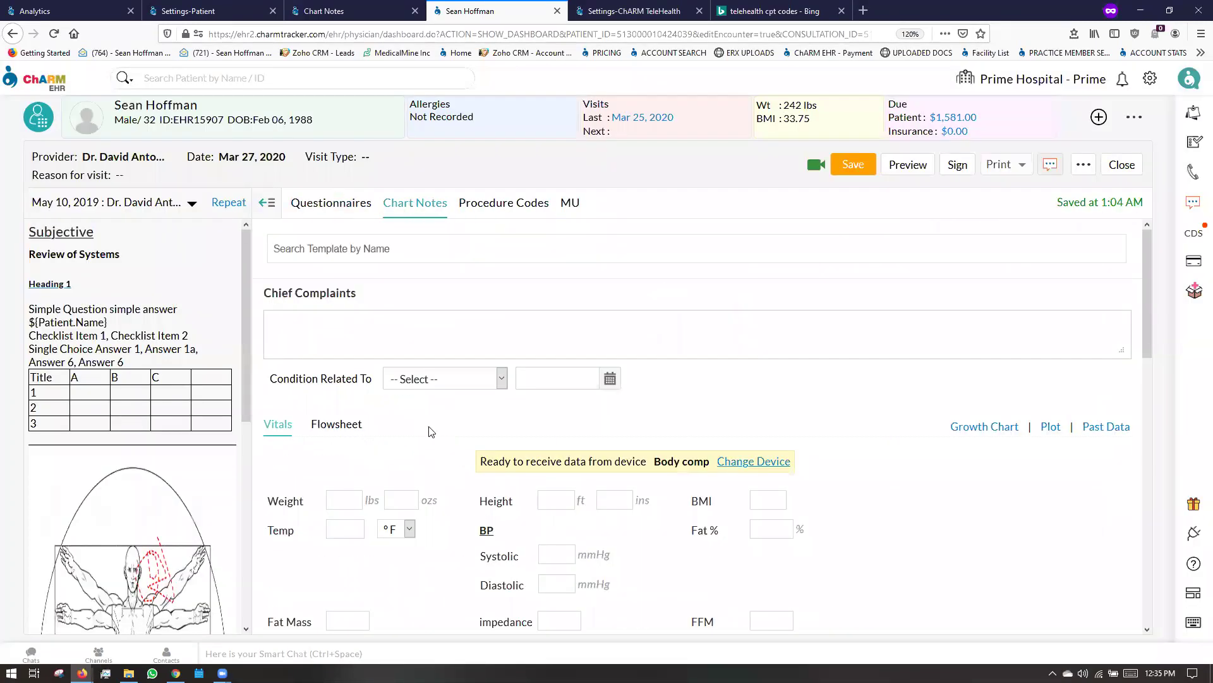
{"action": "scroll", "coordinate": [390, 357], "scroll_direction": "down", "scroll_amount": 4}
{"action": "scroll", "coordinate": [350, 379], "scroll_direction": "up", "scroll_amount": 4}
{"action": "right_click", "coordinate": [346, 331]}
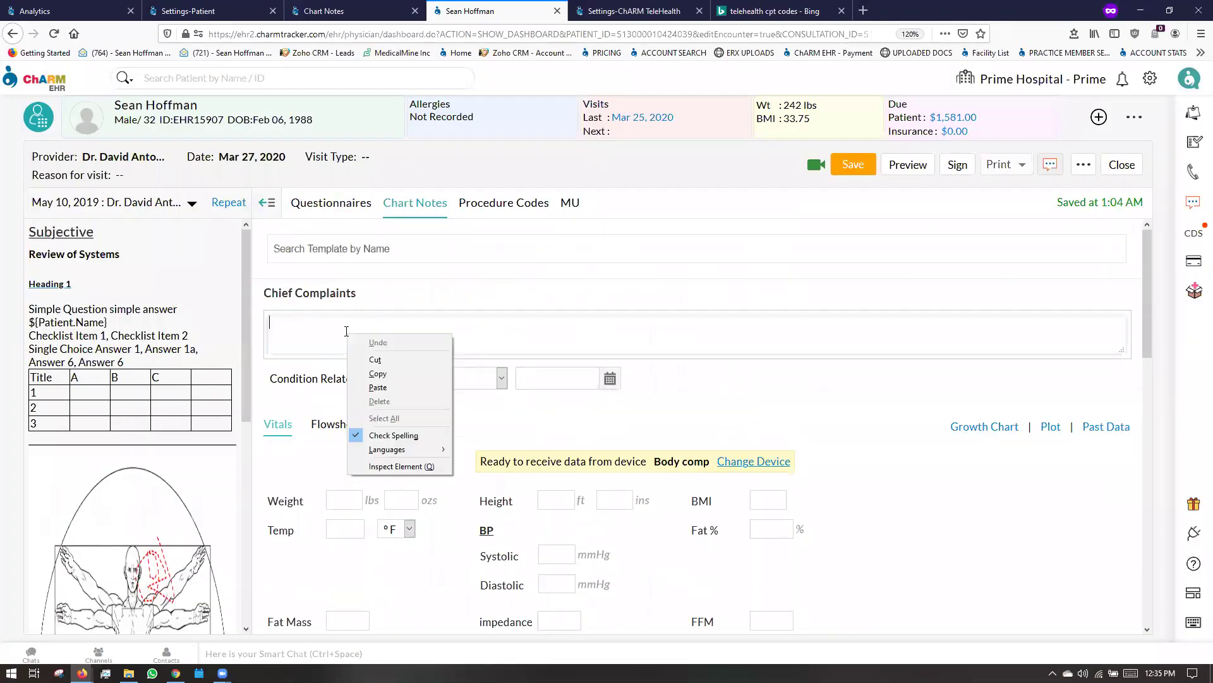
{"action": "left_click", "coordinate": [379, 386]}
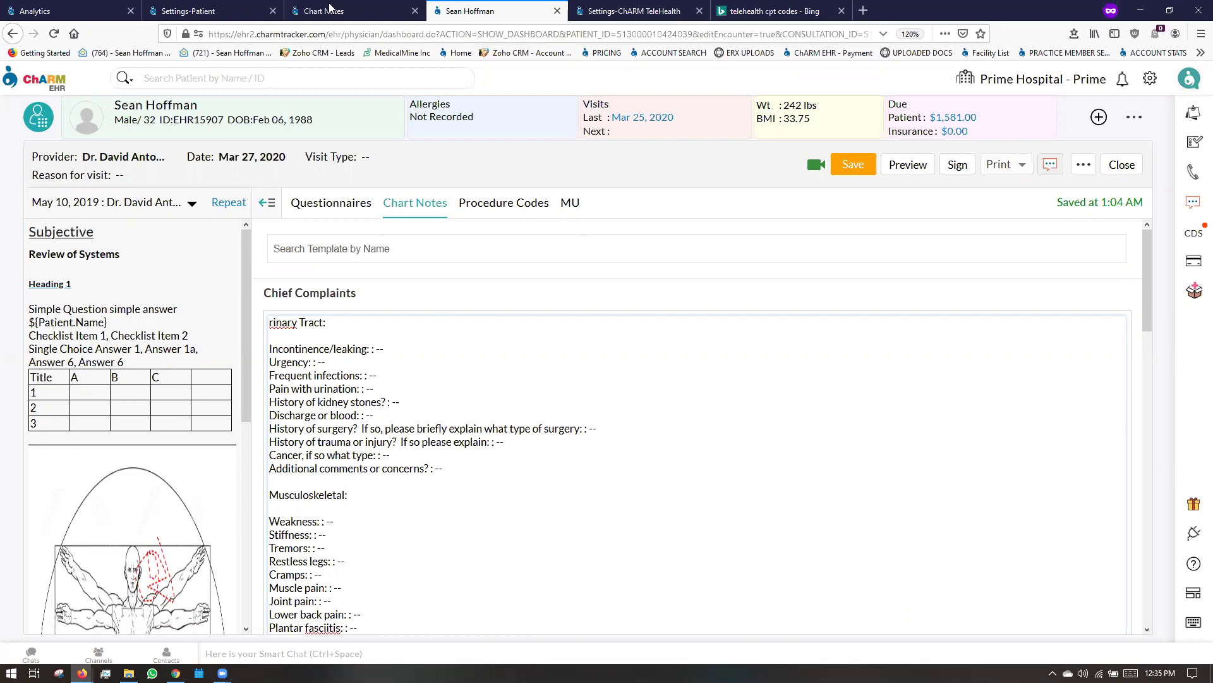
Review the PHR invitation required option in the Patient Registration settings
{"action": "left_click", "coordinate": [224, 19]}
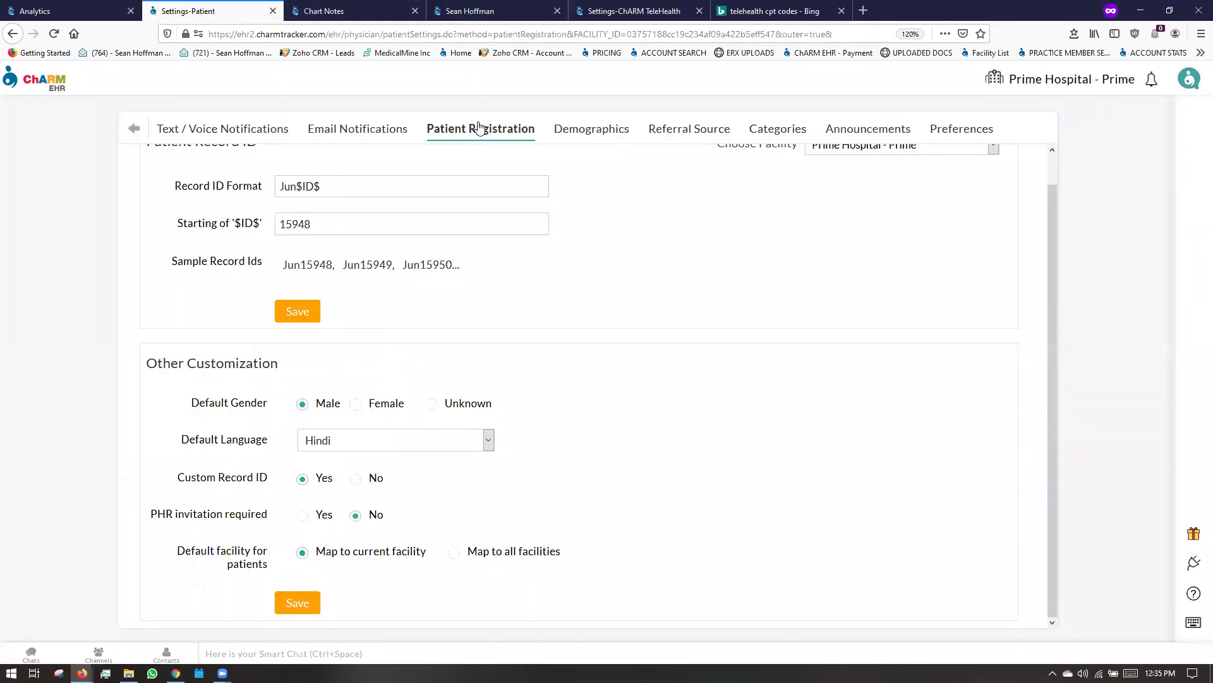
{"action": "left_click_drag", "start_coordinate": [152, 514], "coordinate": [369, 527]}
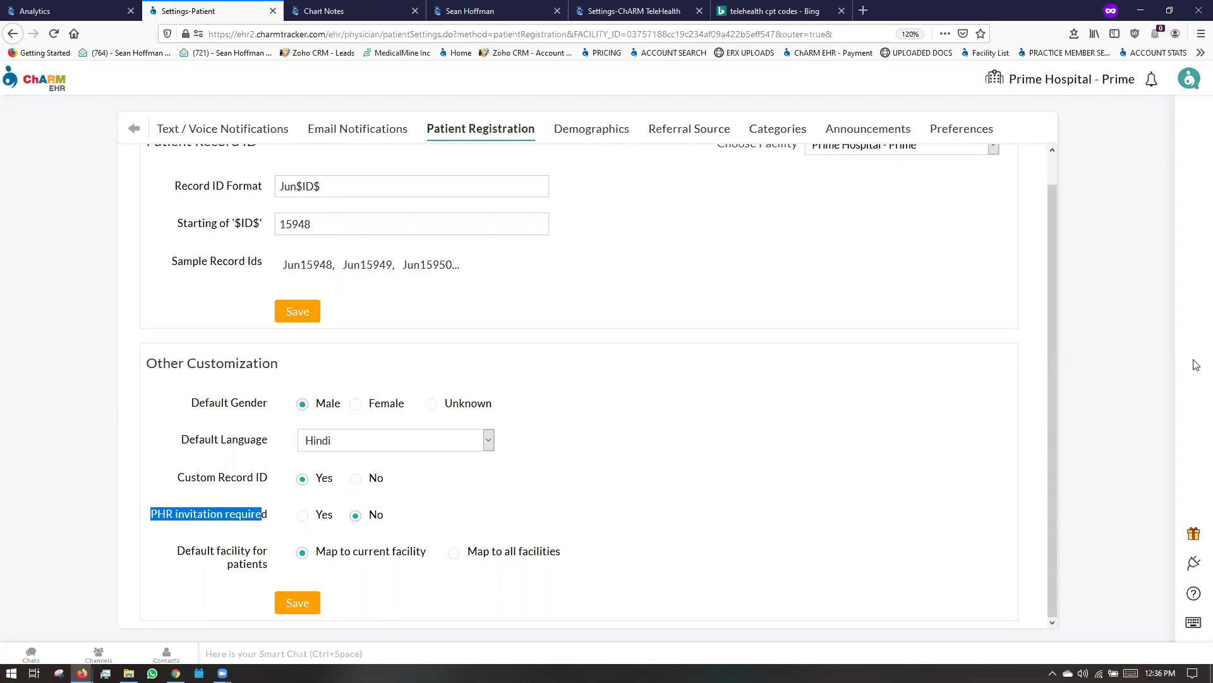
Bring up the PHR invitation form from the Telehealth Patient's details and close it without sending
{"action": "left_click", "coordinate": [120, 12]}
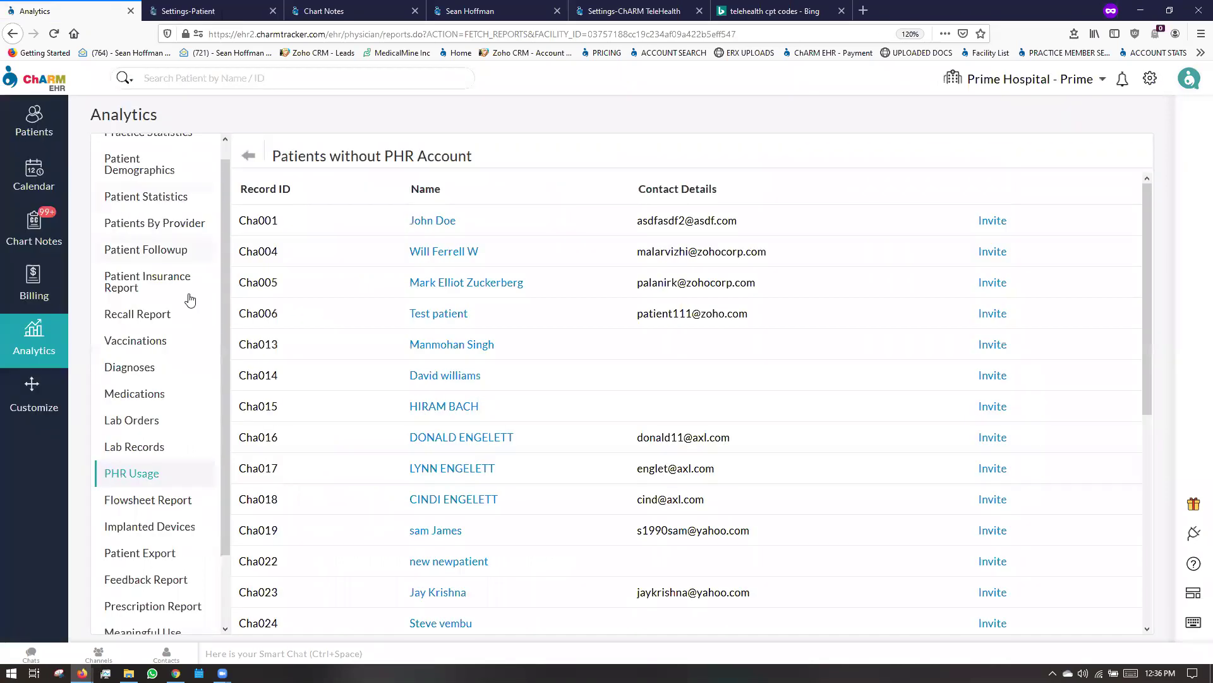
{"action": "left_click", "coordinate": [49, 118]}
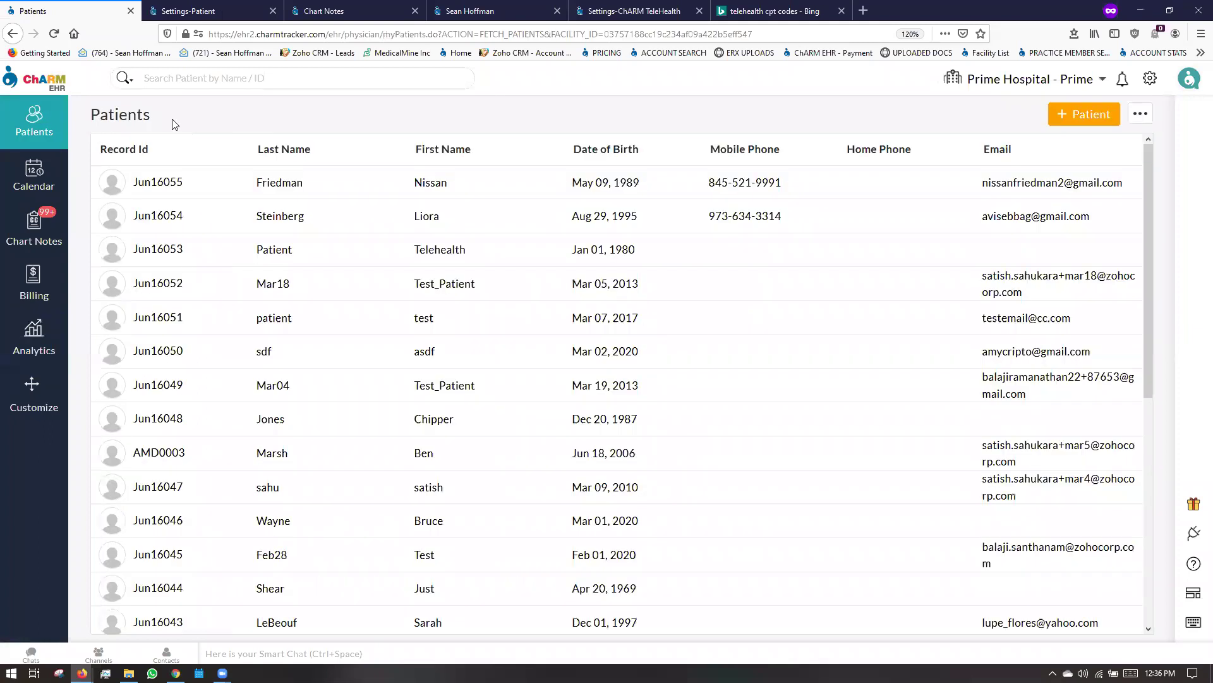
{"action": "left_click", "coordinate": [379, 253]}
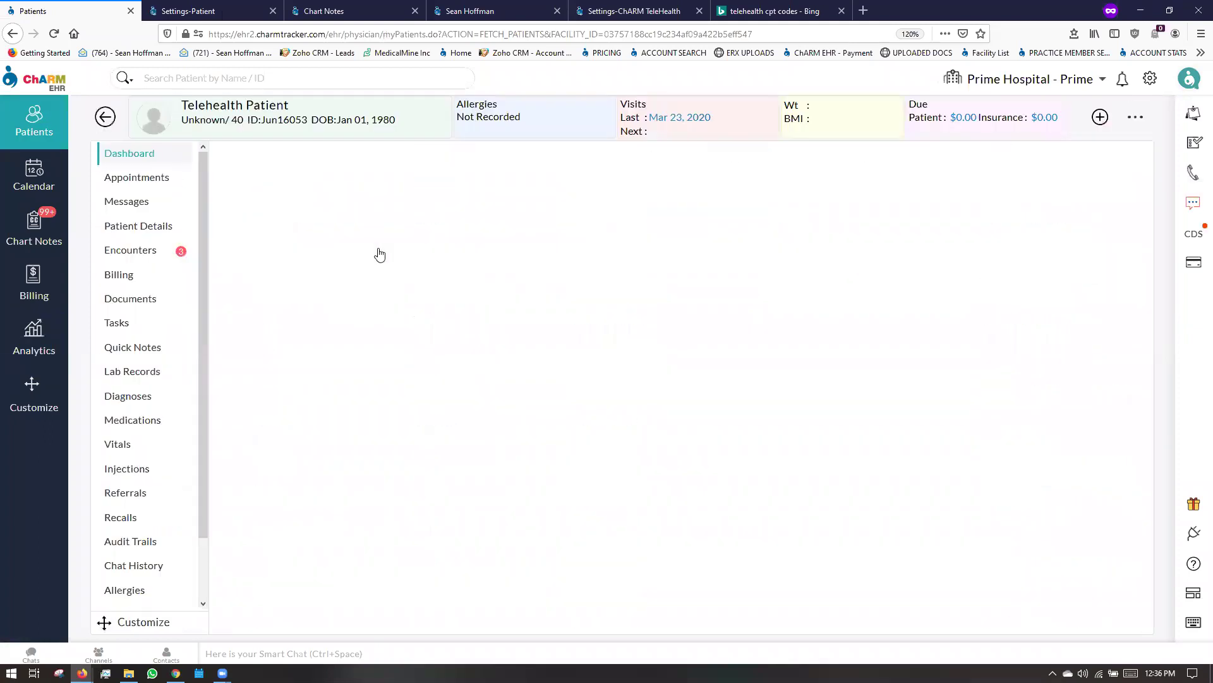
{"action": "left_click", "coordinate": [170, 234]}
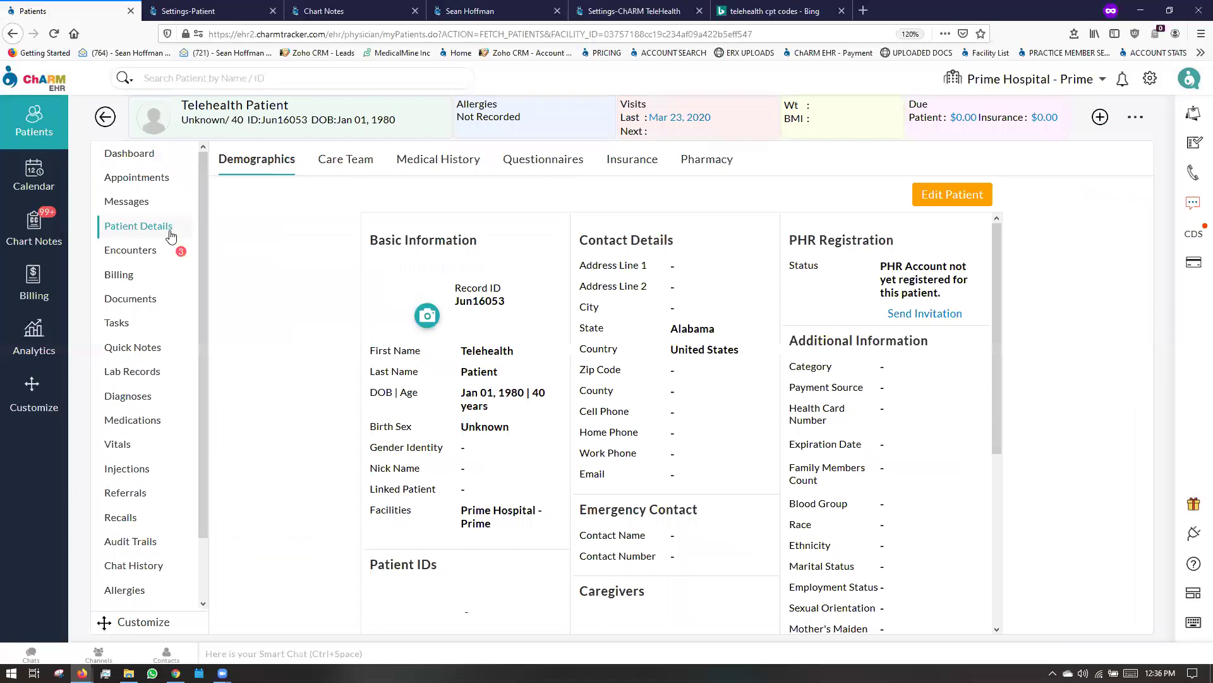
{"action": "left_click_drag", "start_coordinate": [798, 240], "coordinate": [909, 249]}
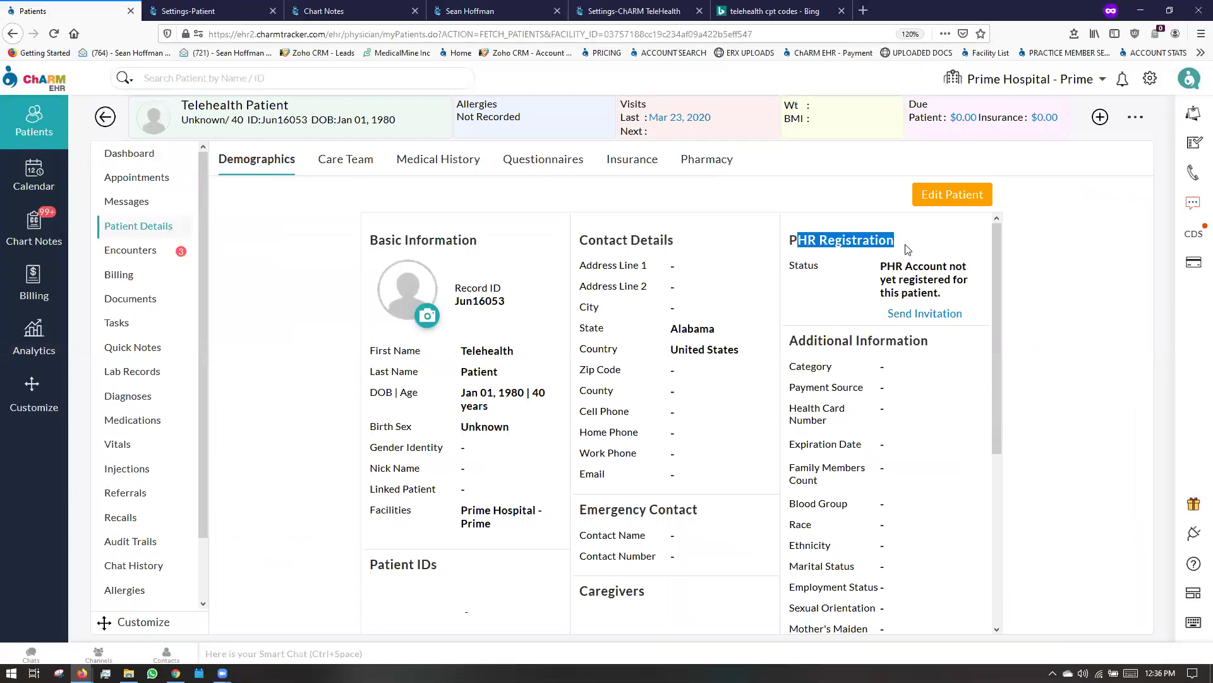
{"action": "left_click", "coordinate": [917, 313]}
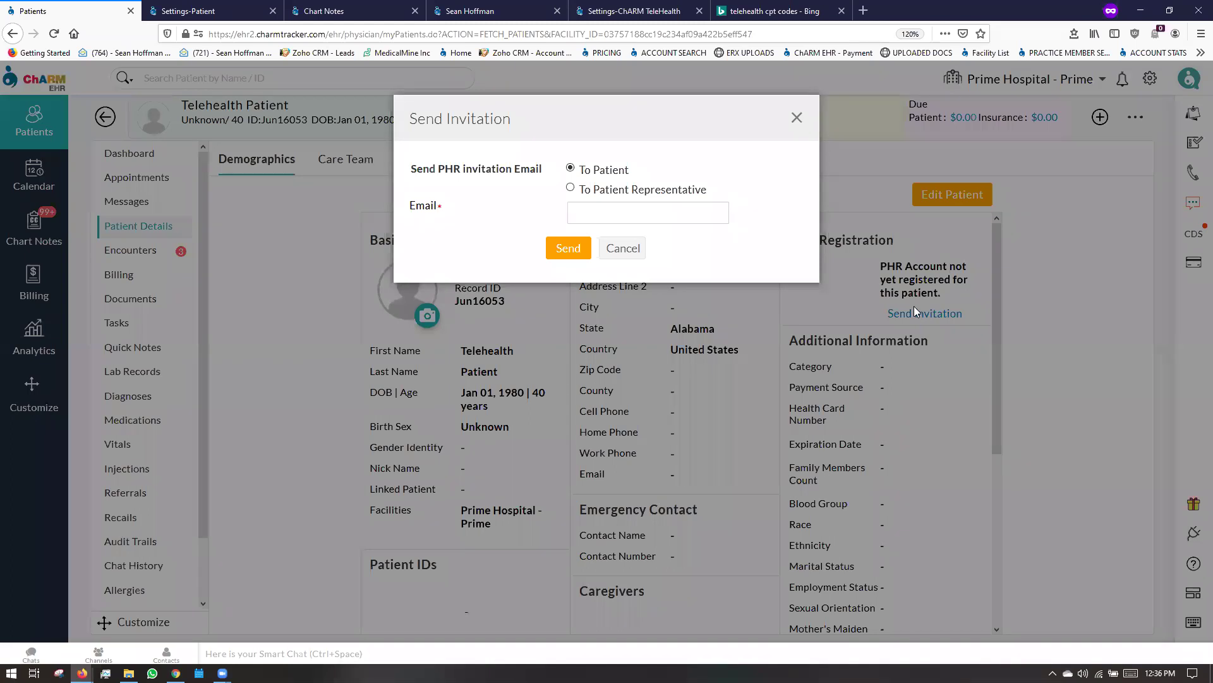
{"action": "left_click", "coordinate": [796, 118]}
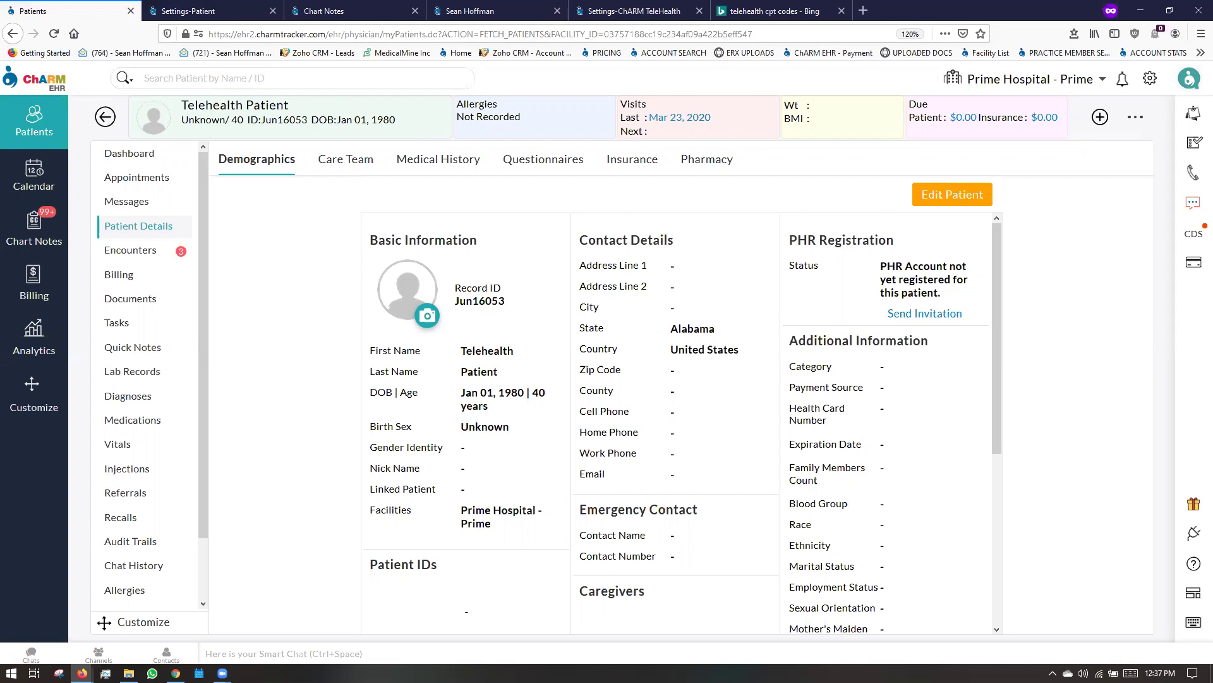
Look over the Mar 27, 2020 appointments in the calendar's day view and return to the list view
{"action": "left_click", "coordinate": [32, 182]}
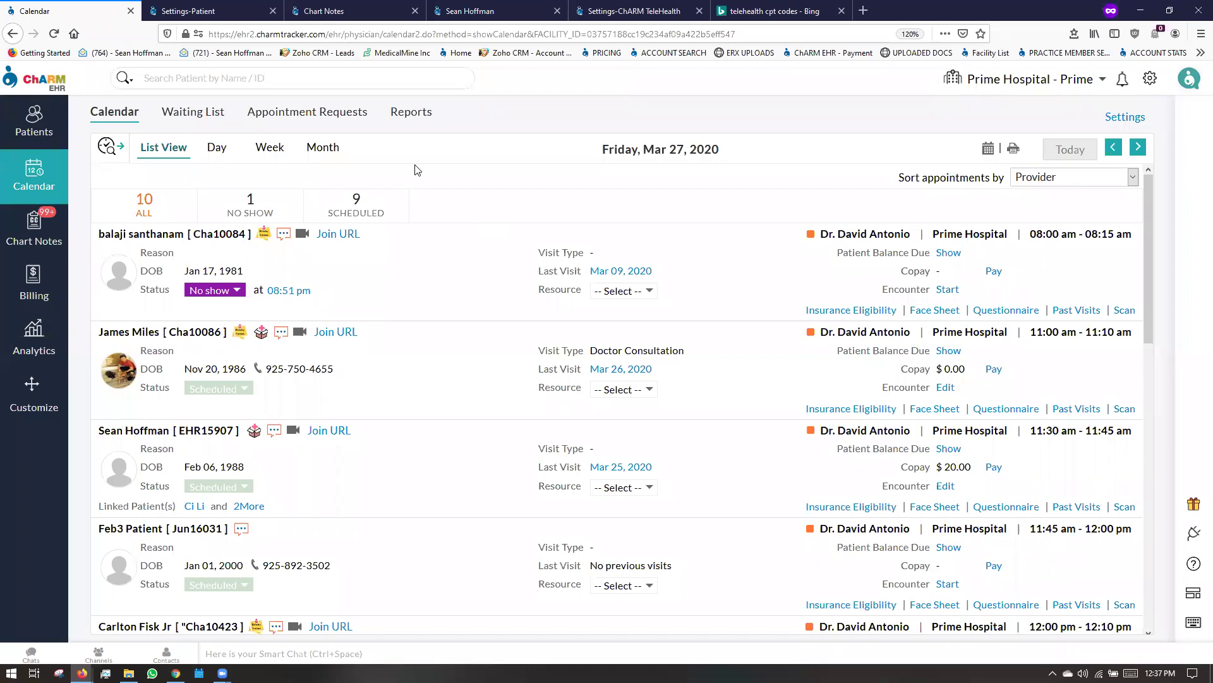
{"action": "left_click", "coordinate": [208, 155]}
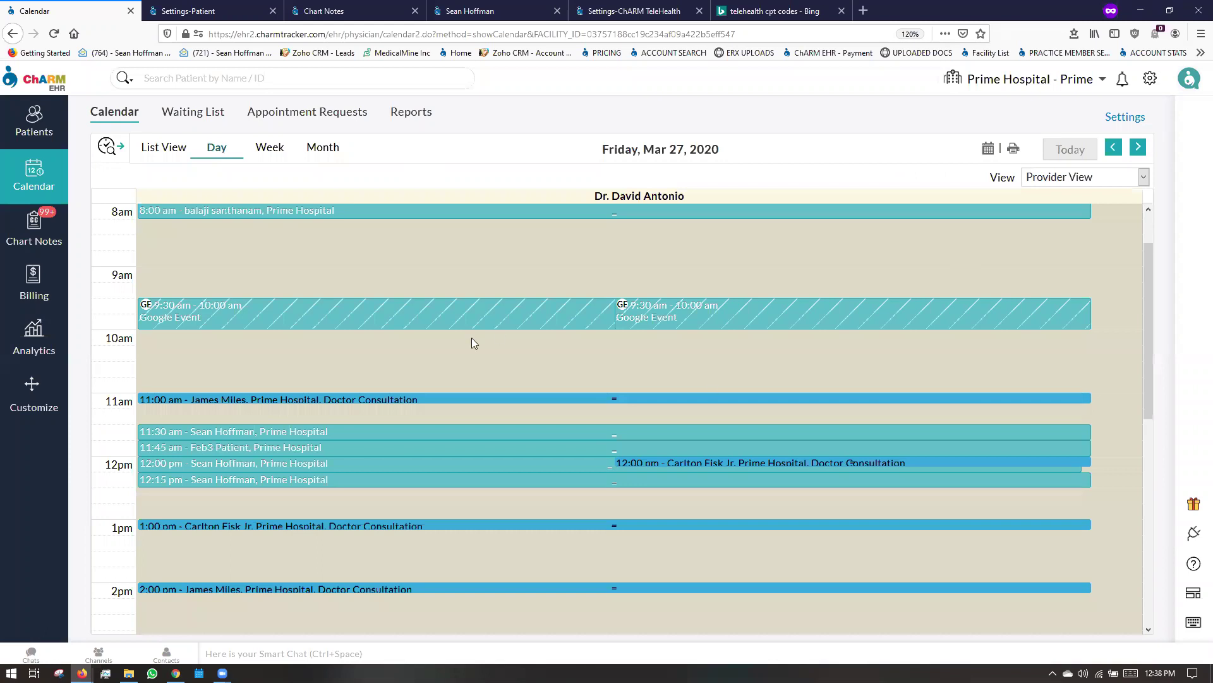
{"action": "left_click", "coordinate": [170, 492]}
{"action": "left_click", "coordinate": [920, 118]}
{"action": "left_click", "coordinate": [167, 155]}
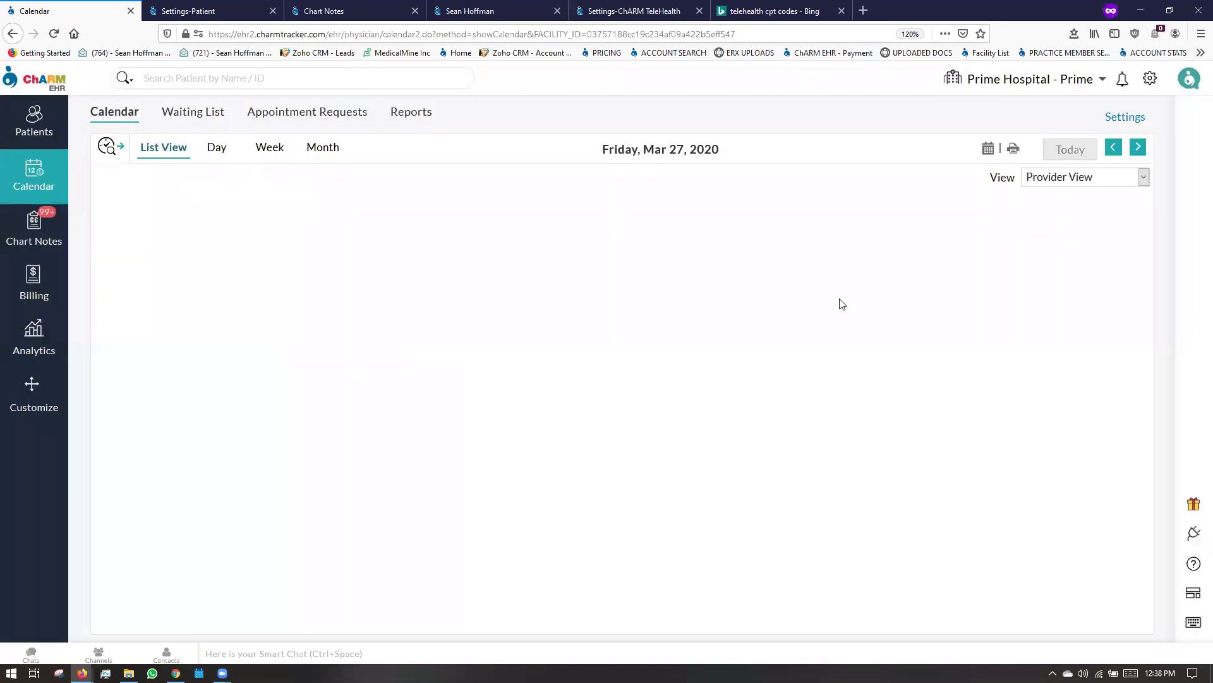
Create a new Mar 28, 2020 encounter for the Telehealth Patient with Video Consult mode and the SOAP Template chart type
{"action": "left_click", "coordinate": [62, 138]}
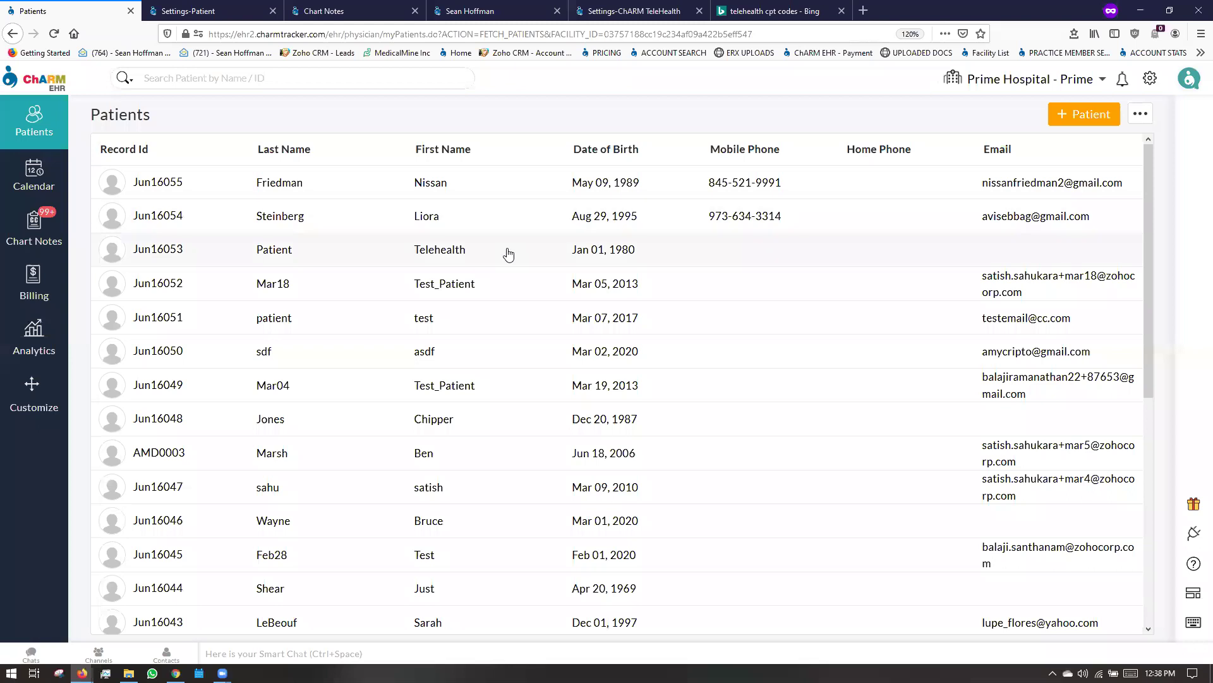
{"action": "left_click", "coordinate": [203, 259]}
{"action": "left_click", "coordinate": [128, 259]}
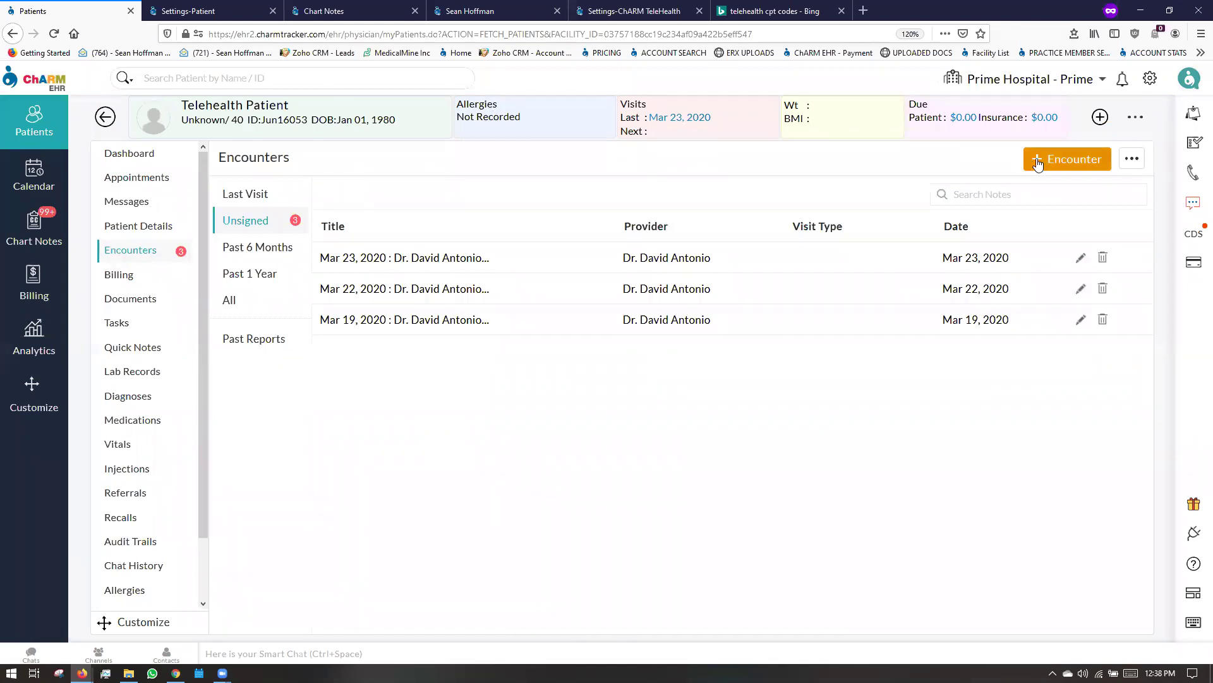
{"action": "left_click", "coordinate": [1100, 118]}
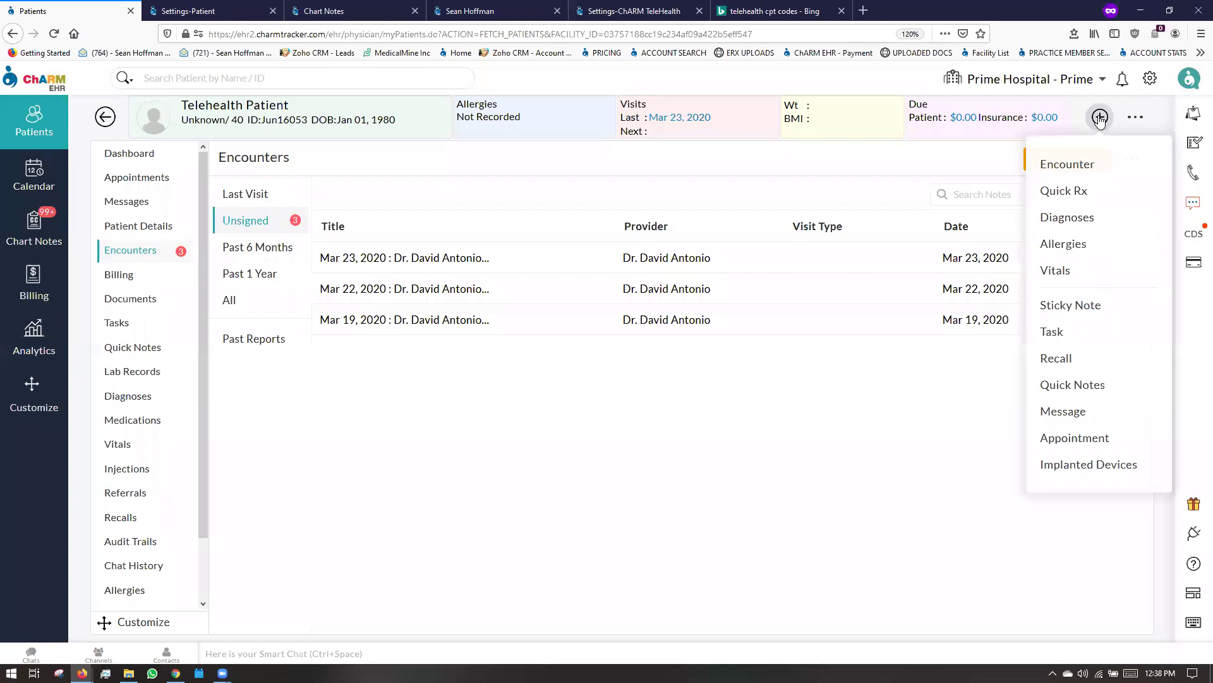
{"action": "left_click", "coordinate": [1077, 161]}
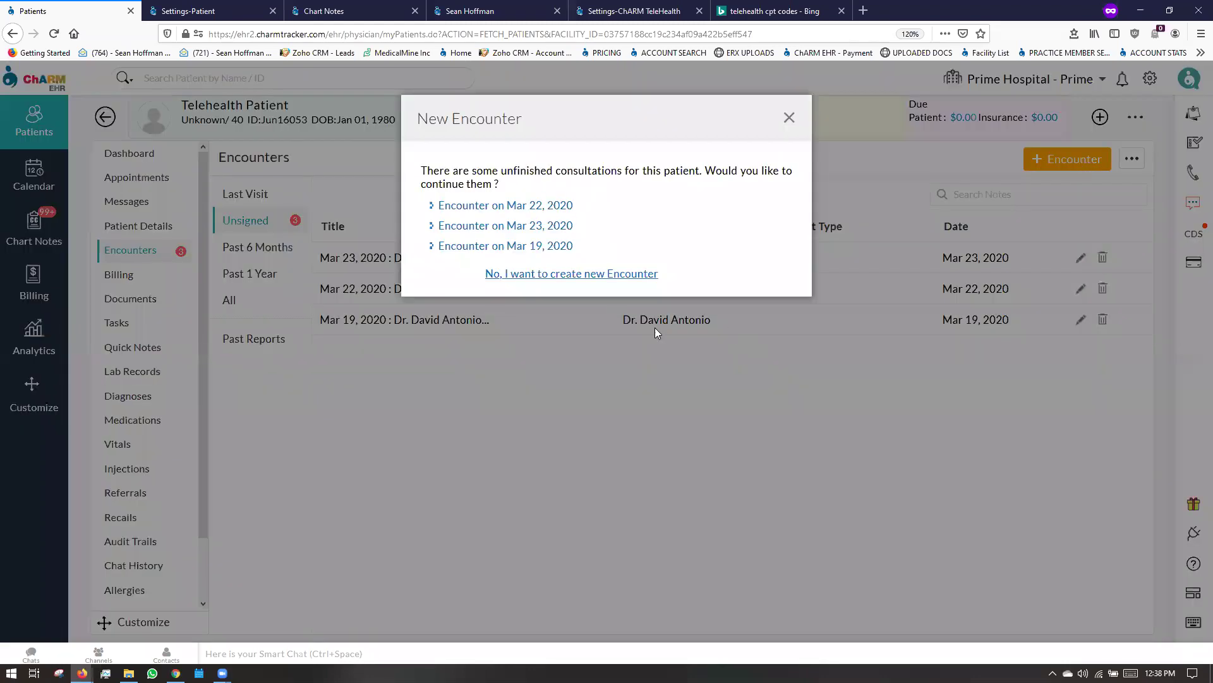
{"action": "left_click", "coordinate": [618, 273]}
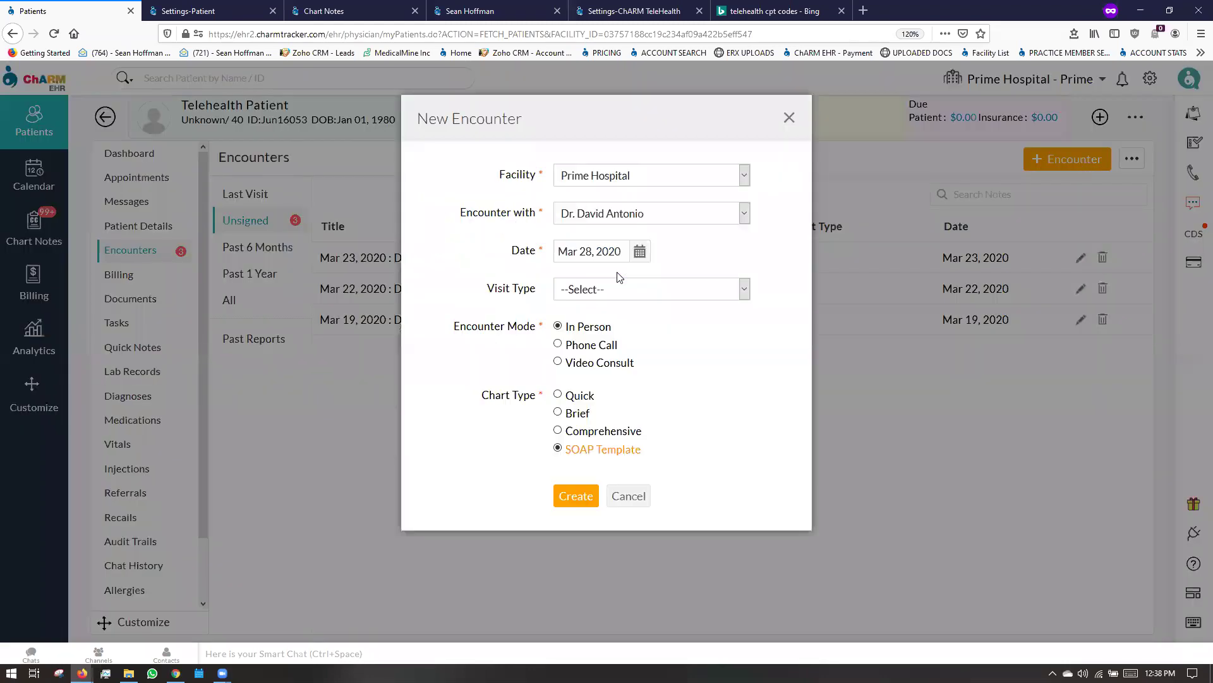
{"action": "left_click", "coordinate": [578, 365]}
{"action": "left_click", "coordinate": [557, 502]}
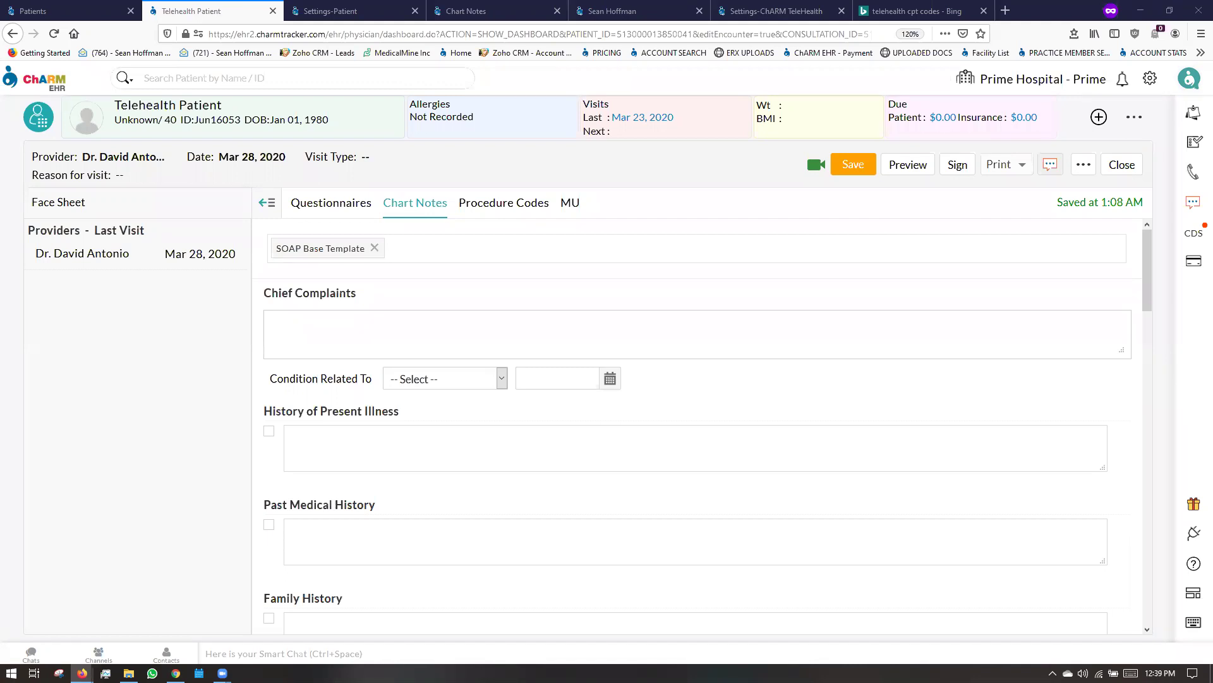
Switch to the ChARM Patient Portal in Chrome, close the Zoom post-attendee page and return to the portal's appointments
{"action": "left_click", "coordinate": [377, 11]}
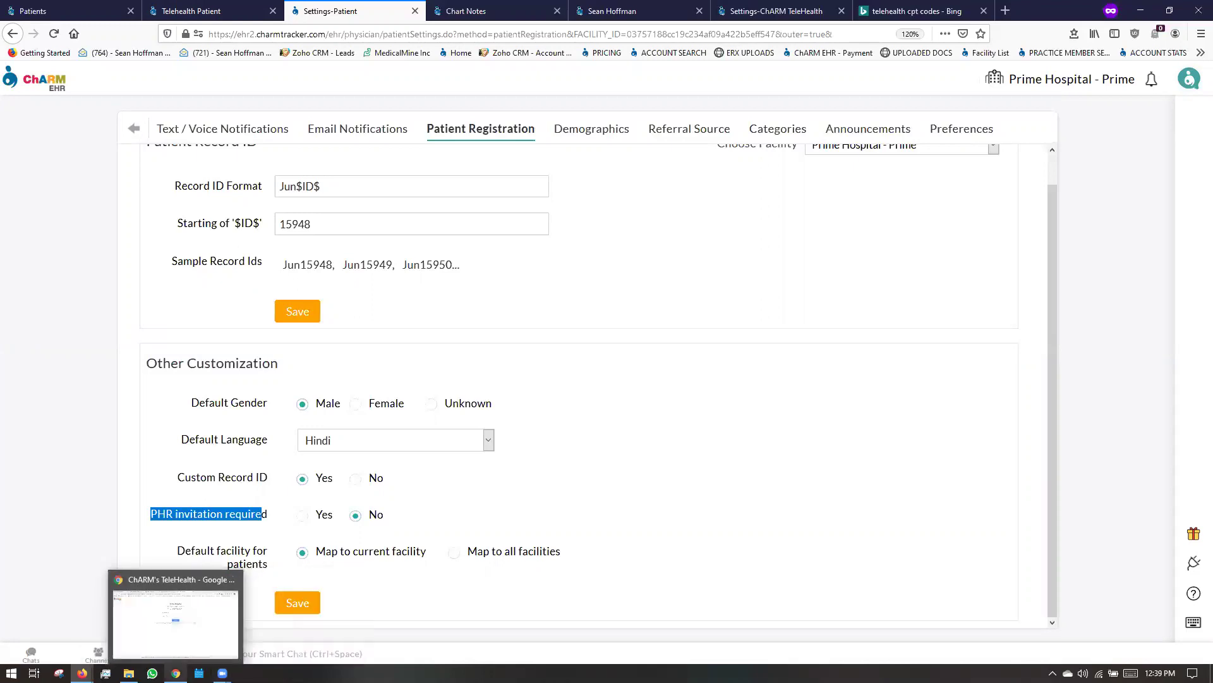
{"action": "left_click", "coordinate": [168, 623]}
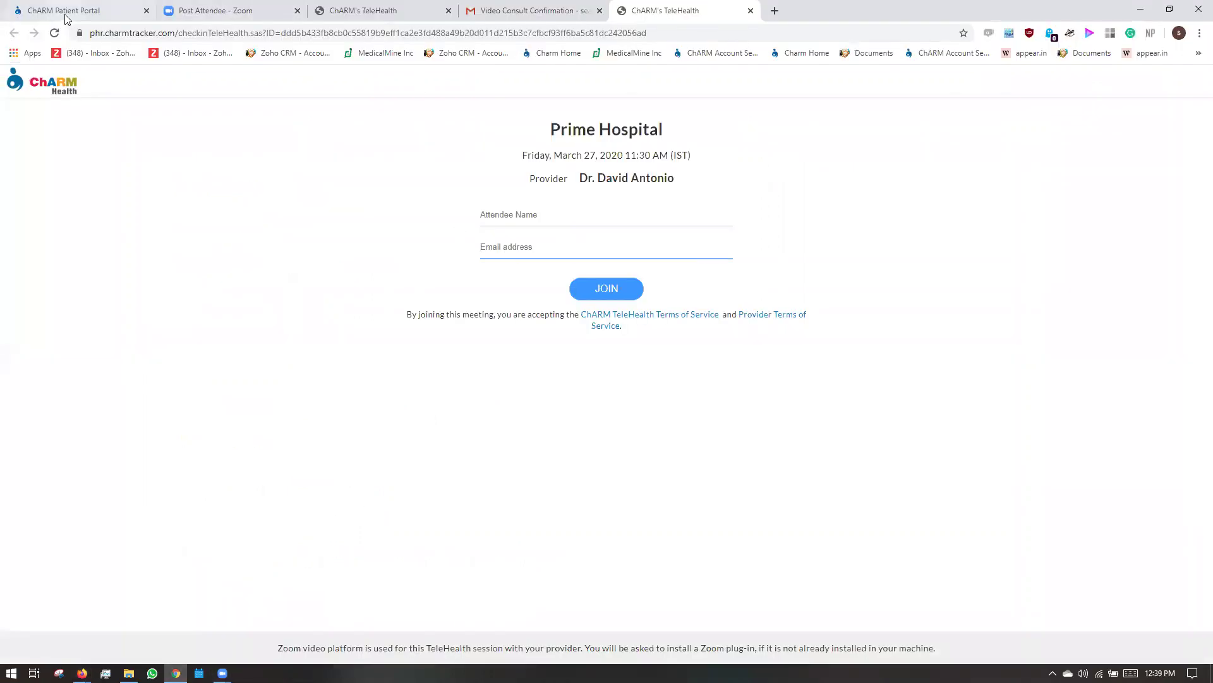
{"action": "left_click", "coordinate": [67, 11]}
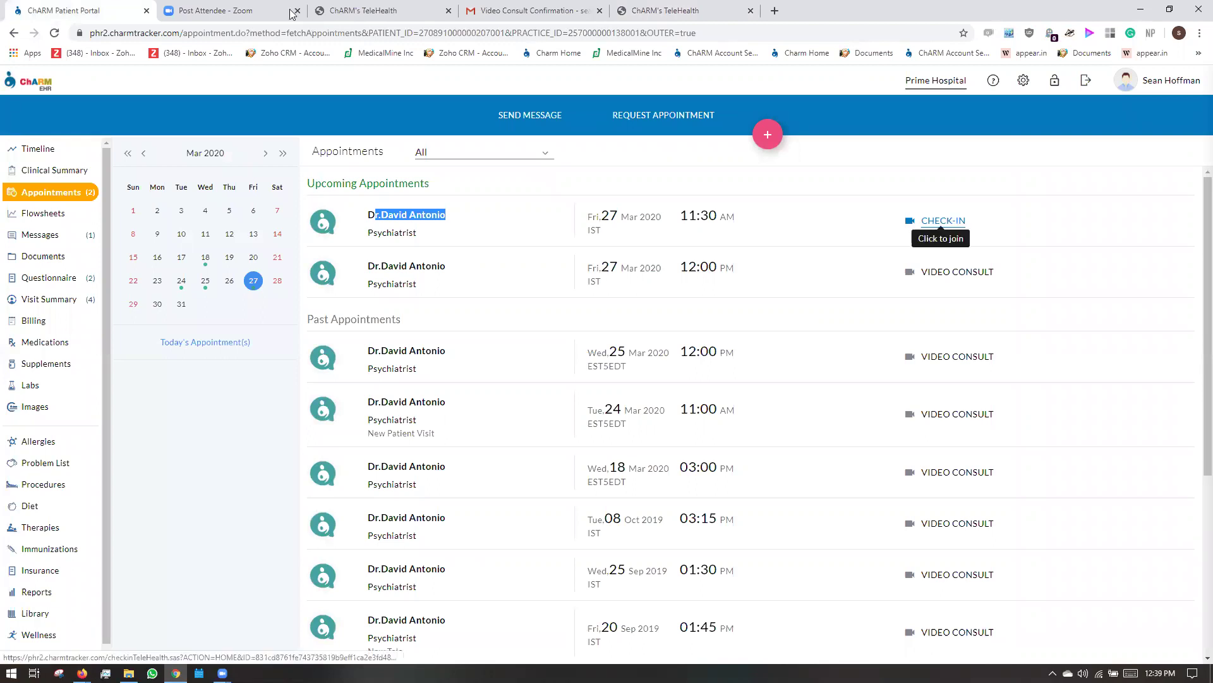
{"action": "key", "text": "ctrl+Tab"}
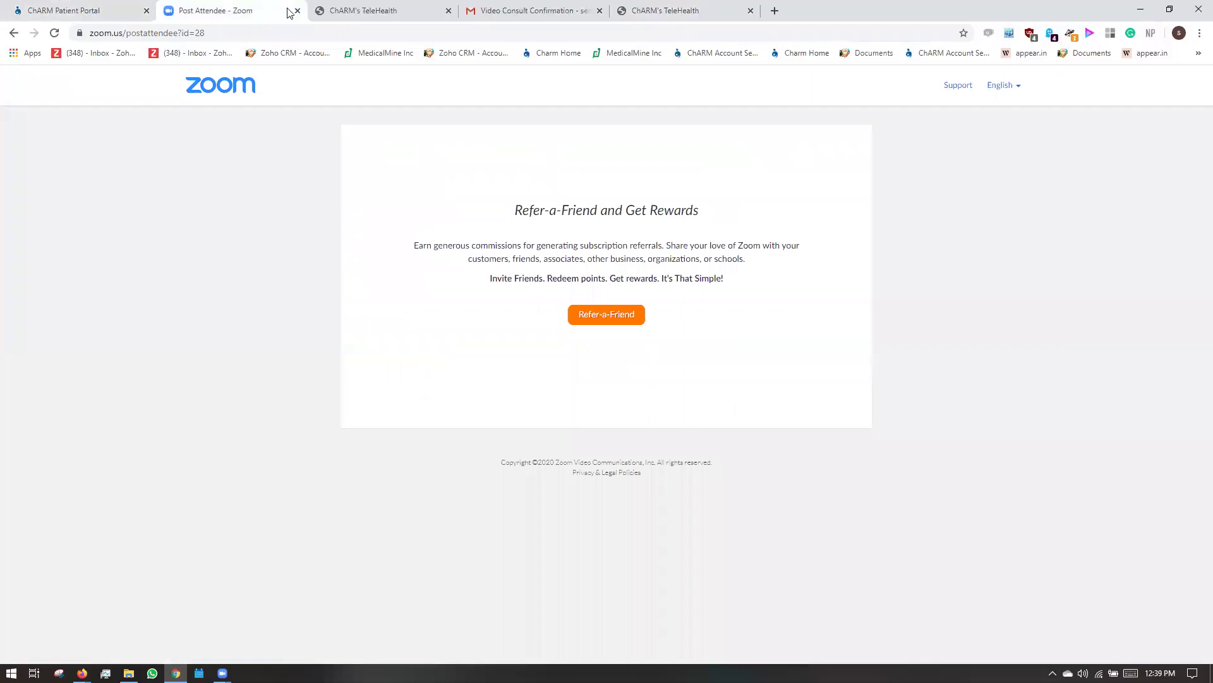
{"action": "middle_click", "coordinate": [176, 17]}
{"action": "left_click", "coordinate": [97, 11]}
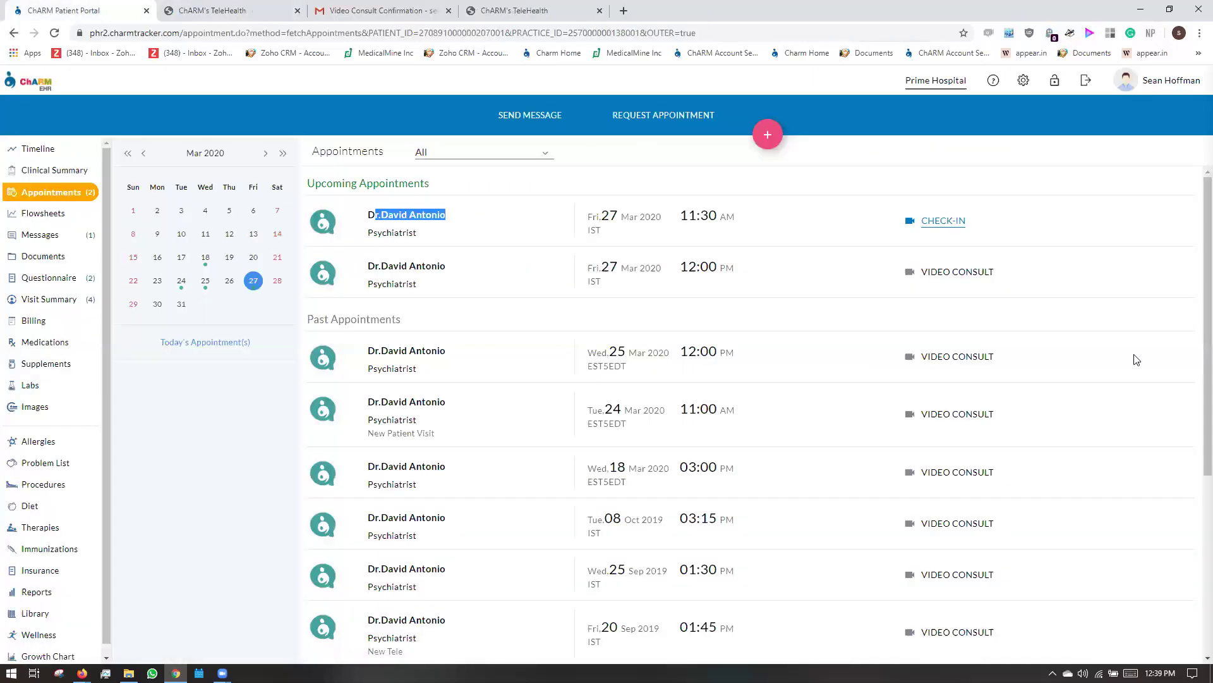
Check in to the Mar 27, 2020 11:30 AM video consult, launch its Zoom meeting and dismiss the prompt to leave the current meeting
{"action": "left_click", "coordinate": [943, 222]}
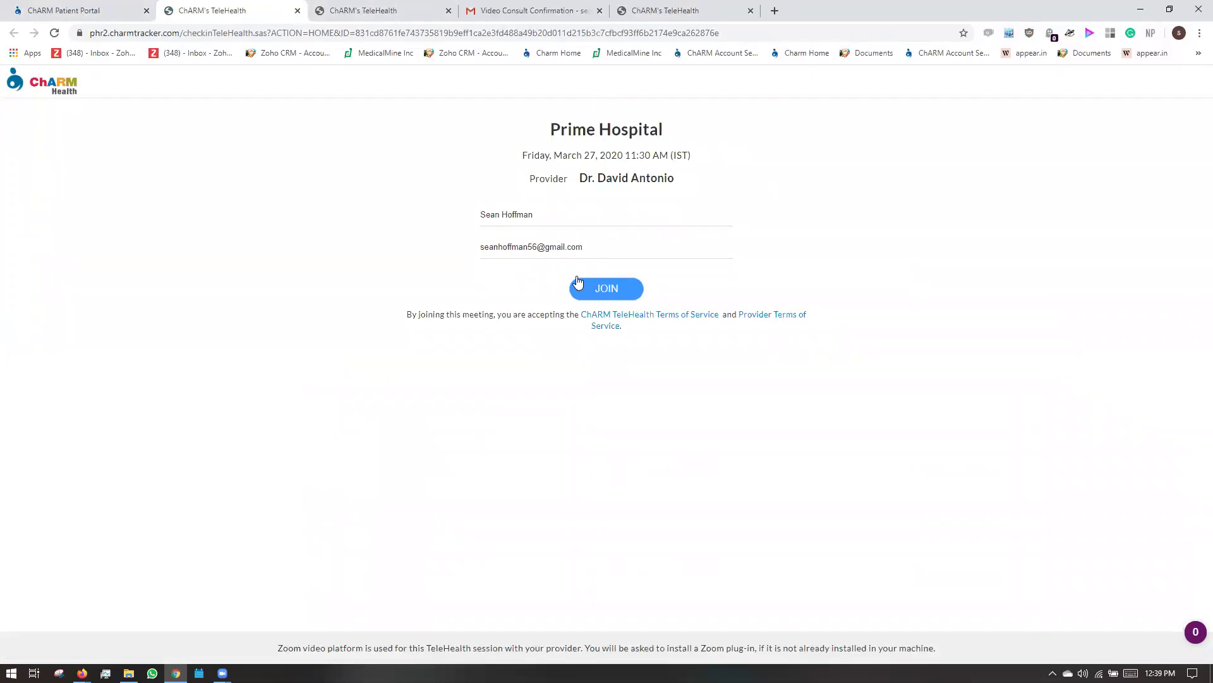
{"action": "left_click", "coordinate": [600, 297]}
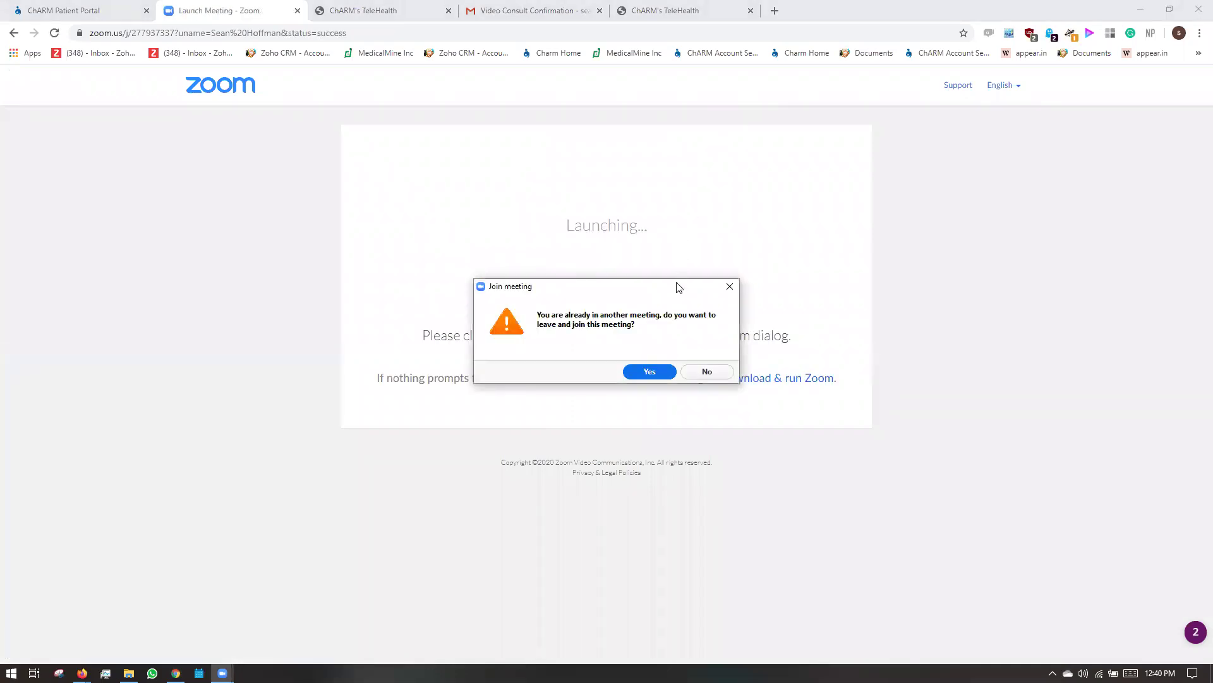
{"action": "left_click", "coordinate": [730, 286]}
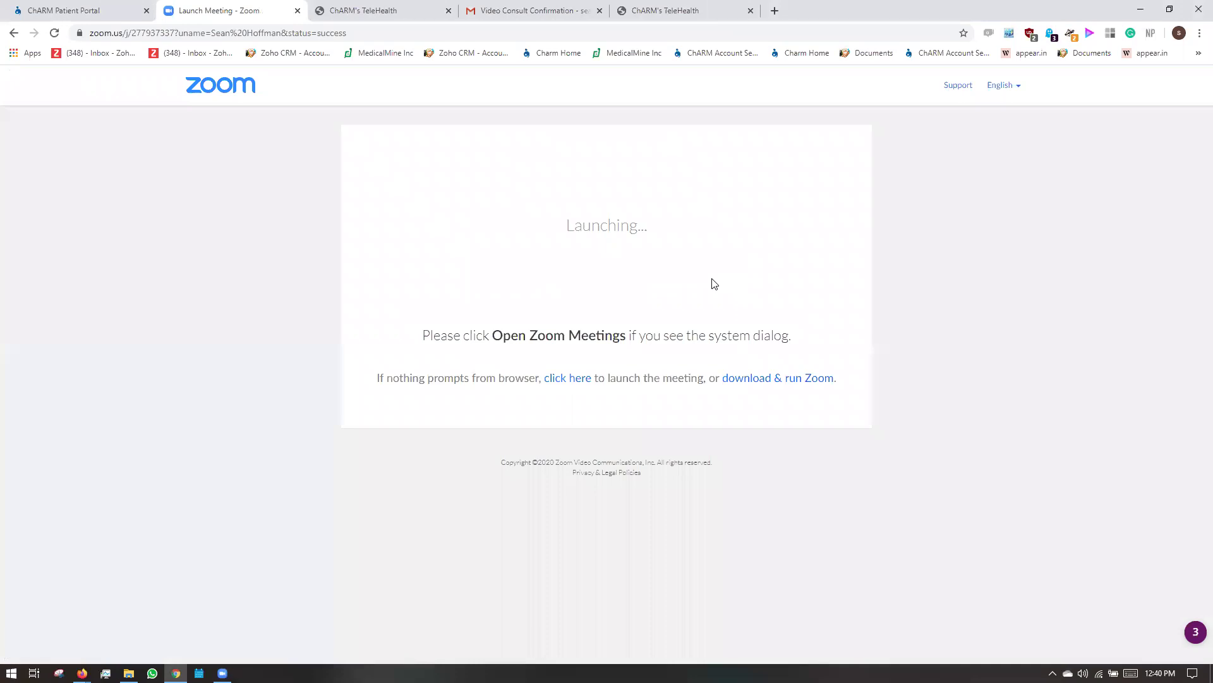
Look over the video consult's guest join page with its attendee name and email fields, and return to the patient portal's appointments
{"action": "left_click", "coordinate": [641, 12]}
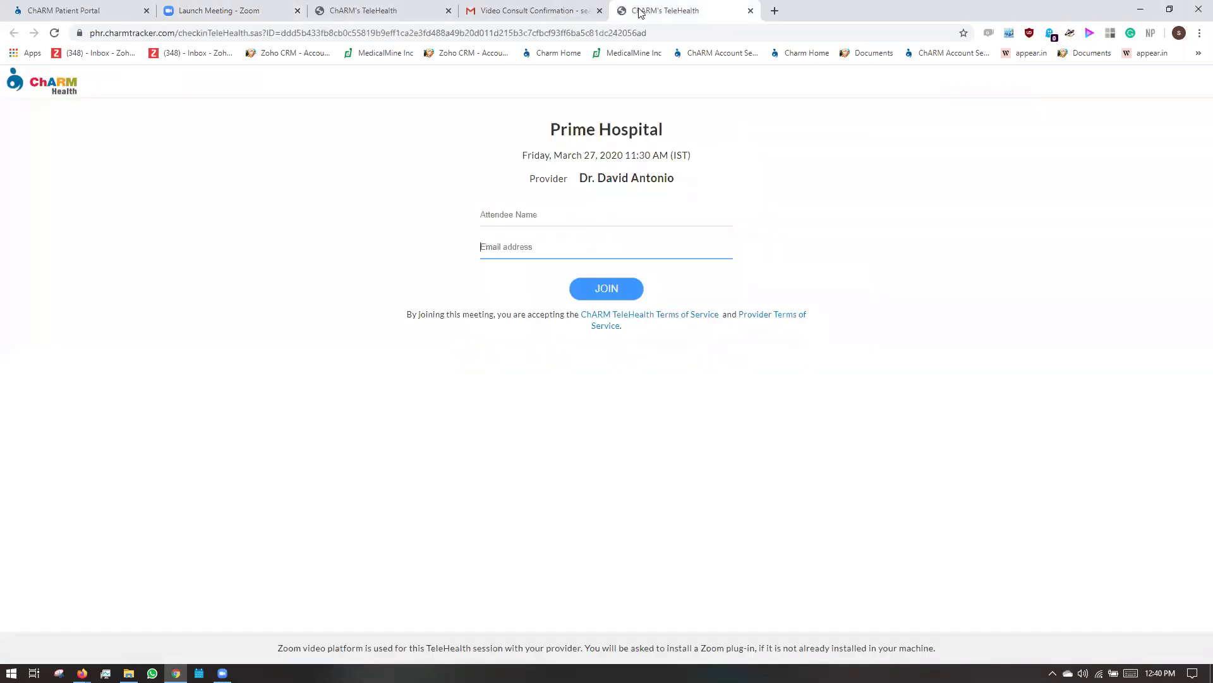
{"action": "left_click", "coordinate": [560, 215]}
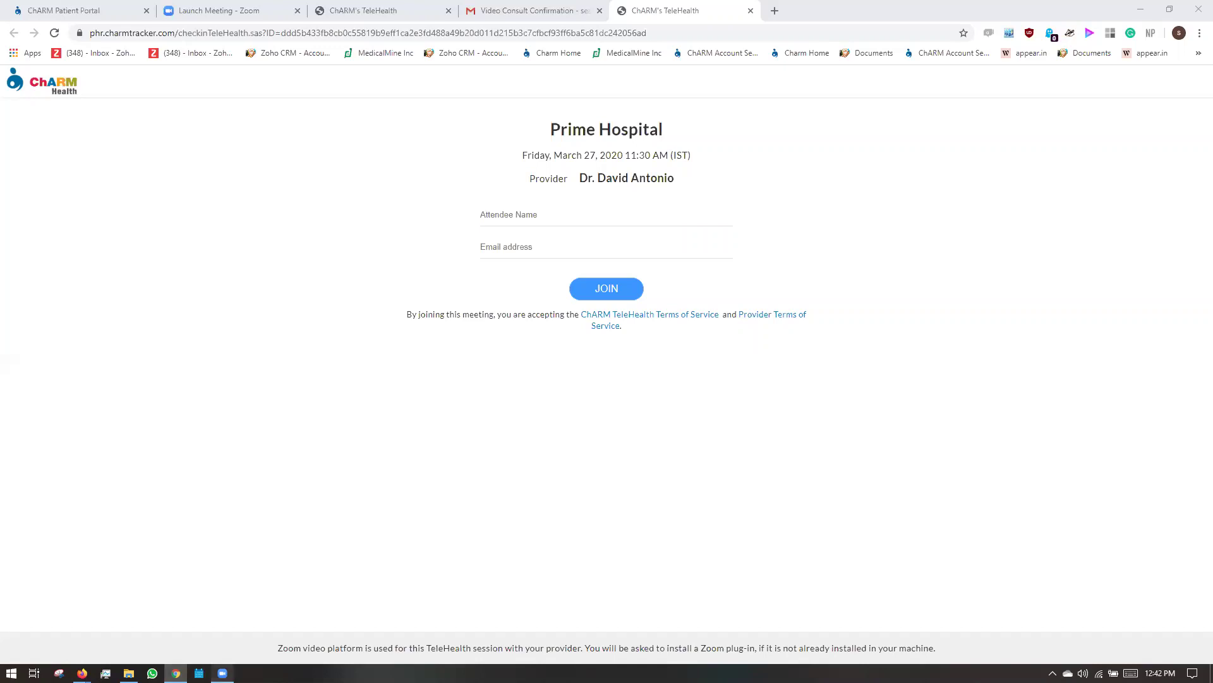
{"action": "left_click", "coordinate": [510, 11]}
{"action": "left_click", "coordinate": [362, 9]}
{"action": "left_click", "coordinate": [263, 12]}
{"action": "left_click", "coordinate": [32, 10]}
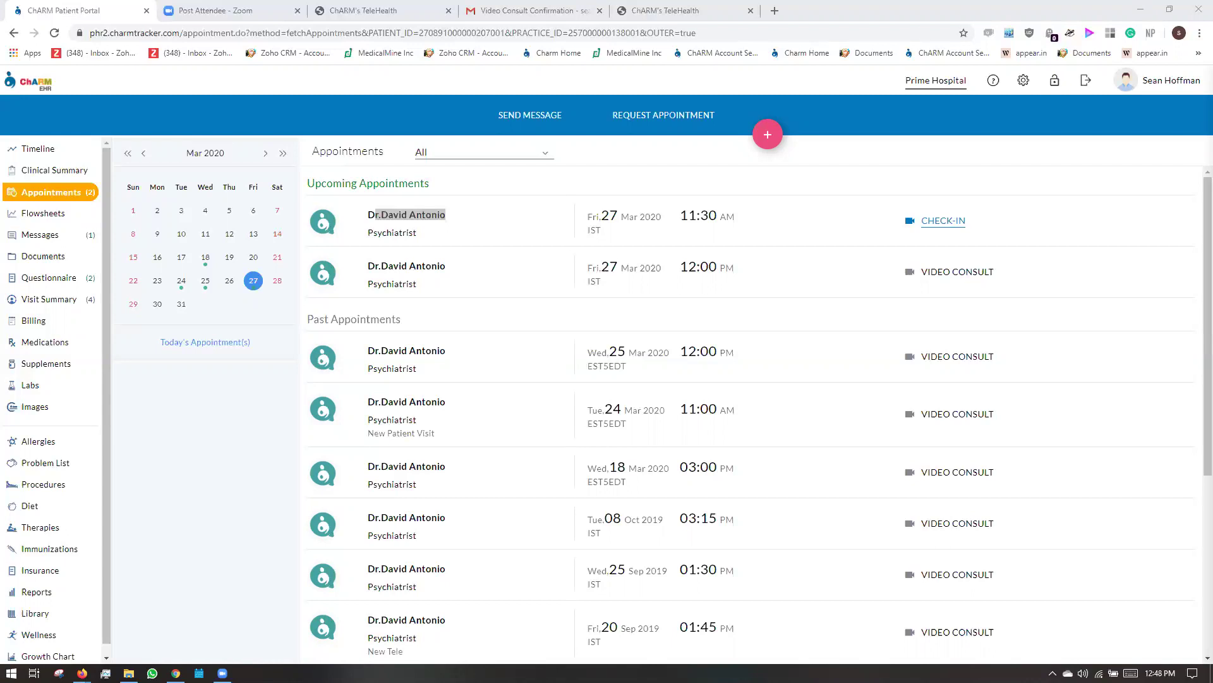
View the patient portal's Documents section, bring up the file chooser for uploading a document, and dismiss it without choosing a file
{"action": "left_click", "coordinate": [175, 672]}
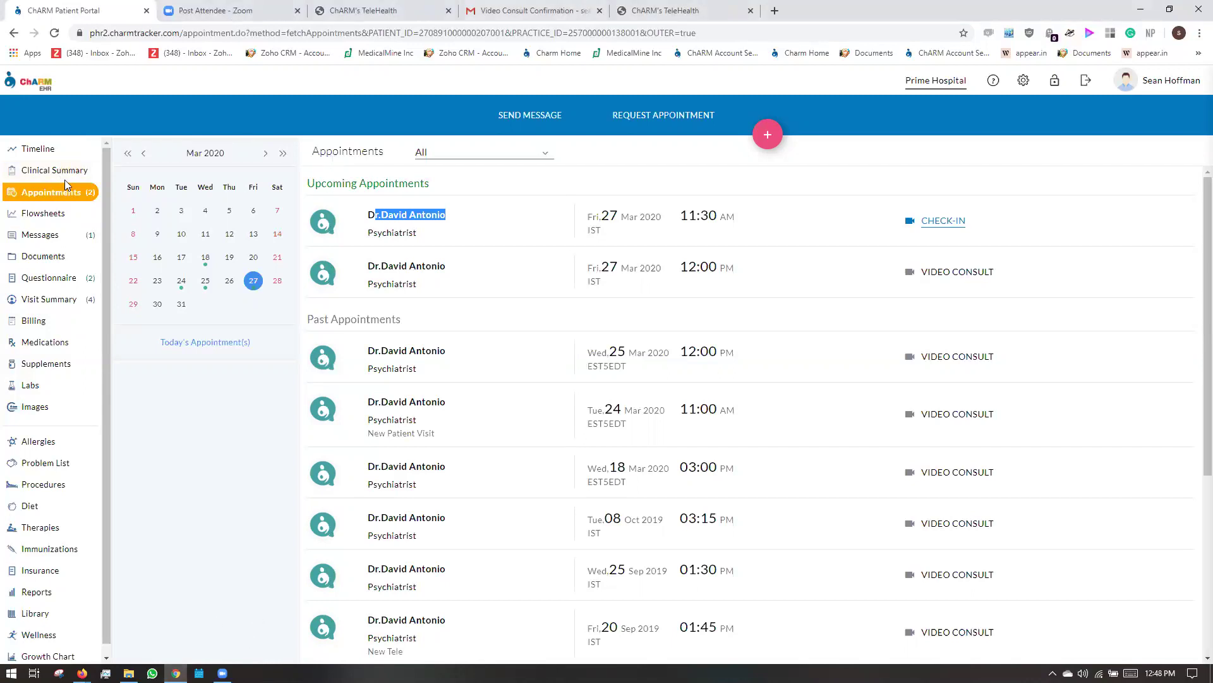
{"action": "left_click", "coordinate": [66, 259]}
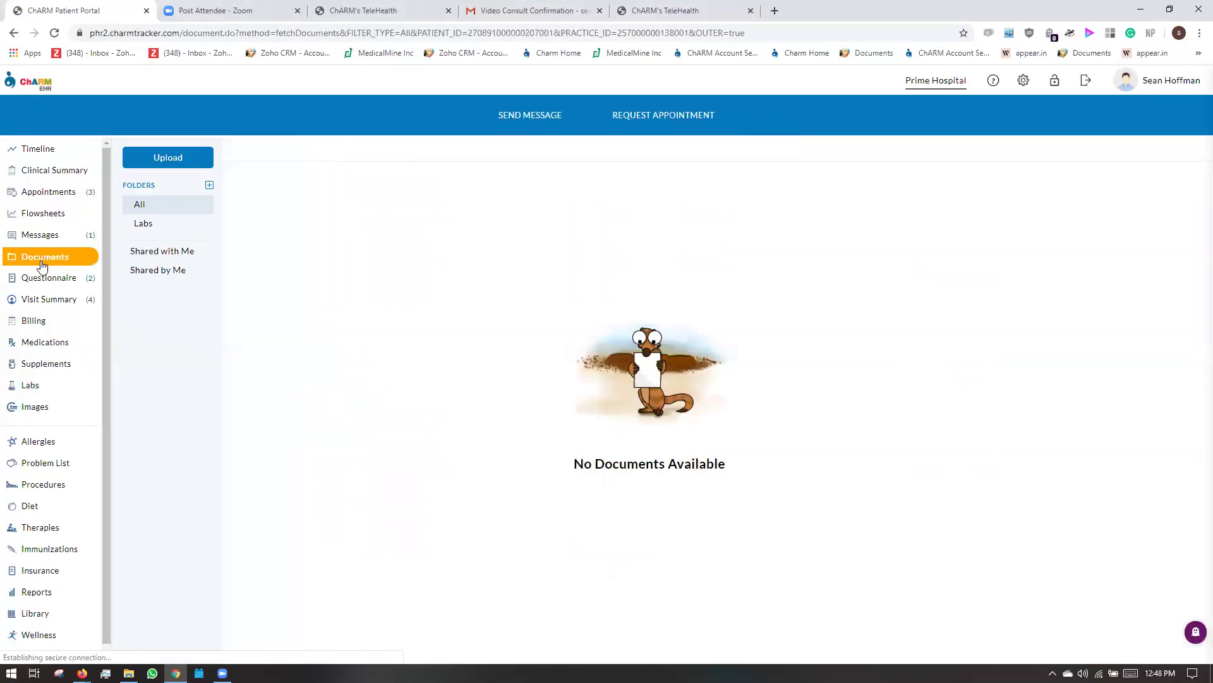
{"action": "left_click", "coordinate": [175, 166]}
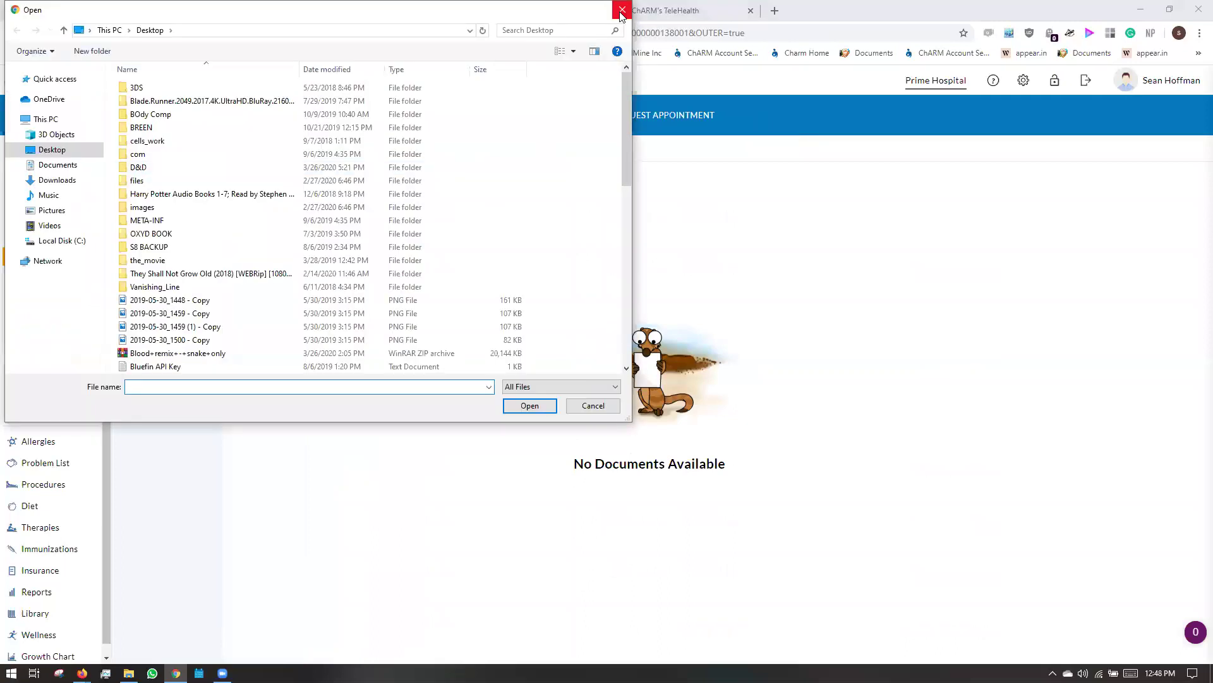
{"action": "left_click", "coordinate": [622, 11]}
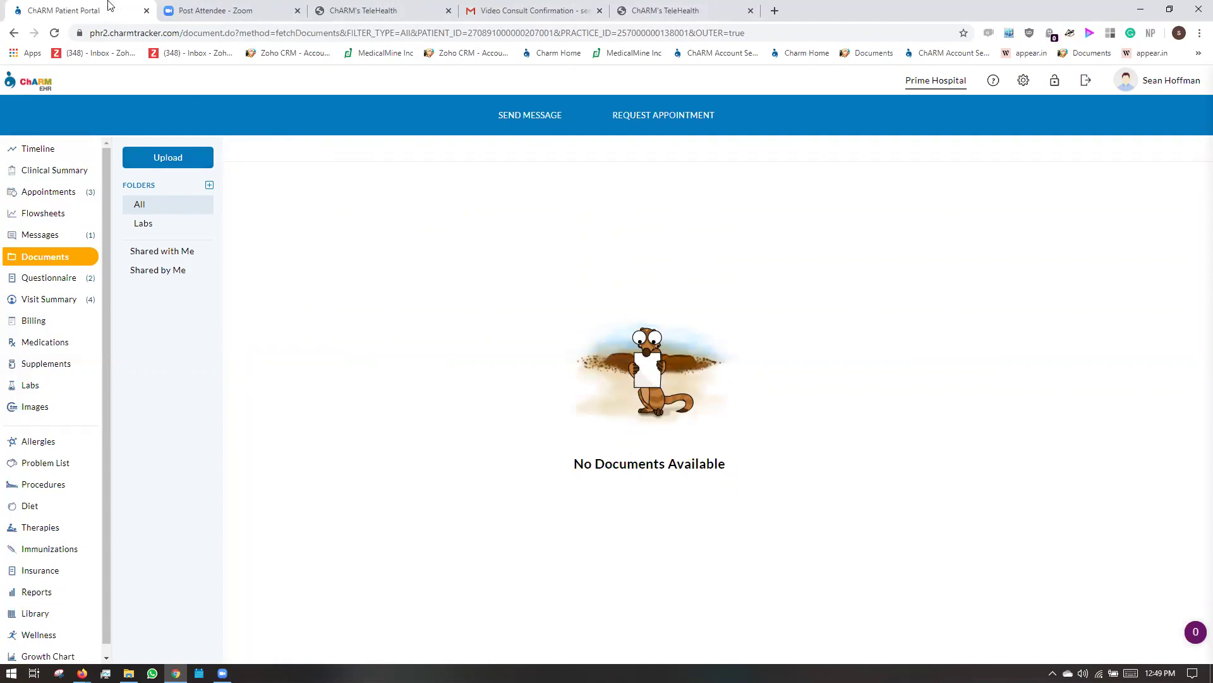
Switch to the ChARM Team Accounts EHR in Firefox and open the Documents section of the Telehealth Patient's record
{"action": "mouse_move", "coordinate": [83, 673]}
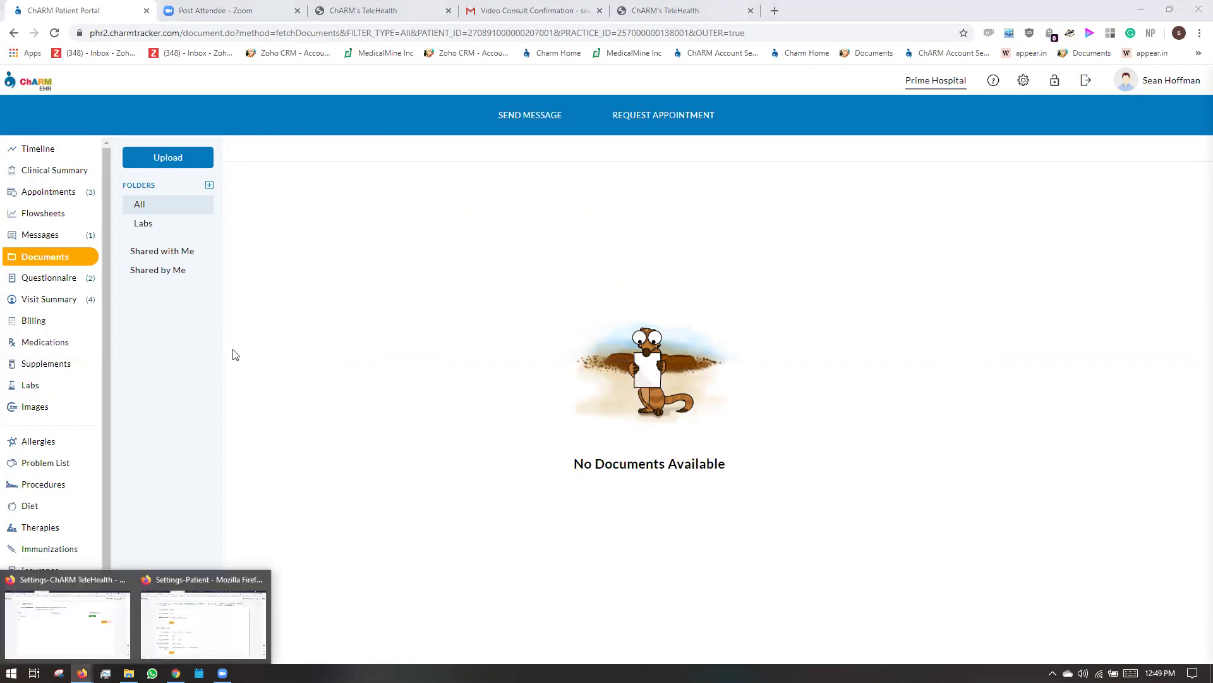
{"action": "left_click", "coordinate": [65, 626]}
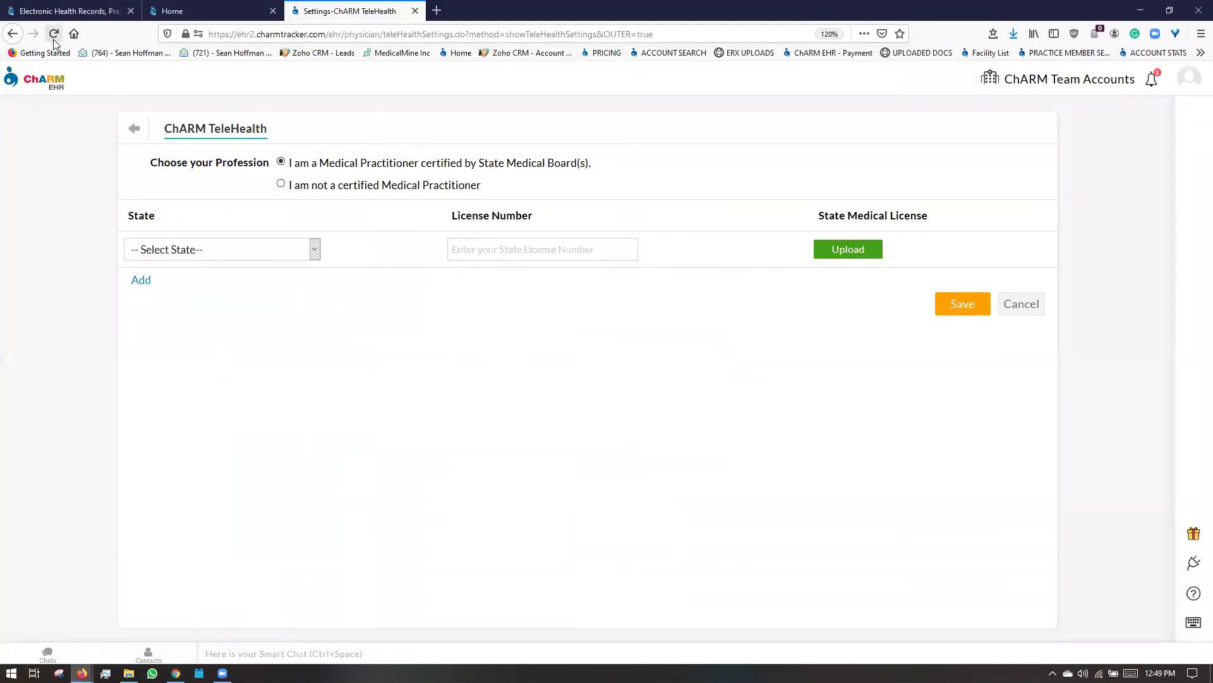
{"action": "left_click", "coordinate": [53, 82]}
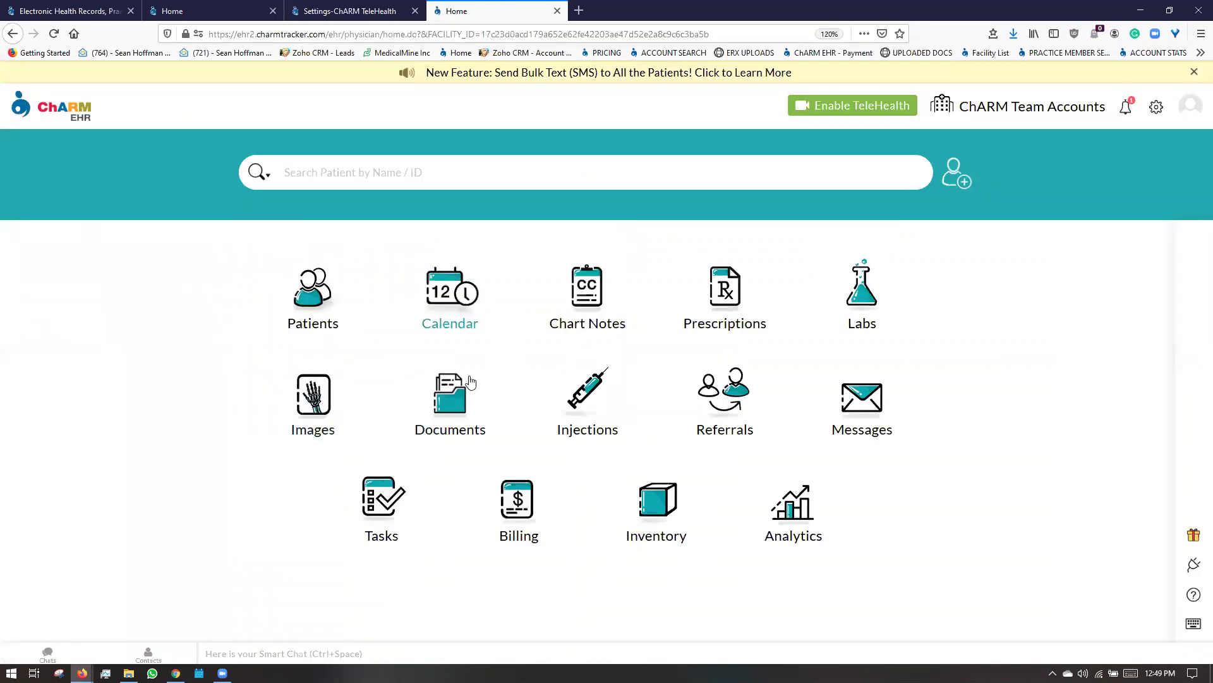
{"action": "left_click", "coordinate": [448, 410]}
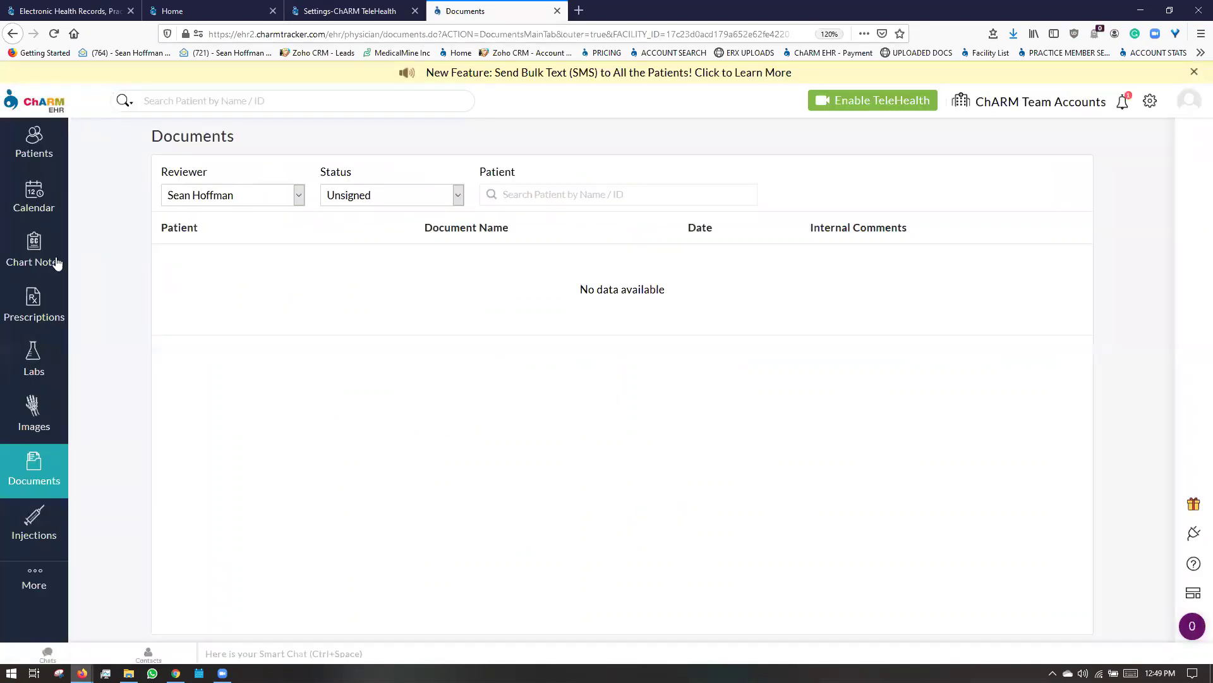
{"action": "left_click", "coordinate": [33, 167]}
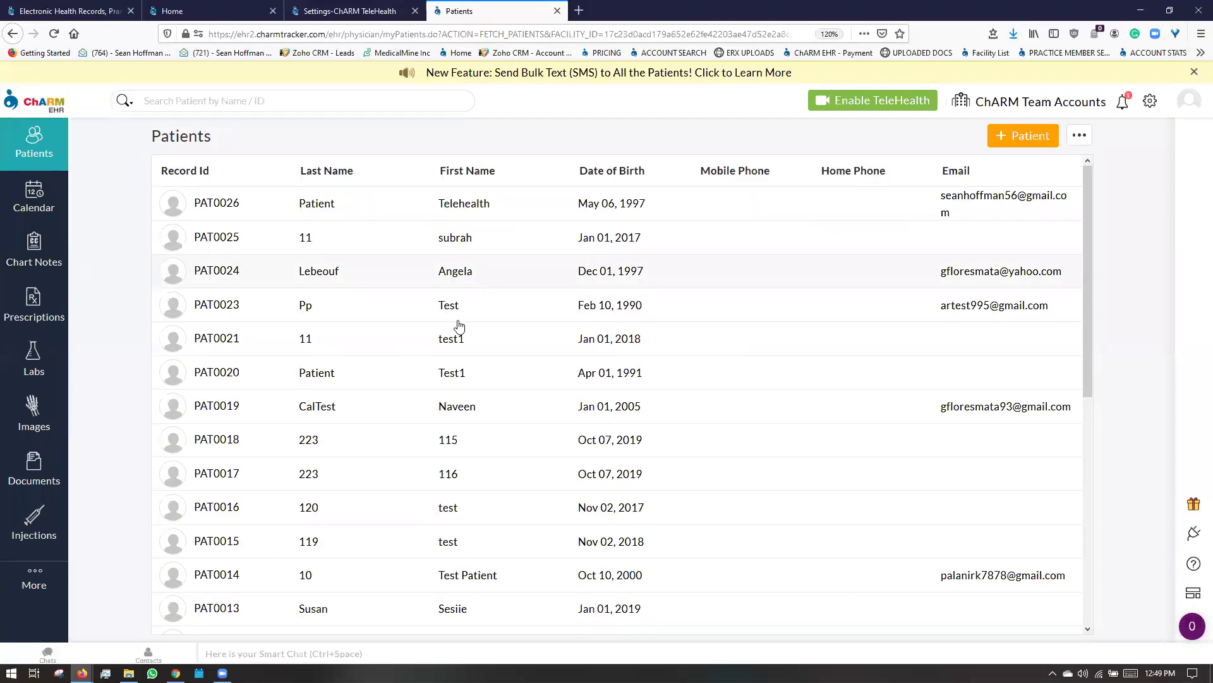
{"action": "left_click", "coordinate": [477, 221]}
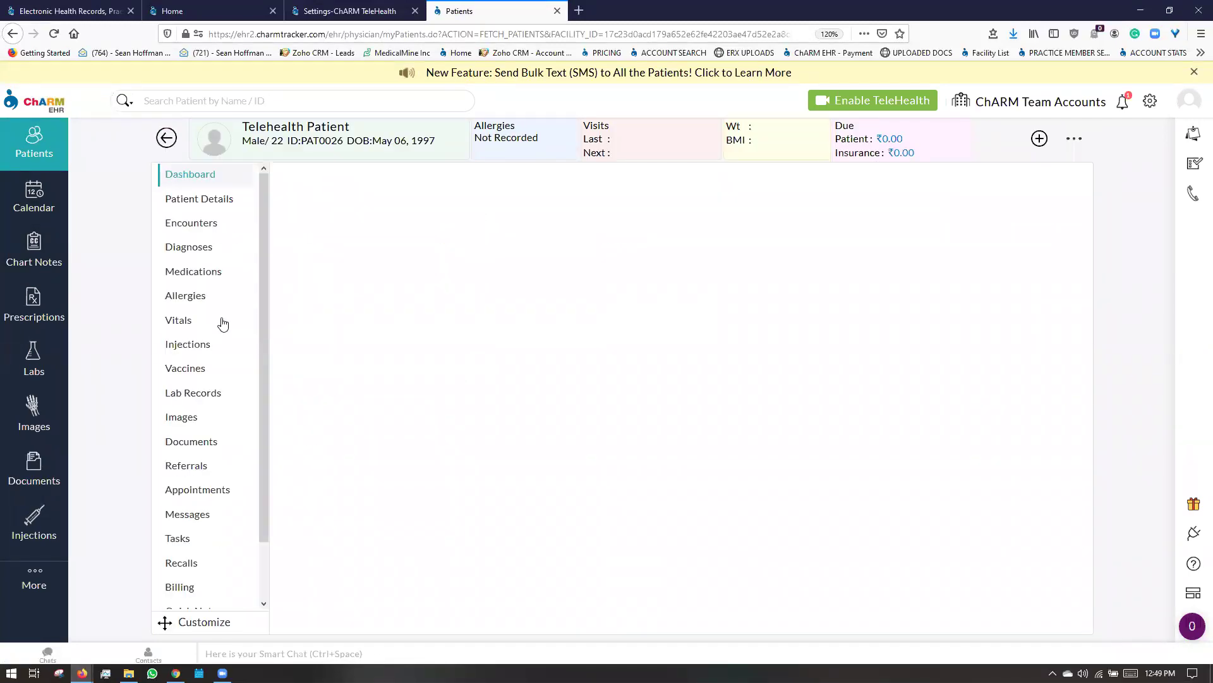
{"action": "left_click", "coordinate": [193, 443]}
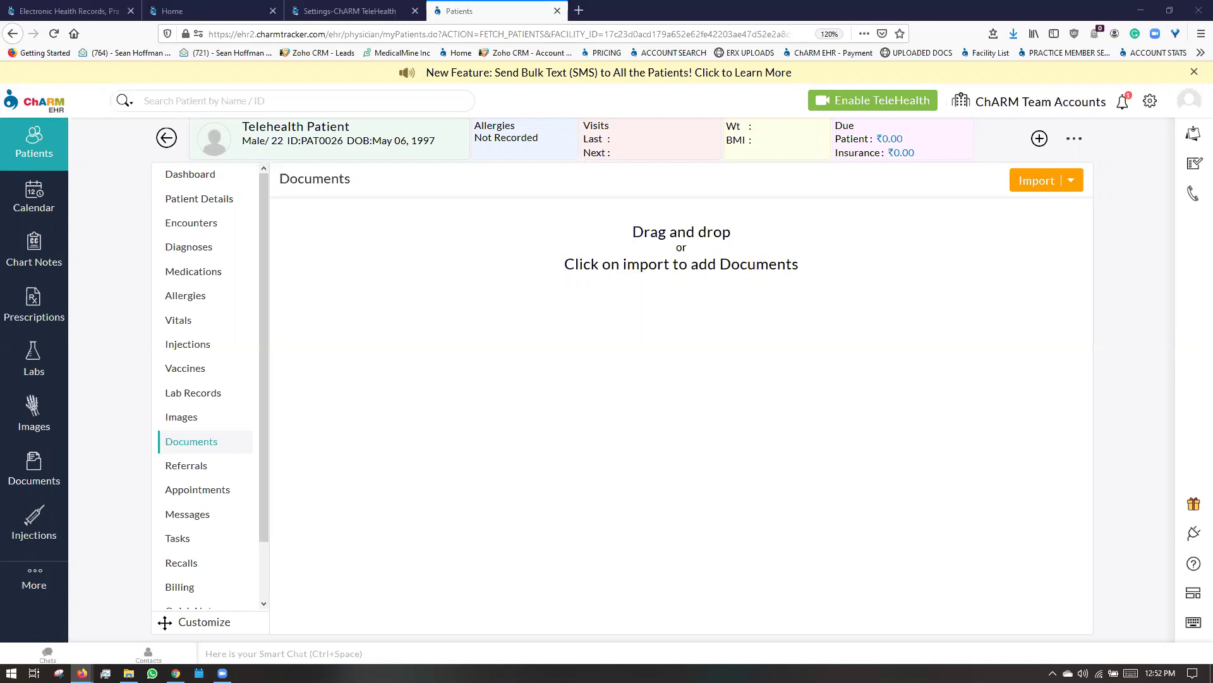
Check the ChARM Team Accounts calendar, and switch to the Prime Hospital window and open its calendar for Mar 27, 2020
{"action": "left_click", "coordinate": [189, 11]}
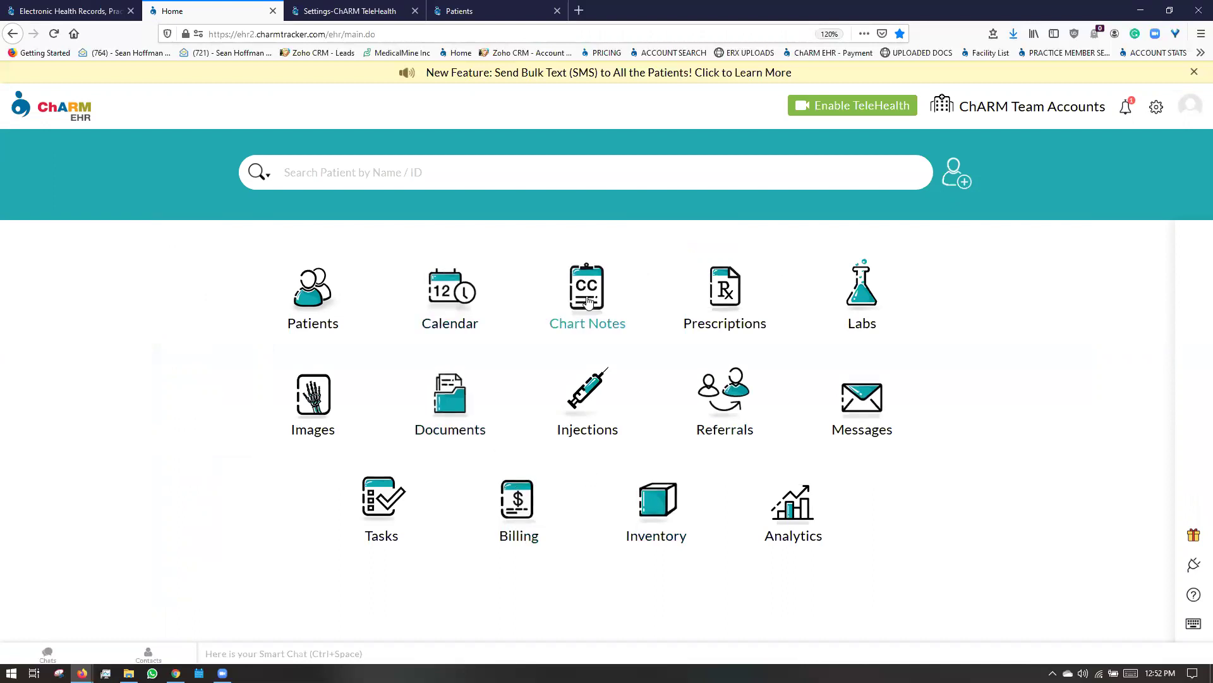
{"action": "left_click", "coordinate": [450, 294]}
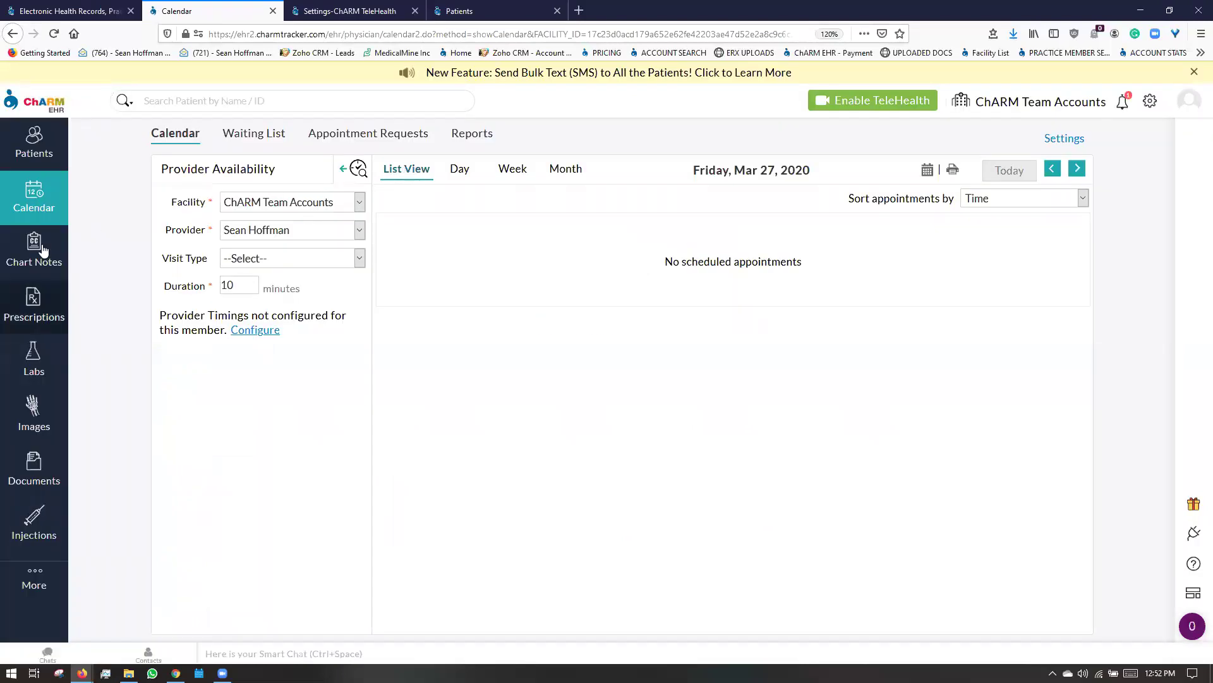
{"action": "mouse_move", "coordinate": [82, 672]}
{"action": "left_click", "coordinate": [163, 612]}
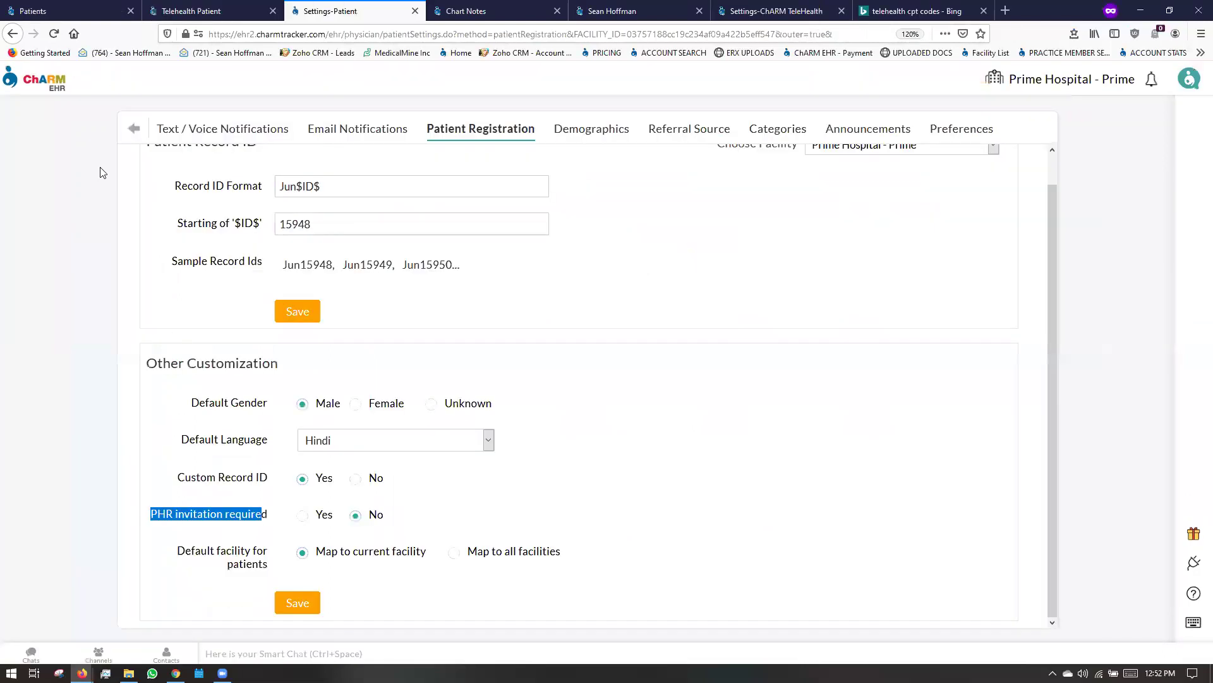
{"action": "left_click", "coordinate": [51, 83]}
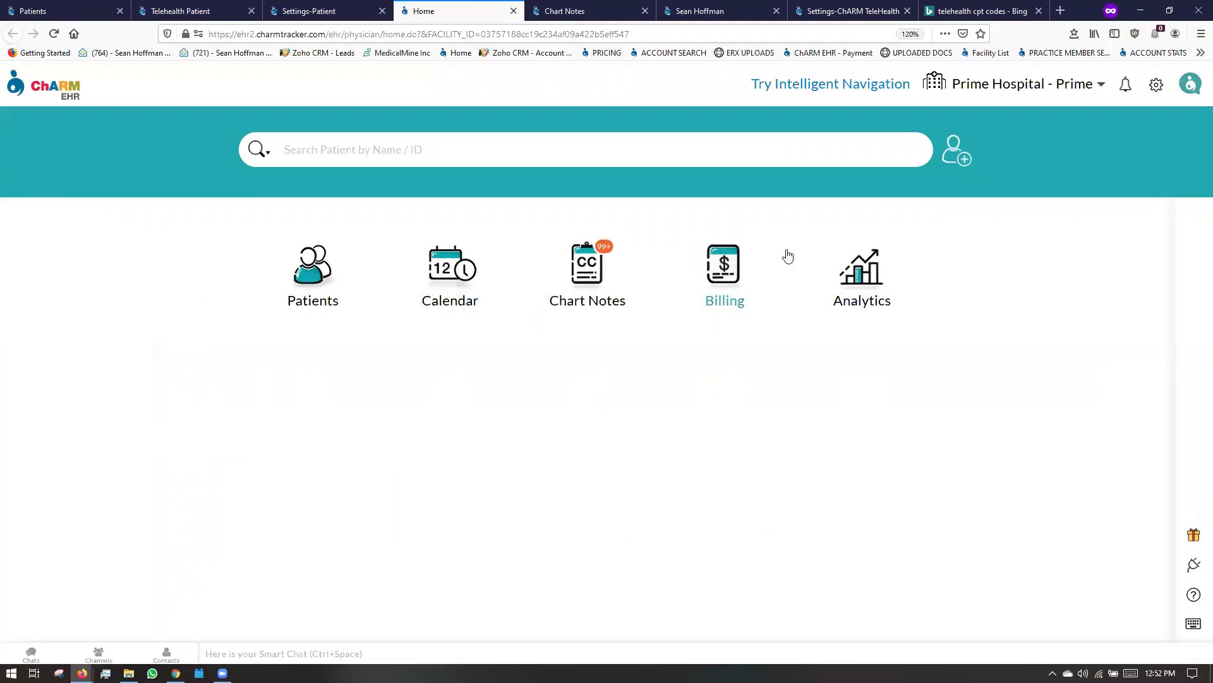
{"action": "left_click", "coordinate": [443, 283]}
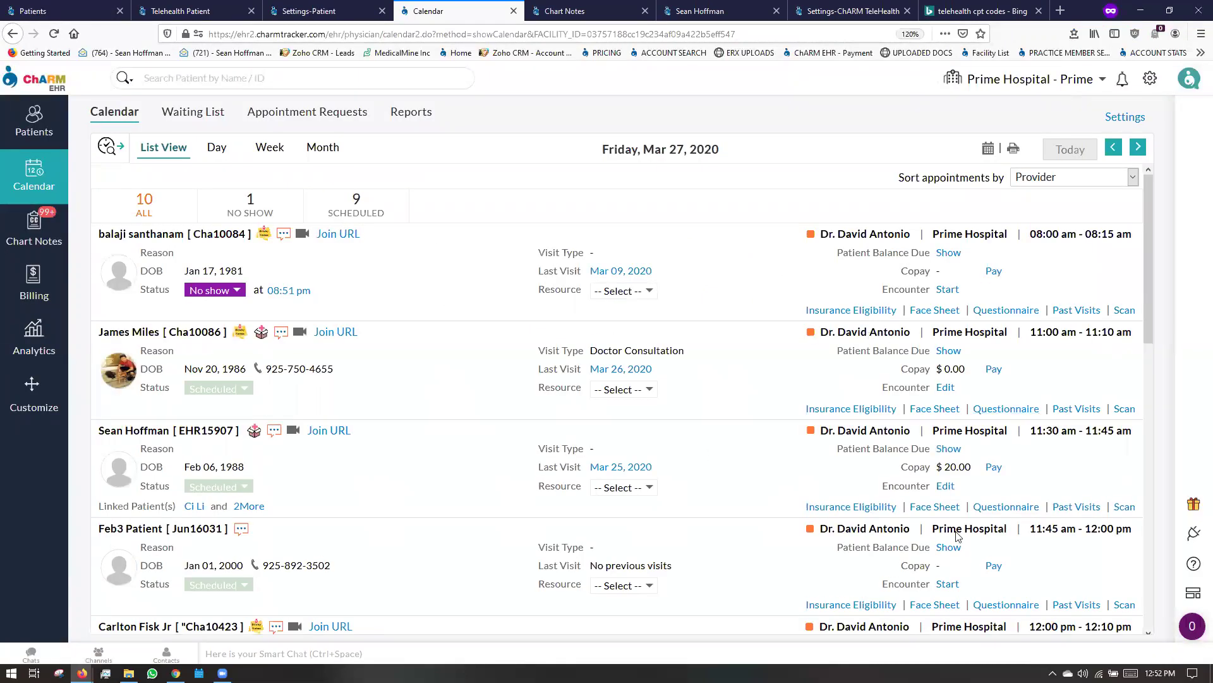
Look at the questionnaires attached to the 11:30 am appointment and close the questionnaire window
{"action": "left_click", "coordinate": [985, 507]}
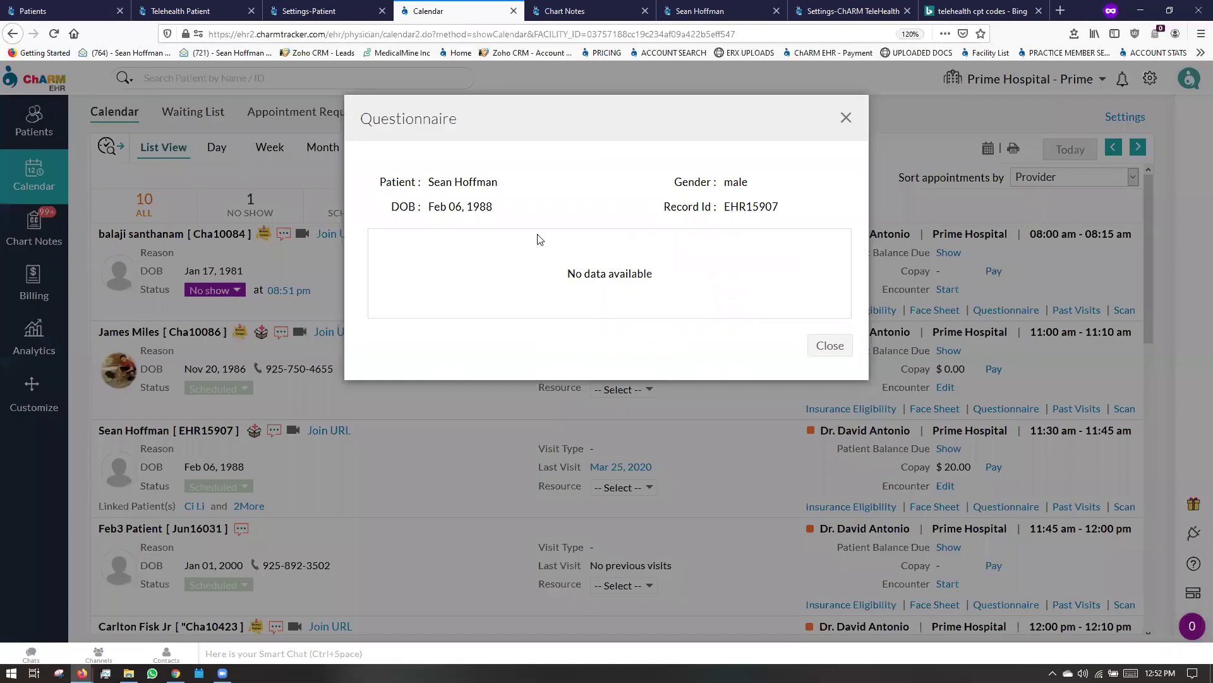
{"action": "left_click_drag", "start_coordinate": [564, 272], "coordinate": [682, 284]}
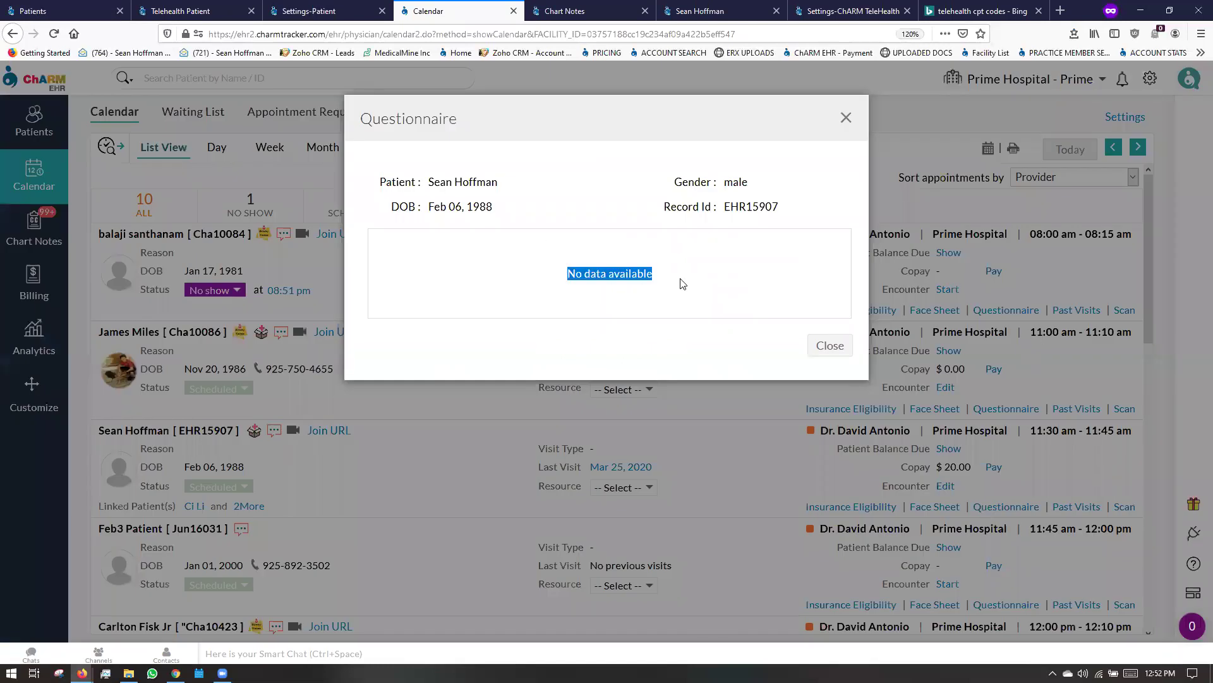
{"action": "left_click", "coordinate": [689, 268]}
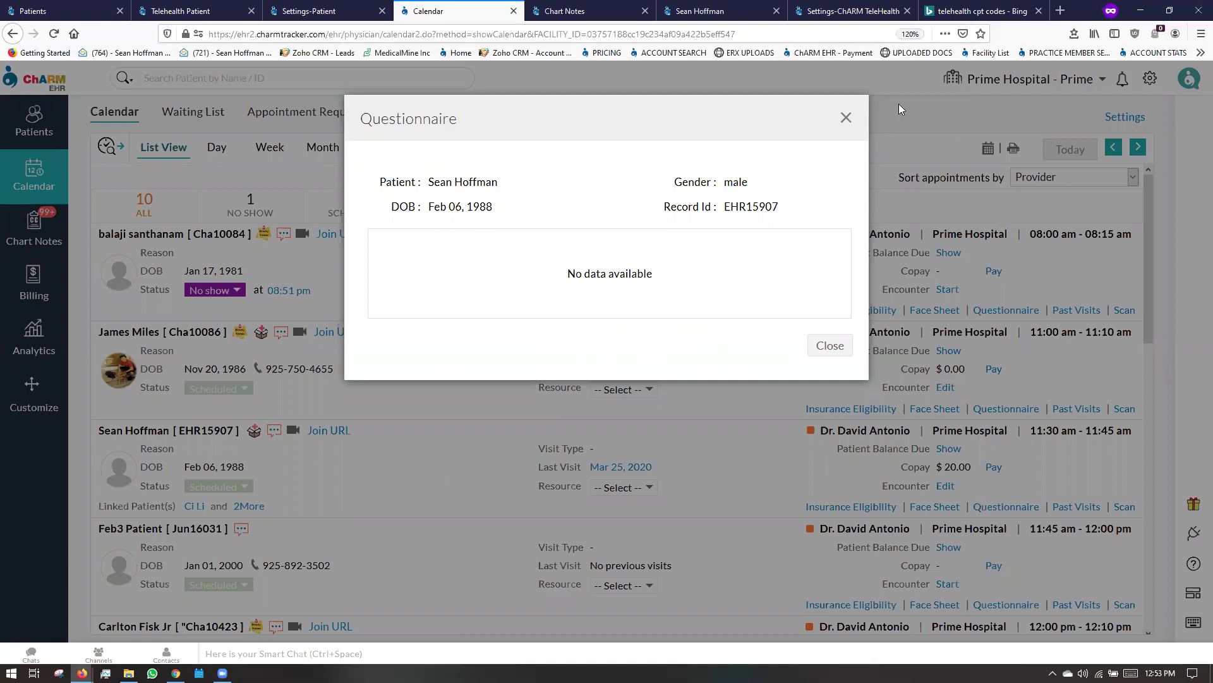
{"action": "left_click", "coordinate": [847, 117]}
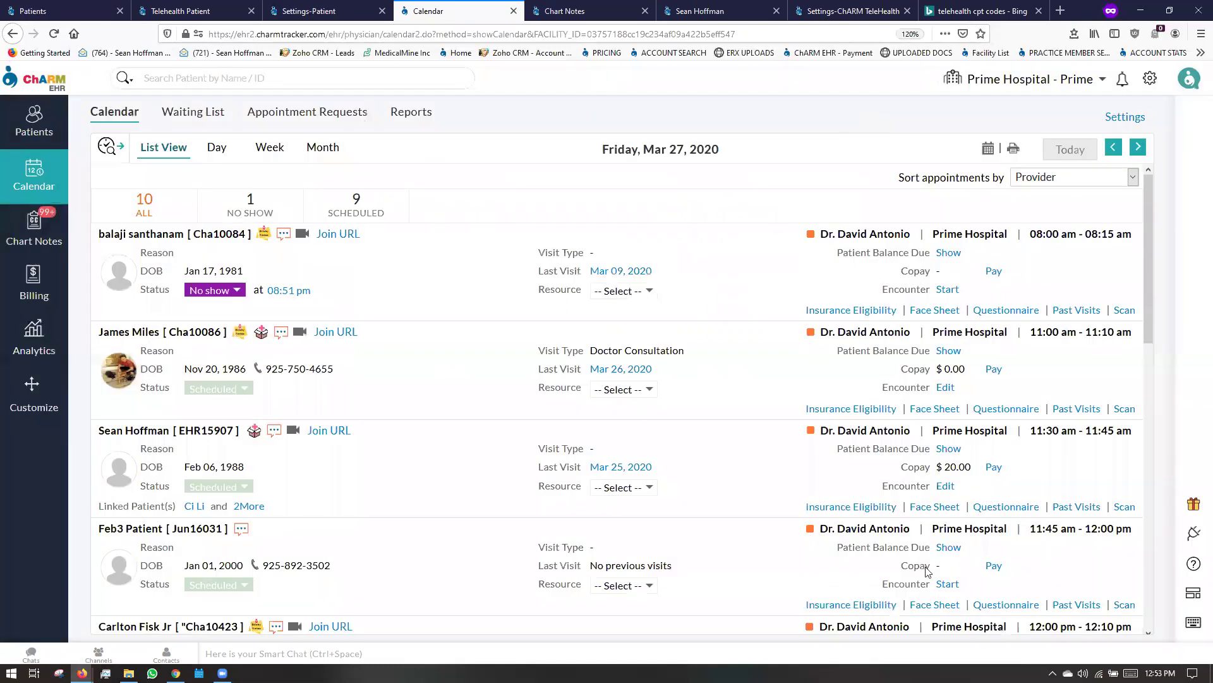
Open the face sheet of the 11:30 am appointment's patient and view the questionnaires in the patient details
{"action": "left_click", "coordinate": [934, 507]}
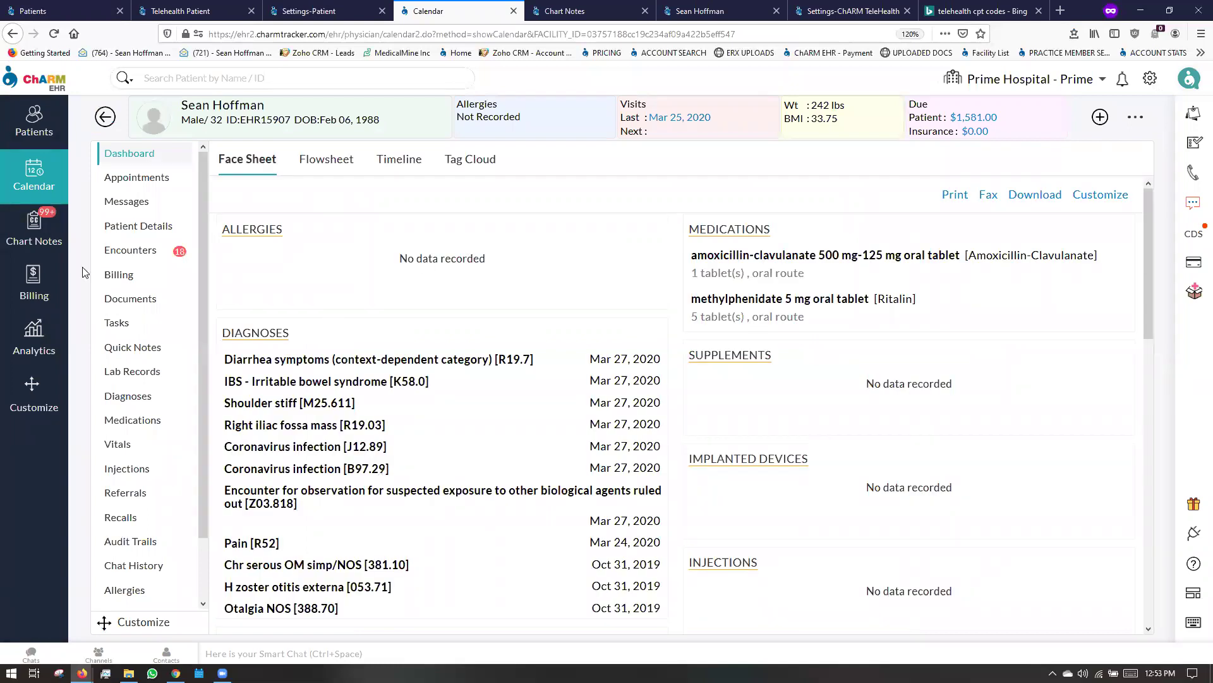
{"action": "left_click", "coordinate": [136, 226]}
{"action": "left_click", "coordinate": [518, 162]}
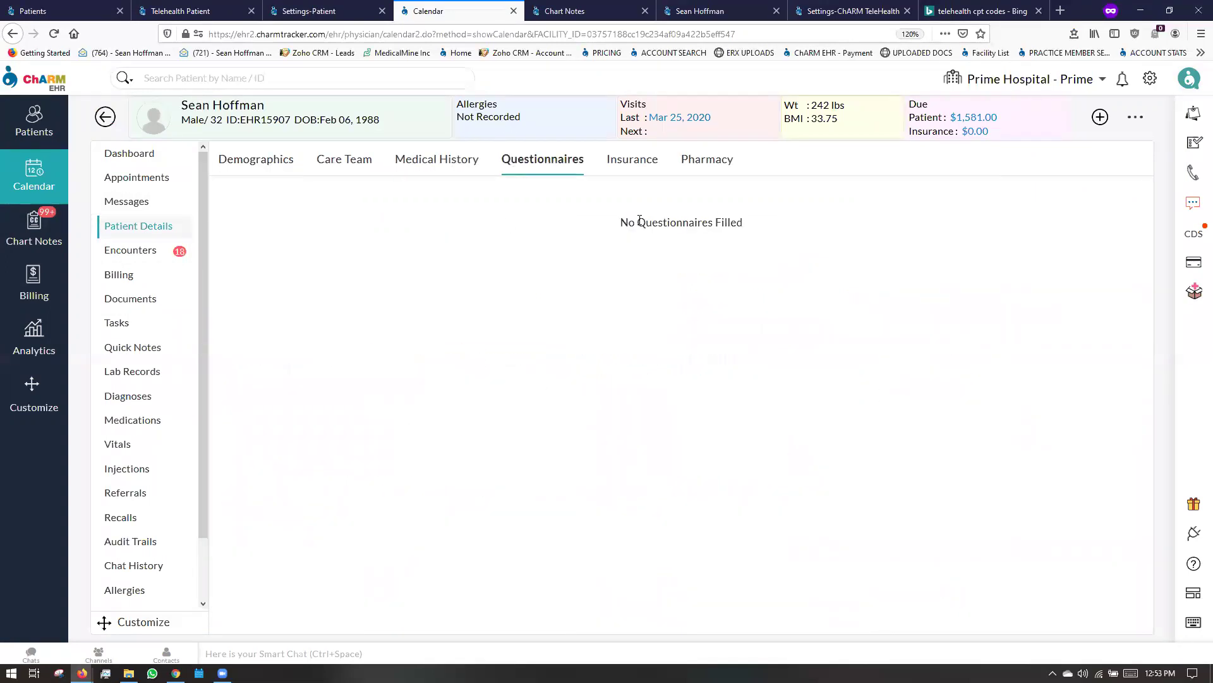
Return to the calendar and look at the questionnaires for the 11:00 am Doctor Consultation, closing the questionnaire window
{"action": "left_click", "coordinate": [37, 232]}
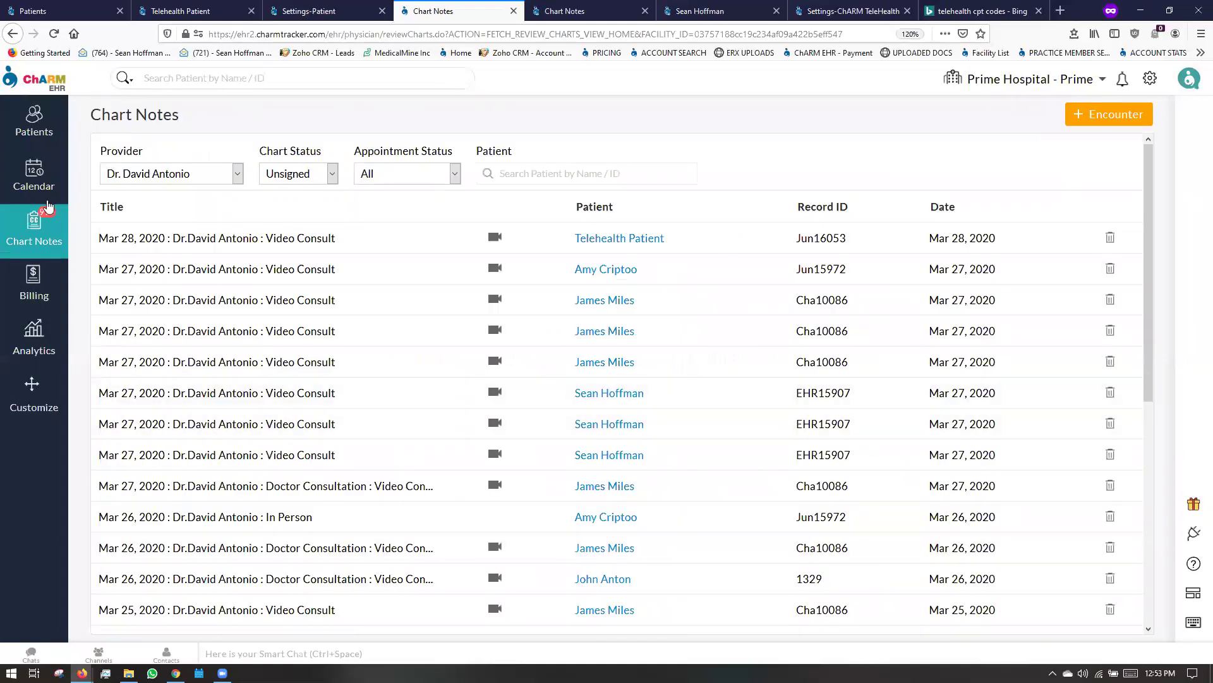
{"action": "left_click", "coordinate": [55, 174]}
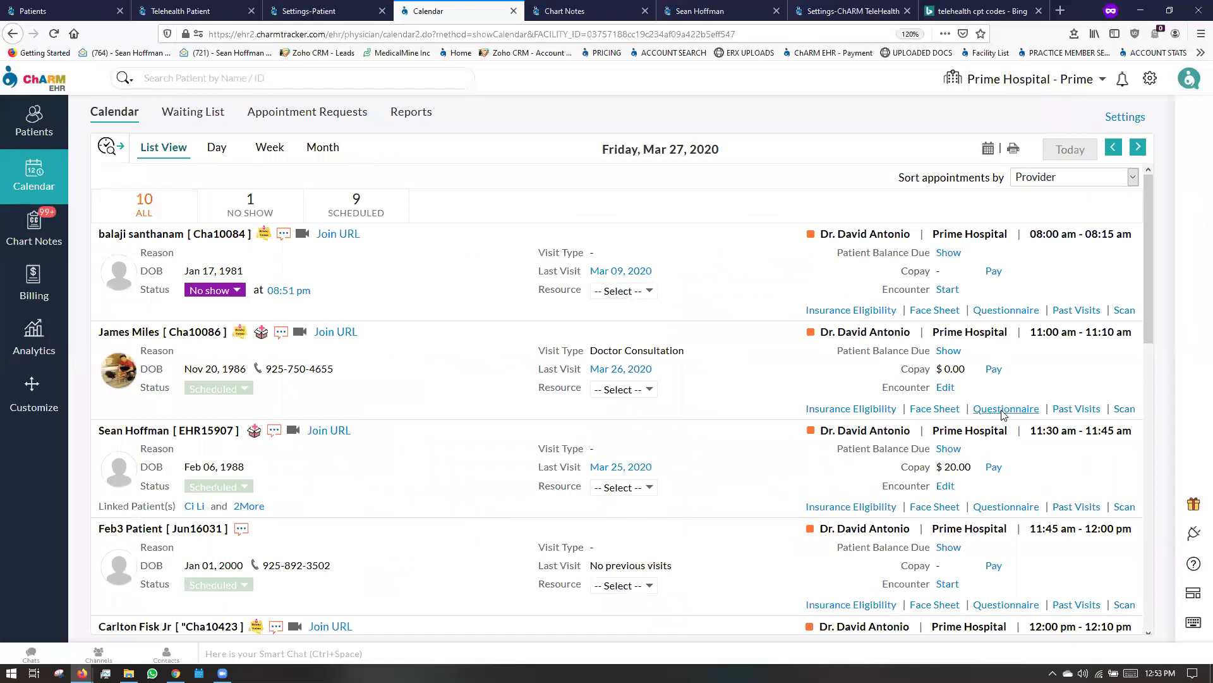
{"action": "left_click", "coordinate": [1007, 408]}
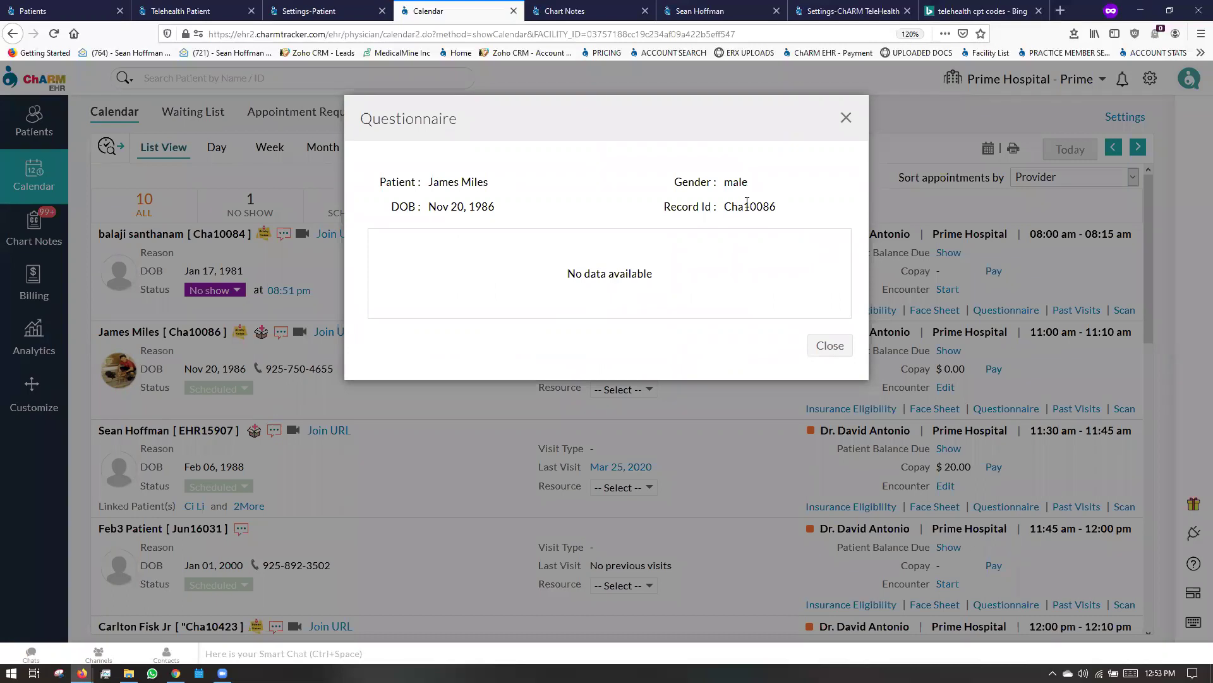
{"action": "left_click", "coordinate": [846, 117]}
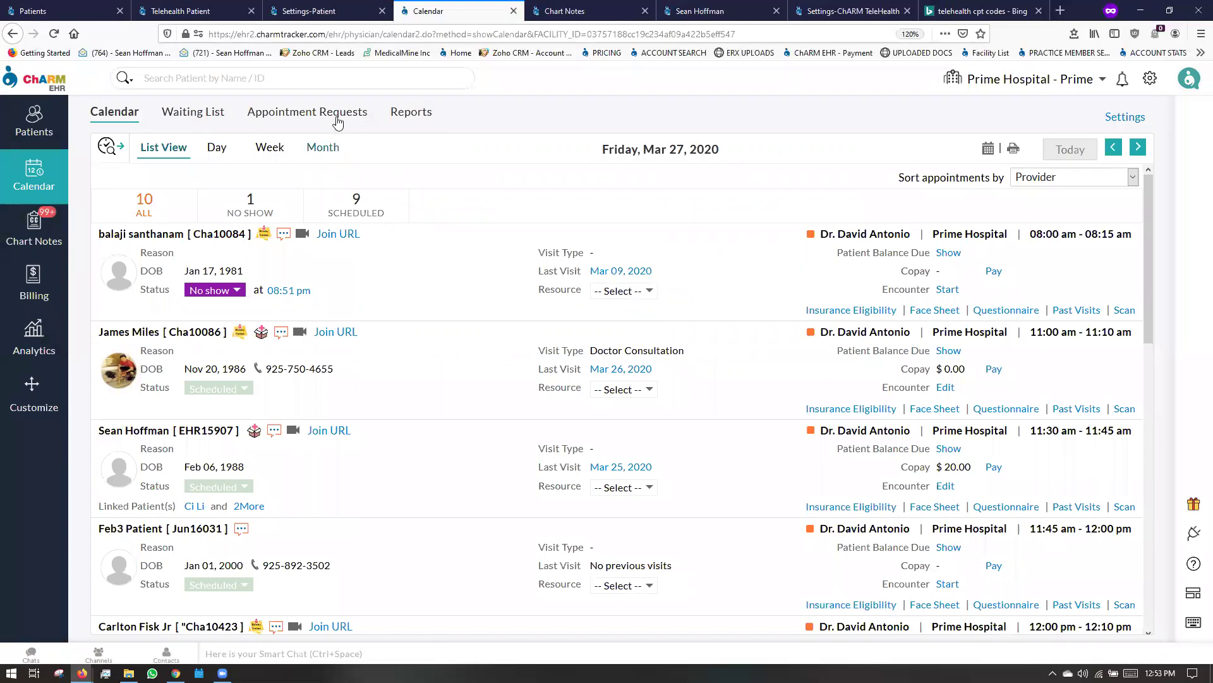
In the calendar's day view, try the Online Follow-up Visit type in a new 12:30 PM appointment, and discard the appointment
{"action": "left_click", "coordinate": [217, 148]}
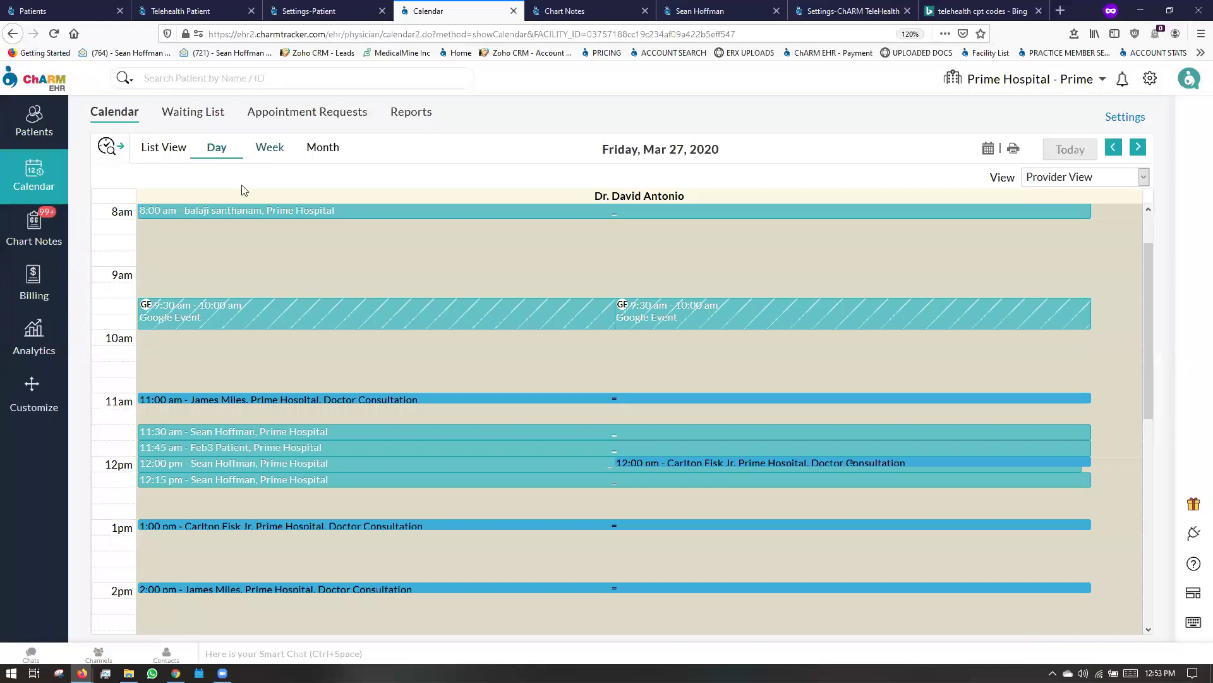
{"action": "left_click", "coordinate": [604, 495]}
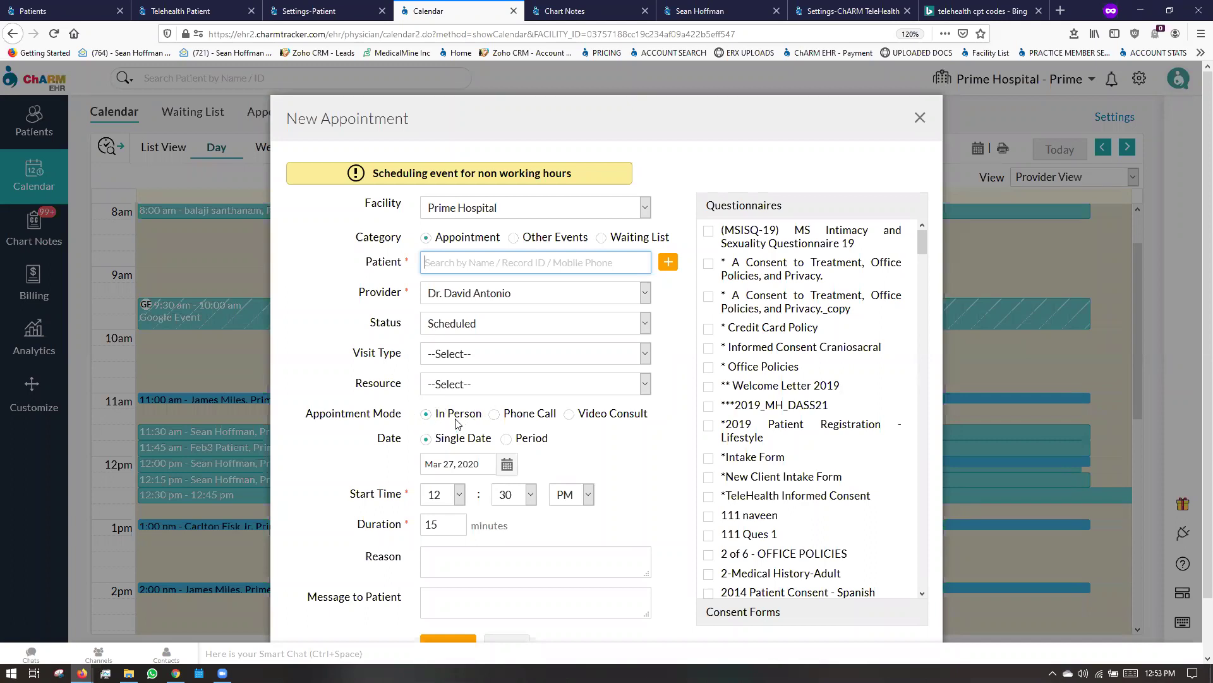
{"action": "left_click", "coordinate": [442, 349]}
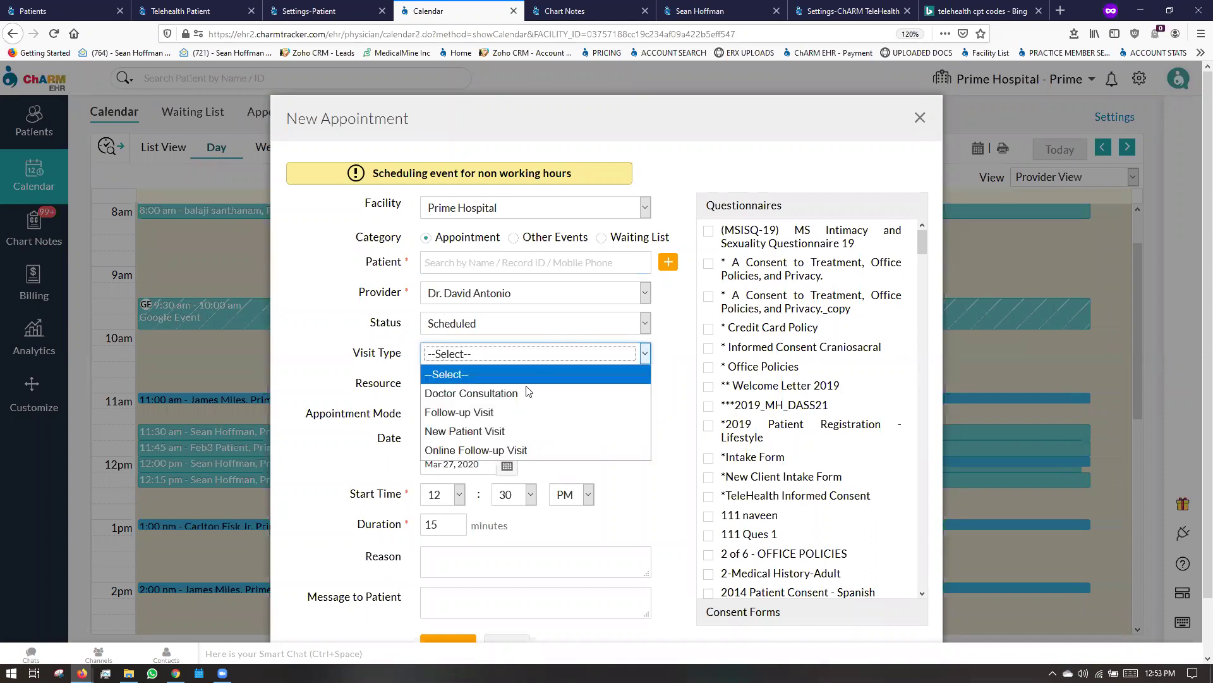
{"action": "left_click", "coordinate": [479, 449]}
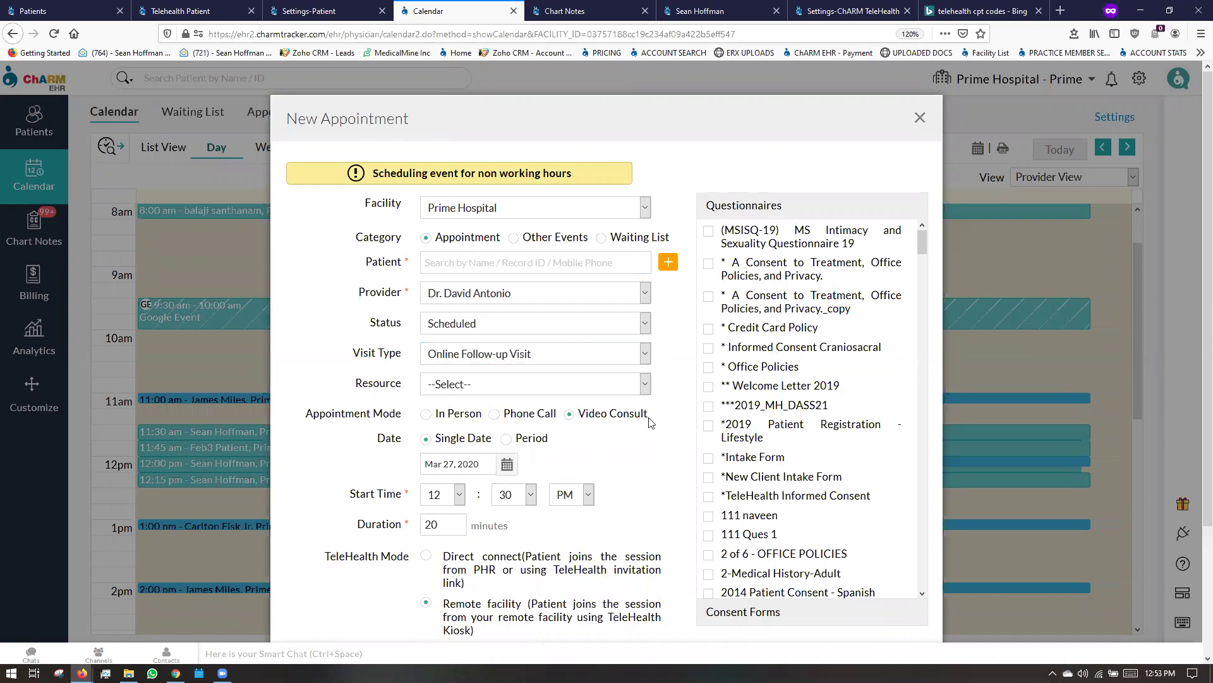
{"action": "left_click", "coordinate": [920, 118]}
Look over the Visit Types settings, try the Phone Call mode in an unsaved new visit type, and return to the calendar
{"action": "left_click", "coordinate": [1148, 84]}
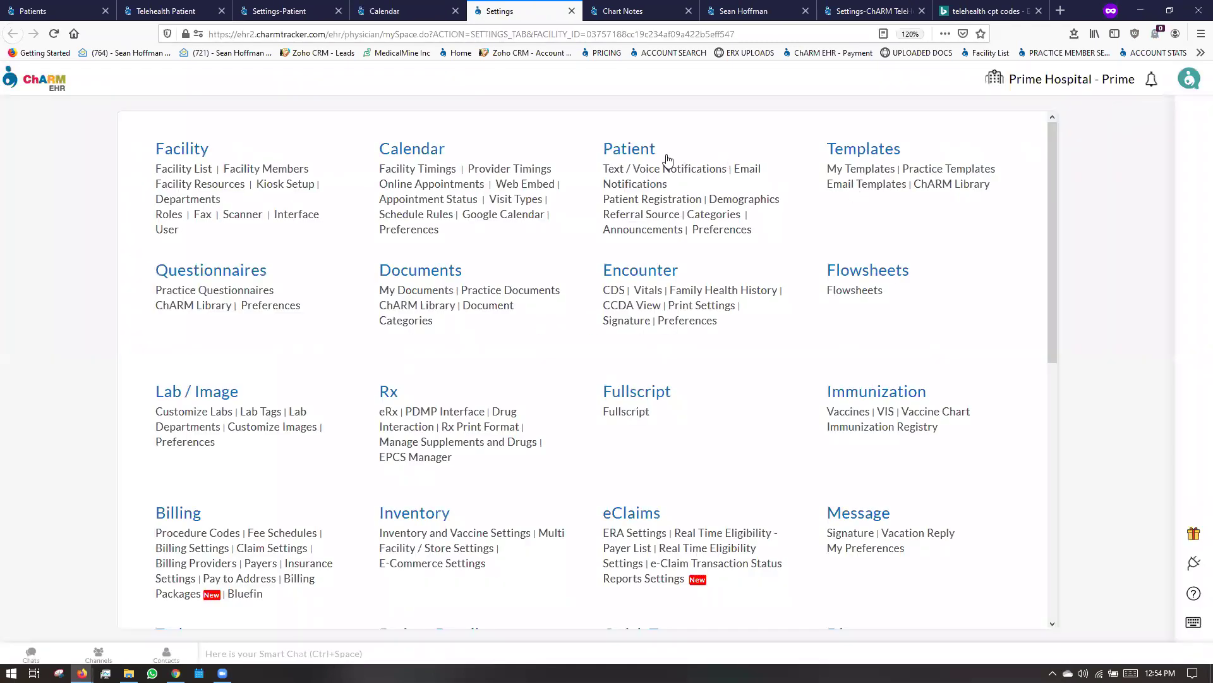
{"action": "left_click", "coordinate": [506, 201]}
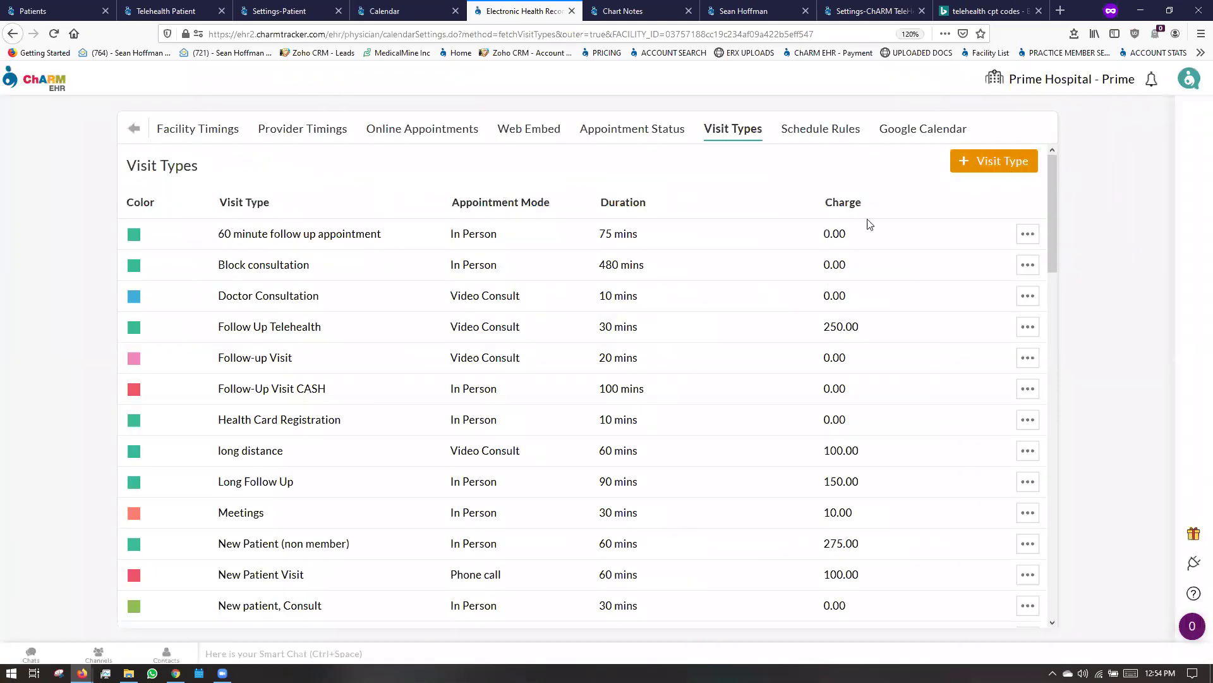
{"action": "left_click", "coordinate": [1010, 170]}
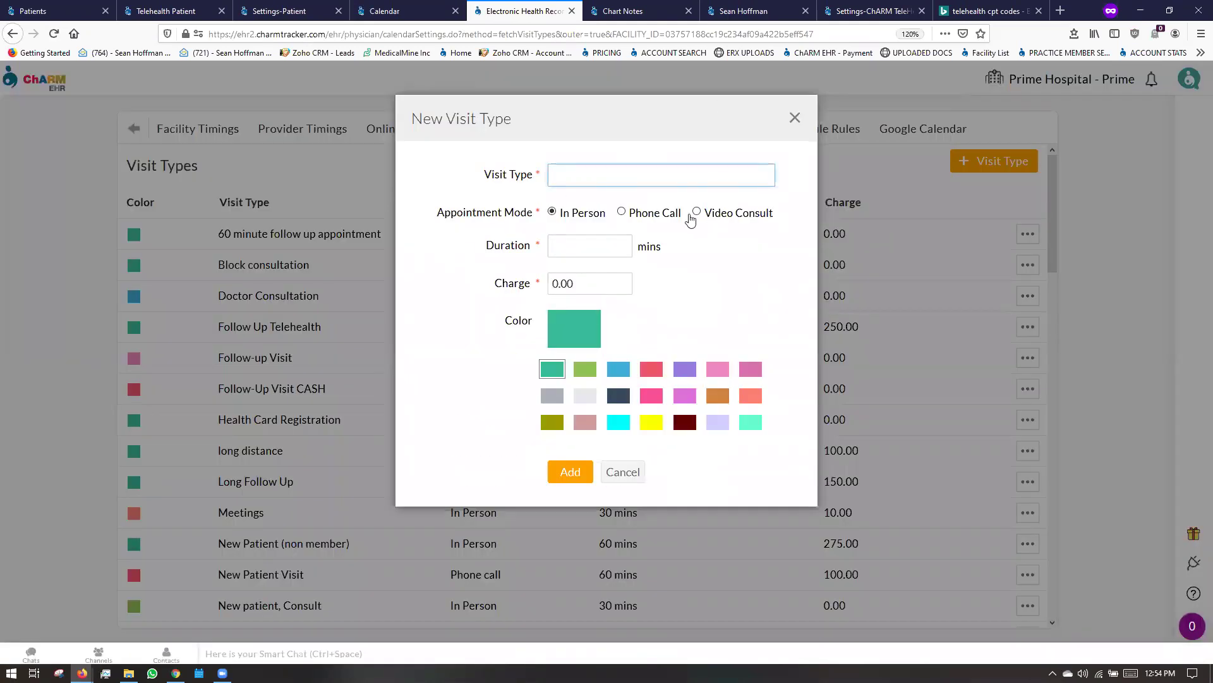
{"action": "left_click", "coordinate": [661, 214]}
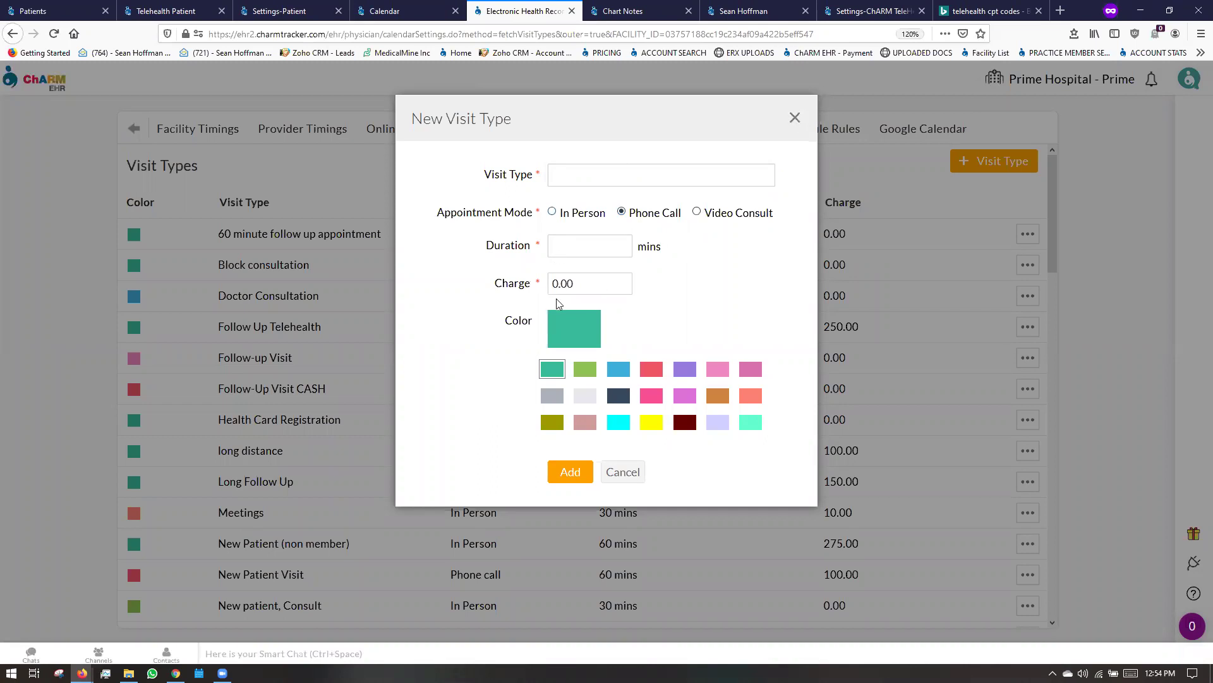
{"action": "left_click", "coordinate": [402, 8]}
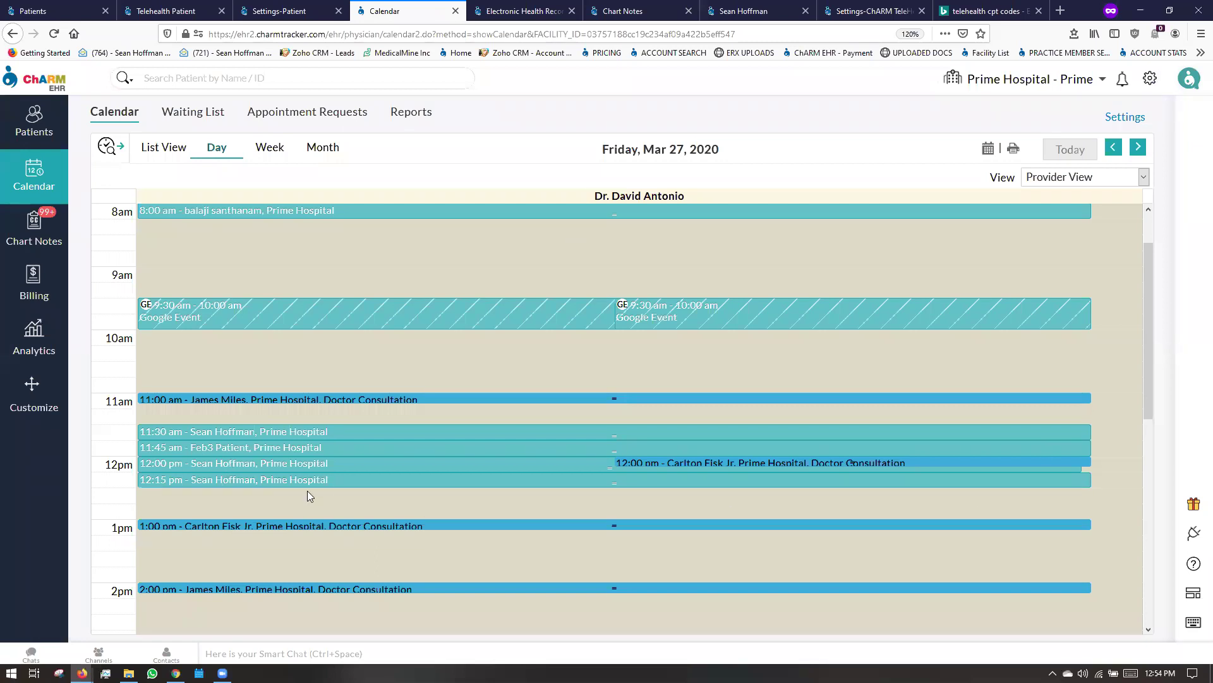
Try the Online Follow-up Visit type in a new 12:30 PM appointment on Mar 27, 2020, and discard the appointment
{"action": "left_click", "coordinate": [342, 495]}
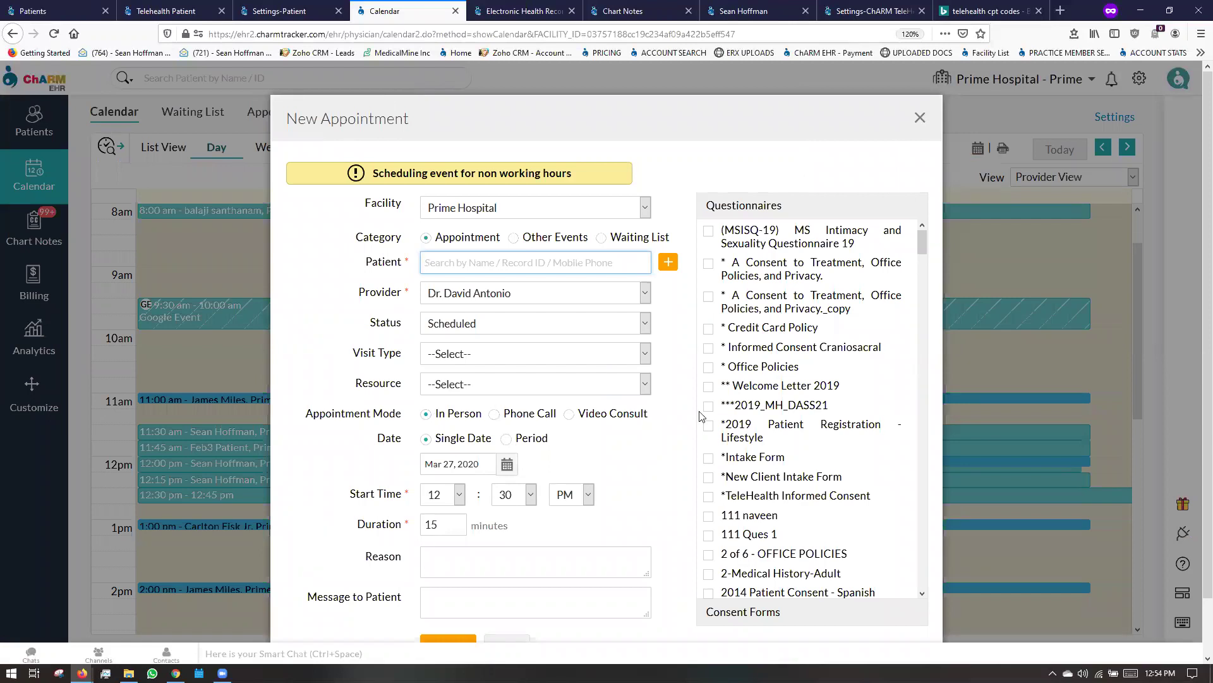
{"action": "left_click", "coordinate": [440, 361]}
{"action": "left_click", "coordinate": [454, 450]}
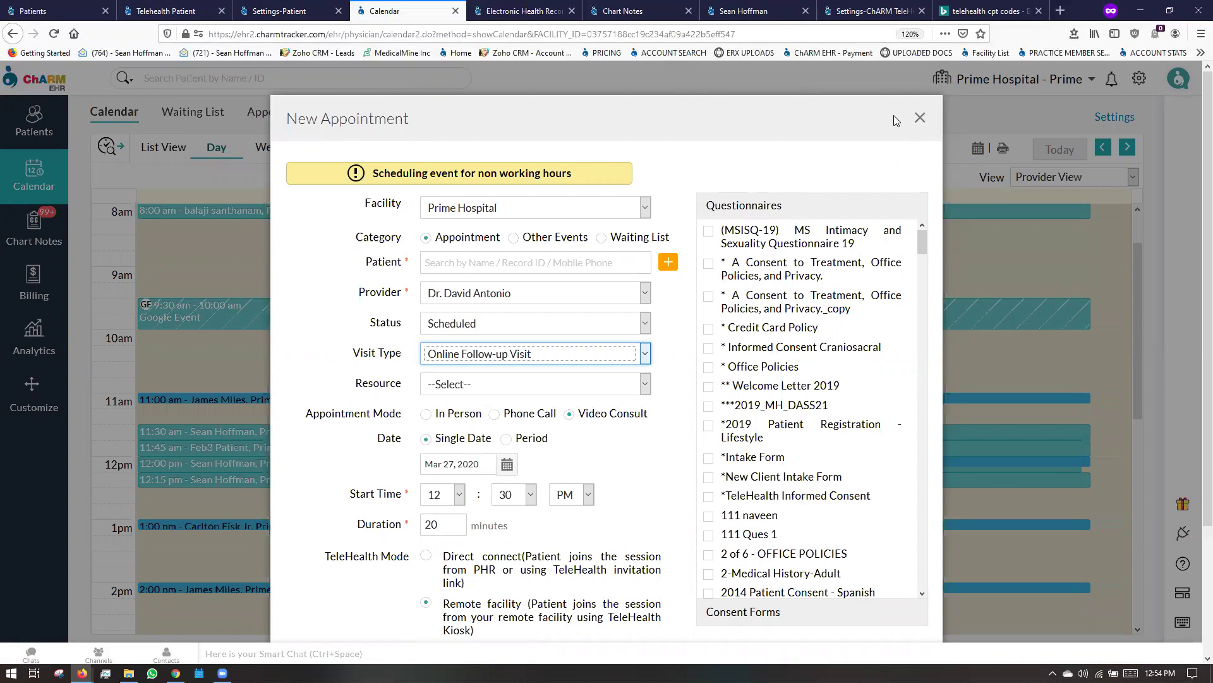
{"action": "left_click", "coordinate": [920, 118]}
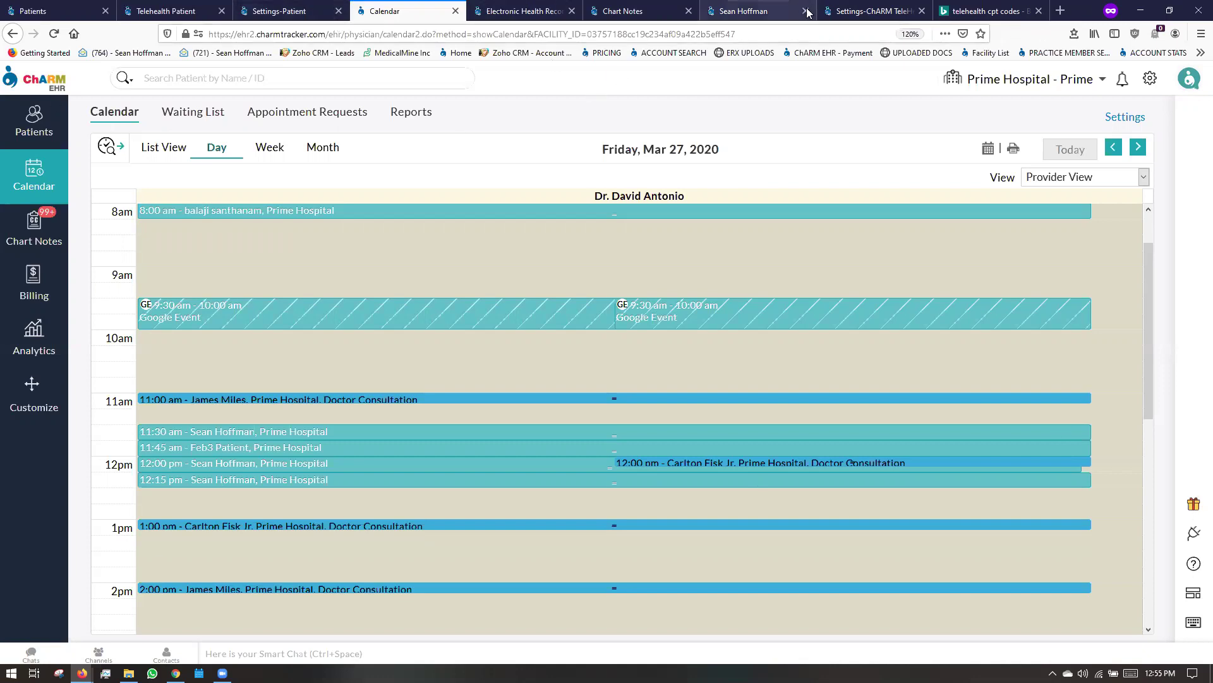
Load charmhealth.com in place of the ChARM TeleHealth settings page and open the website's live chat window
{"action": "left_click", "coordinate": [873, 10]}
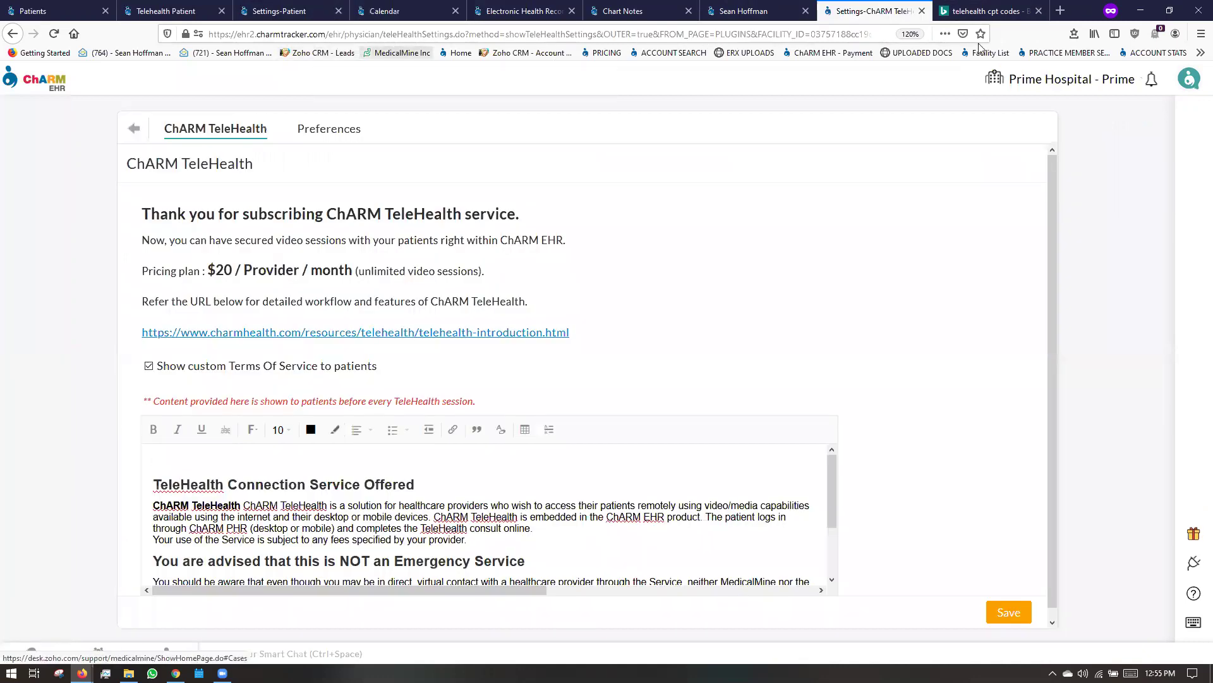
{"action": "left_click", "coordinate": [431, 36]}
{"action": "type", "text": "charmhealth.com/"}
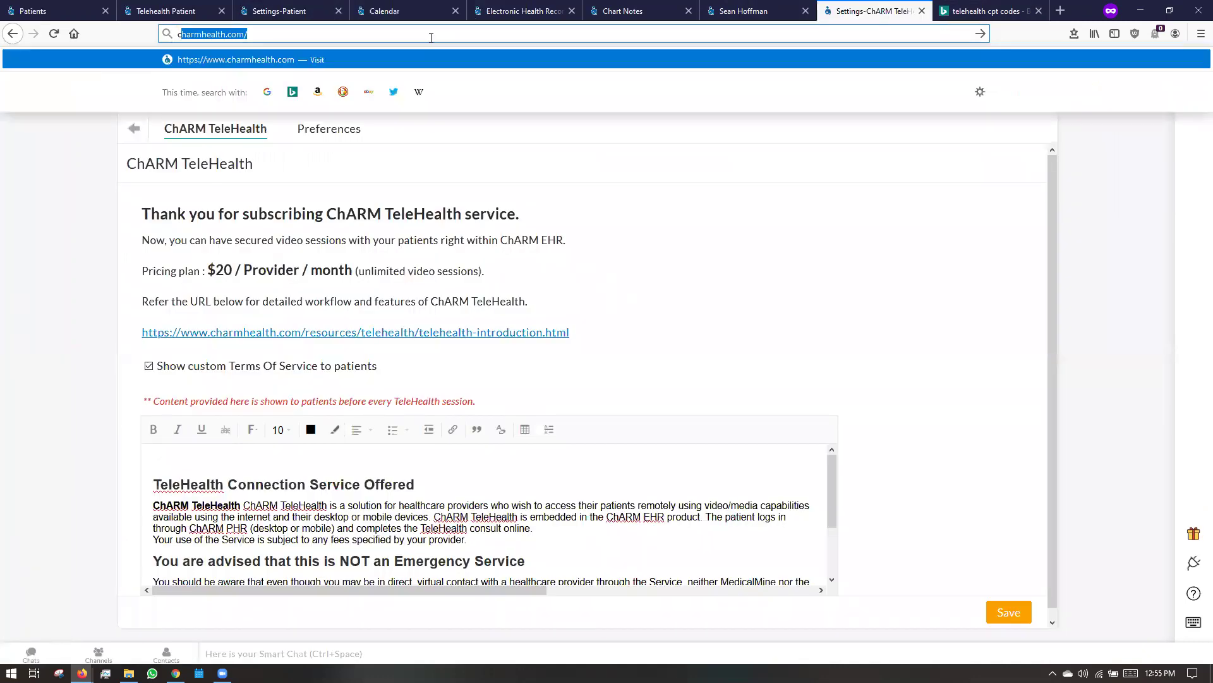
{"action": "key", "text": "Return"}
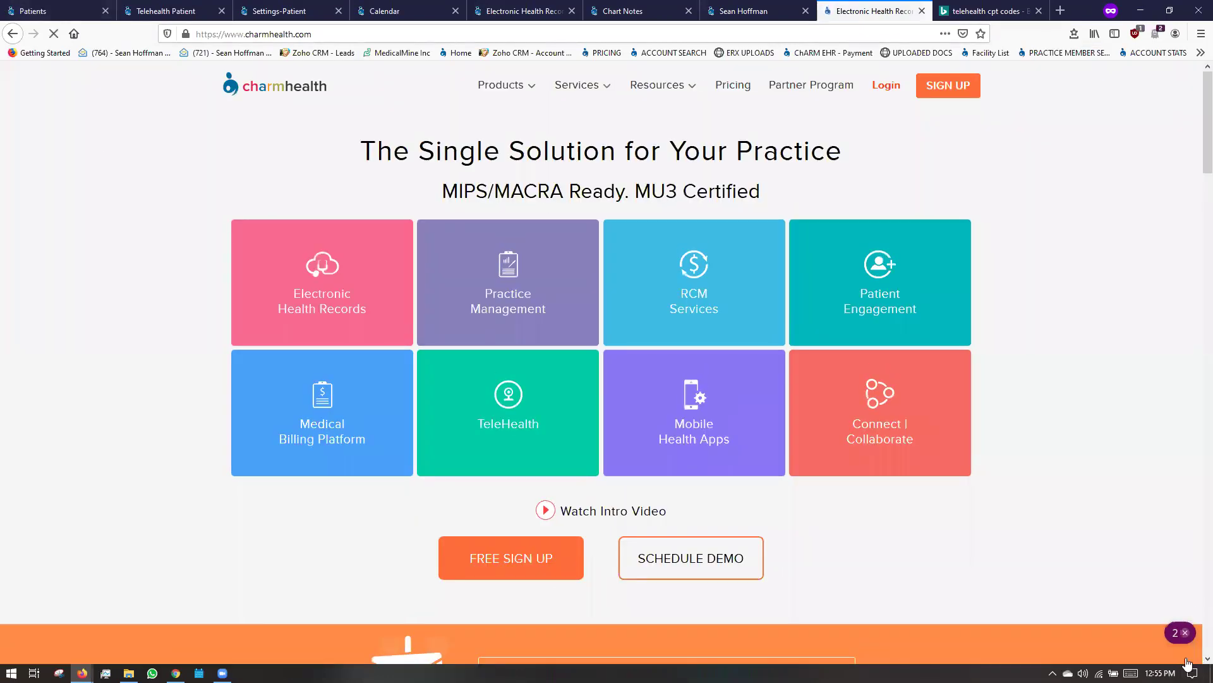
{"action": "mouse_move", "coordinate": [1177, 629]}
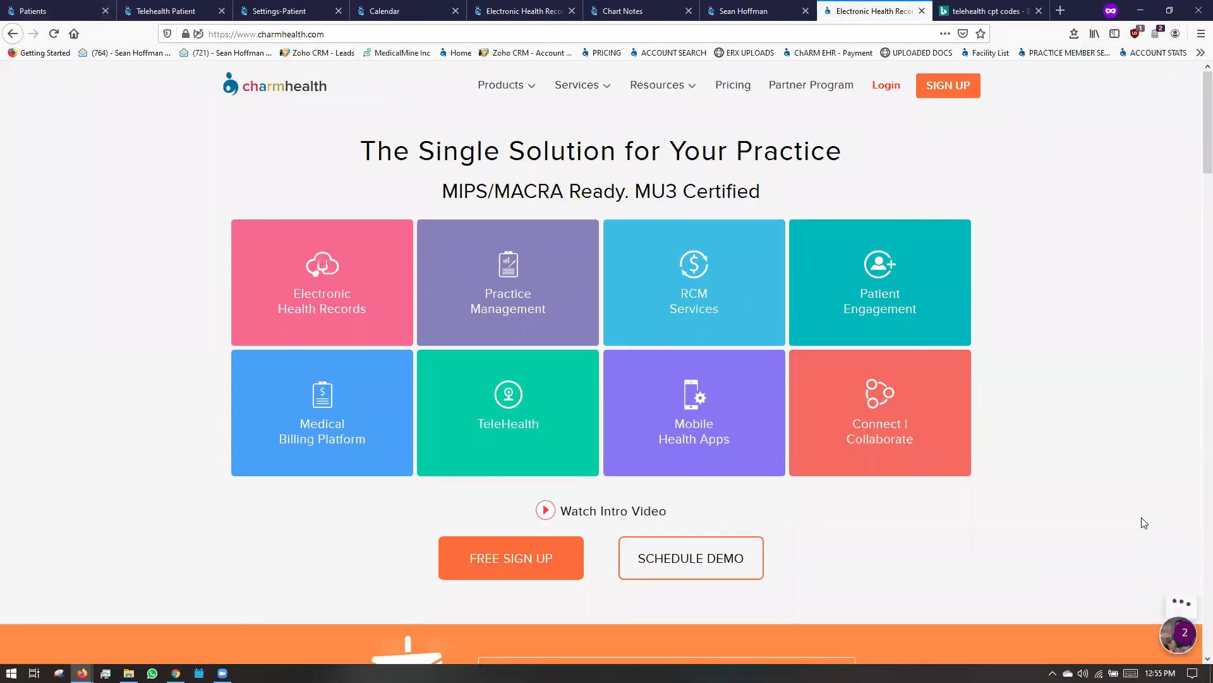
{"action": "left_click", "coordinate": [1169, 643]}
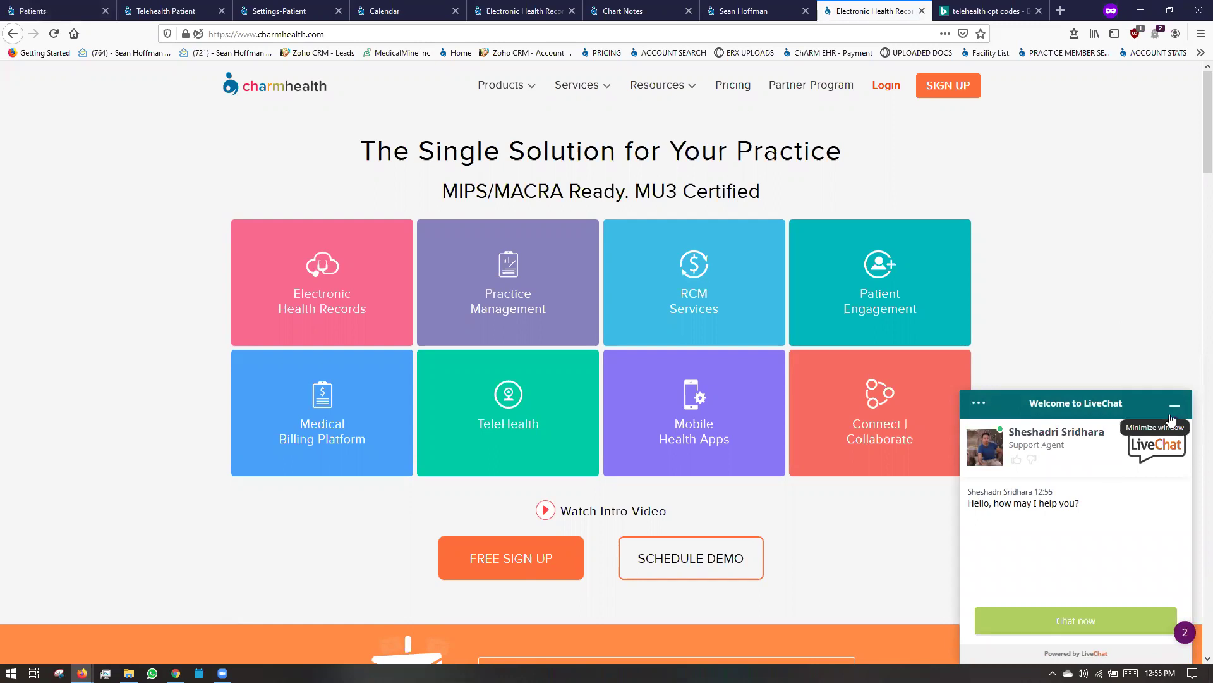
Open the website's Contact Us page, examine the phone and product support contacts, and minimize the live chat
{"action": "scroll", "coordinate": [550, 461], "scroll_direction": "down", "scroll_amount": 10}
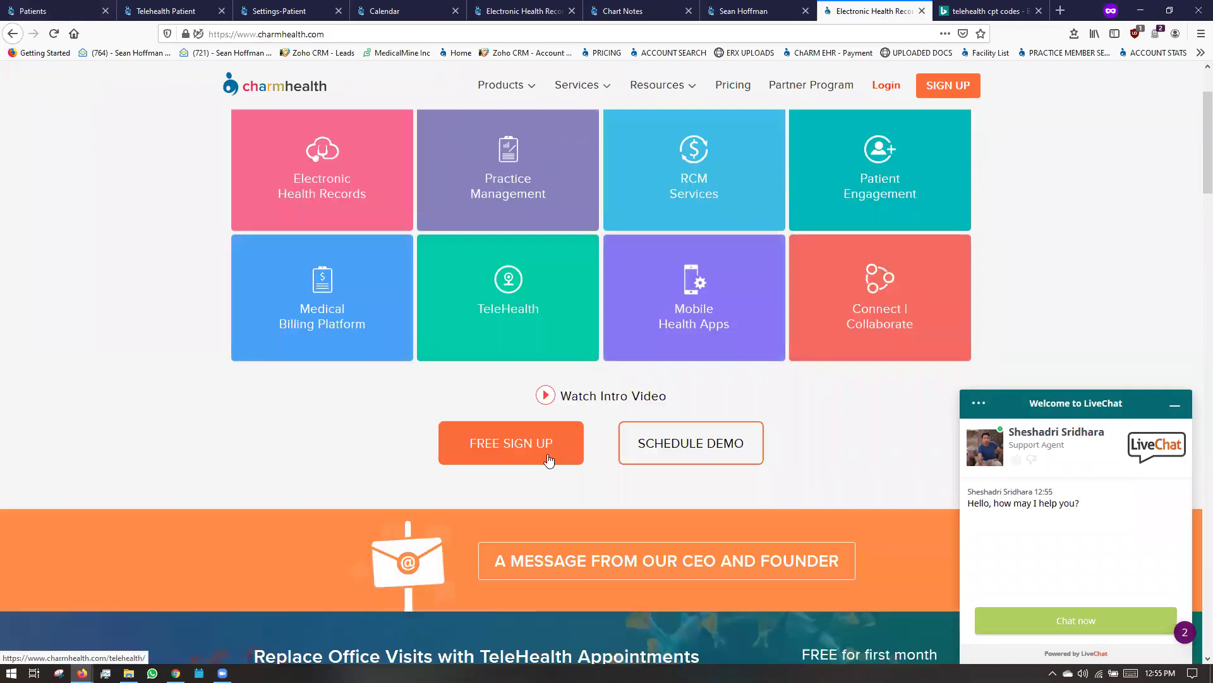
{"action": "scroll", "coordinate": [617, 467], "scroll_direction": "down", "scroll_amount": 15}
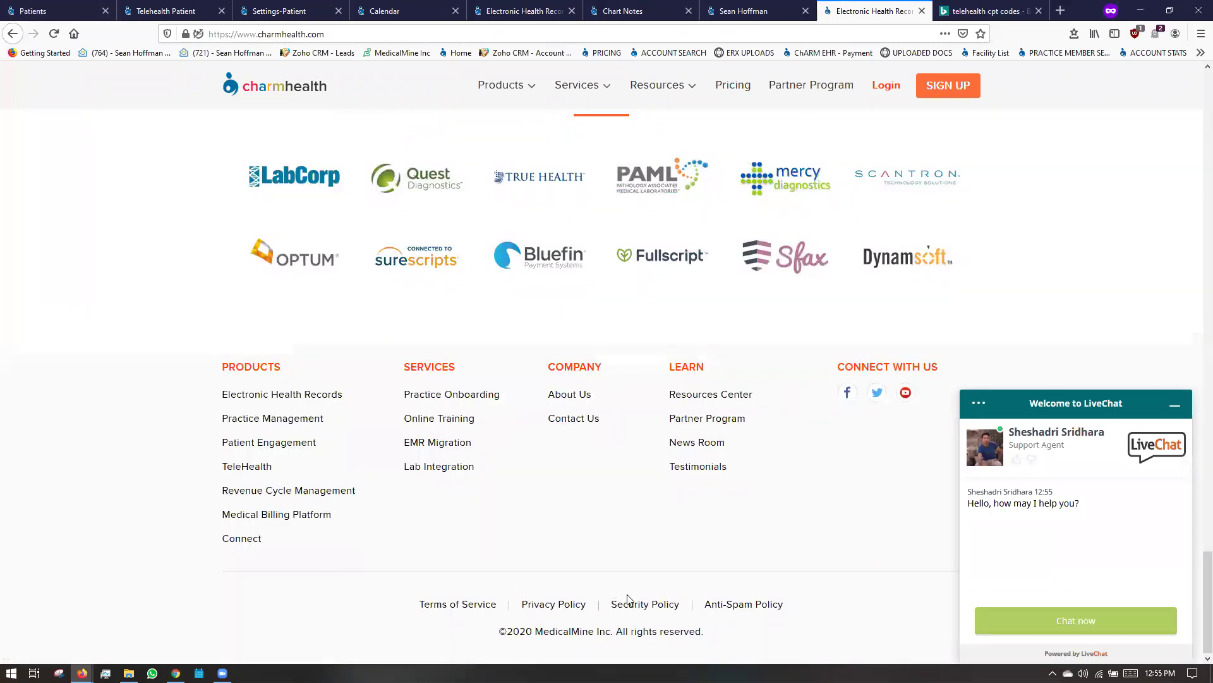
{"action": "left_click", "coordinate": [573, 419]}
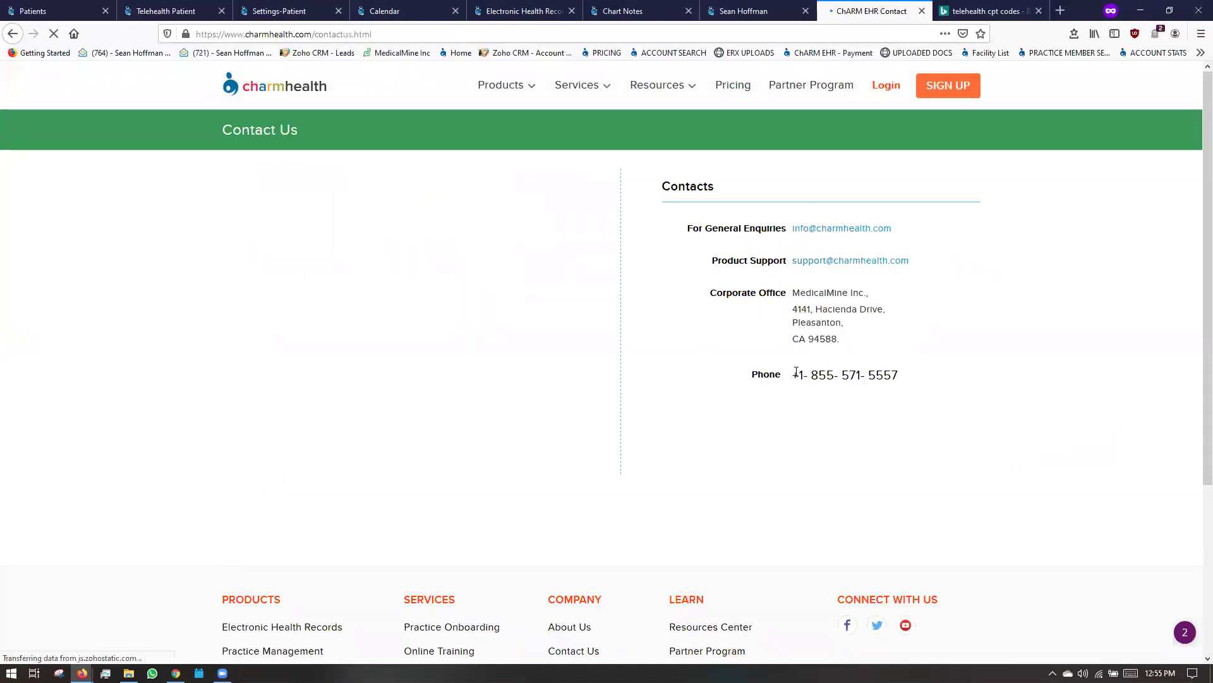
{"action": "left_click_drag", "start_coordinate": [793, 375], "coordinate": [913, 378]}
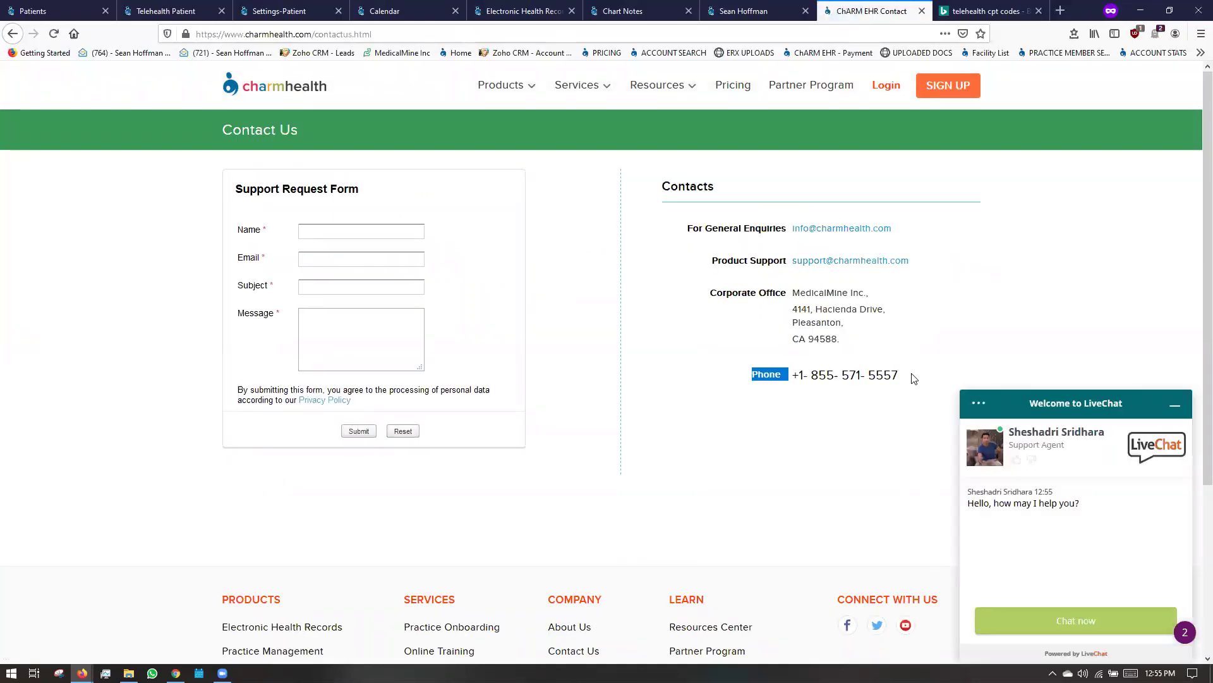
{"action": "left_click", "coordinate": [915, 378]}
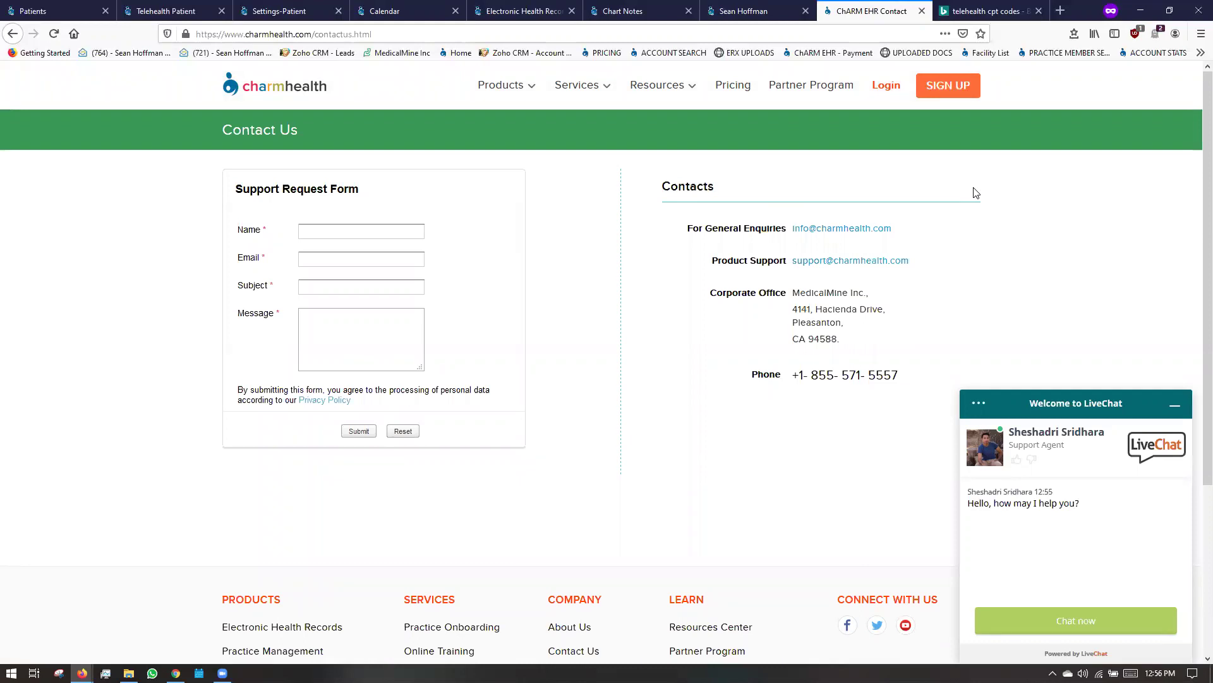
{"action": "left_click", "coordinate": [1175, 405]}
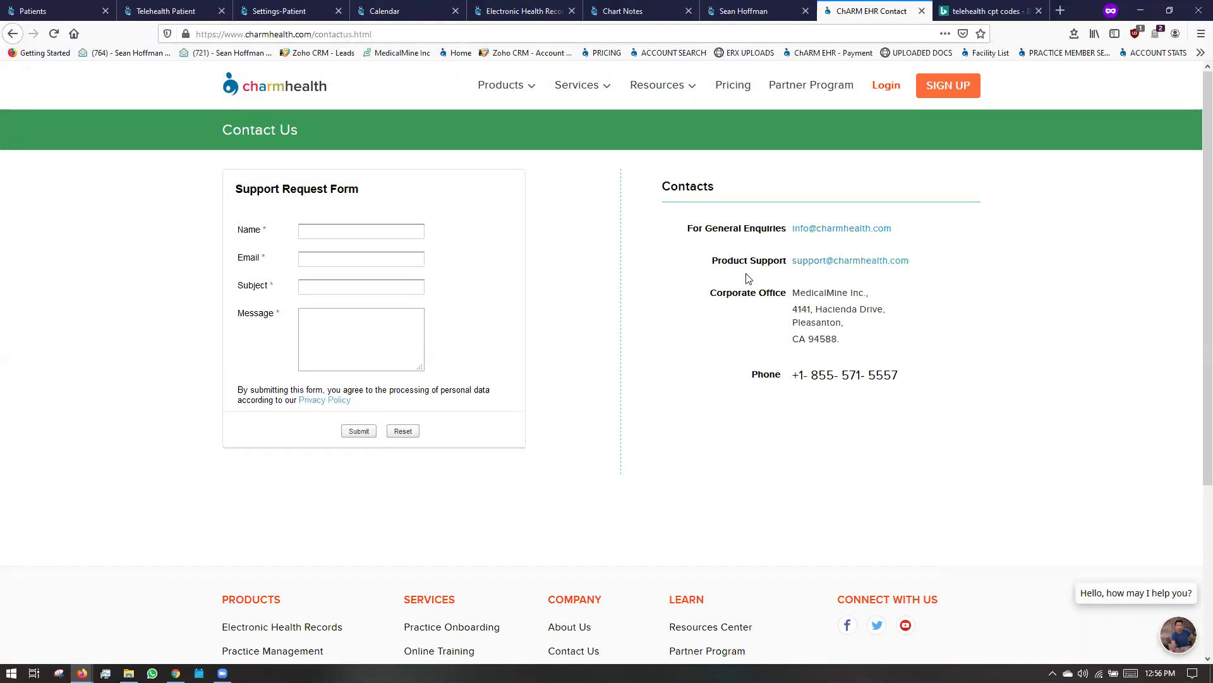
{"action": "left_click_drag", "start_coordinate": [728, 262], "coordinate": [767, 266]}
{"action": "left_click", "coordinate": [833, 276]}
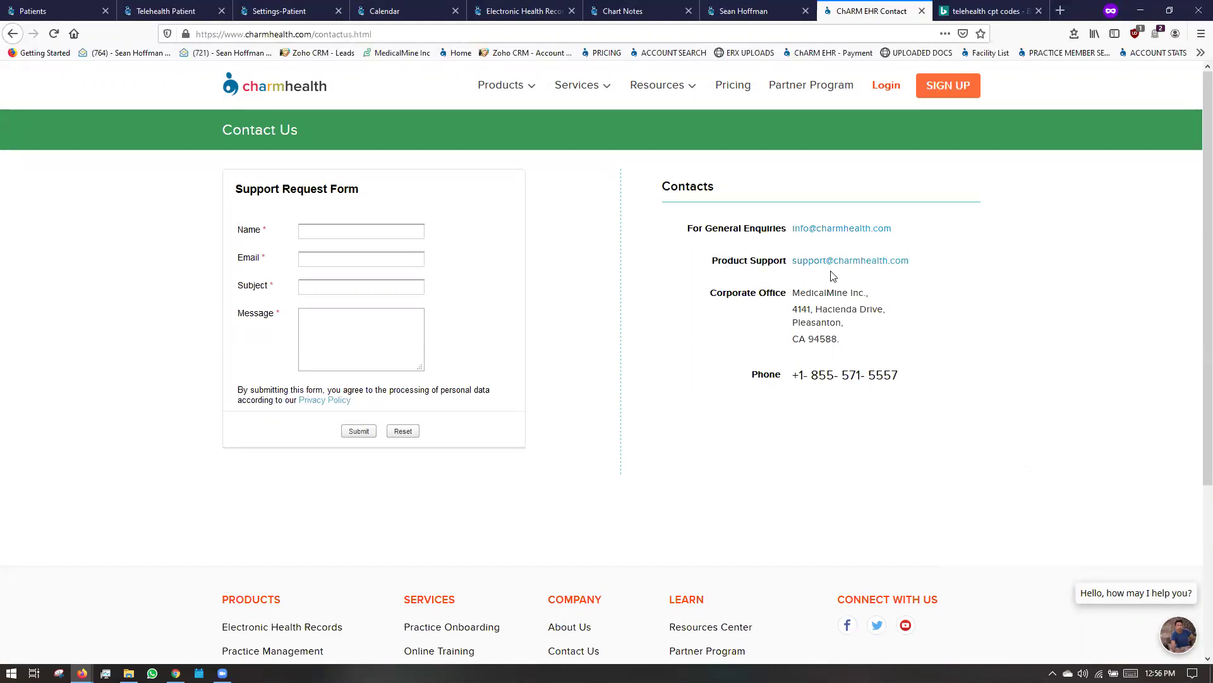